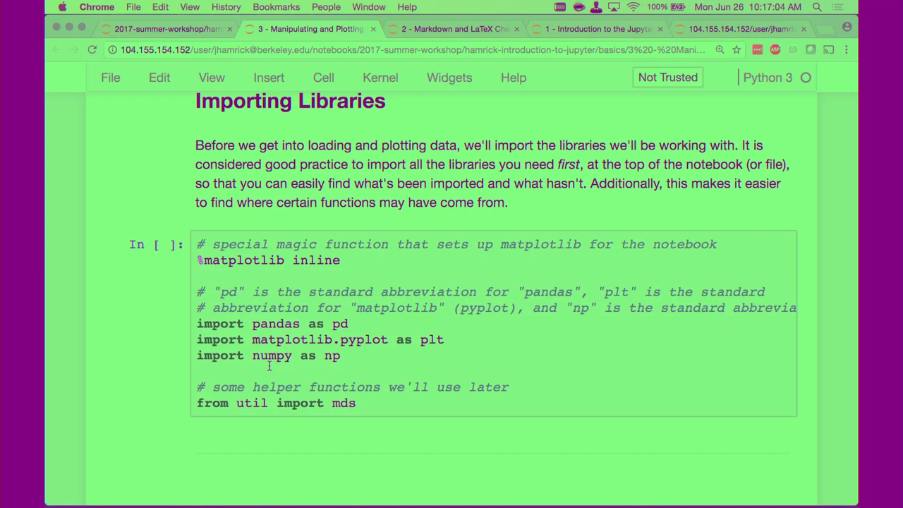
# - Review the import cell, highlighting the pandas and matplotlib.pyplot import lines and the %matplotlib inline magic
pyautogui.moveTo(190, 323); pyautogui.dragTo(518, 339)
pyautogui.click(520, 339)
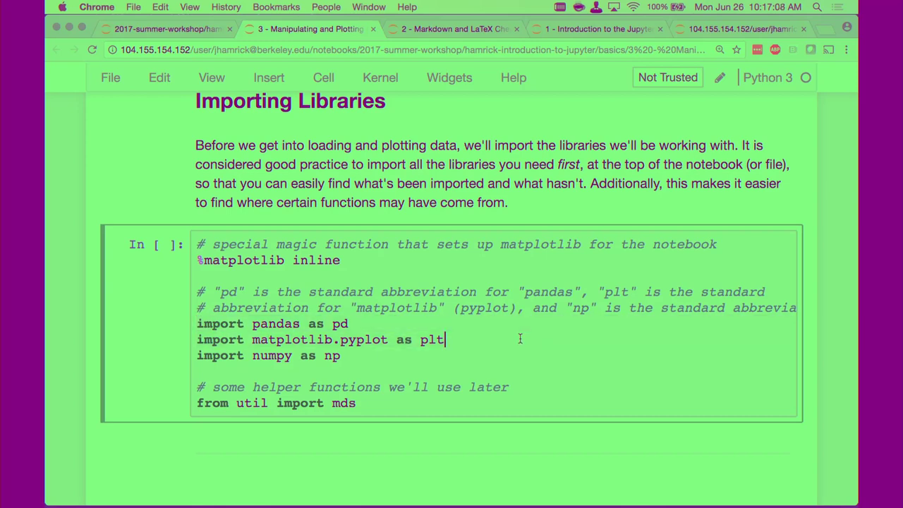
pyautogui.click(125, 311)
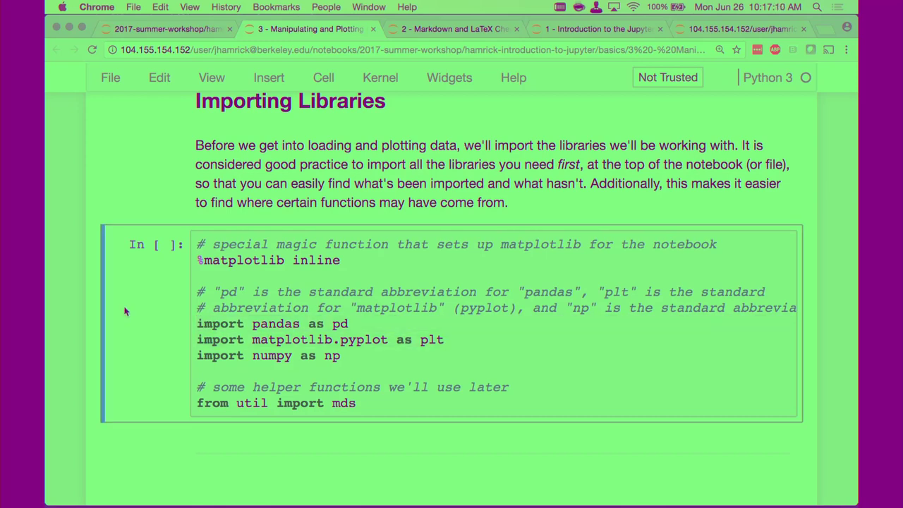
pyautogui.scroll(1, 125, 311)
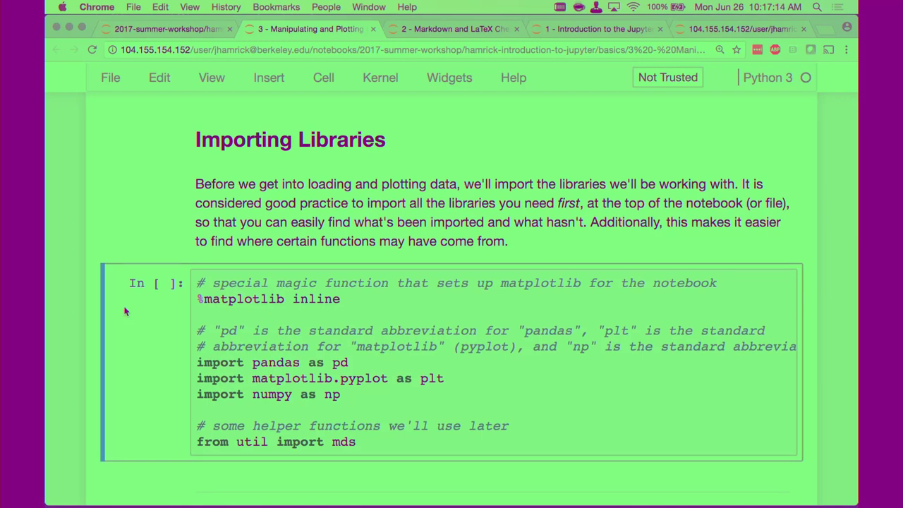
pyautogui.press('super+s')
pyautogui.scroll(-1, 125, 311)
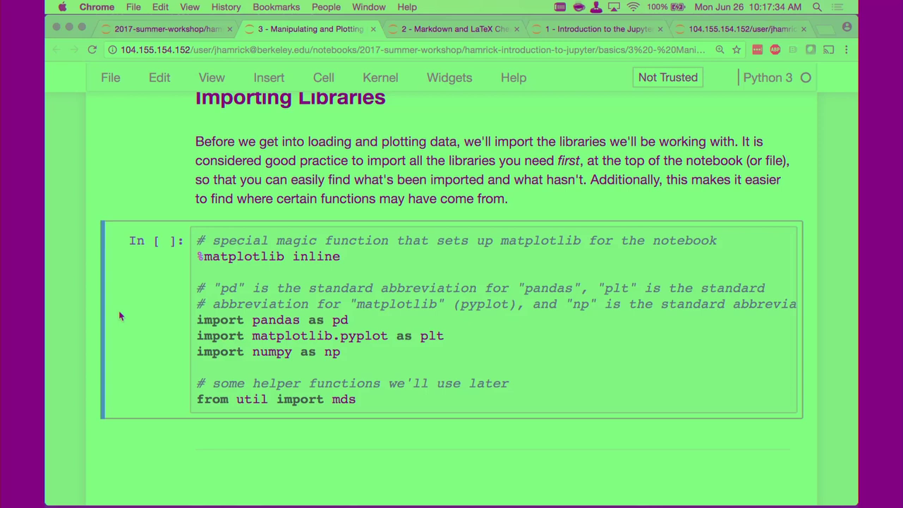
pyautogui.doubleClick(435, 336)
pyautogui.click(119, 311)
pyautogui.scroll(-1, 238, 480)
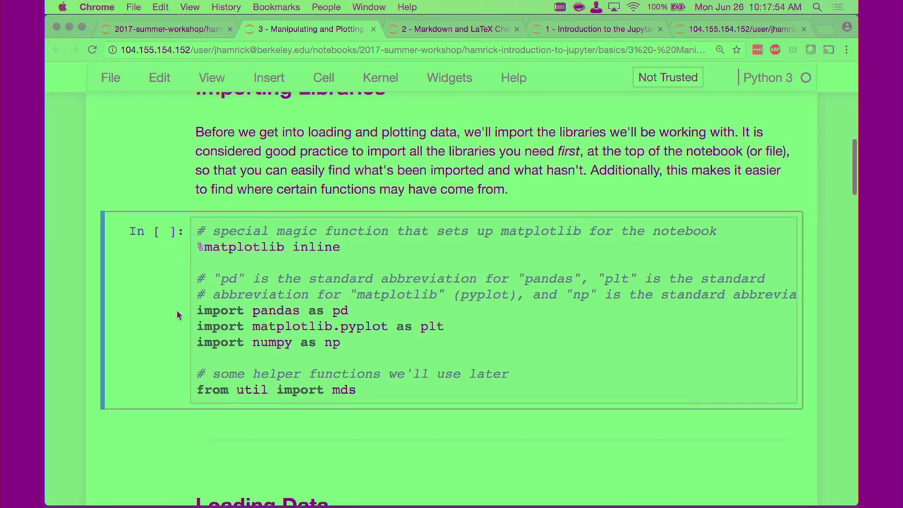
pyautogui.moveTo(197, 311); pyautogui.dragTo(430, 311)
pyautogui.click(430, 310)
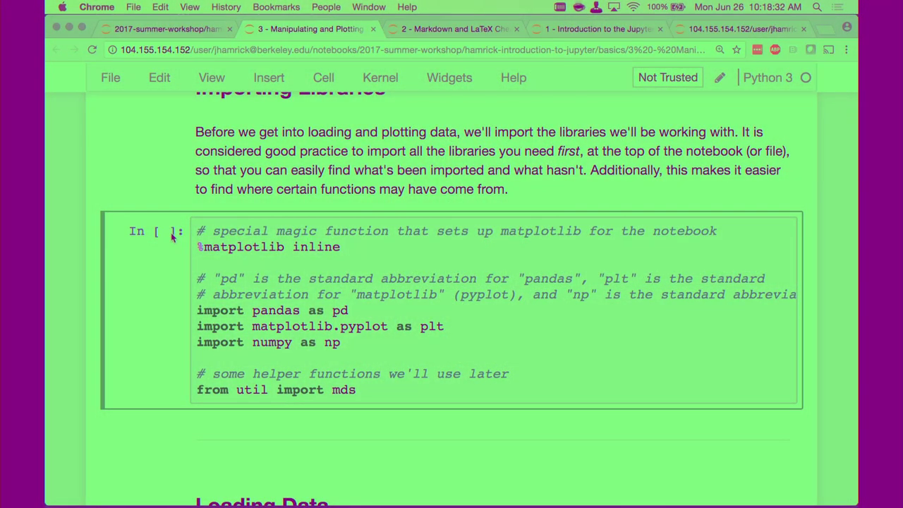
pyautogui.click(172, 237)
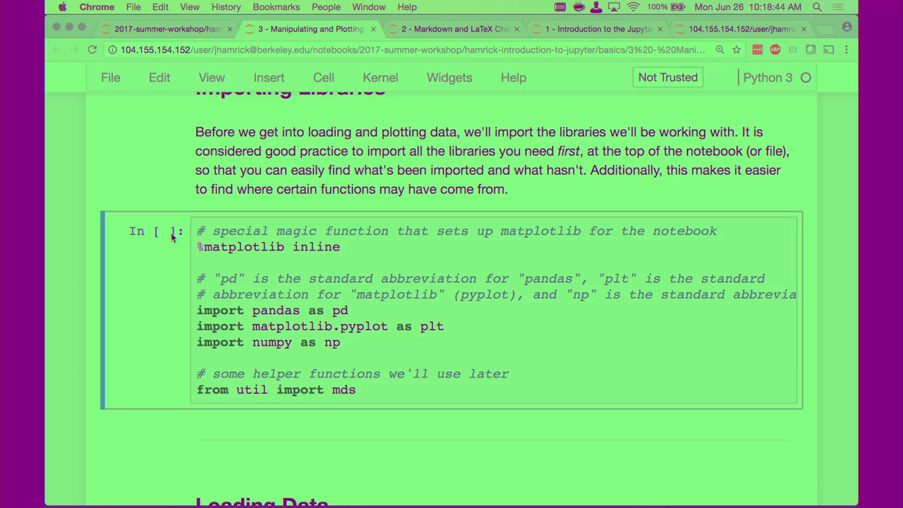
pyautogui.moveTo(198, 246); pyautogui.dragTo(404, 244)
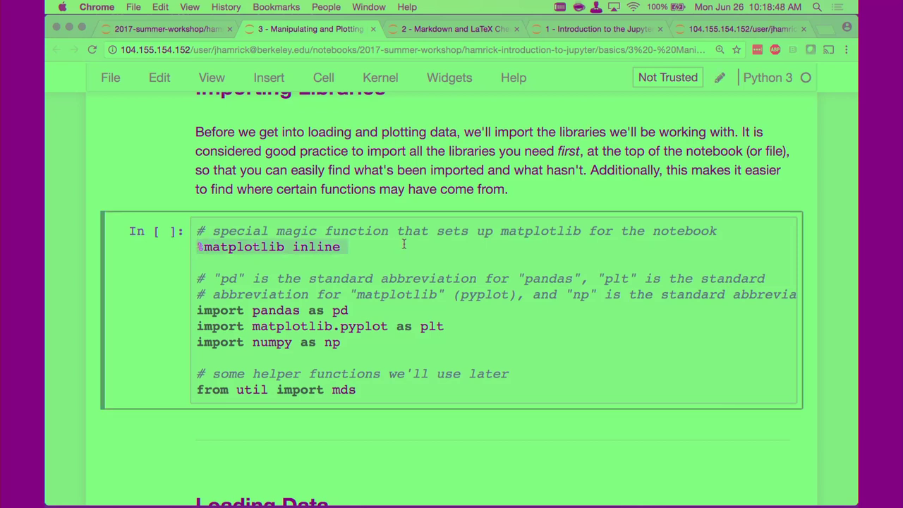
pyautogui.click(405, 244)
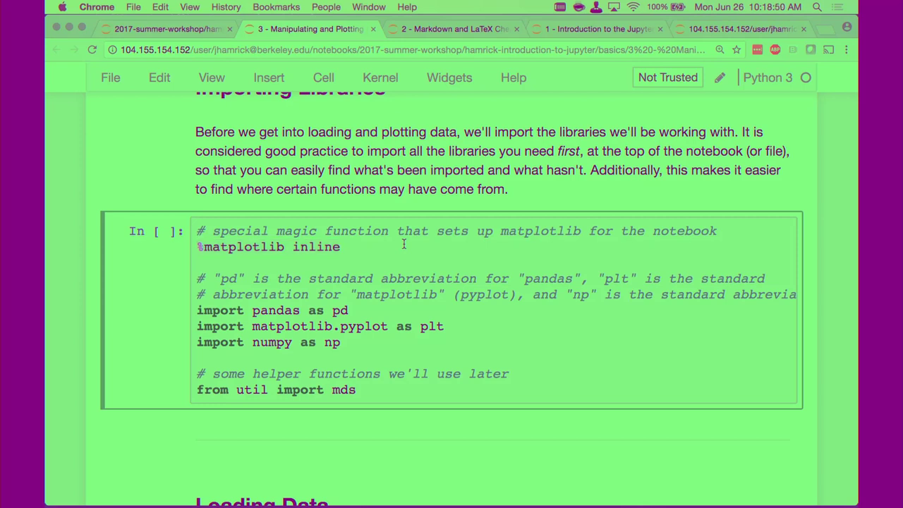
# - Run the cell that imports pandas, matplotlib.pyplot, numpy and the mds helper
pyautogui.click(198, 247)
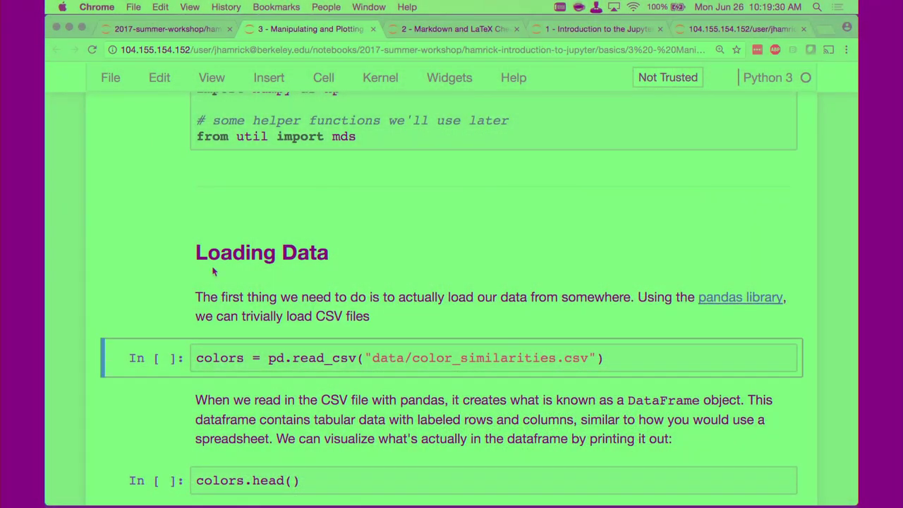
pyautogui.press('Return')
pyautogui.click(275, 366)
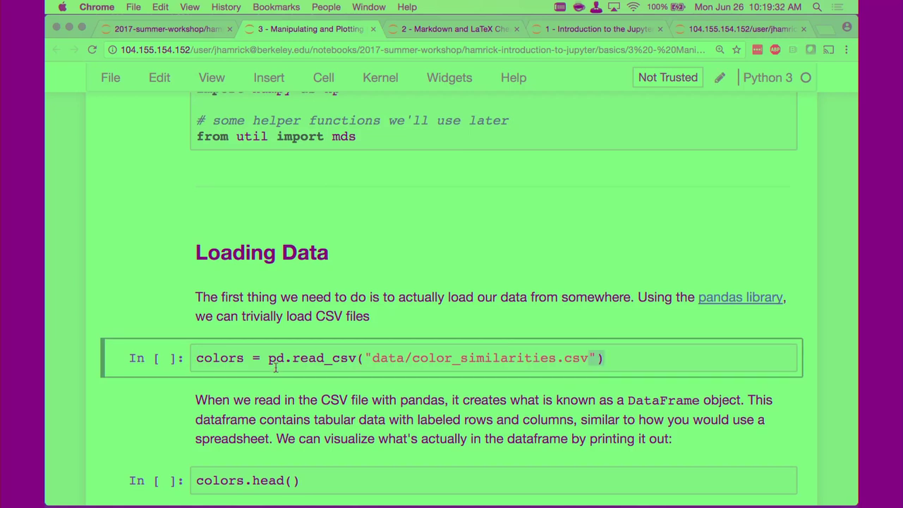
pyautogui.click(164, 381)
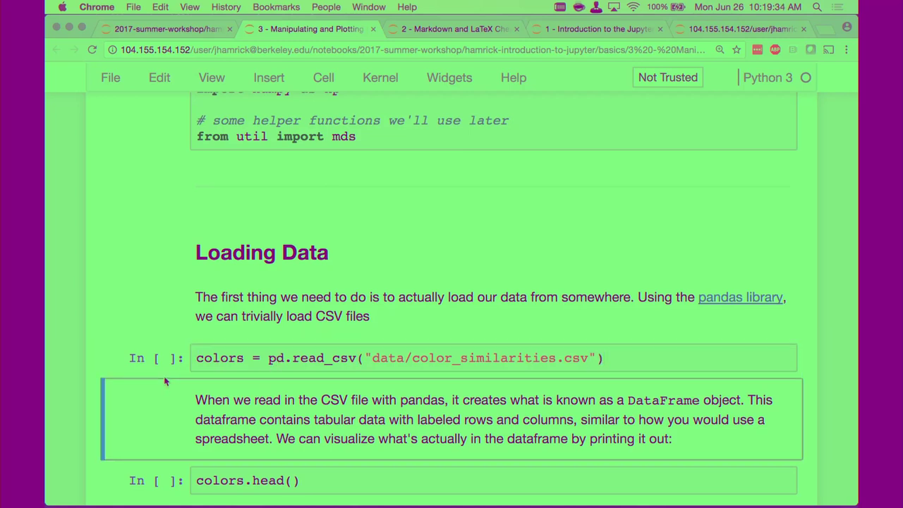
# - Insert an empty code cell directly above the pd.read_csv cell in the Loading Data section and start editing it
pyautogui.click(164, 362)
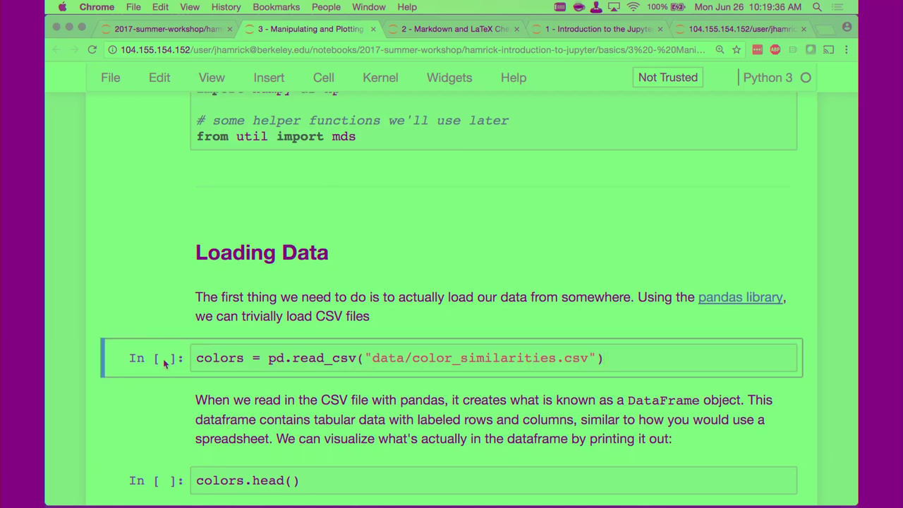
pyautogui.scroll(-2, 164, 362)
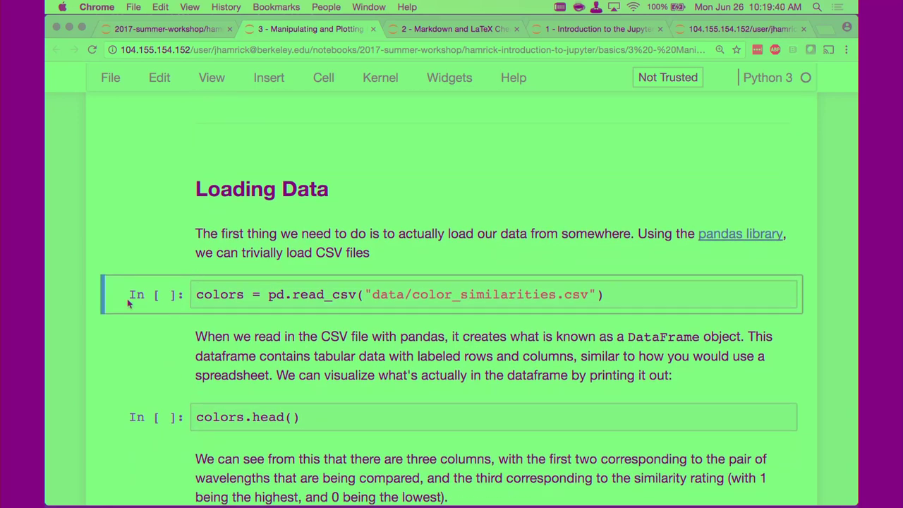
pyautogui.press('a')
pyautogui.press('Return')
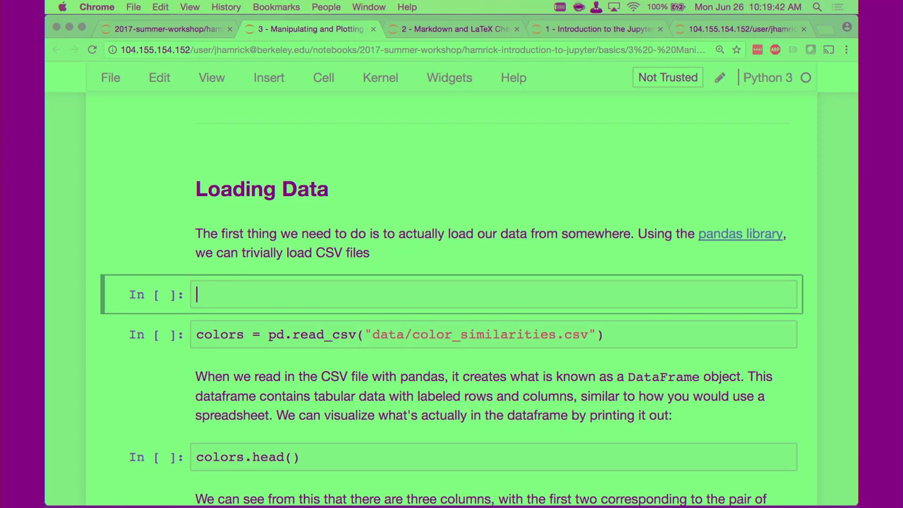
# - Enter the shell command !cat data/color_similarities.csv in the new cell and run it to print the raw file
pyautogui.write('!')
pyautogui.press('BackSpace')
pyautogui.write('!cat co')
pyautogui.press('BackSpace')
pyautogui.press('BackSpace')
pyautogui.write('data')
pyautogui.moveTo(198, 295); pyautogui.dragTo(307, 292)
pyautogui.click(306, 293)
pyautogui.write('/')
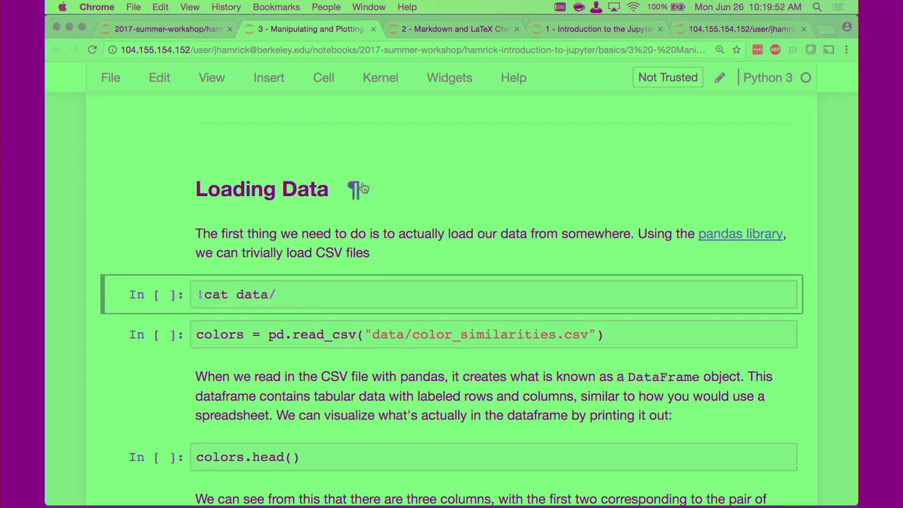
pyautogui.click(198, 294)
pyautogui.click(290, 298)
pyautogui.write('color_simil')
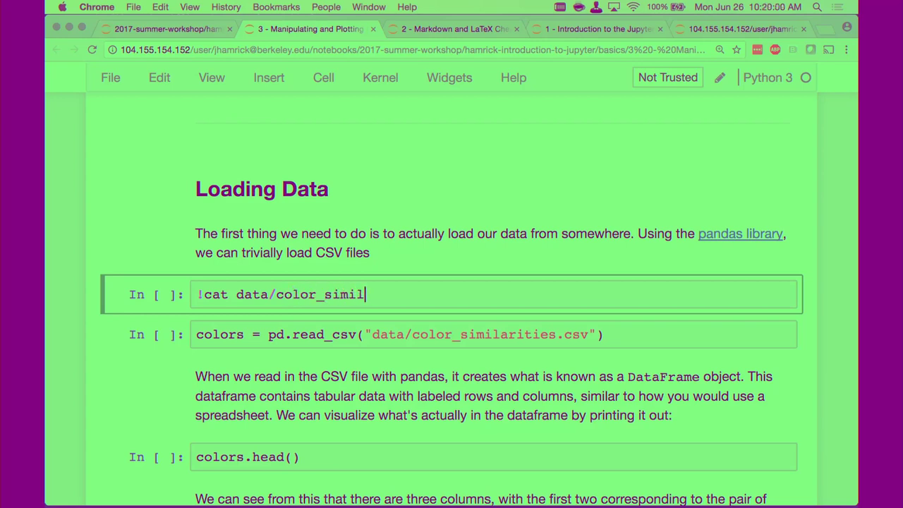
pyautogui.write('arities.csv')
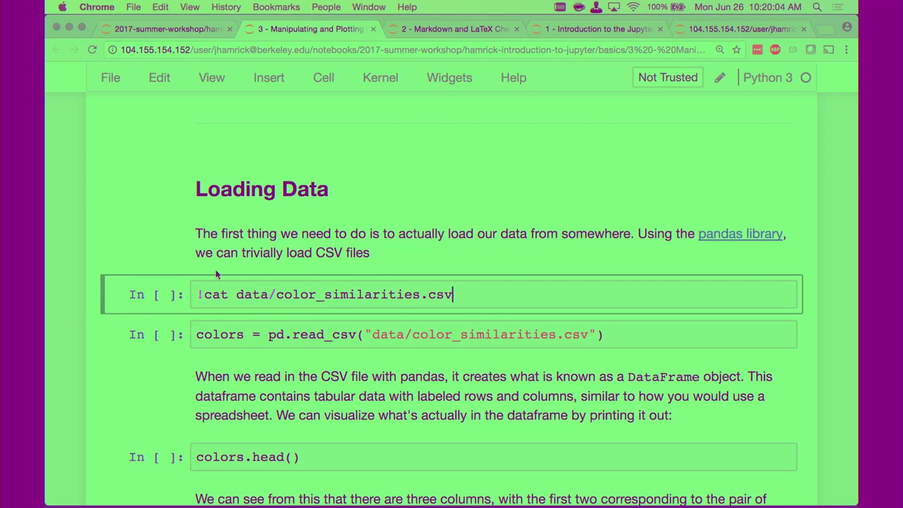
pyautogui.hotkey('shift', 'Return')
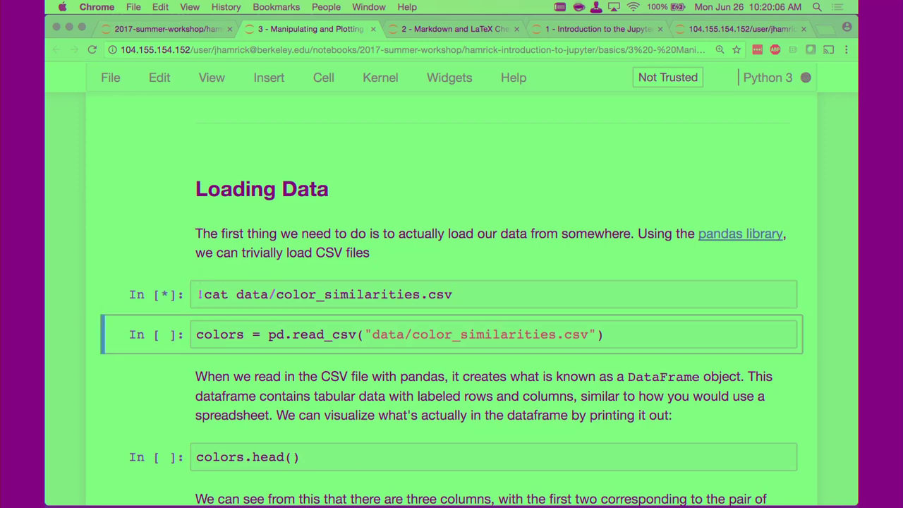
pyautogui.scroll(-4, 129, 240)
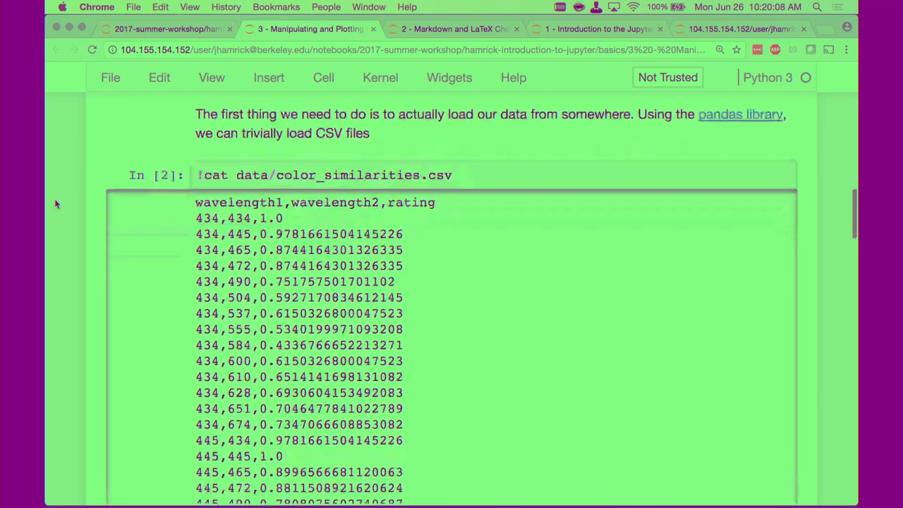
pyautogui.scroll(-2, 274, 309)
pyautogui.scroll(3, 274, 308)
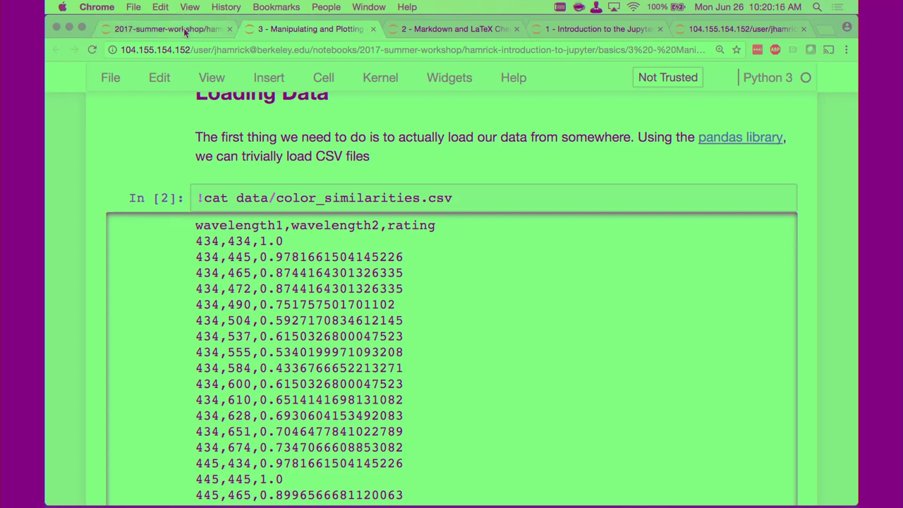
# - Switch to the Jupyter file browser and open color_similarities.csv from the data folder
pyautogui.click(166, 29)
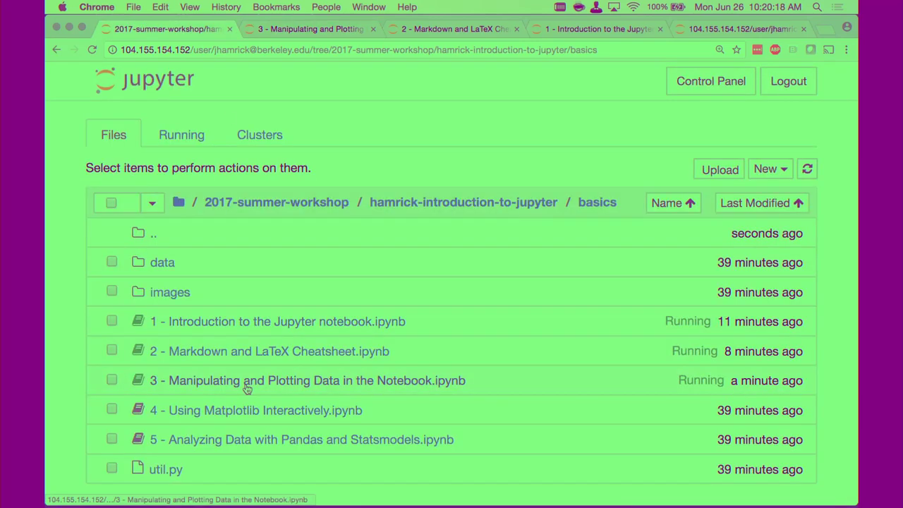
pyautogui.click(162, 262)
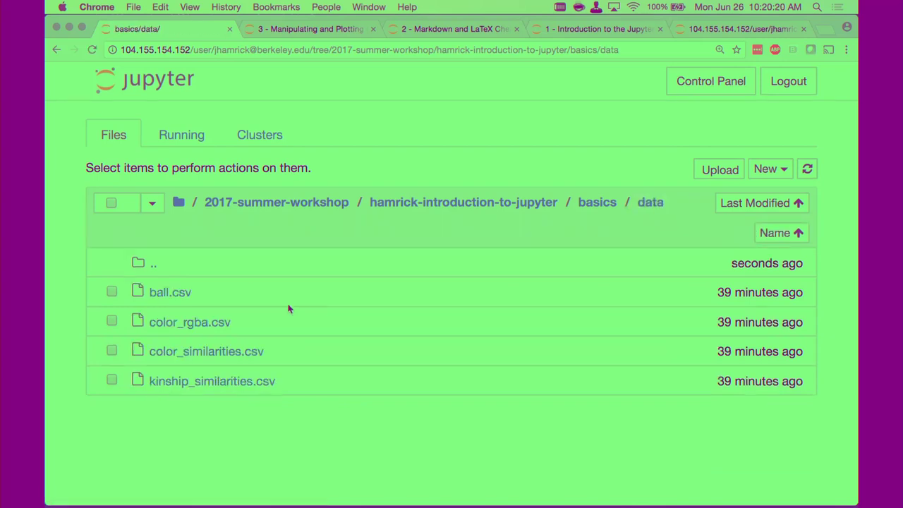
pyautogui.click(239, 359)
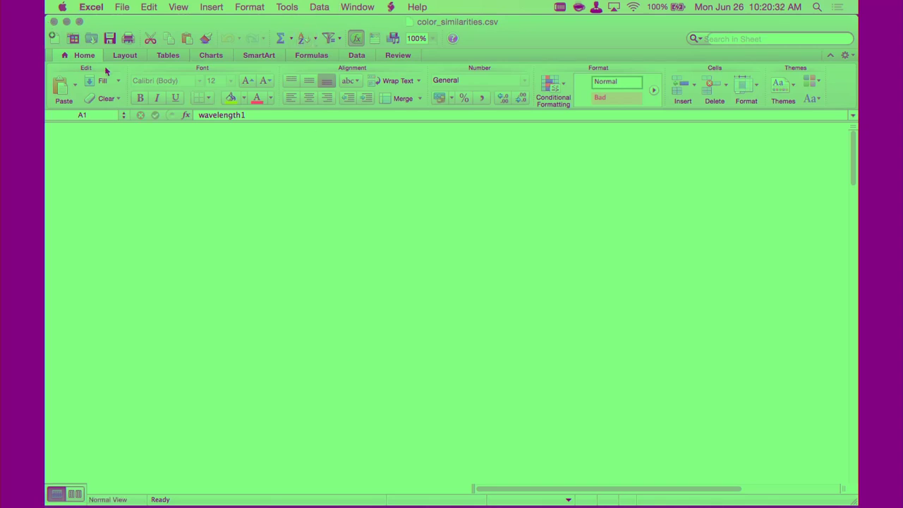
# - Close the color_similarities.csv window in Excel and its browser tab, returning to the Manipulating and Plotting notebook
pyautogui.click(54, 24)
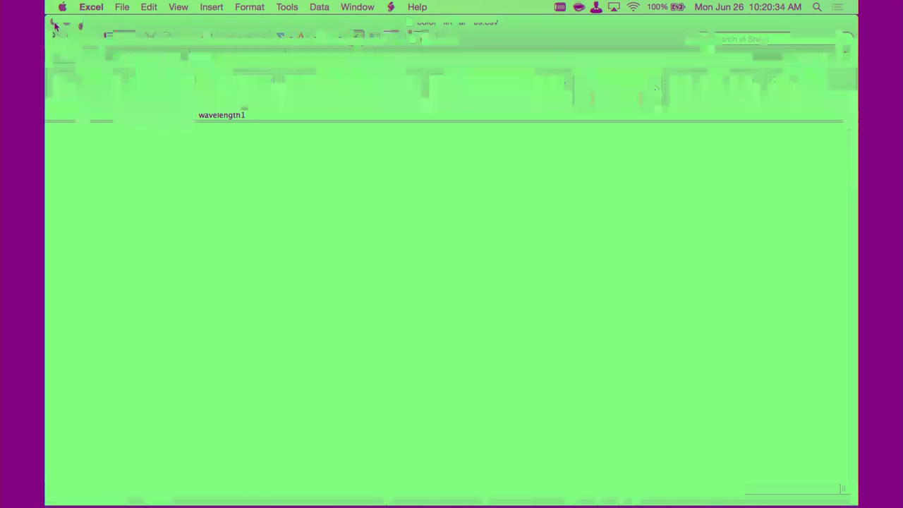
pyautogui.click(319, 29)
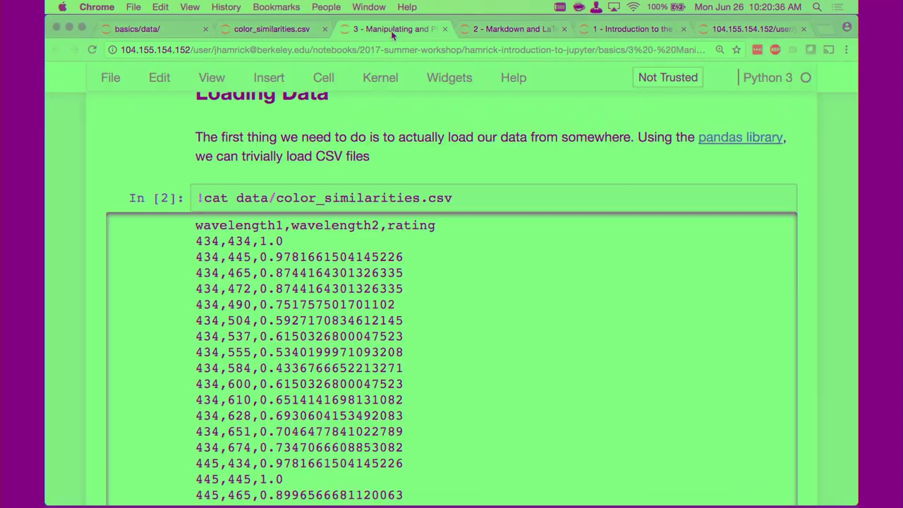
pyautogui.click(324, 29)
# - Examine the printed CSV rows, highlighting the rating value for the wavelength pair 434 and 445
pyautogui.scroll(-1, 315, 331)
pyautogui.scroll(2, 318, 332)
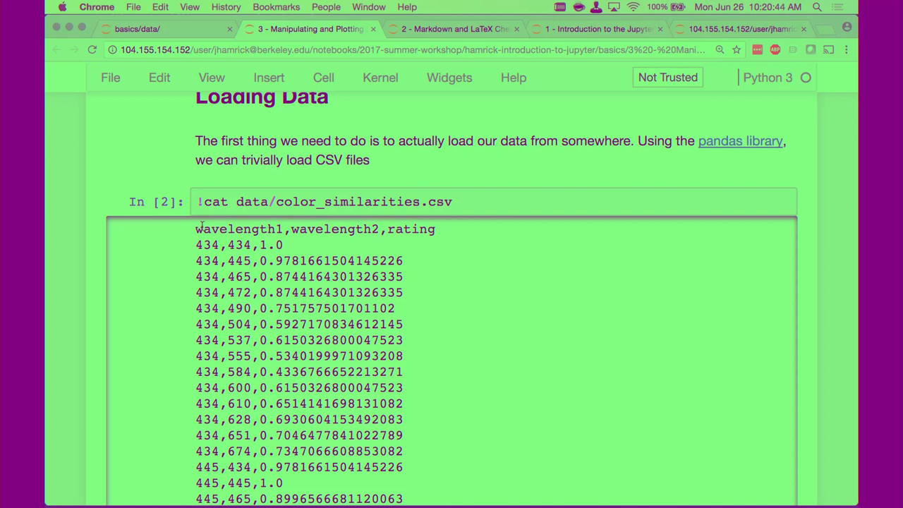
pyautogui.click(258, 244)
pyautogui.moveTo(256, 263); pyautogui.dragTo(496, 266)
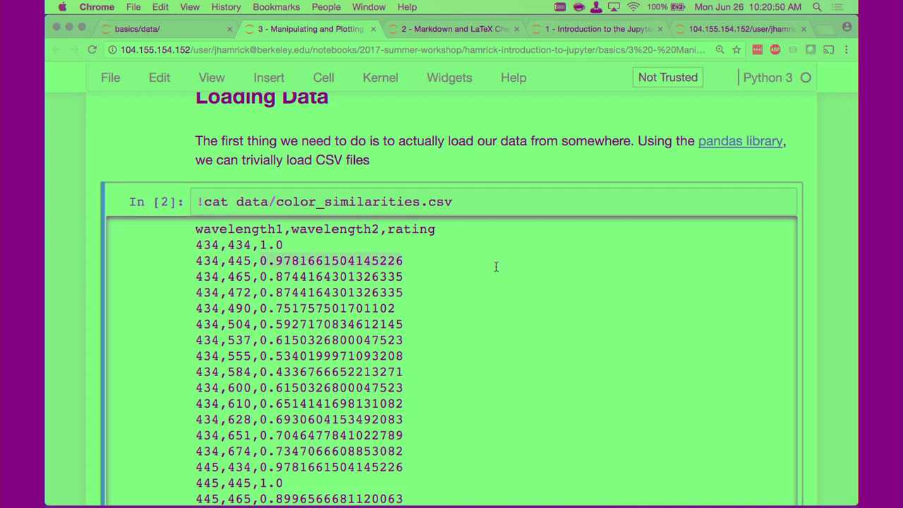
pyautogui.click(496, 267)
# - Run the cell loading data/color_similarities.csv into colors, and run colors.head() to display the first rows
pyautogui.scroll(-5, 155, 162)
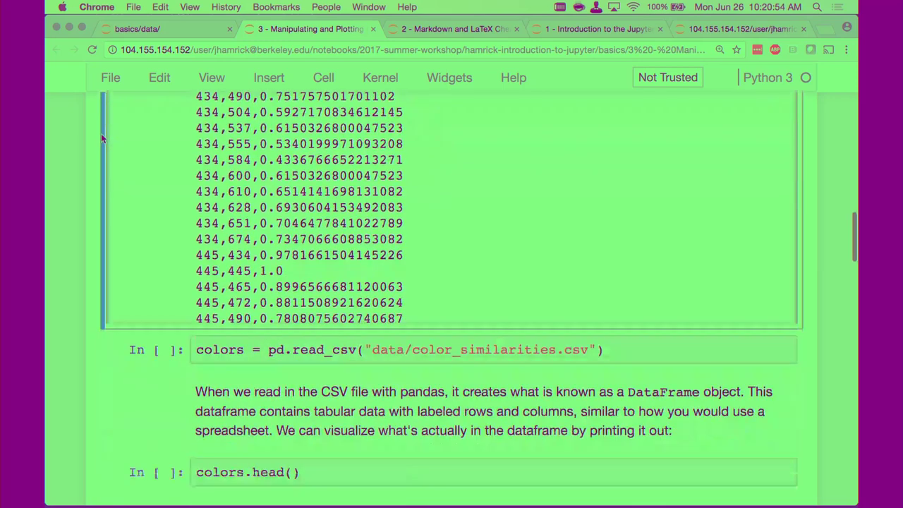
pyautogui.click(162, 224)
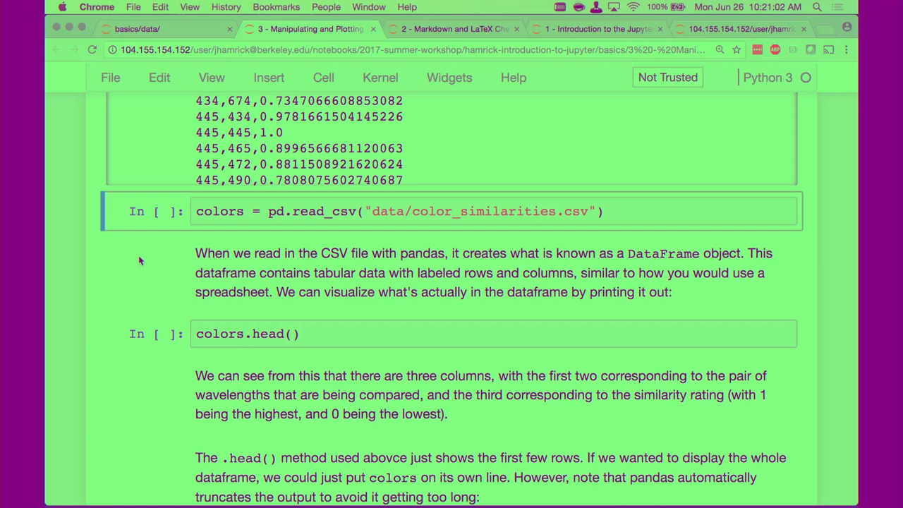
pyautogui.hotkey('shift', 'Return')
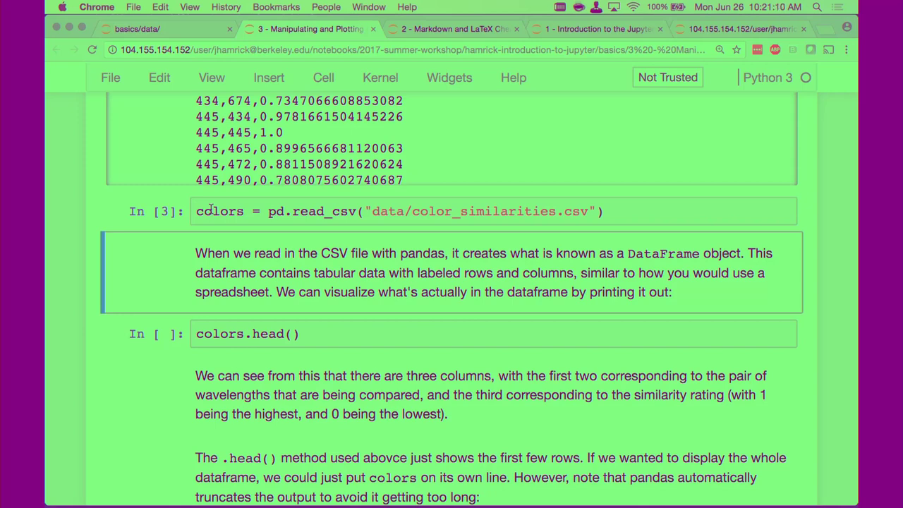
pyautogui.hotkey('shift', 'Return')
pyautogui.hotkey('shift', 'Return')
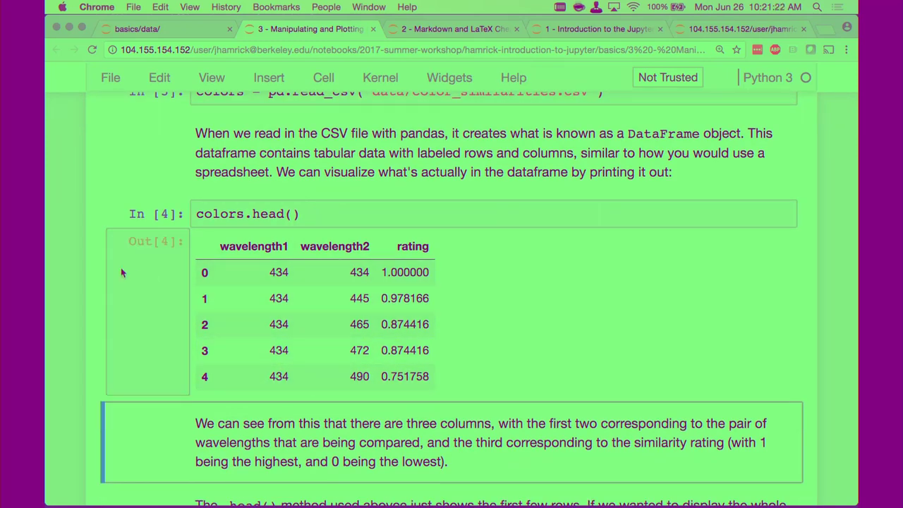
# - Compare the raw CSV output with the dataframe table displayed by colors.head()
pyautogui.scroll(1, 54, 287)
pyautogui.scroll(10, 54, 287)
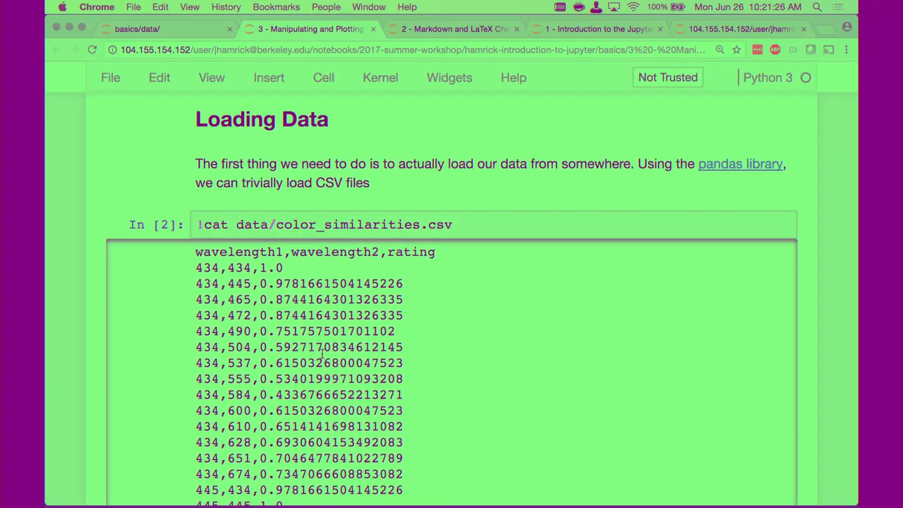
pyautogui.scroll(-5, 322, 356)
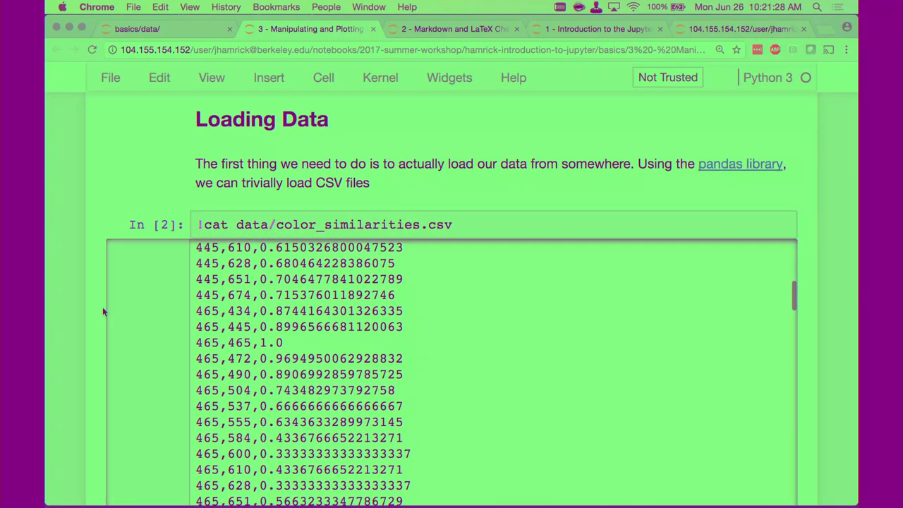
pyautogui.scroll(-10, 87, 308)
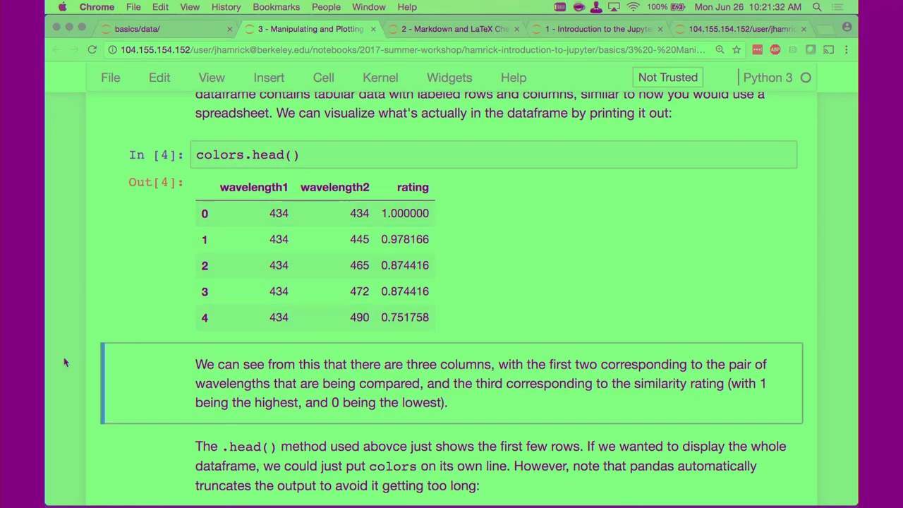
# - Run the cell containing colors on its own line to display the whole dataframe instead of only its first rows
pyautogui.scroll(-5, 63, 362)
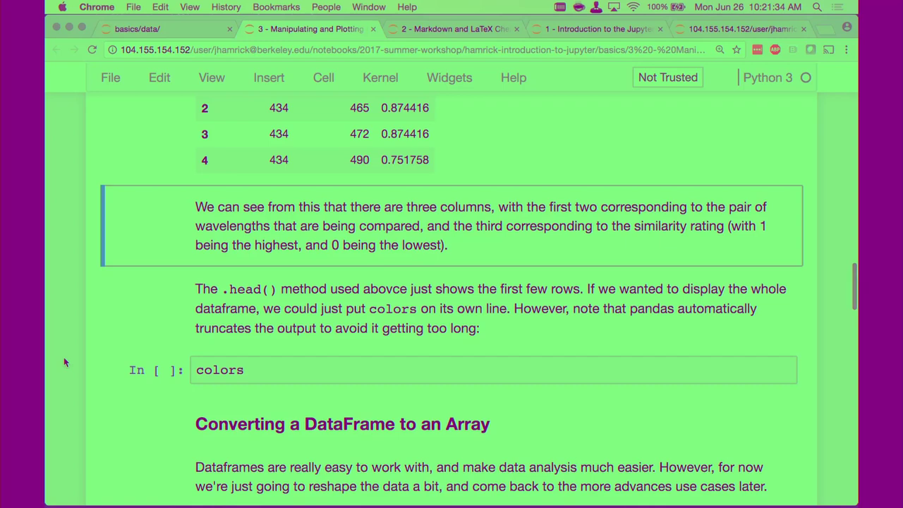
pyautogui.scroll(4, 64, 362)
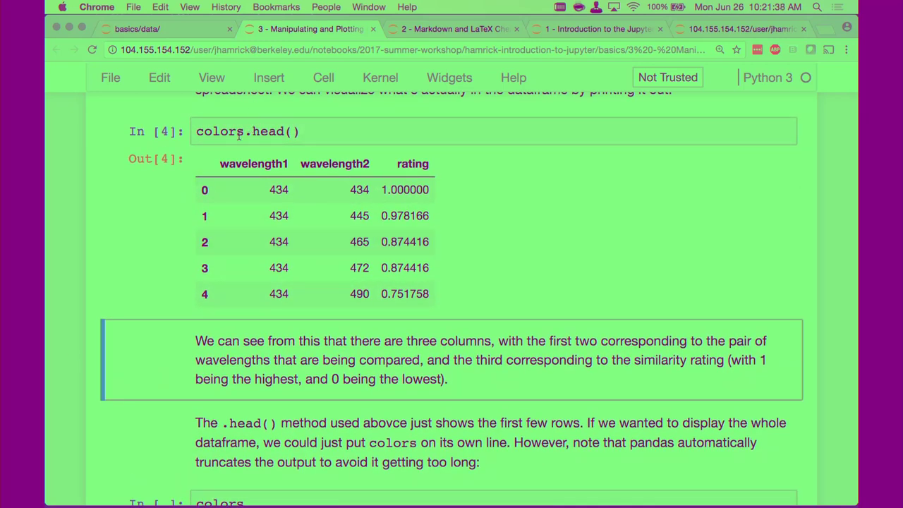
pyautogui.scroll(-4, 239, 137)
pyautogui.click(151, 395)
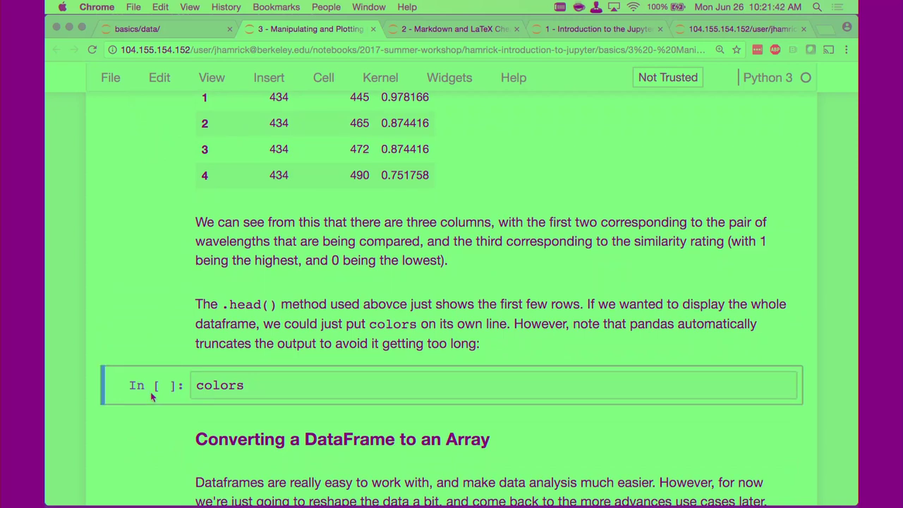
pyautogui.hotkey('shift', 'Return')
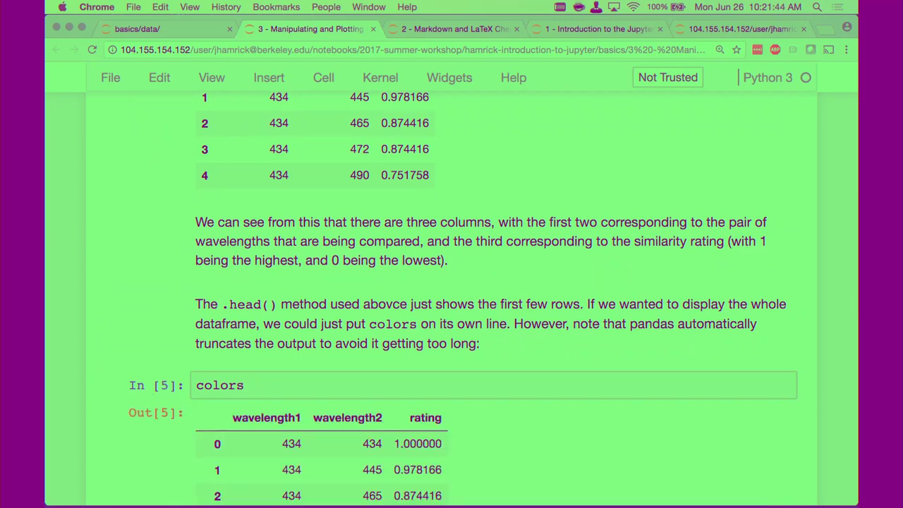
# - Examine the full colors dataframe output, including the ellipsis row where pandas truncates it and the last rows
pyautogui.scroll(-15, 117, 340)
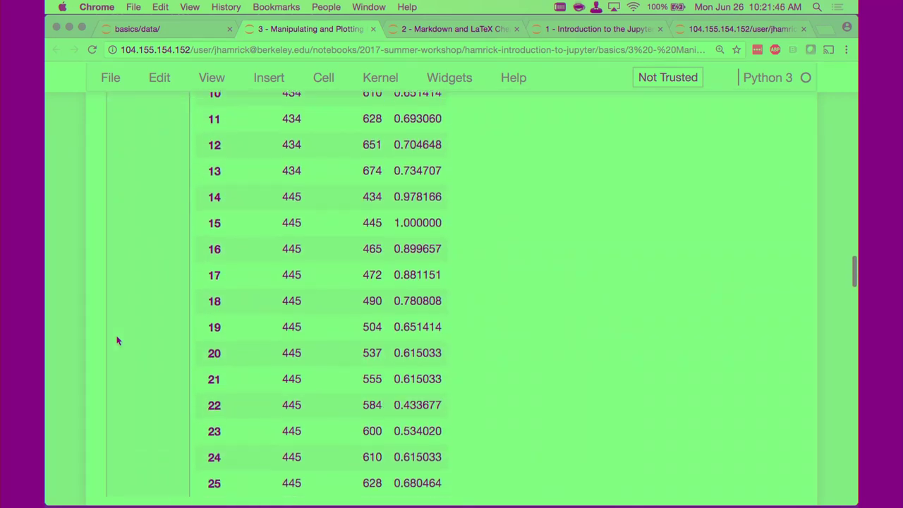
pyautogui.scroll(-10, 117, 341)
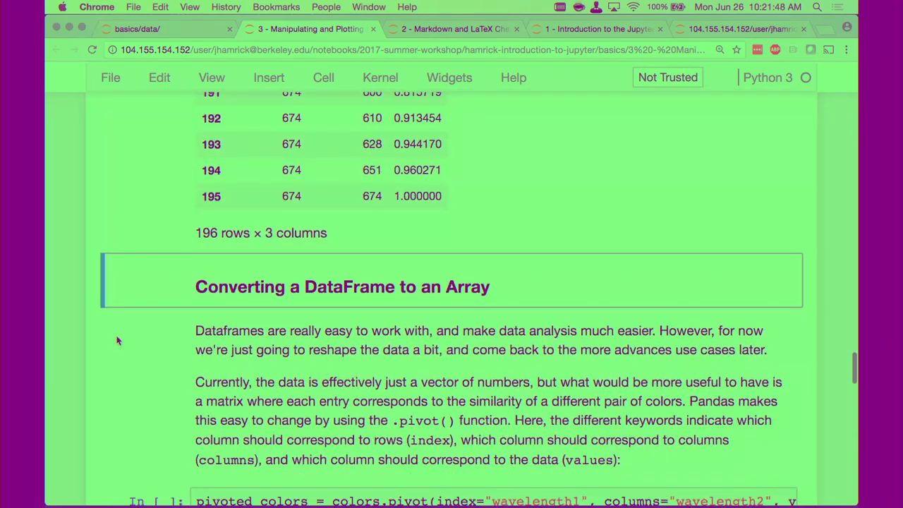
pyautogui.scroll(20, 117, 341)
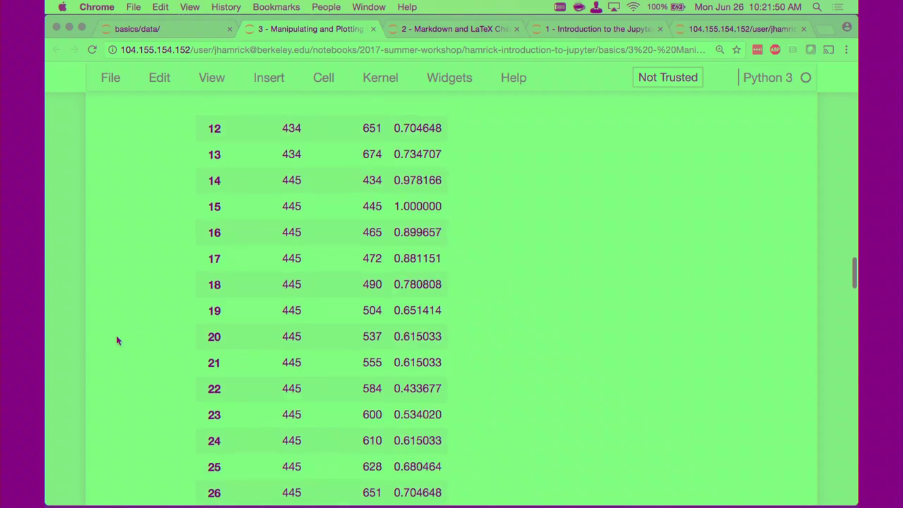
pyautogui.scroll(3, 117, 340)
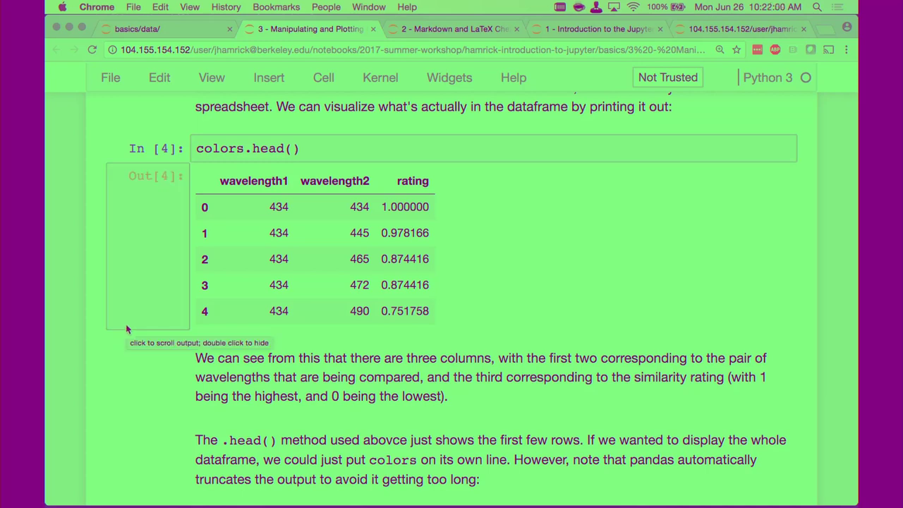
pyautogui.scroll(-15, 126, 323)
pyautogui.scroll(-4, 126, 328)
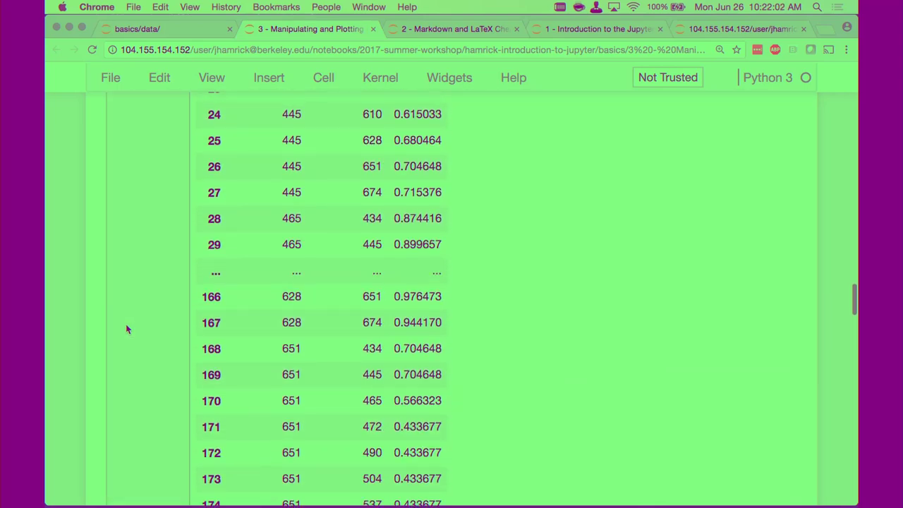
pyautogui.click(444, 283)
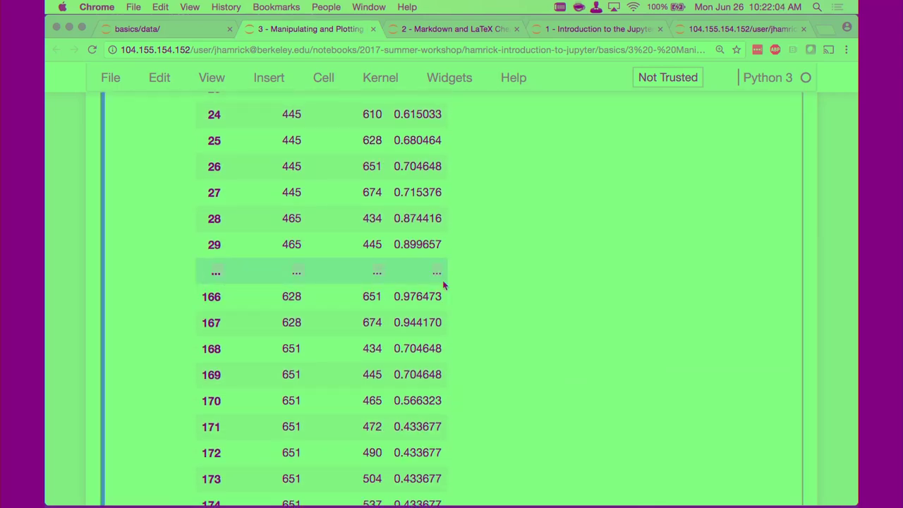
pyautogui.scroll(-10, 443, 283)
pyautogui.scroll(20, 444, 283)
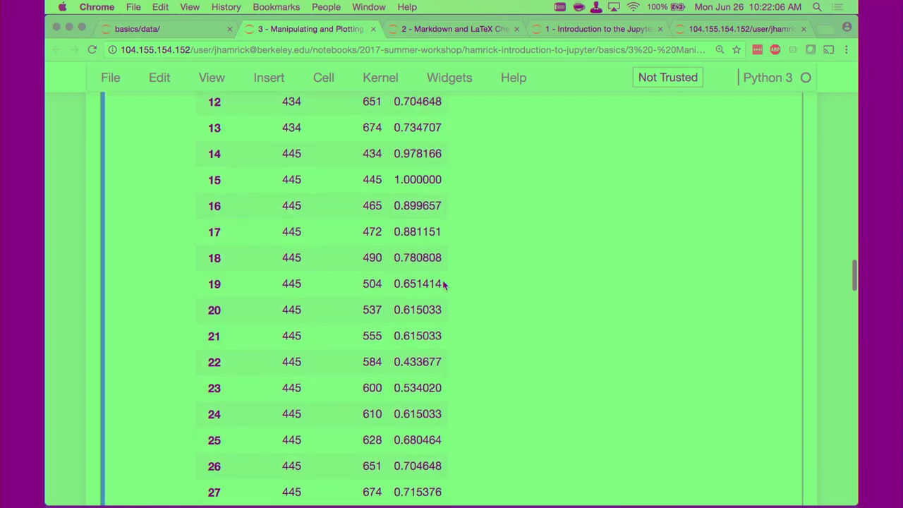
pyautogui.scroll(-8, 444, 283)
pyautogui.scroll(-20, 443, 283)
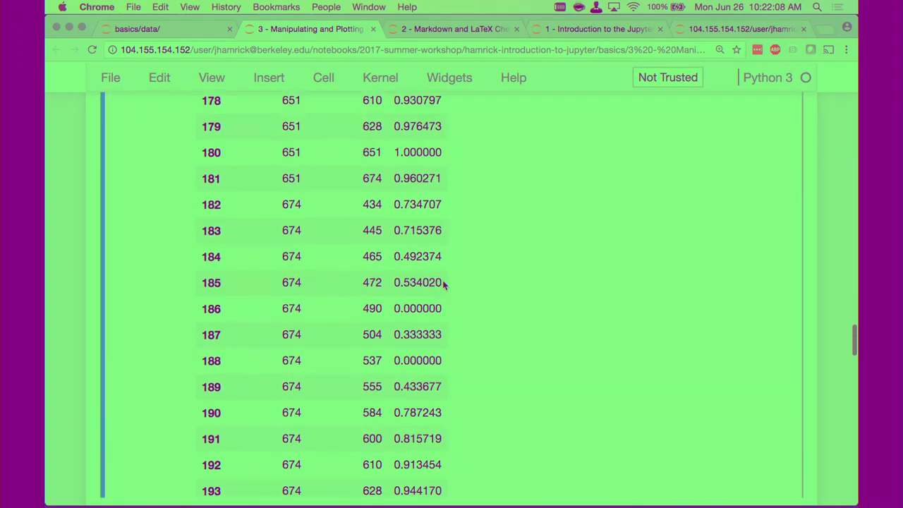
# - Read the Converting a DataFrame to an Array section and review how the colors table lists its wavelength pairs row by row
pyautogui.click(443, 283)
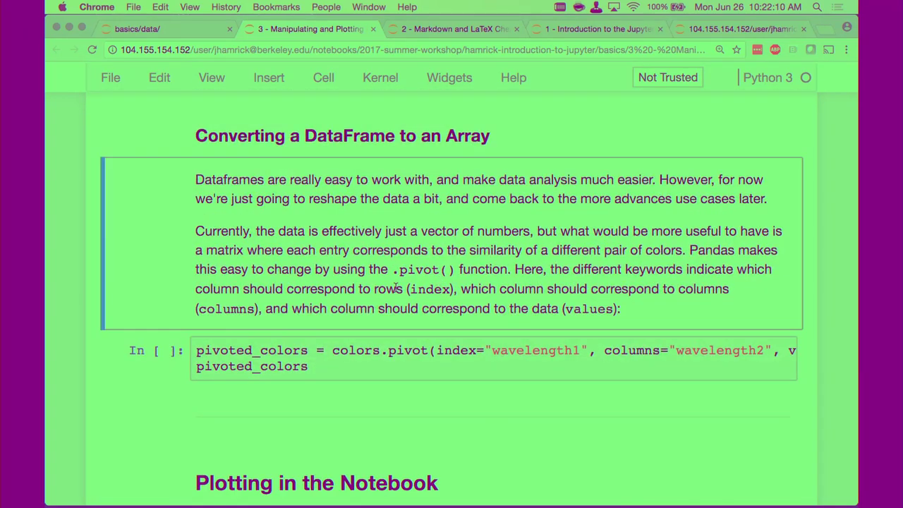
pyautogui.click(161, 154)
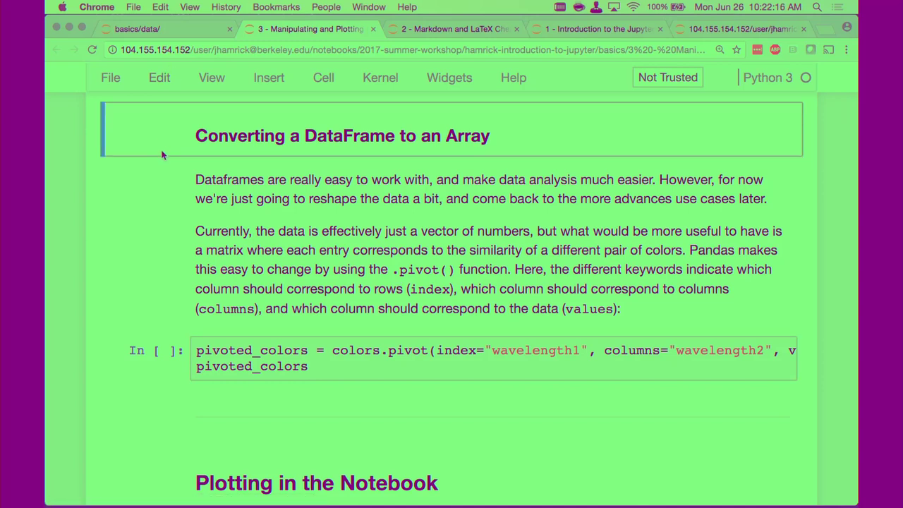
pyautogui.scroll(-3, 161, 155)
pyautogui.scroll(2, 162, 155)
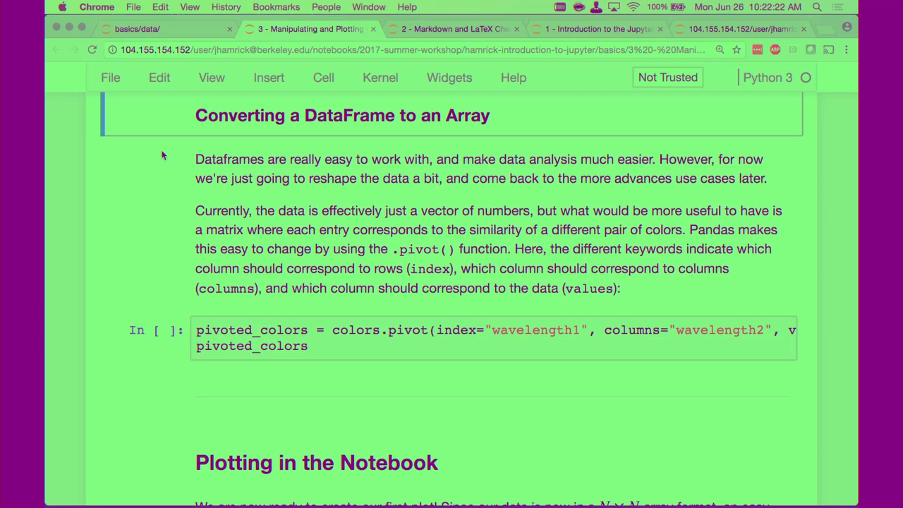
pyautogui.scroll(20, 161, 155)
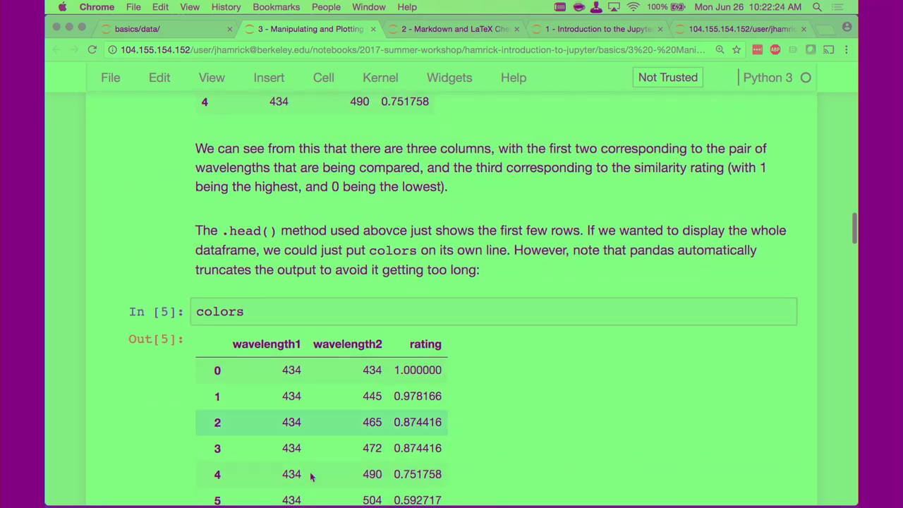
pyautogui.scroll(-3, 311, 477)
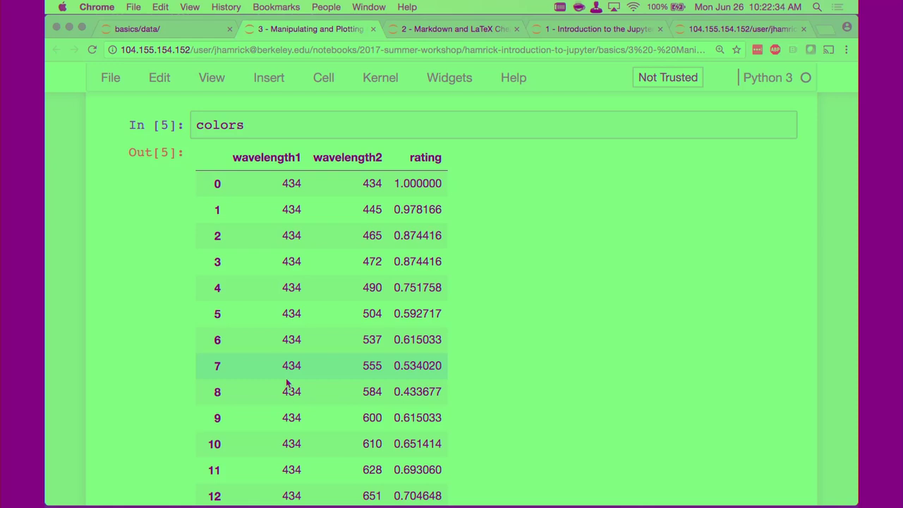
pyautogui.scroll(-5, 287, 383)
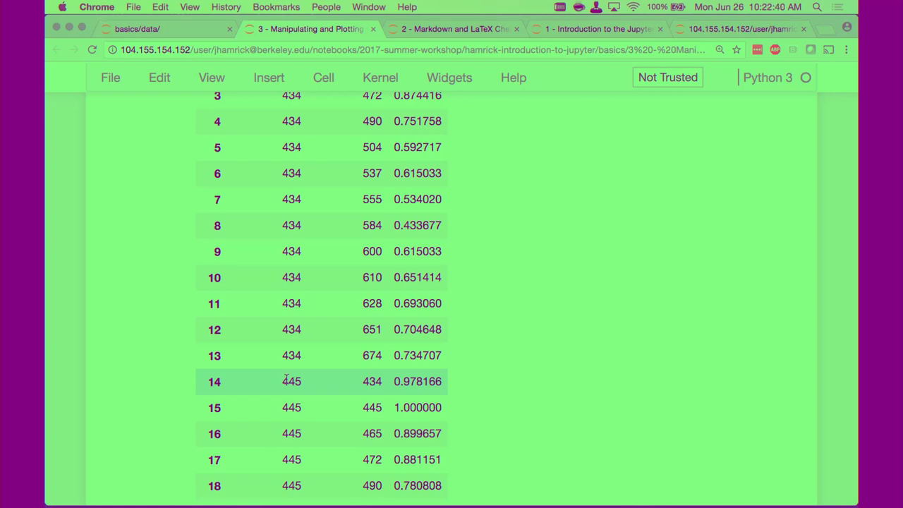
pyautogui.scroll(-20, 286, 381)
pyautogui.scroll(-10, 46, 236)
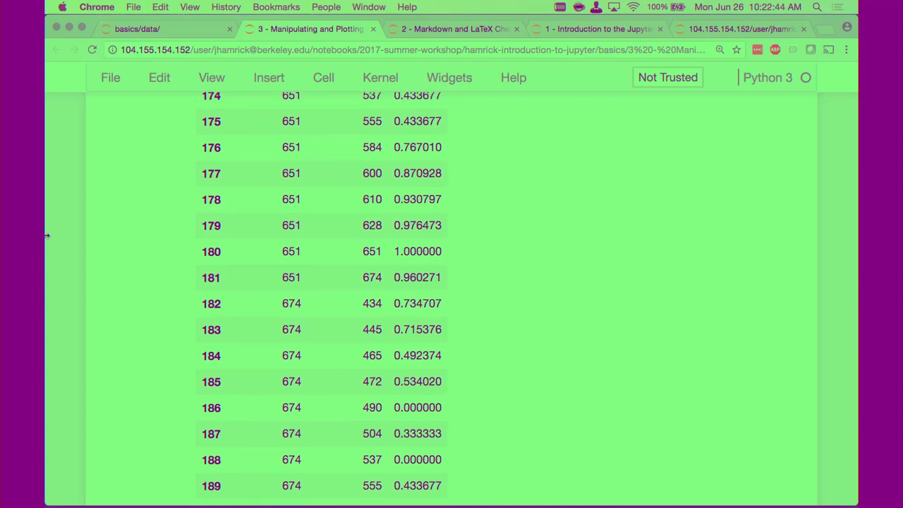
pyautogui.scroll(-10, 46, 235)
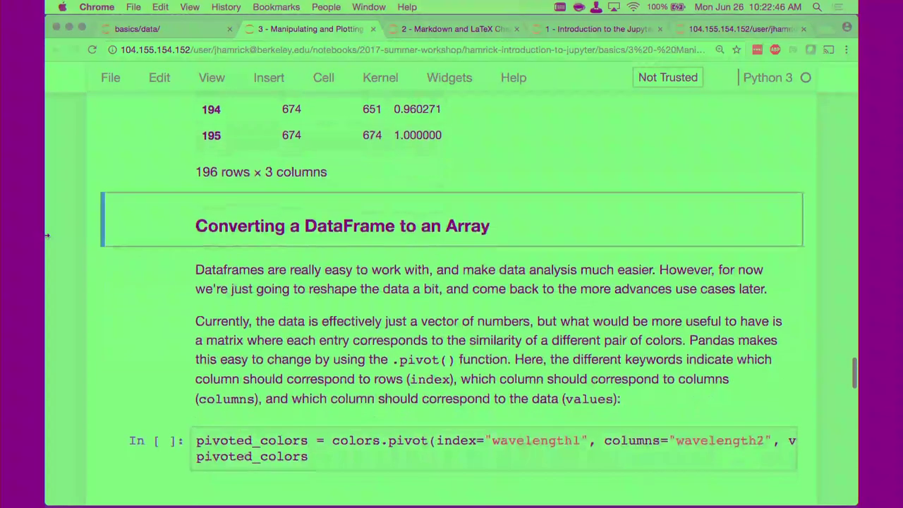
# - Run the cell pivoting colors into pivoted_colors with index wavelength1, columns wavelength2 and values rating, after checking its full argument list
pyautogui.scroll(-3, 283, 388)
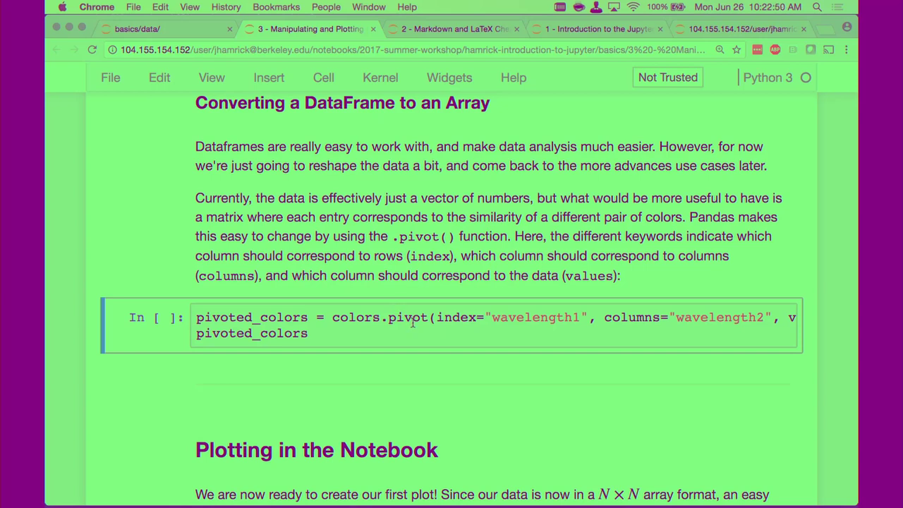
pyautogui.hscroll(5, 413, 322)
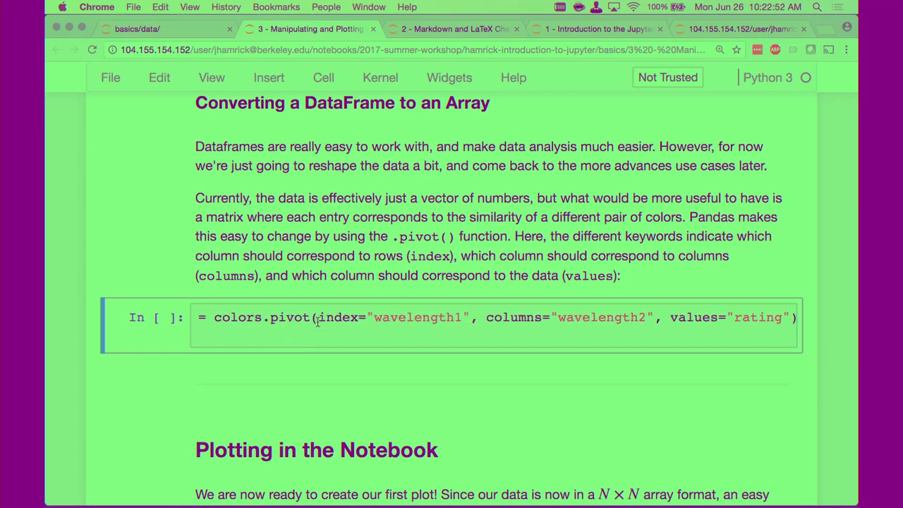
pyautogui.click(391, 318)
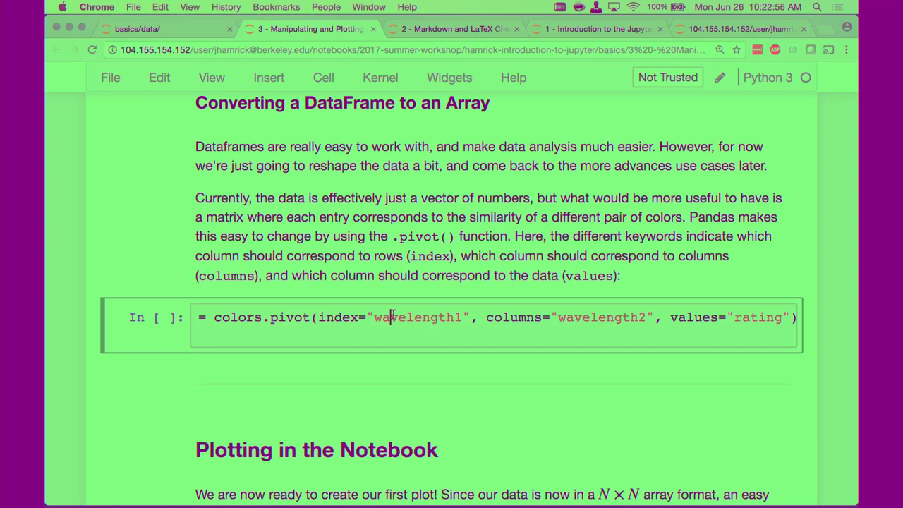
pyautogui.hscroll(-2, 592, 335)
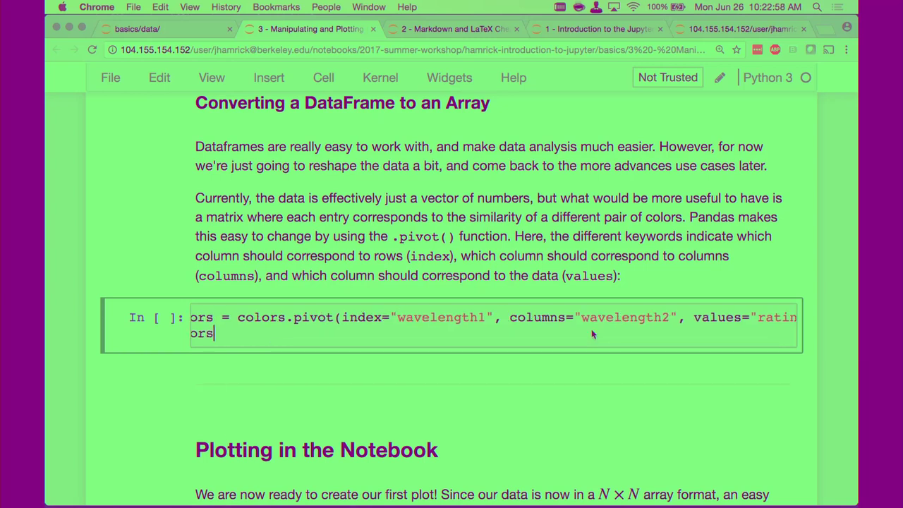
pyautogui.hscroll(2, 592, 332)
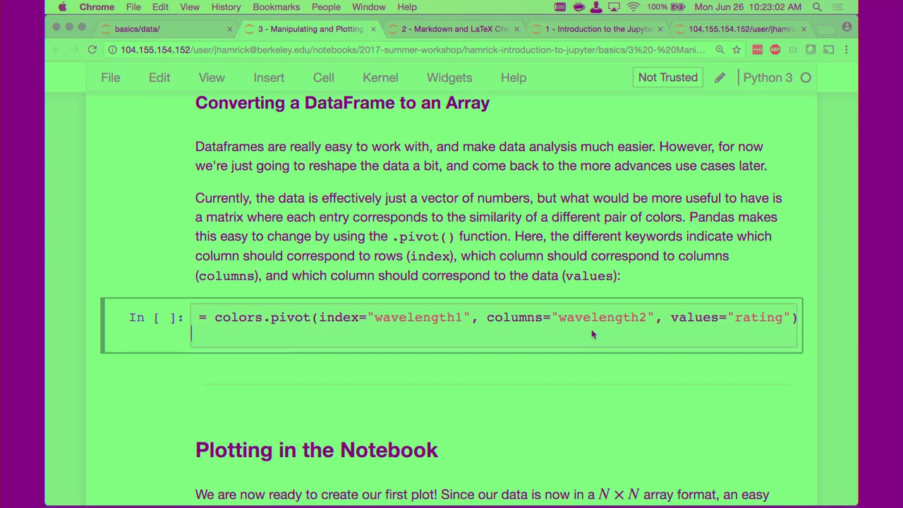
pyautogui.hscroll(-3, 592, 332)
pyautogui.hotkey('shift', 'Return')
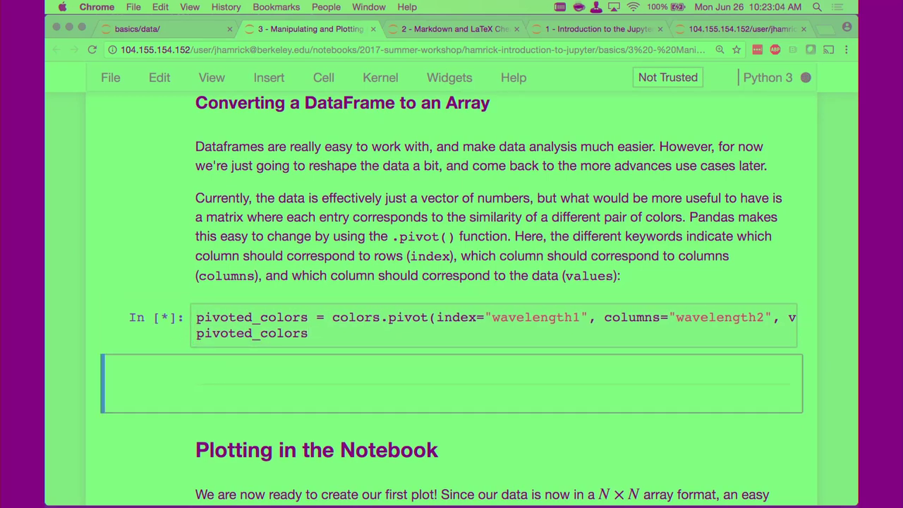
# - Examine the pivoted_colors matrix, checking its wavelength1 rows, wavelength2 columns and the similarity ratings between them
pyautogui.scroll(-5, 158, 306)
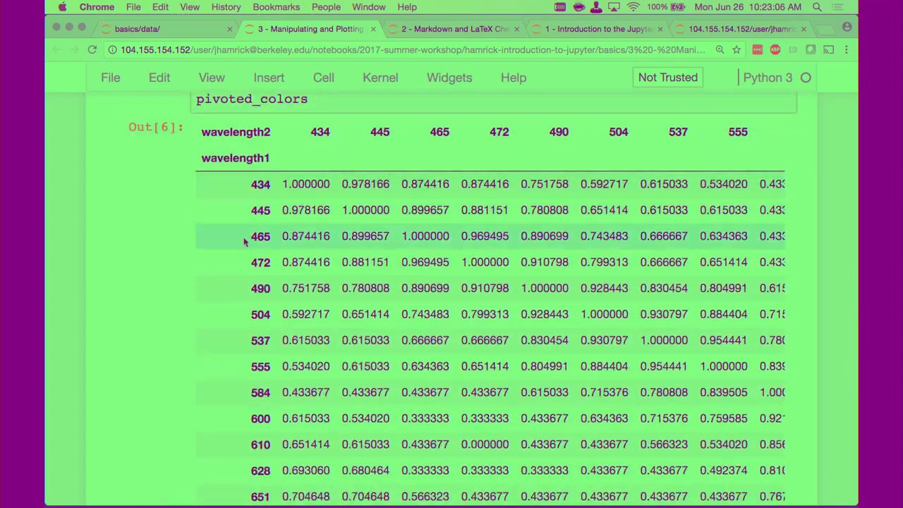
pyautogui.scroll(-2, 244, 241)
pyautogui.scroll(4, 244, 242)
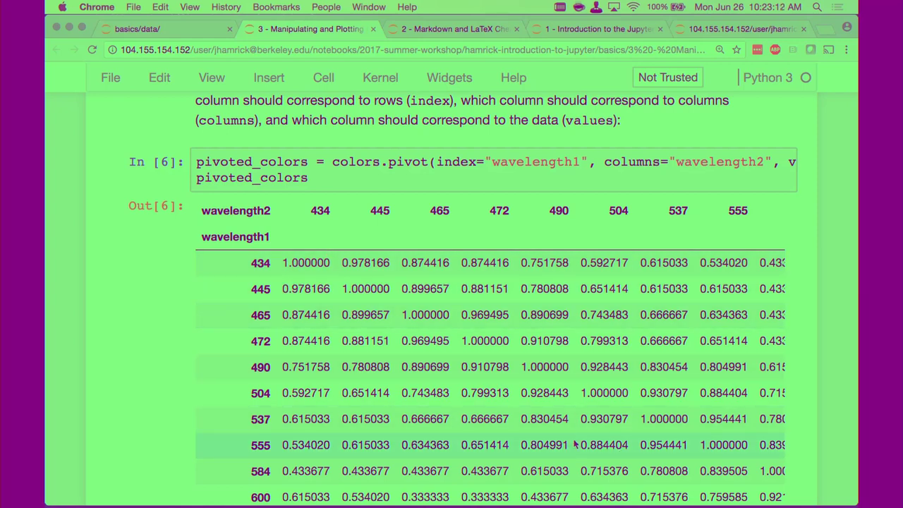
pyautogui.scroll(-5, 75, 223)
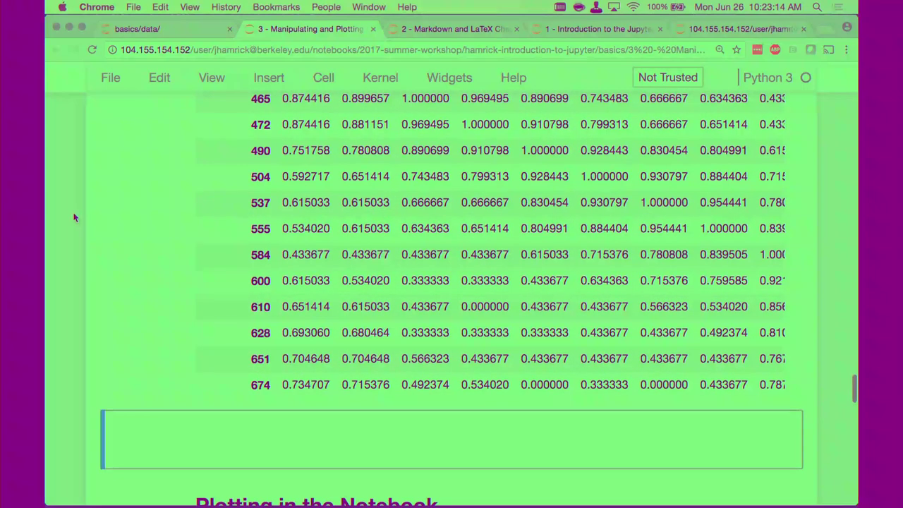
pyautogui.scroll(5, 75, 218)
pyautogui.scroll(1, 74, 218)
pyautogui.scroll(-5, 258, 180)
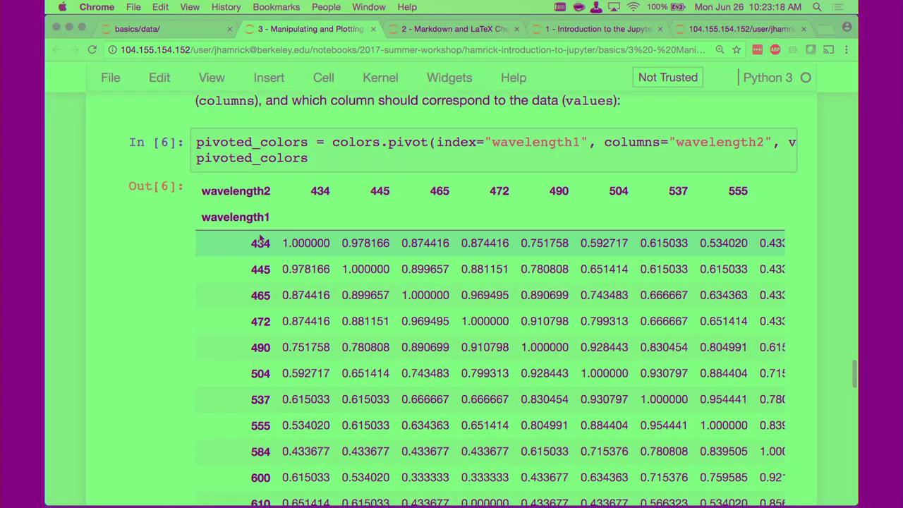
pyautogui.scroll(5, 259, 235)
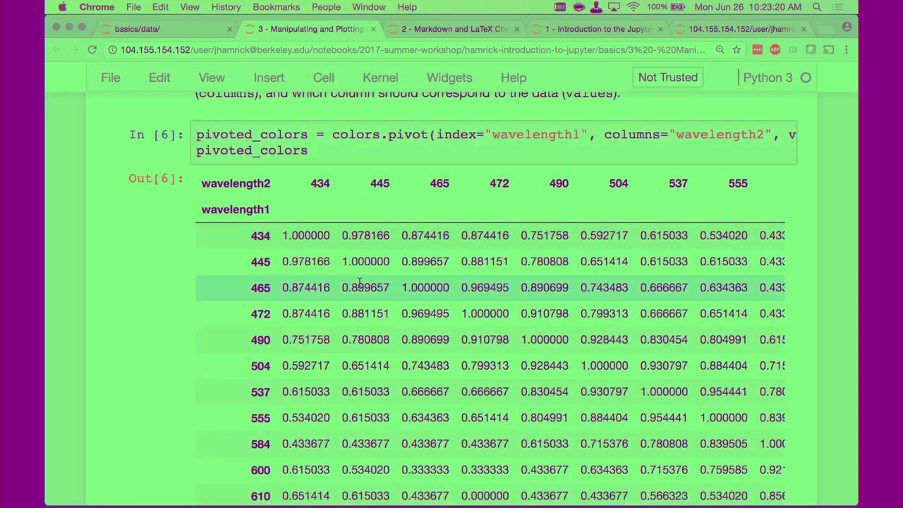
pyautogui.scroll(-5, 329, 298)
# - Run plt.matshow(pivoted_colors) in the Plotting in the Notebook section to display the similarity heatmap inline
pyautogui.click(310, 223)
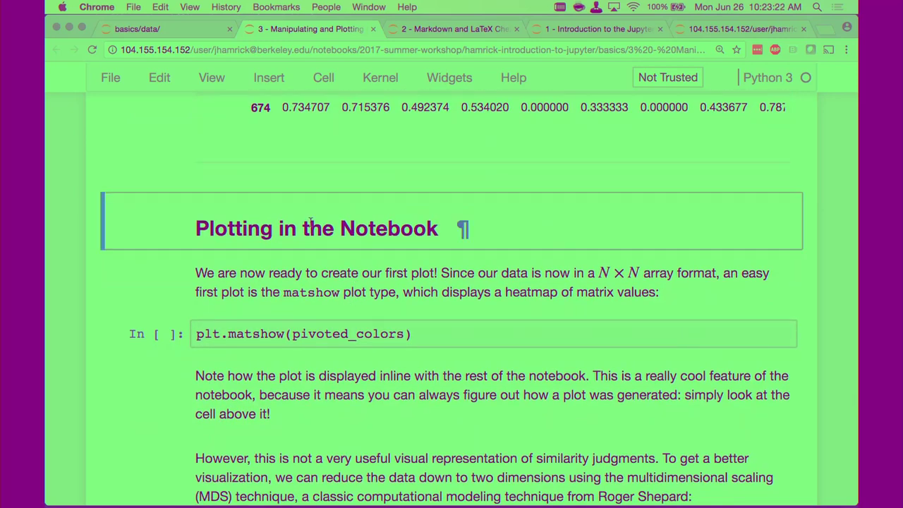
pyautogui.press('Down')
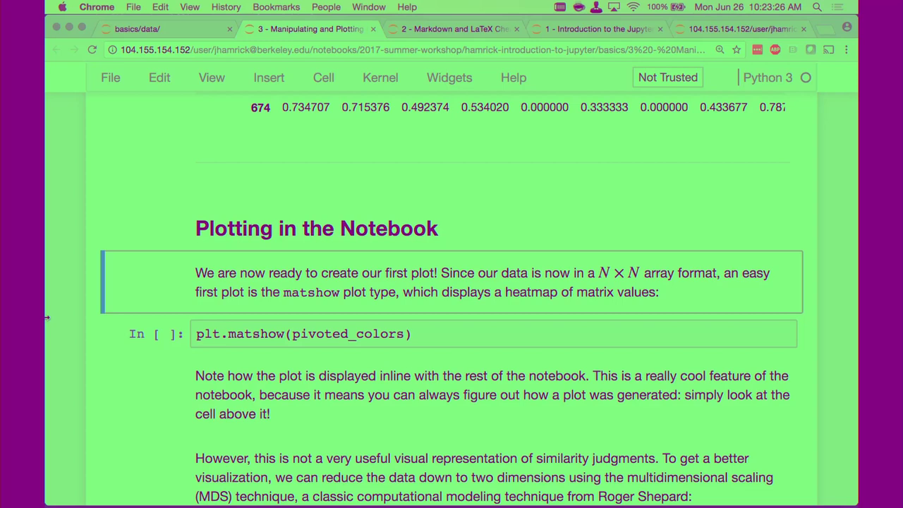
pyautogui.hotkey('shift', 'Return')
pyautogui.hotkey('shift', 'Return')
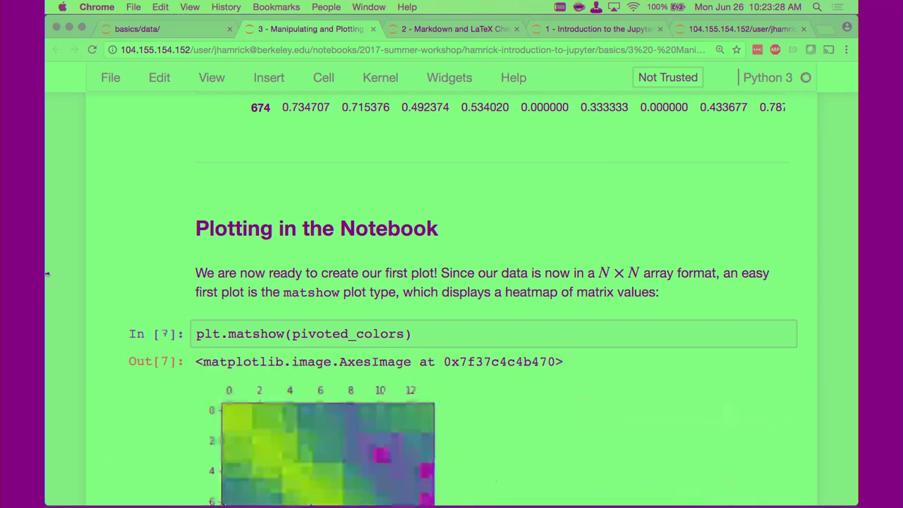
pyautogui.scroll(-5, 46, 293)
pyautogui.scroll(1, 46, 268)
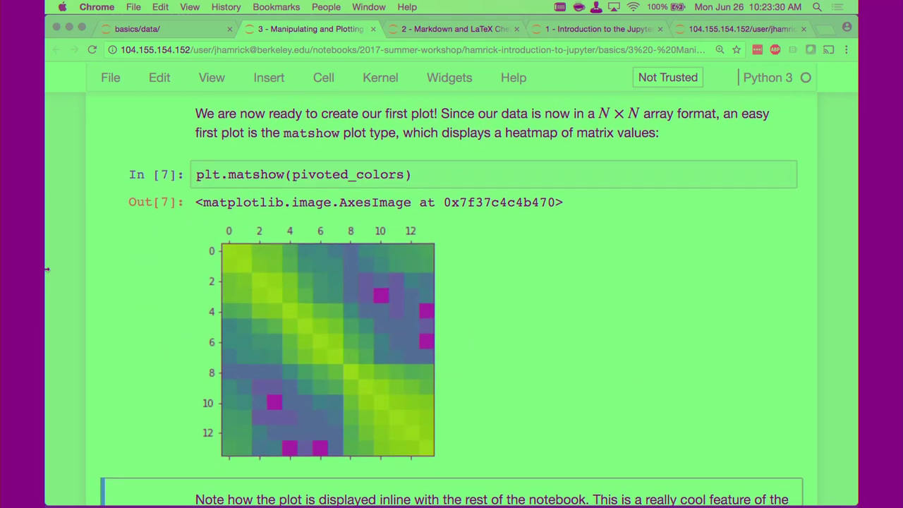
# - Examine the matshow heatmap and read the notes on inline plots and reducing the data with multidimensional scaling
pyautogui.scroll(-1, 46, 268)
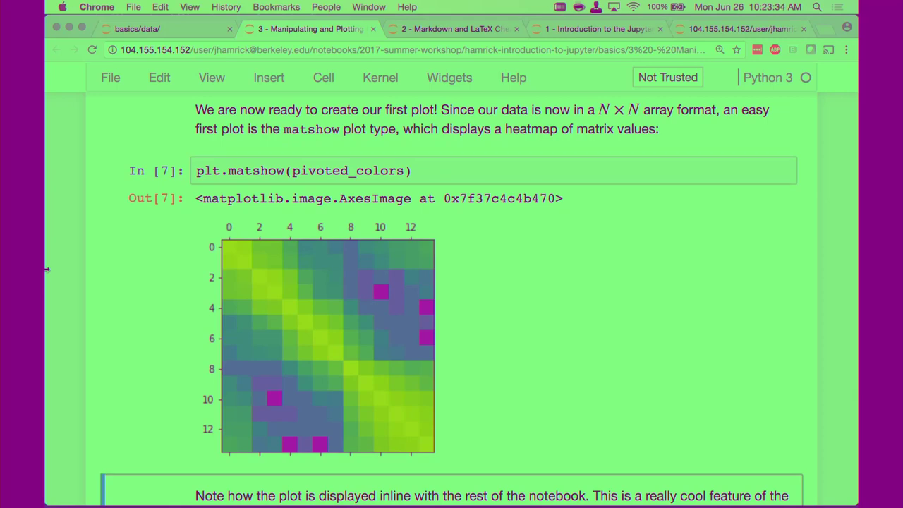
pyautogui.scroll(-3, 46, 268)
pyautogui.scroll(1, 47, 268)
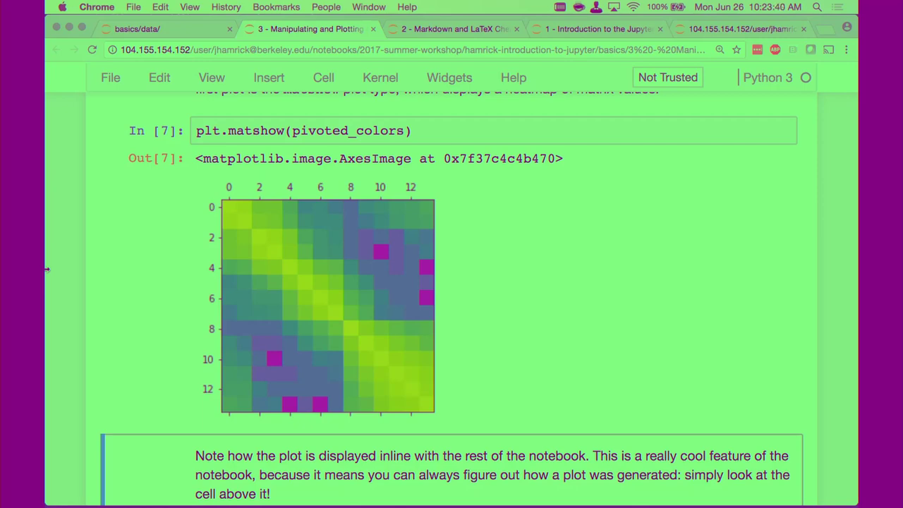
pyautogui.scroll(-8, 47, 268)
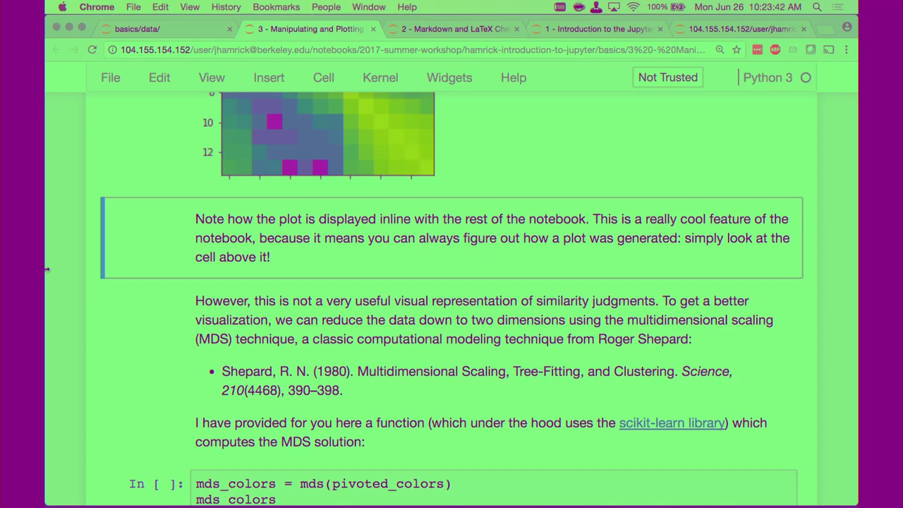
pyautogui.scroll(5, 47, 268)
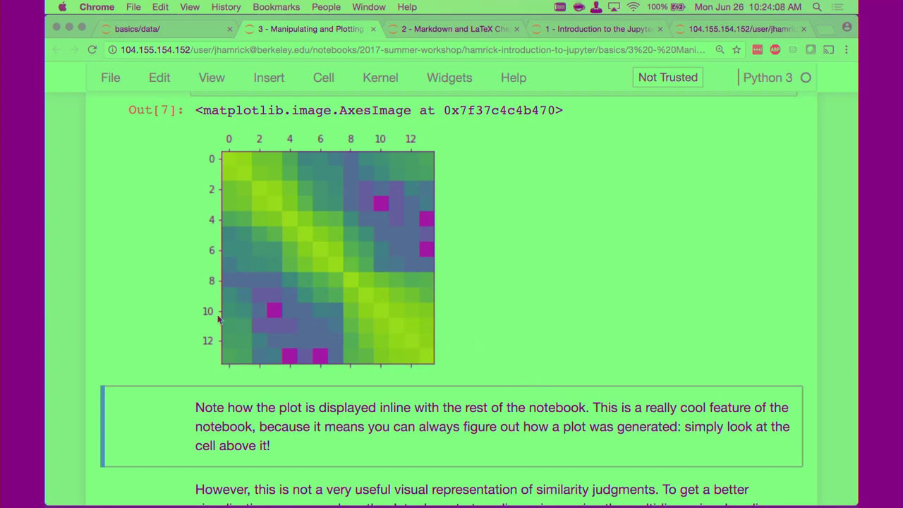
pyautogui.scroll(-1, 65, 205)
pyautogui.scroll(-8, 66, 206)
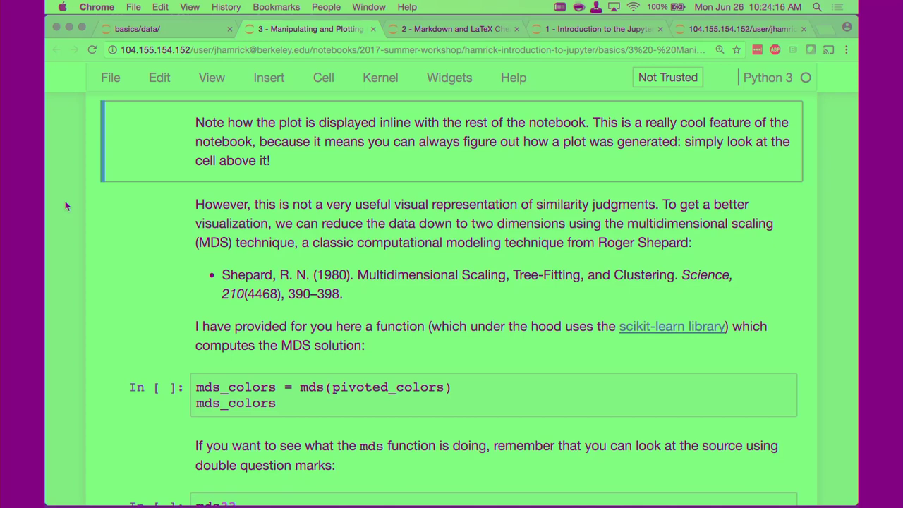
pyautogui.scroll(10, 66, 205)
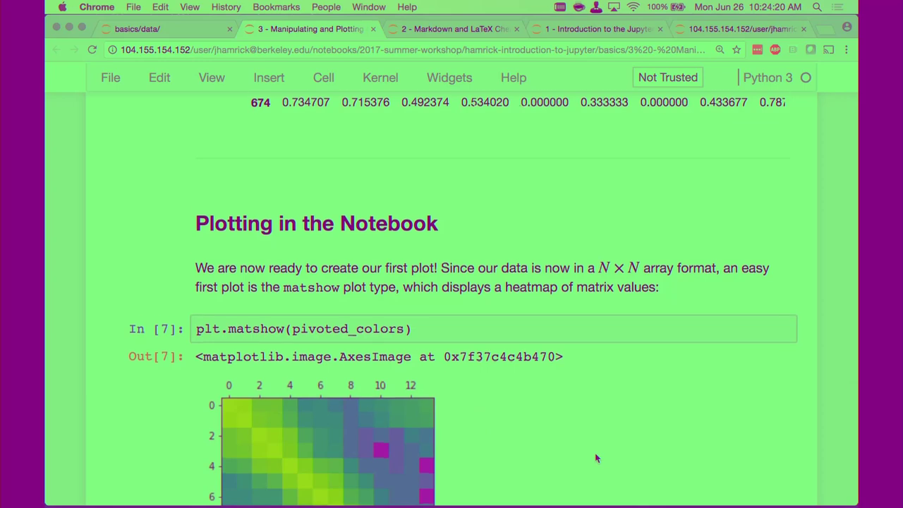
pyautogui.scroll(-6, 595, 458)
pyautogui.scroll(-5, 596, 459)
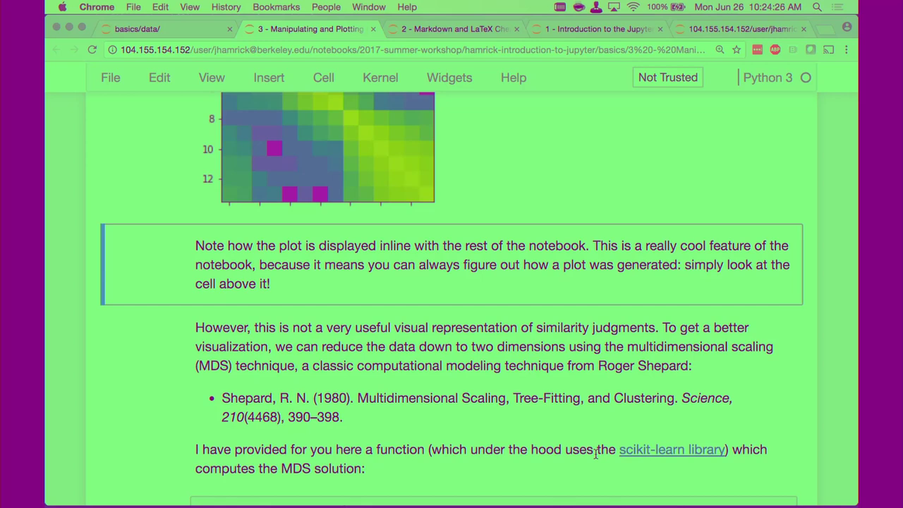
# - Run the cell computing mds_colors = mds(pivoted_colors), after reviewing the 1980 multidimensional scaling reference above it
pyautogui.scroll(-5, 595, 454)
pyautogui.click(150, 329)
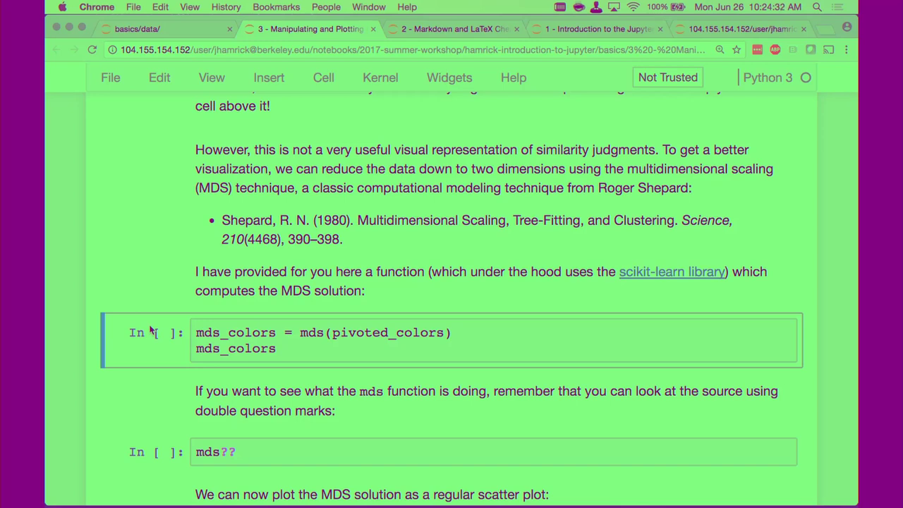
pyautogui.scroll(-1, 139, 303)
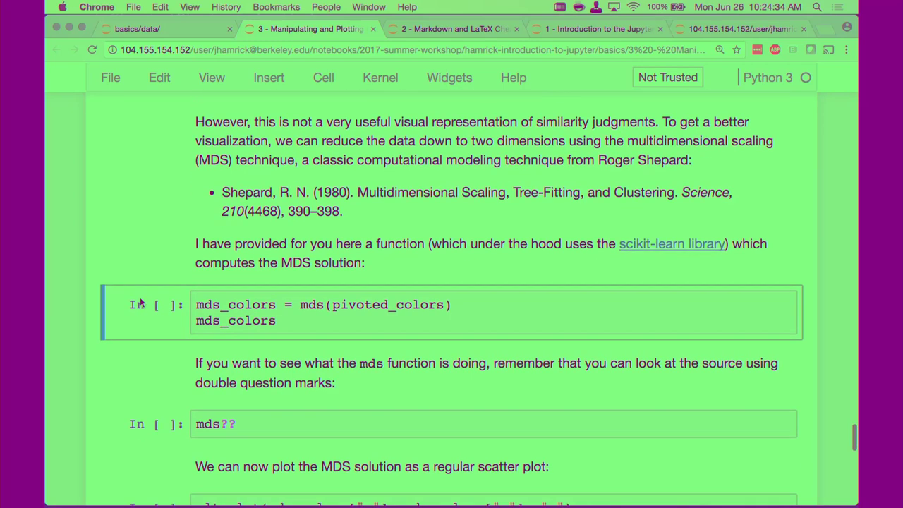
pyautogui.moveTo(222, 192); pyautogui.dragTo(375, 209)
pyautogui.click(373, 208)
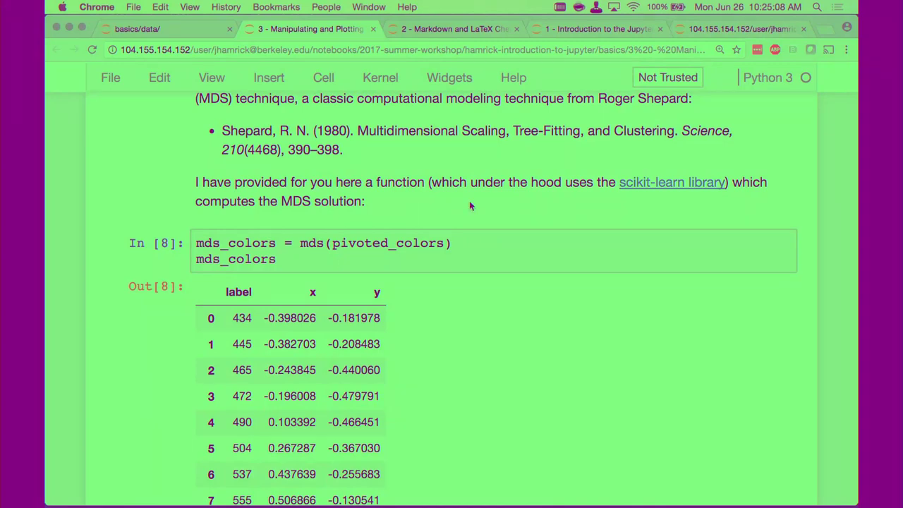
# - Run mds?? to open the mds function's source, read its parameters and MDS code, and close the source view
pyautogui.scroll(-6, 296, 232)
pyautogui.click(116, 351)
pyautogui.hotkey('shift', 'Return')
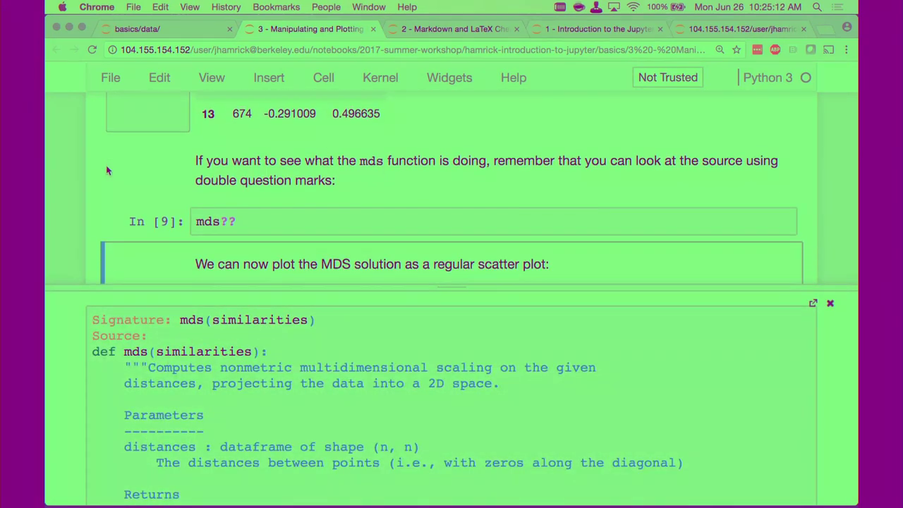
pyautogui.click(223, 181)
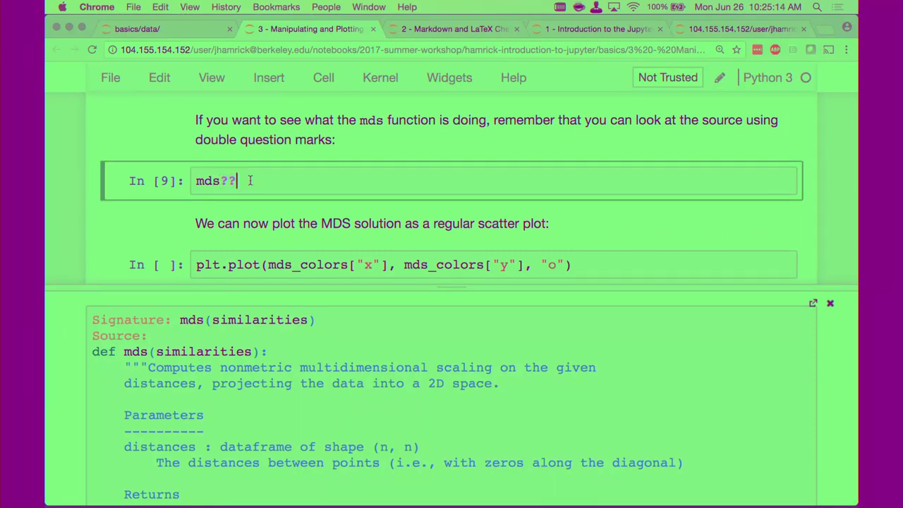
pyautogui.click(148, 210)
pyautogui.scroll(-10, 203, 441)
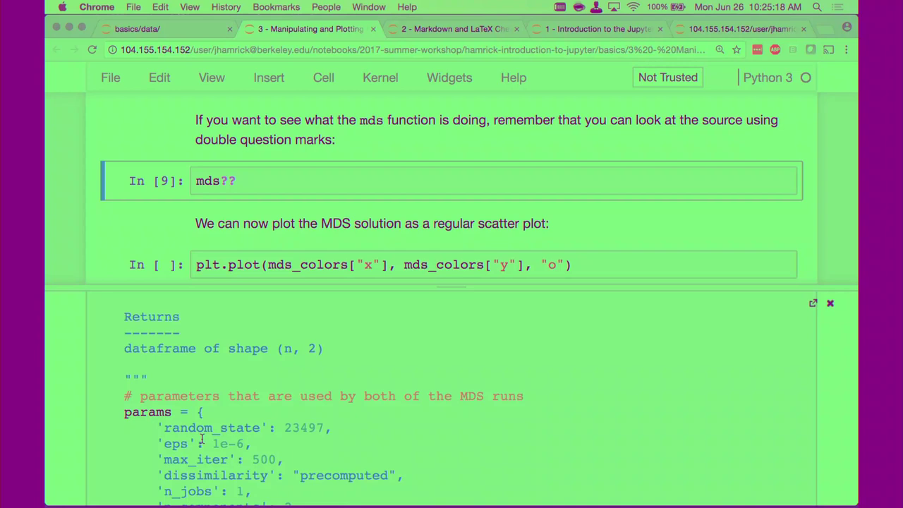
pyautogui.scroll(-3, 203, 441)
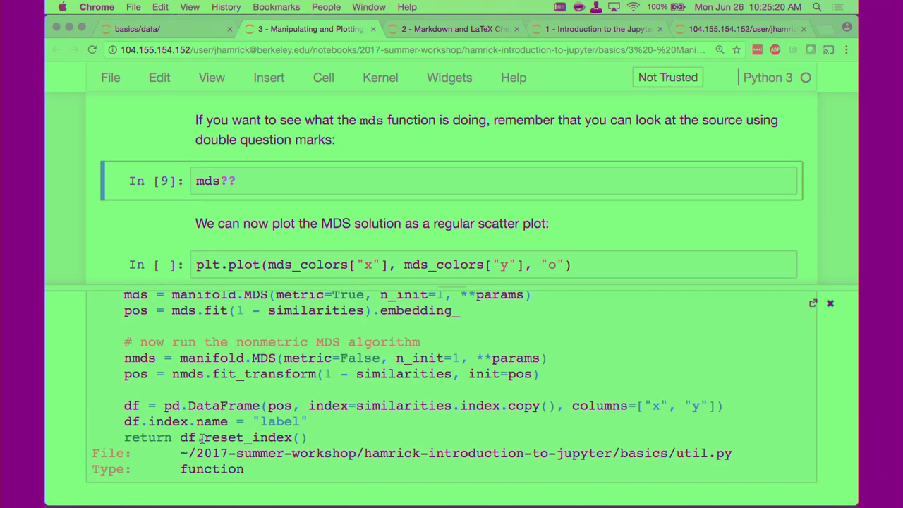
pyautogui.scroll(3, 202, 439)
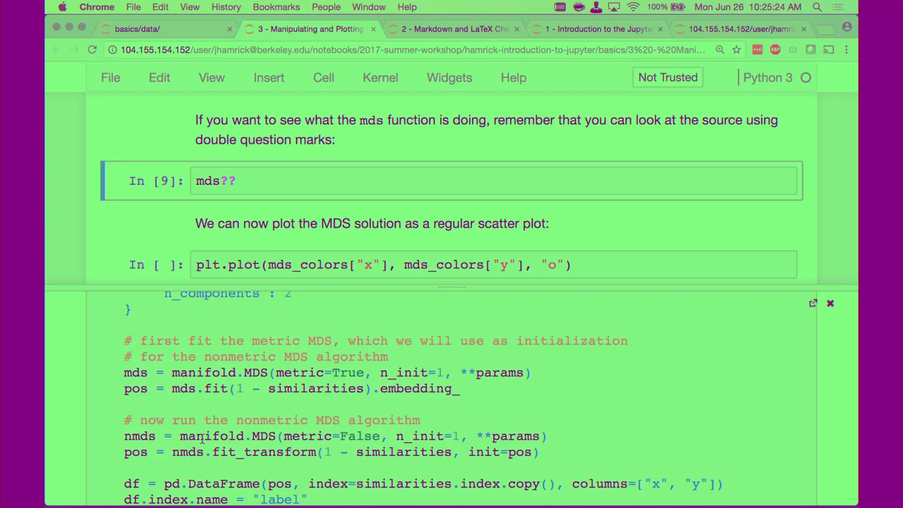
pyautogui.press('Escape')
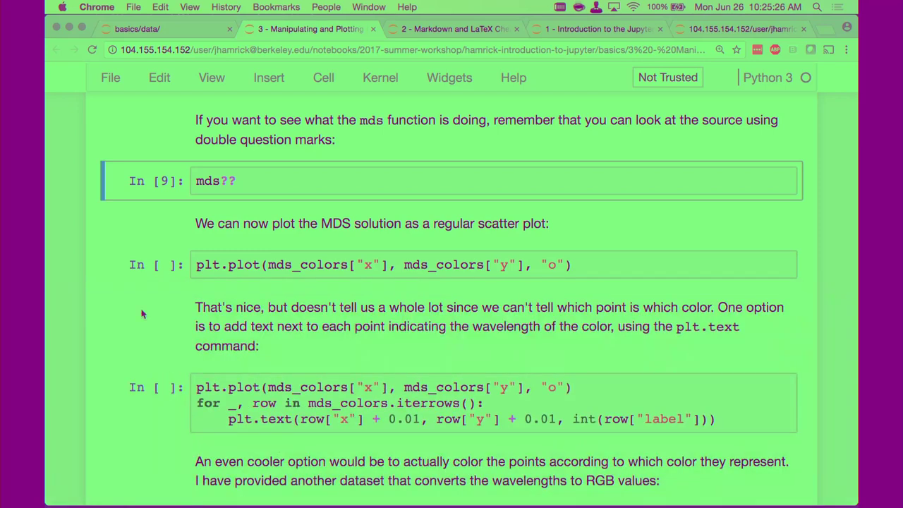
# - Check the label, x and y columns of mds_colors and run plt.plot(mds_colors["x"], mds_colors["y"], "o") as a scatter plot
pyautogui.click(113, 233)
pyautogui.scroll(10, 258, 205)
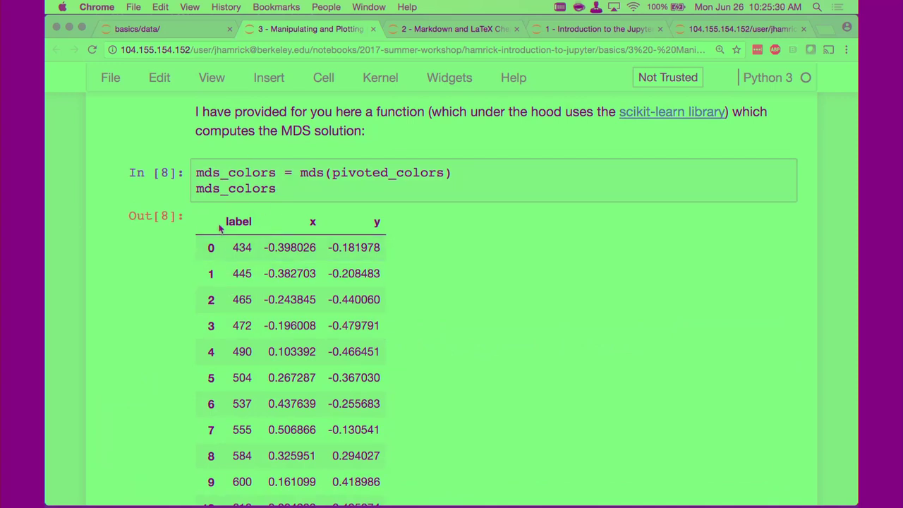
pyautogui.click(376, 223)
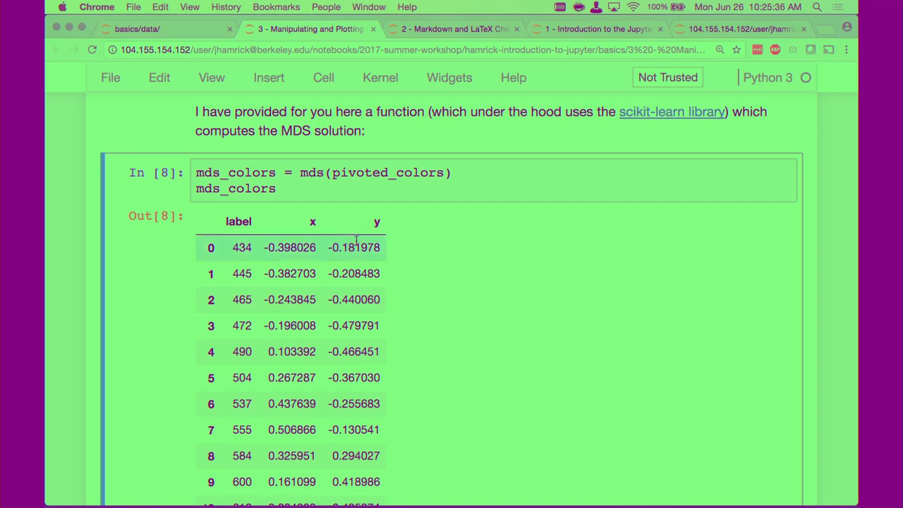
pyautogui.scroll(-10, 357, 244)
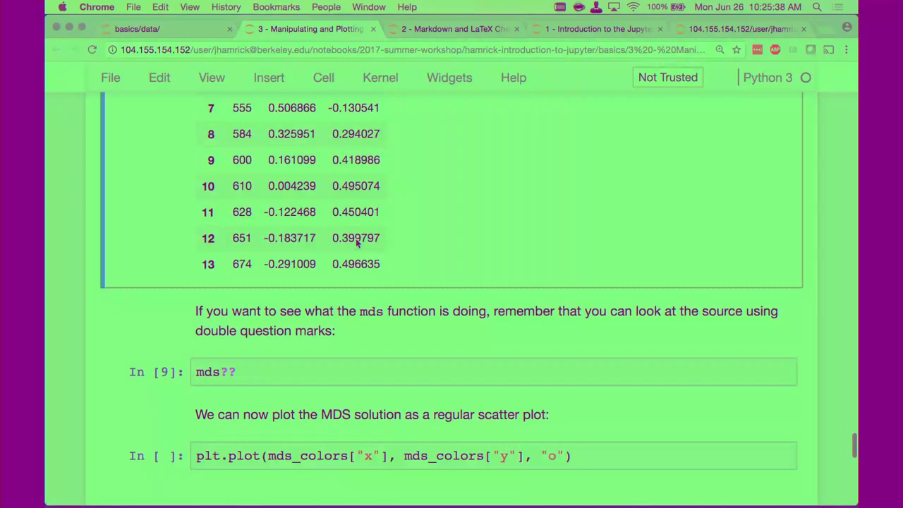
pyautogui.click(214, 414)
pyautogui.hotkey('shift', 'Return')
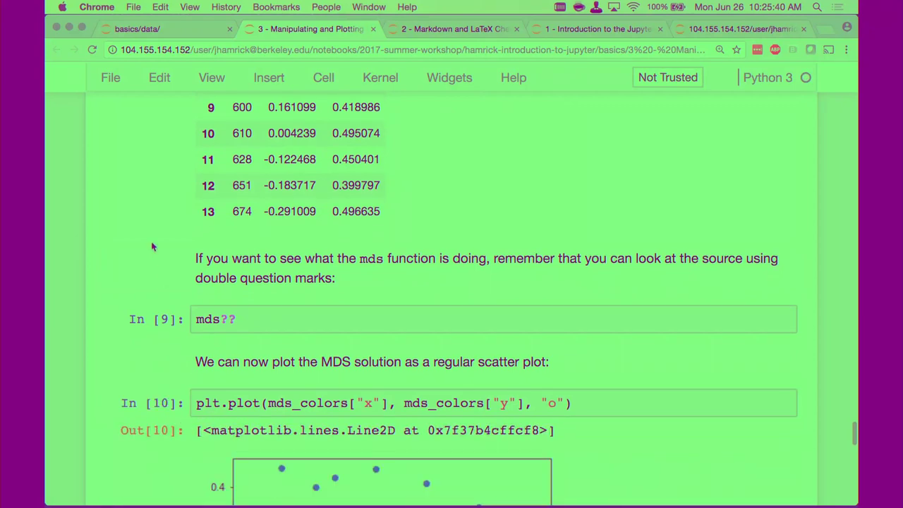
pyautogui.scroll(-5, 151, 241)
pyautogui.scroll(-1, 47, 247)
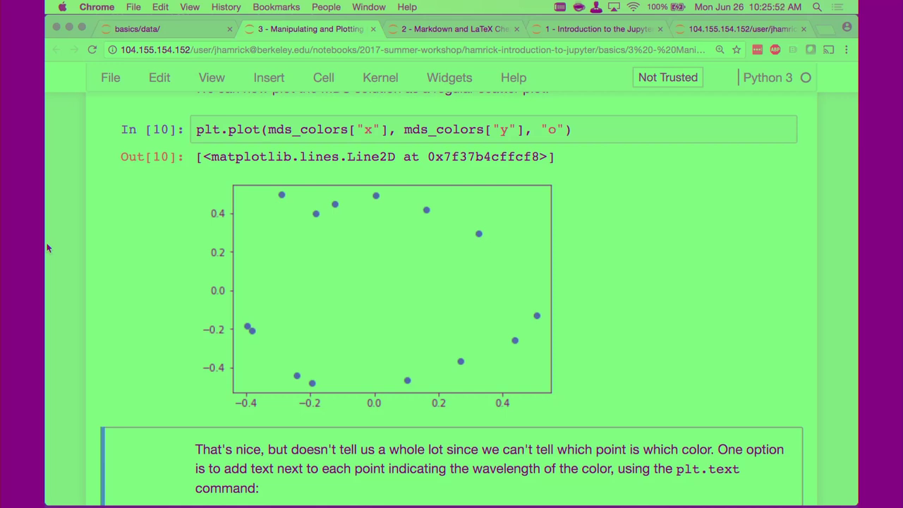
# - Review the plt.plot call of the MDS scatter plot, checking the function name and its mds_colors x and y arguments
pyautogui.scroll(3, 83, 198)
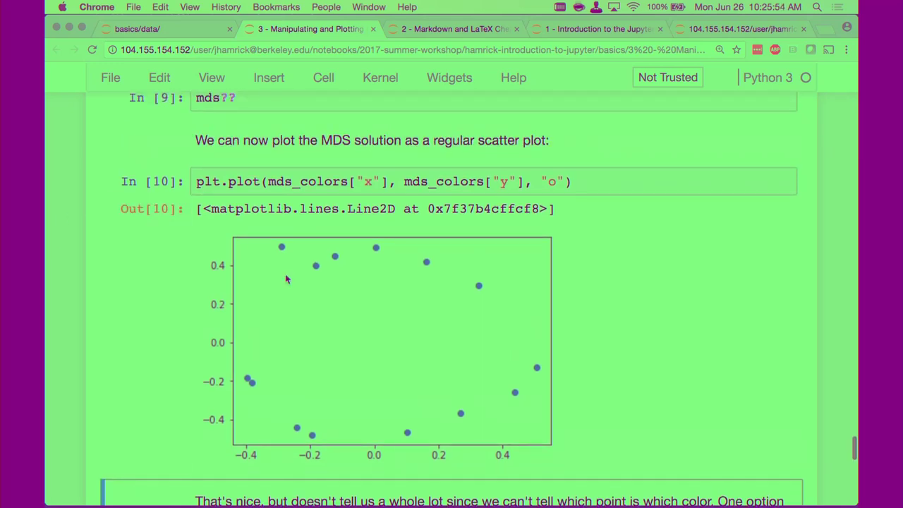
pyautogui.moveTo(196, 181); pyautogui.dragTo(270, 181)
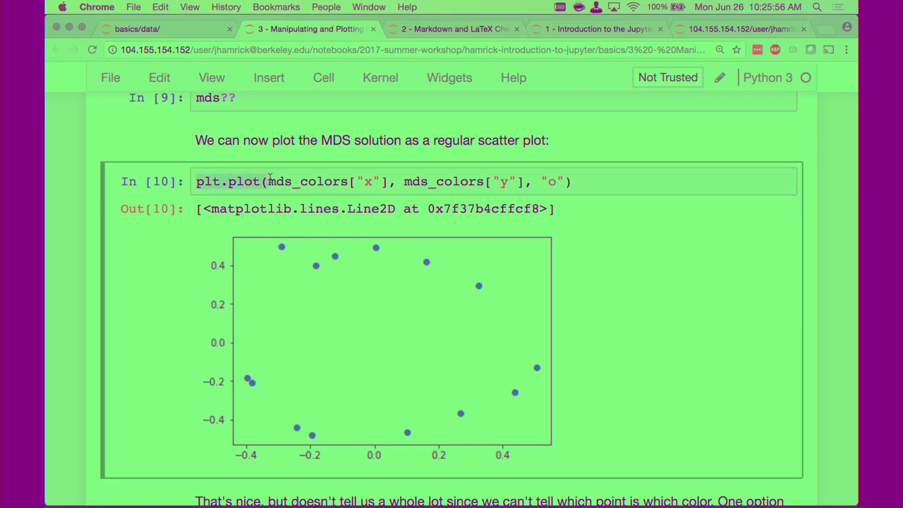
pyautogui.click(270, 181)
pyautogui.moveTo(194, 181); pyautogui.dragTo(264, 182)
pyautogui.click(263, 181)
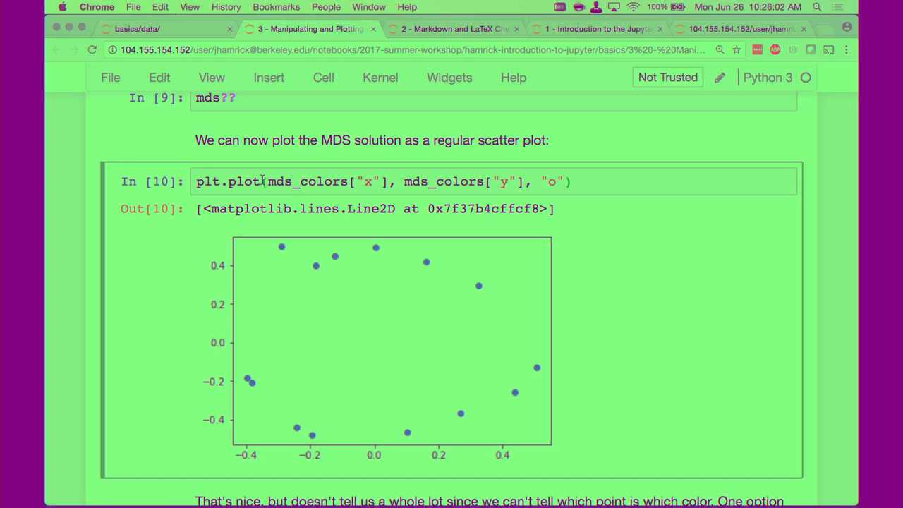
pyautogui.moveTo(268, 181); pyautogui.dragTo(385, 181)
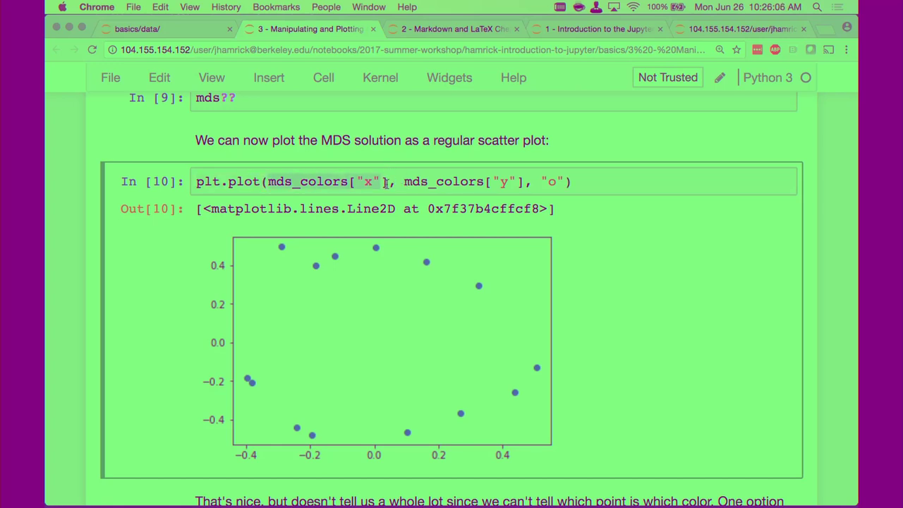
pyautogui.click(525, 181)
# - Replace the marker argument in the MDS scatter plot's plt.plot call with "d" and rerun the cell
pyautogui.moveTo(542, 182); pyautogui.dragTo(566, 181)
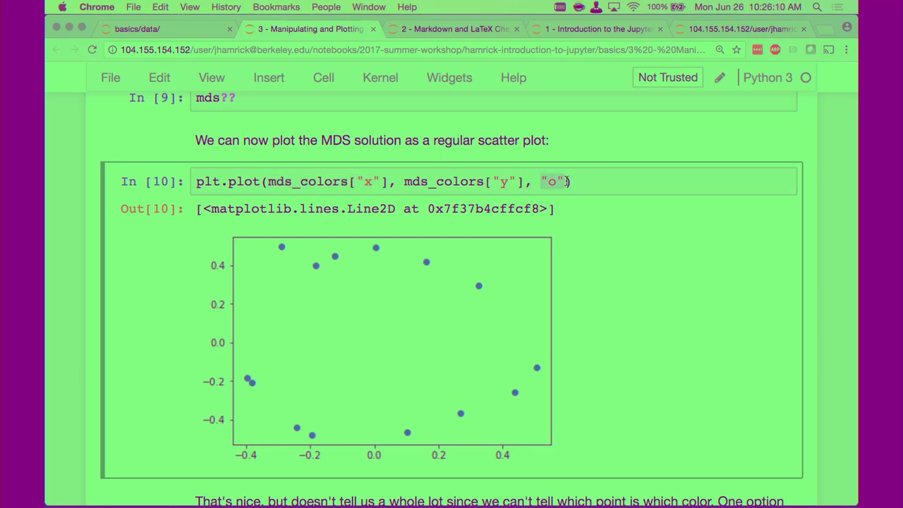
pyautogui.press('BackSpace')
pyautogui.write('"d')
pyautogui.hotkey('shift', 'Return')
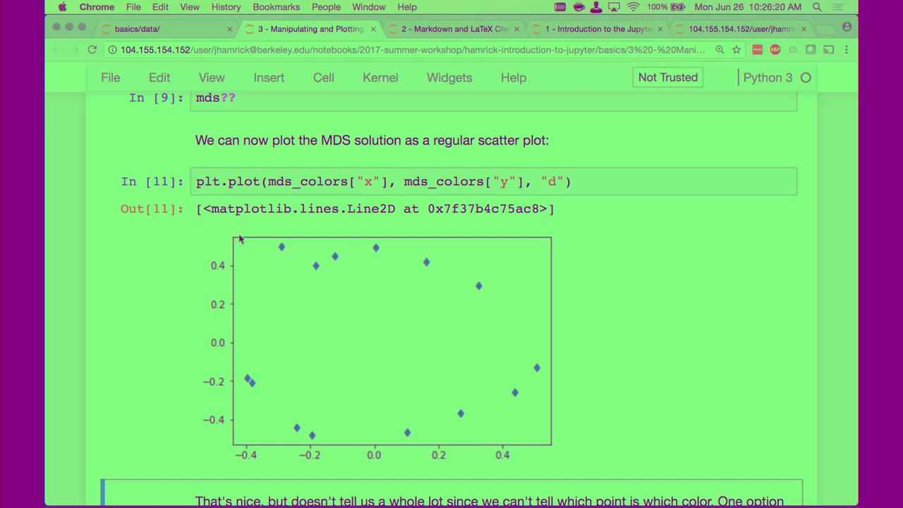
# - Set the scatter plot's marker argument back to "o" and rerun the cell
pyautogui.click(557, 181)
pyautogui.press('BackSpace')
pyautogui.write('o')
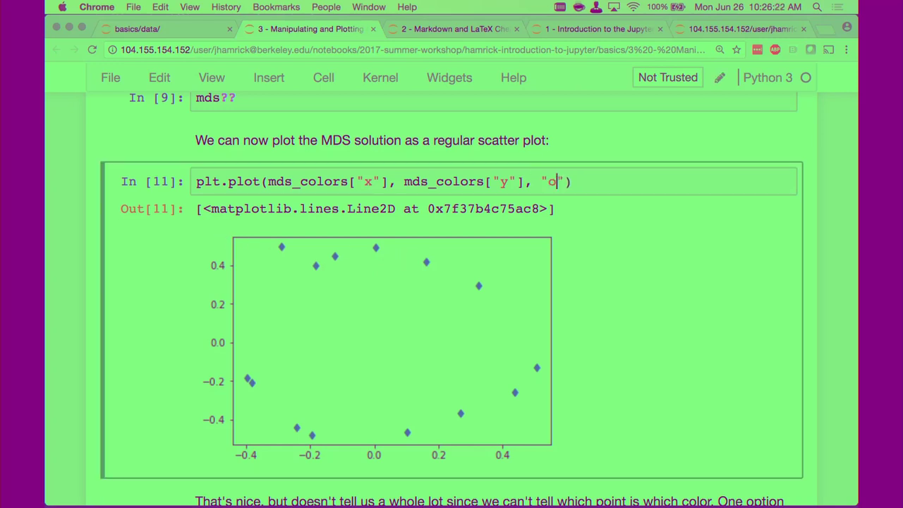
pyautogui.hotkey('shift', 'Return')
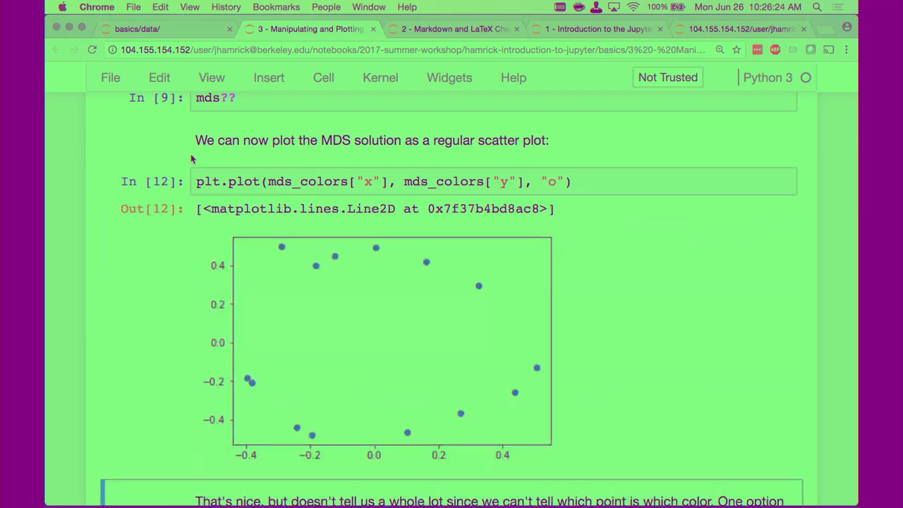
# - Review the plt.text call in the wavelength-labelling cell and run it to label each mds_colors point in the scatter plot
pyautogui.scroll(-5, 191, 159)
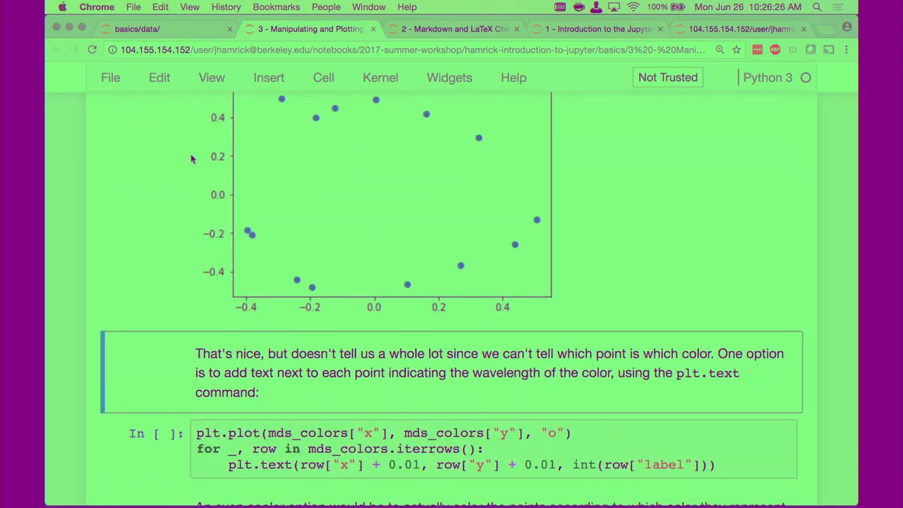
pyautogui.scroll(-2, 191, 159)
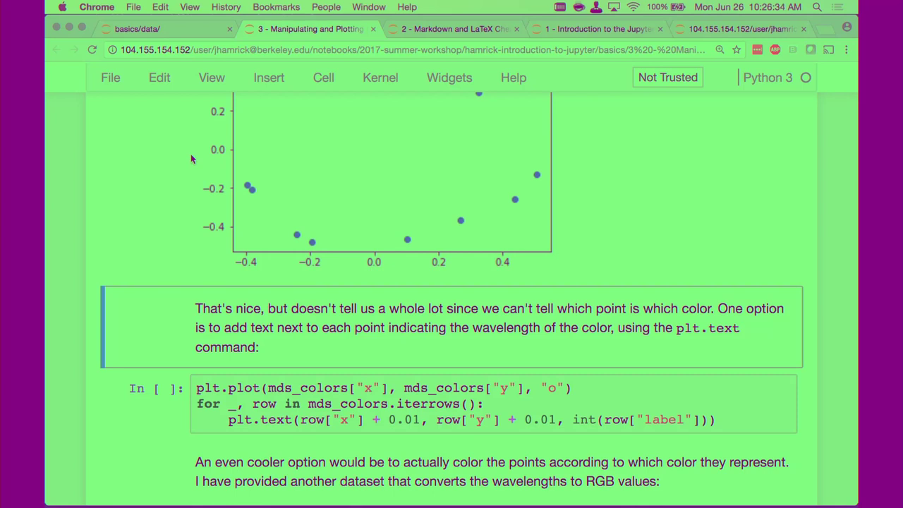
pyautogui.scroll(-4, 190, 159)
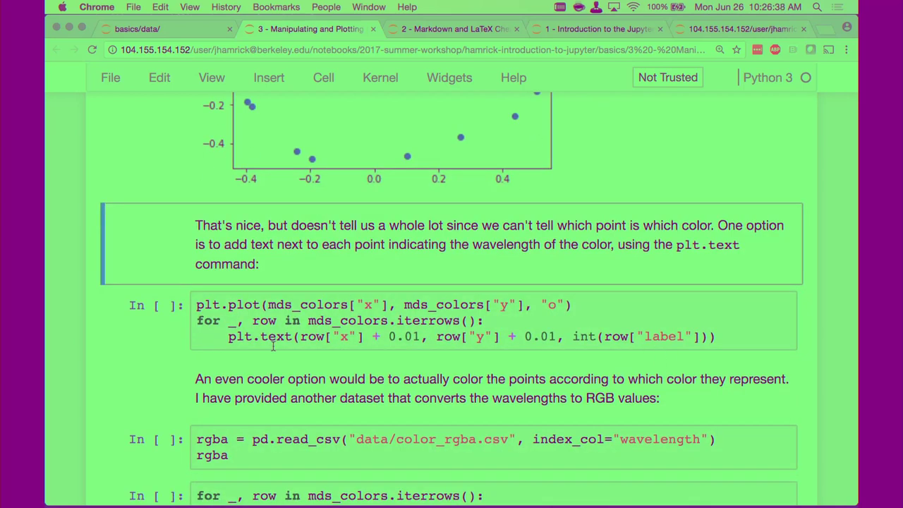
pyautogui.click(127, 316)
pyautogui.scroll(-2, 128, 316)
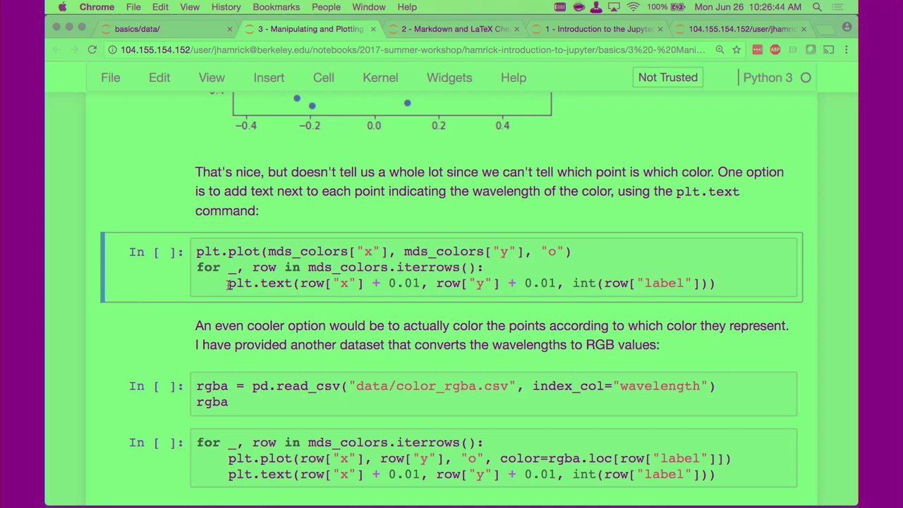
pyautogui.click(721, 285)
pyautogui.click(721, 284)
pyautogui.click(230, 286)
pyautogui.moveTo(251, 286); pyautogui.dragTo(294, 283)
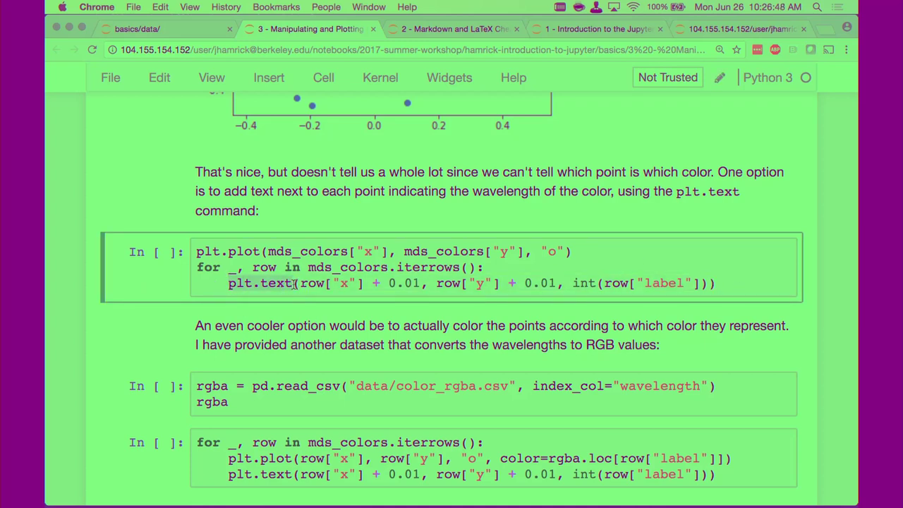
pyautogui.click(295, 283)
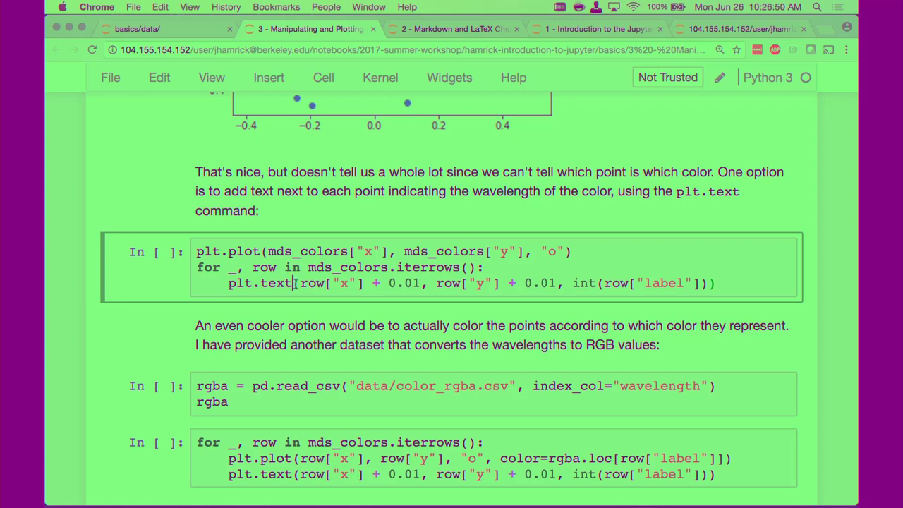
pyautogui.click(540, 283)
pyautogui.hotkey('shift', 'Return')
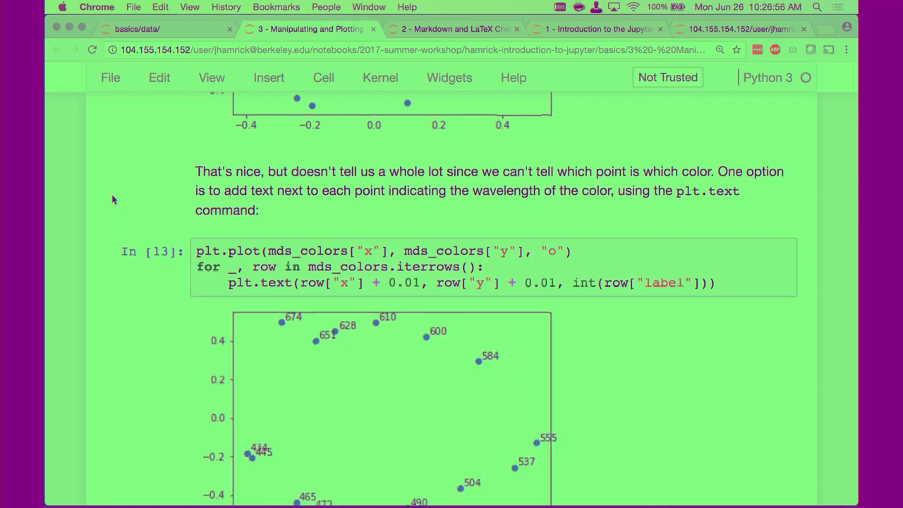
# - Load data/color_rgba.csv into rgba with wavelength as the index by running the pd.read_csv cell
pyautogui.scroll(-5, 112, 197)
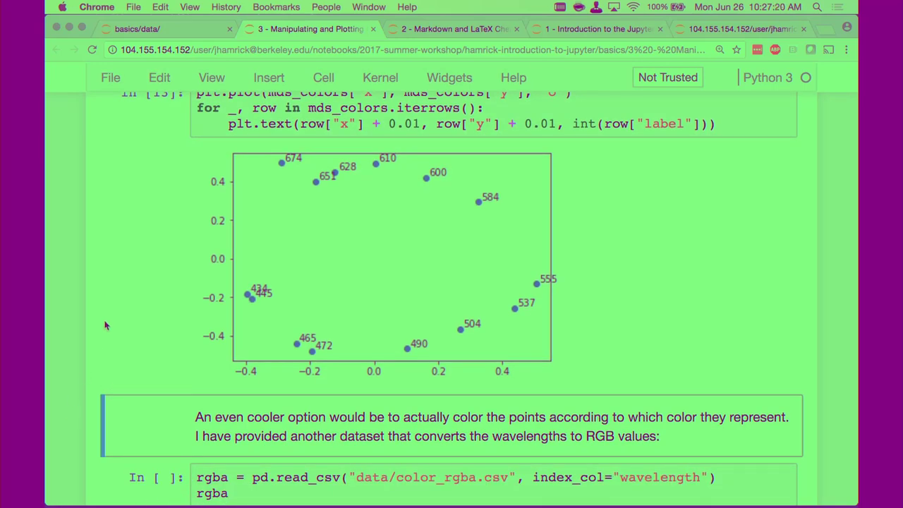
pyautogui.scroll(-4, 105, 325)
pyautogui.scroll(-1, 105, 325)
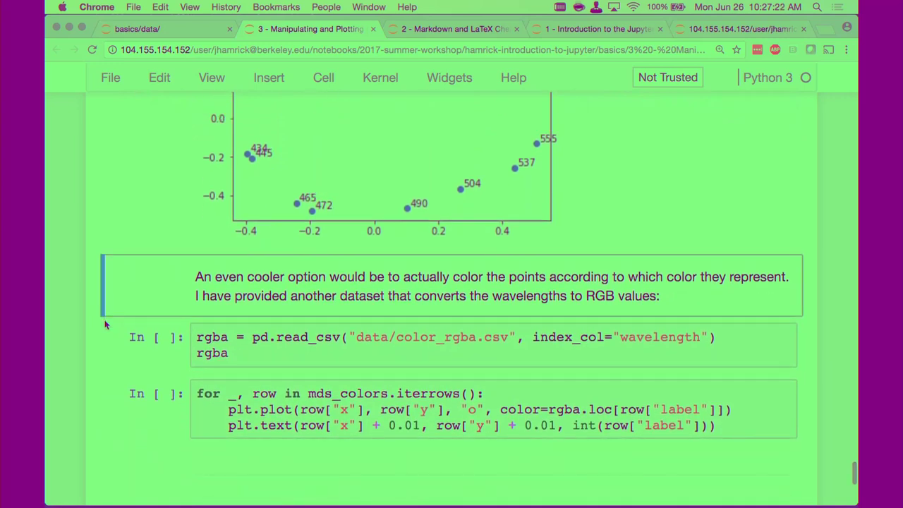
pyautogui.press('Down')
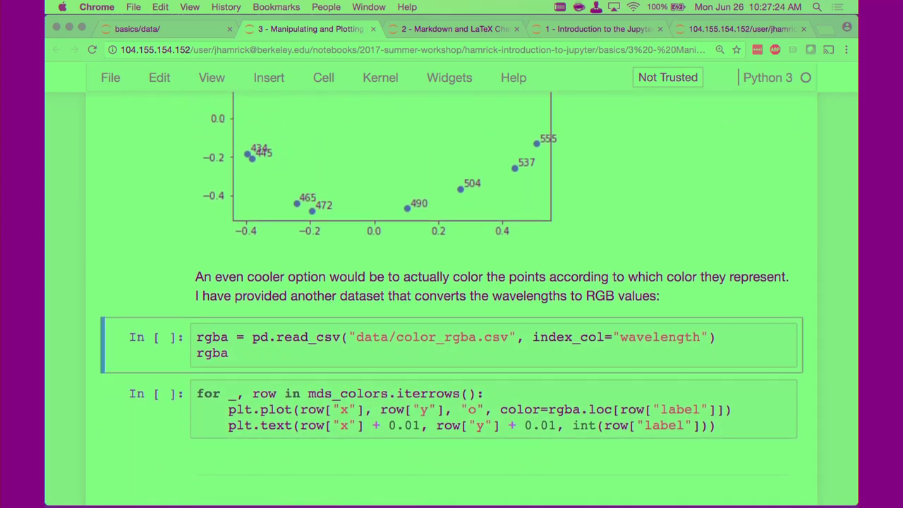
pyautogui.scroll(-2, 238, 320)
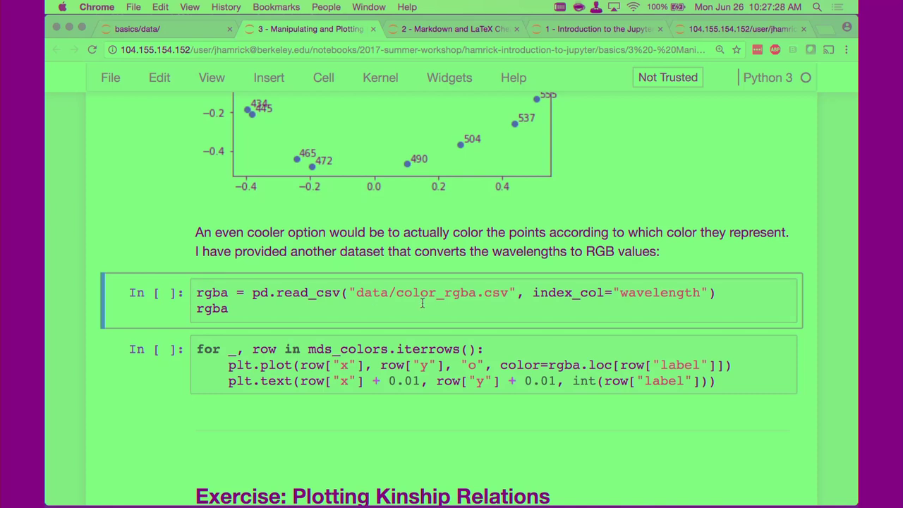
pyautogui.scroll(-1, 421, 304)
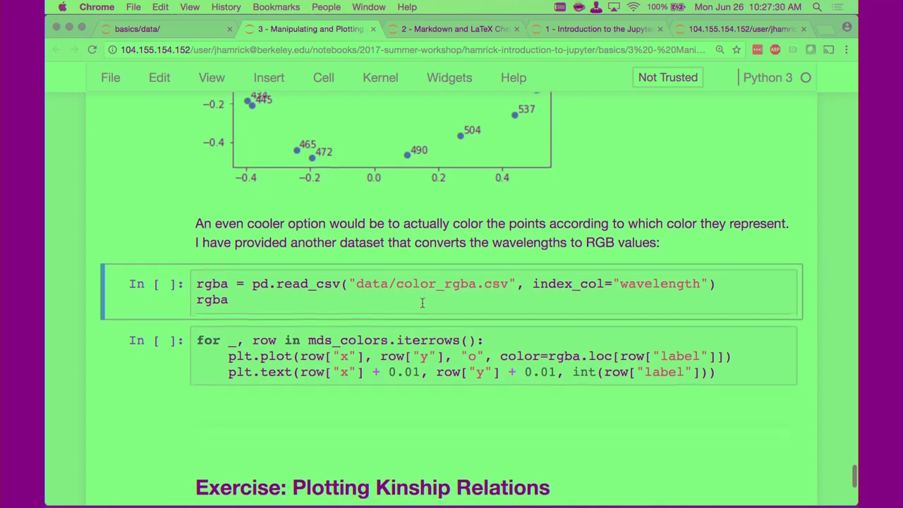
pyautogui.hotkey('shift', 'Return')
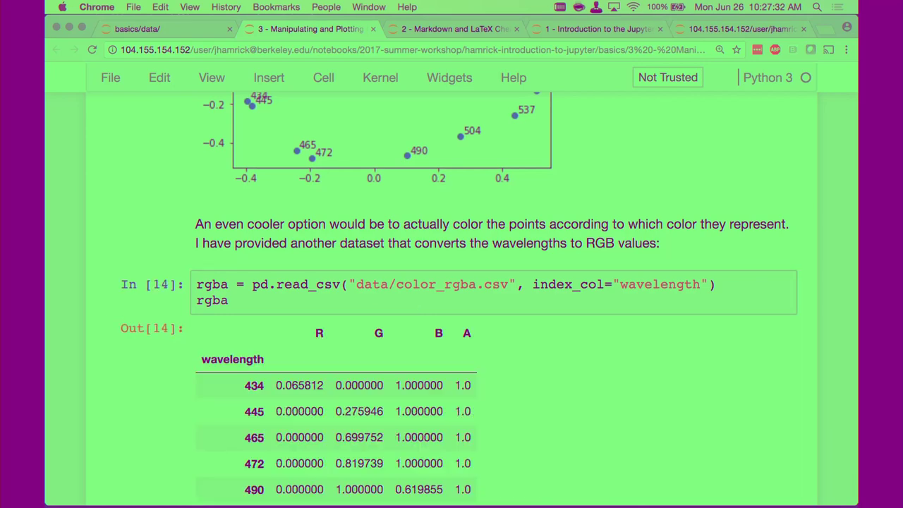
# - Check the RGBA table and the color argument, and run the loop that plots each mds_colors point in its rgba.loc color
pyautogui.scroll(-5, 422, 303)
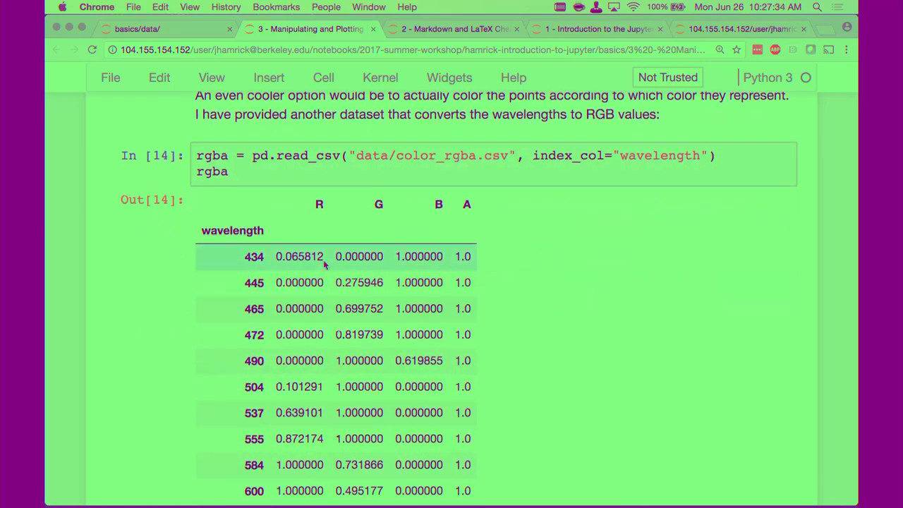
pyautogui.scroll(-10, 399, 313)
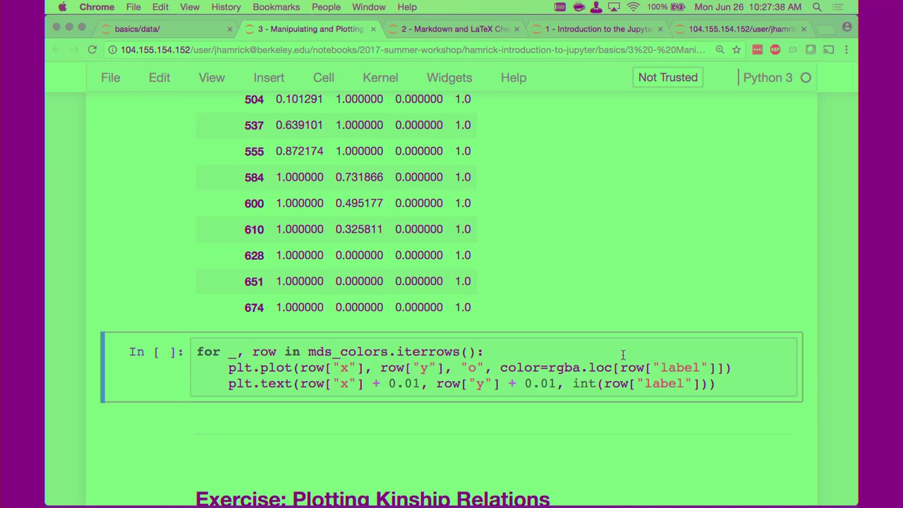
pyautogui.moveTo(499, 367); pyautogui.dragTo(548, 367)
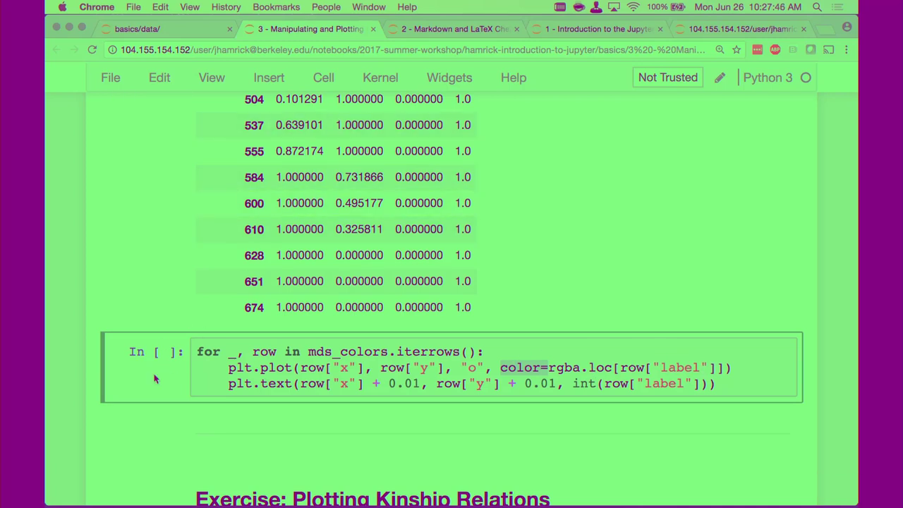
pyautogui.hotkey('shift', 'Return')
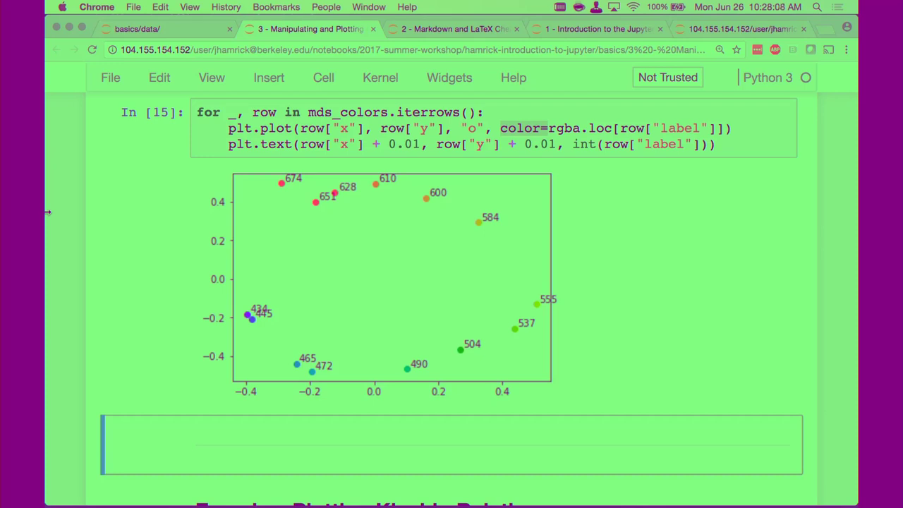
pyautogui.click(505, 144)
pyautogui.click(669, 216)
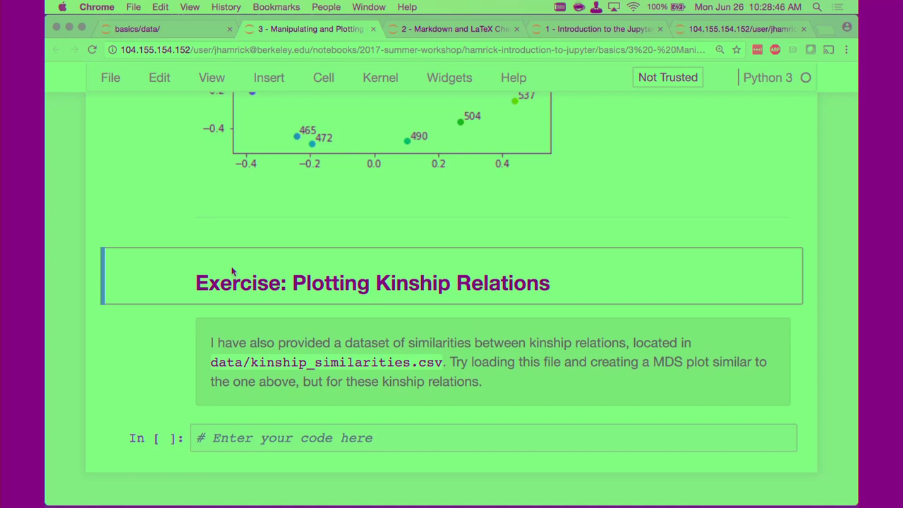
# - Read the instructions of the Plotting Kinship Relations exercise below the colored MDS plot
pyautogui.scroll(4, 233, 271)
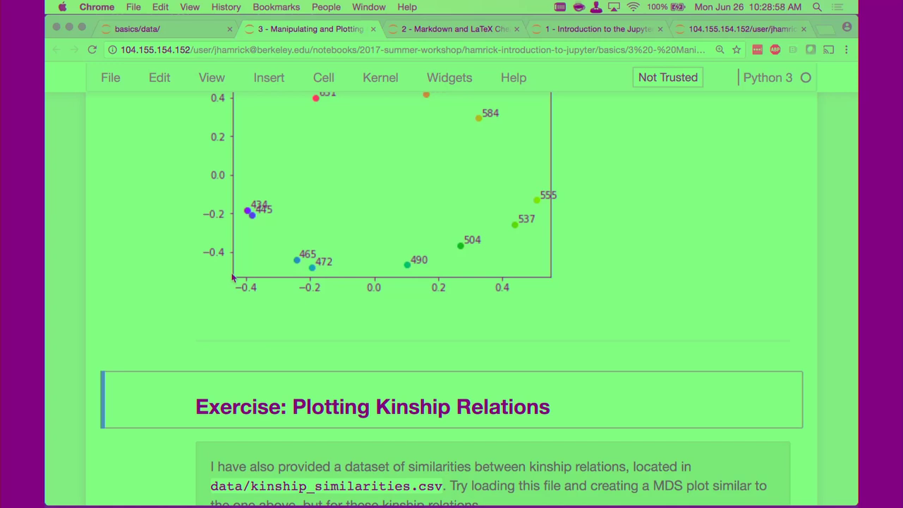
pyautogui.scroll(-5, 232, 277)
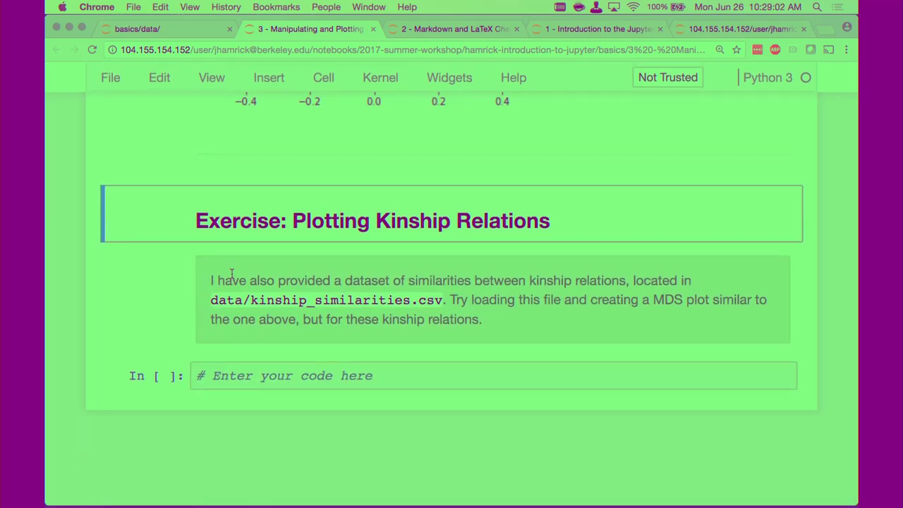
pyautogui.scroll(1, 232, 273)
pyautogui.scroll(-1, 232, 274)
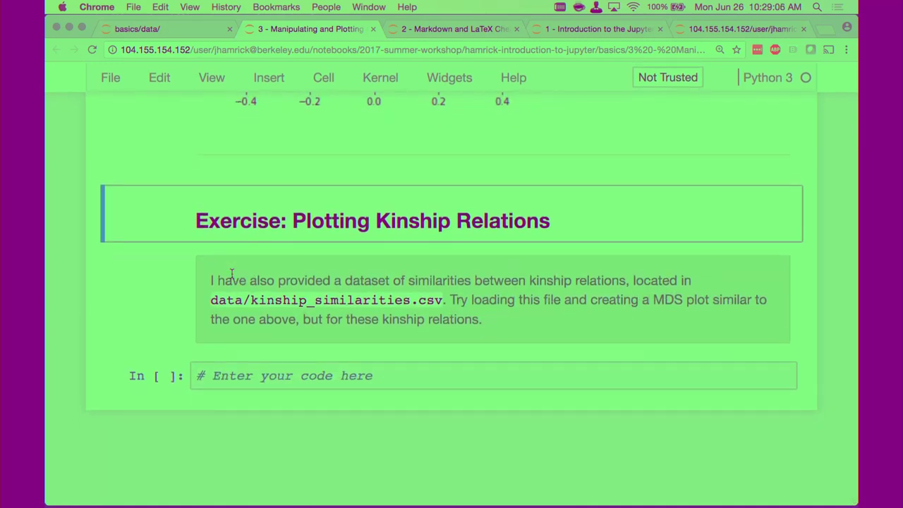
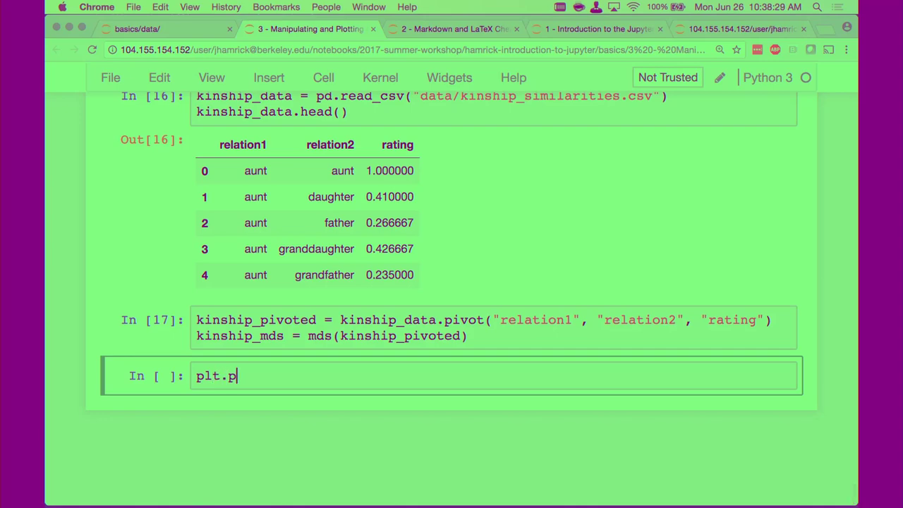
# - Replace the unfinished plotting code in the last exercise cell with a copy of the wavelength-labelled scatter plot code
pyautogui.scroll(20, 451, 297)
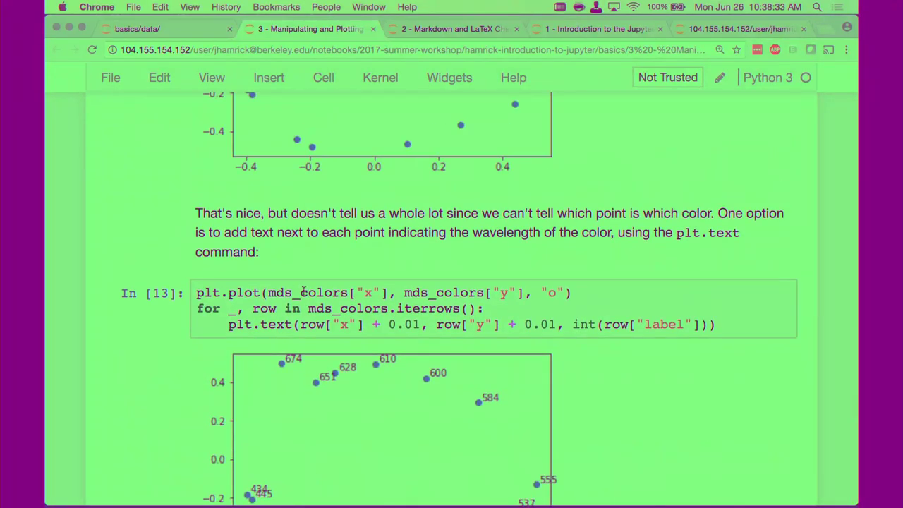
pyautogui.click(120, 310)
pyautogui.scroll(-15, 117, 313)
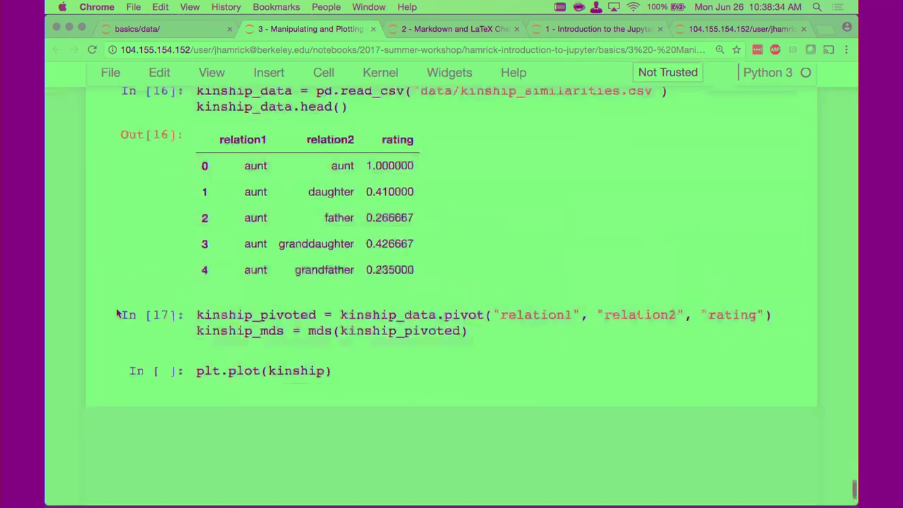
pyautogui.click(212, 372)
pyautogui.hotkey('ctrl', 'a')
pyautogui.write('plt.plot(mds_colors["x"], mds_colors["y"], "o") for _, row in mds_colors.iterrows():     plt.text(row["x"] + 0.01, row["y"] + 0.01, int(row["label"]))')
# - Replace all three mds_colors references in the exercise plotting cell with kinship_mds and run the cell
pyautogui.doubleClick(310, 376)
pyautogui.write('kinship_mds')
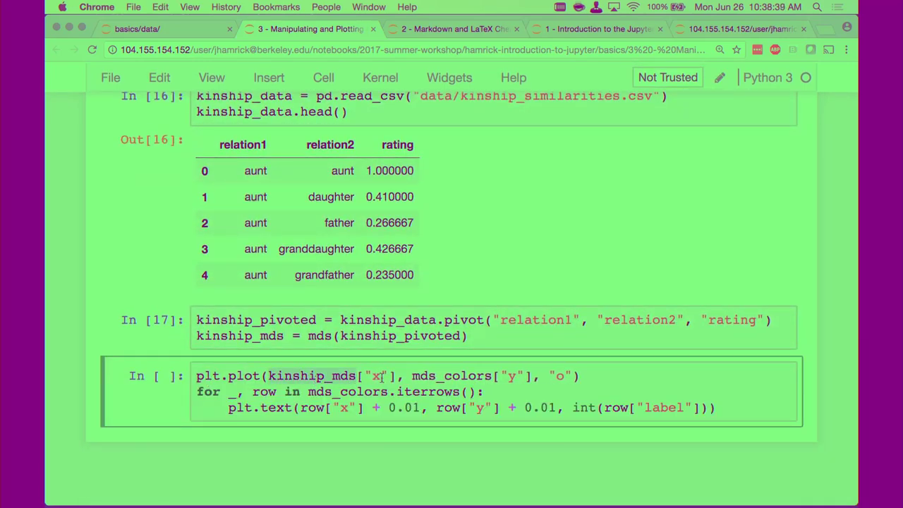
pyautogui.doubleClick(486, 376)
pyautogui.write('kinship_mds')
pyautogui.doubleClick(338, 392)
pyautogui.write('kinship_mds')
pyautogui.click(517, 389)
pyautogui.click(741, 400)
pyautogui.click(137, 408)
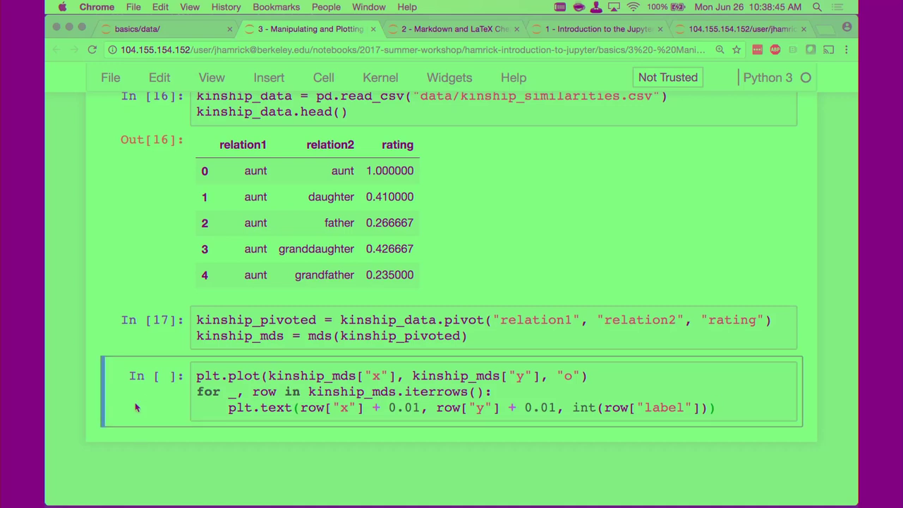
pyautogui.hotkey('shift', 'Return')
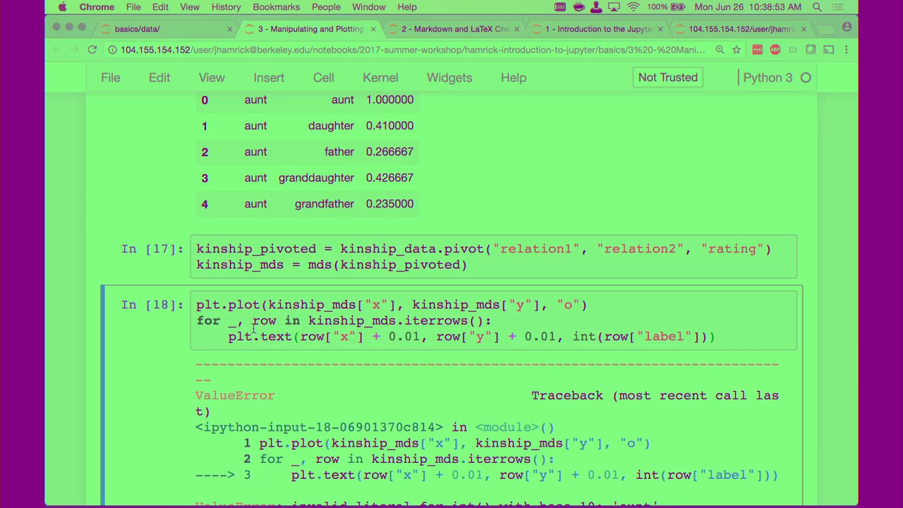
# - Remove the int() conversion around row["label"] in the kinship plt.text call and rerun the cell
pyautogui.doubleClick(584, 337)
pyautogui.press('BackSpace')
pyautogui.press('Delete')
pyautogui.press('End')
pyautogui.press('BackSpace')
pyautogui.hotkey('shift', 'Return')
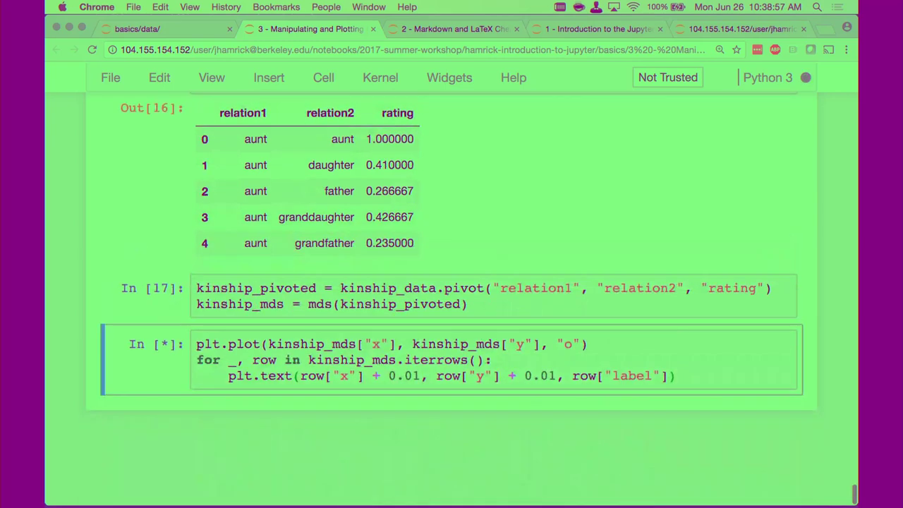
pyautogui.scroll(-4, 247, 251)
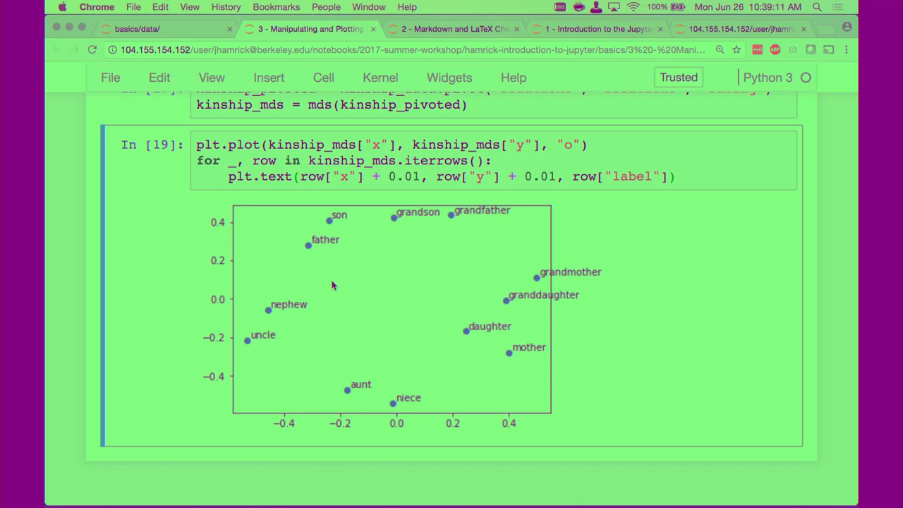
# - Save the notebook and create a checkpoint
pyautogui.press('super+s')
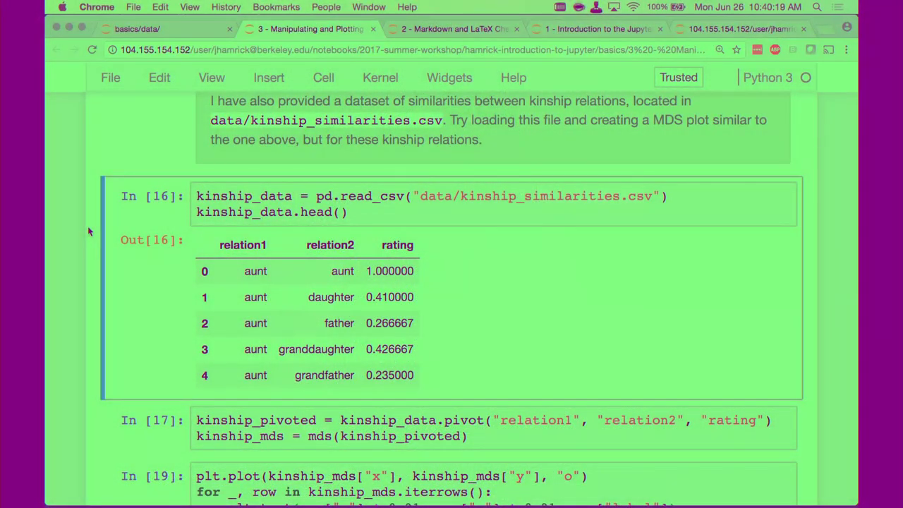
pyautogui.click(110, 77)
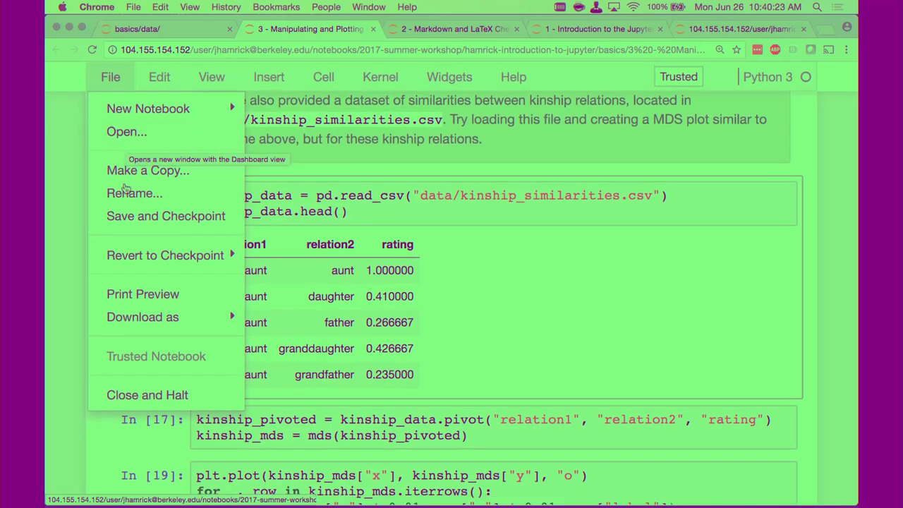
pyautogui.click(130, 218)
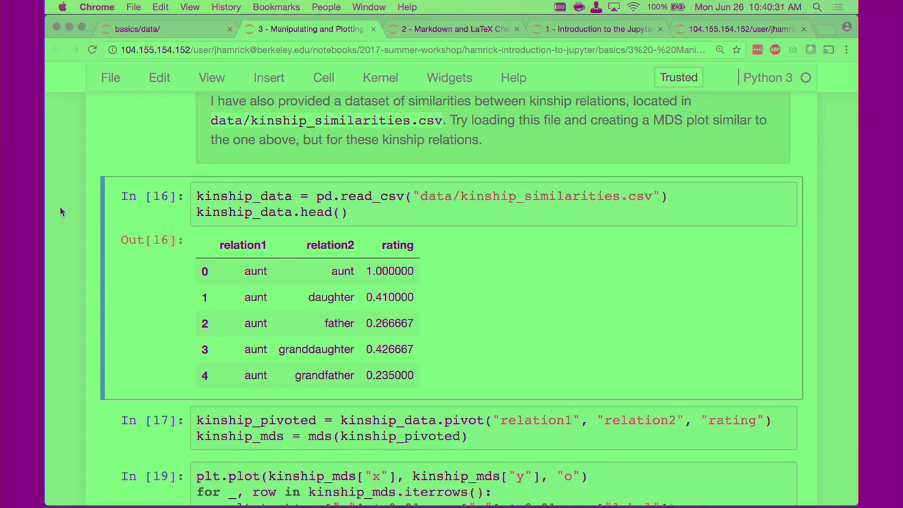
# - Review the kinship_data loading cell, its head() output and the pivot and mds calls below it
pyautogui.scroll(-1, 61, 212)
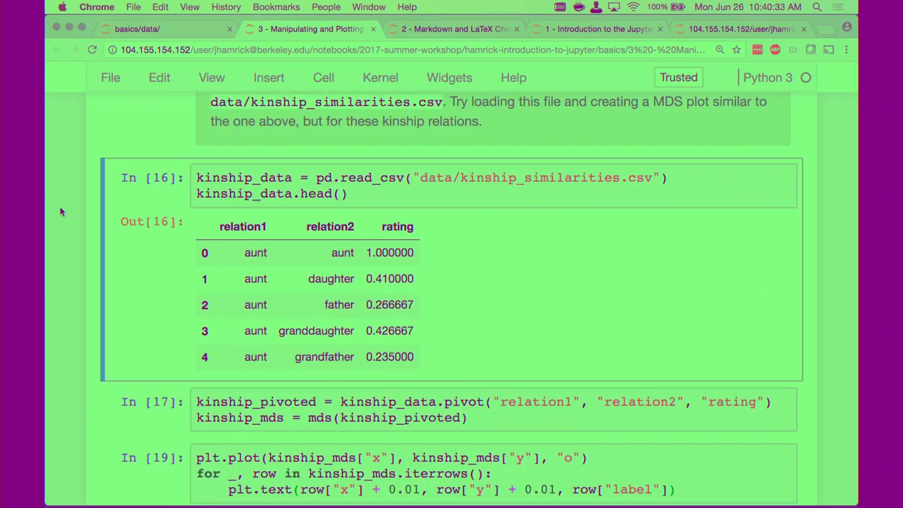
pyautogui.click(711, 185)
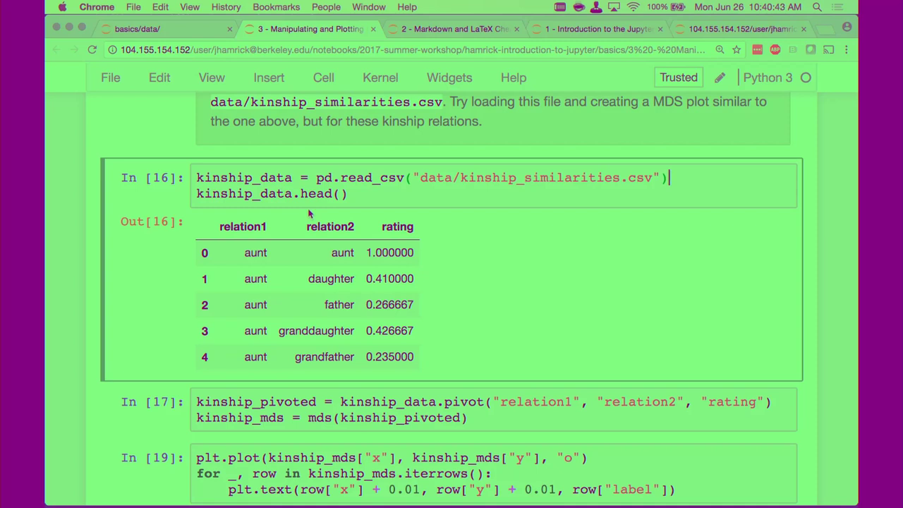
pyautogui.click(156, 198)
pyautogui.scroll(-1, 156, 198)
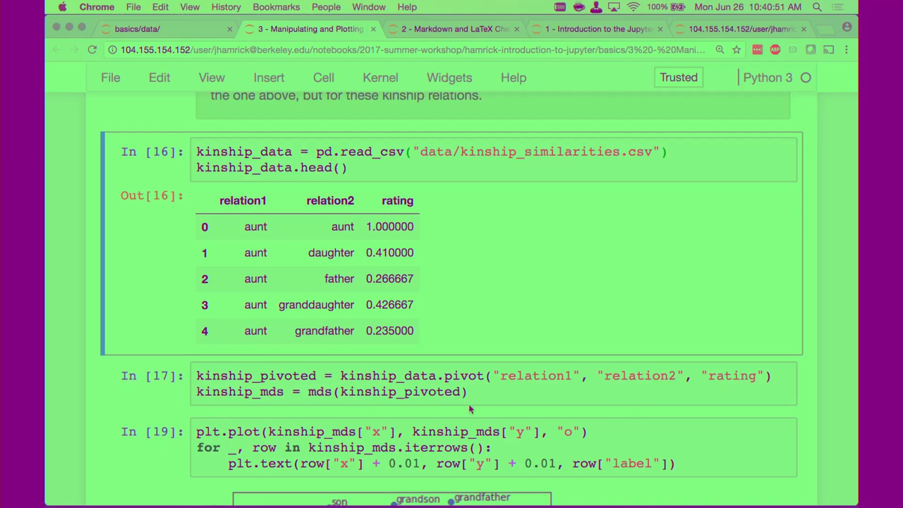
# - Add a kinship_mds.head() line below the mds call in the kinship pivot cell and run the cell
pyautogui.click(549, 387)
pyautogui.press('Return')
pyautogui.write('k')
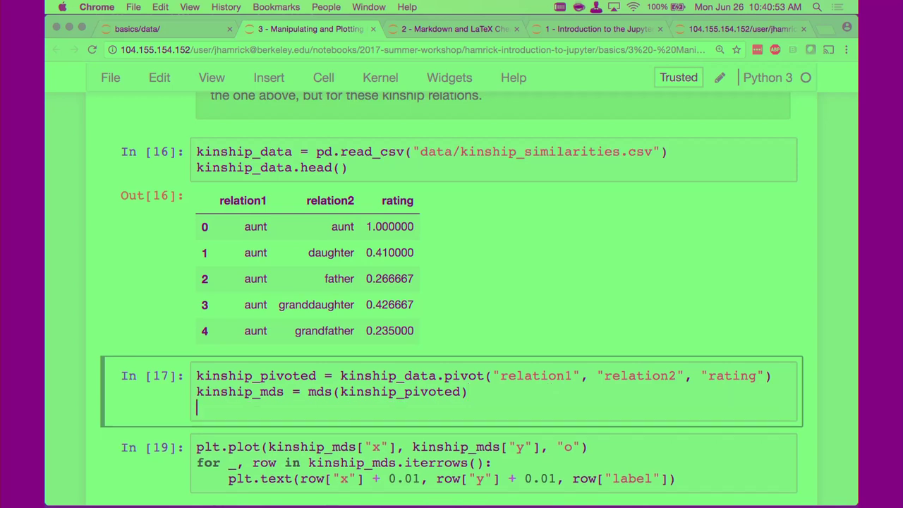
pyautogui.write('inship_mds.head()')
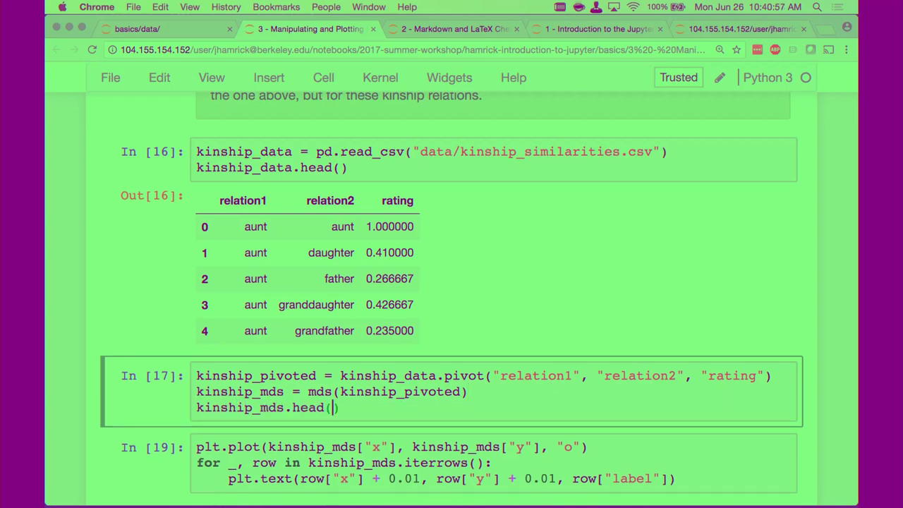
pyautogui.hotkey('shift', 'Return')
pyautogui.scroll(-5, 124, 208)
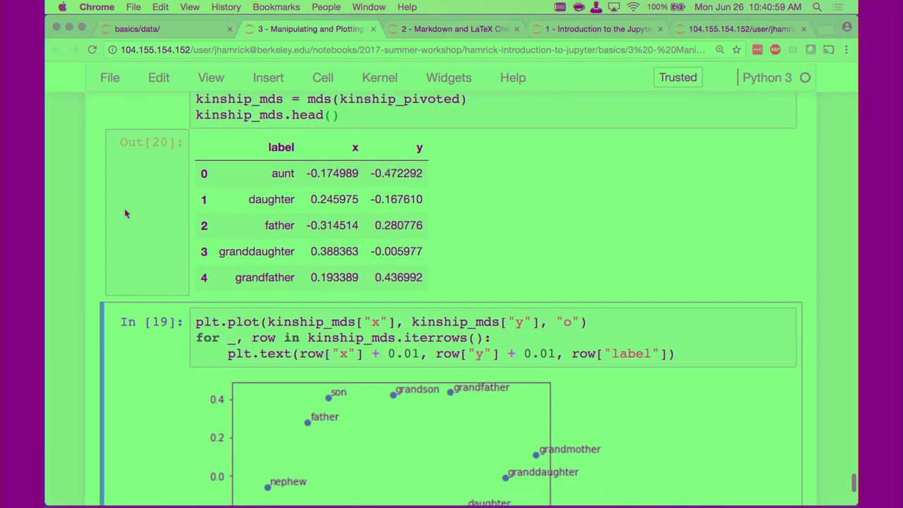
pyautogui.scroll(-7, 369, 391)
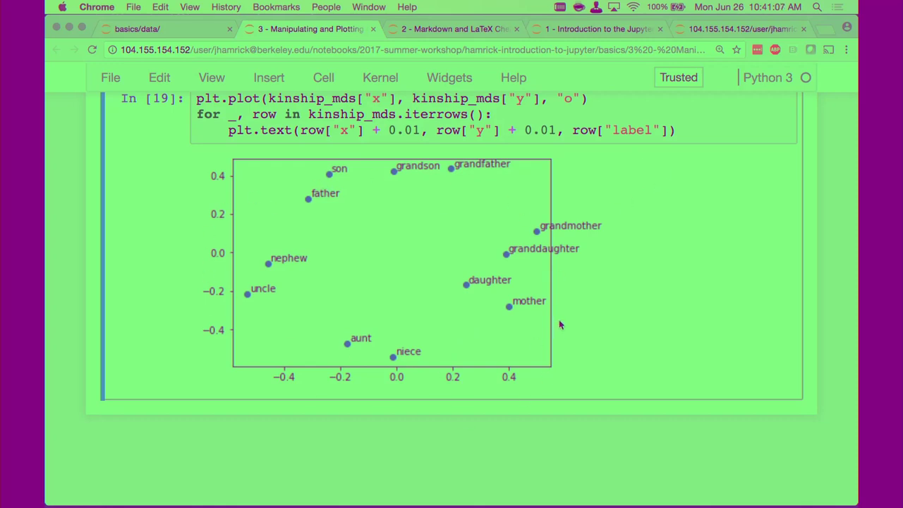
pyautogui.scroll(3, 560, 324)
pyautogui.scroll(-1, 559, 324)
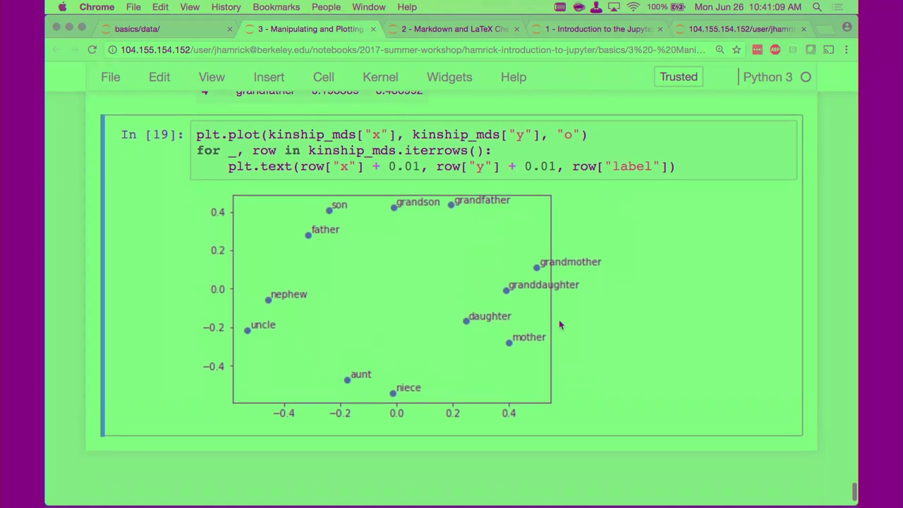
pyautogui.scroll(-1, 559, 325)
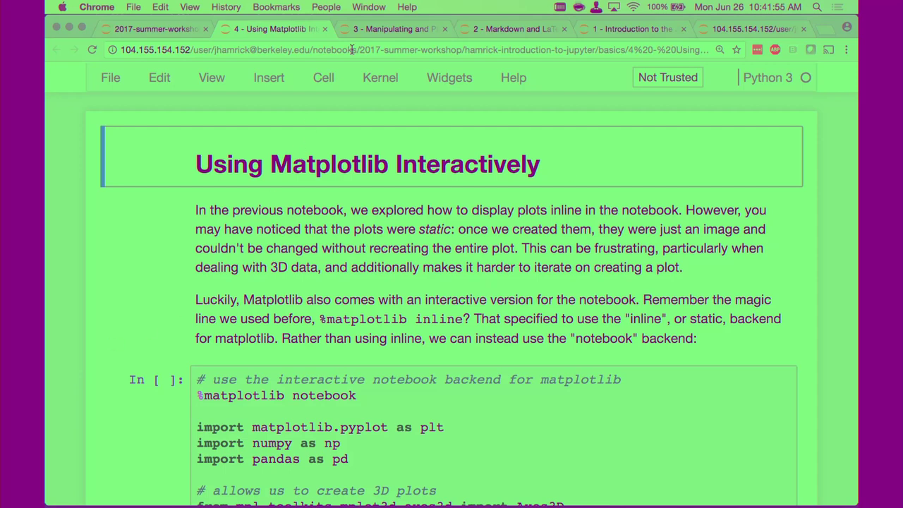
# - Return to the Manipulating and Plotting Data notebook and view the kinship plot image in its own browser tab
pyautogui.click(424, 29)
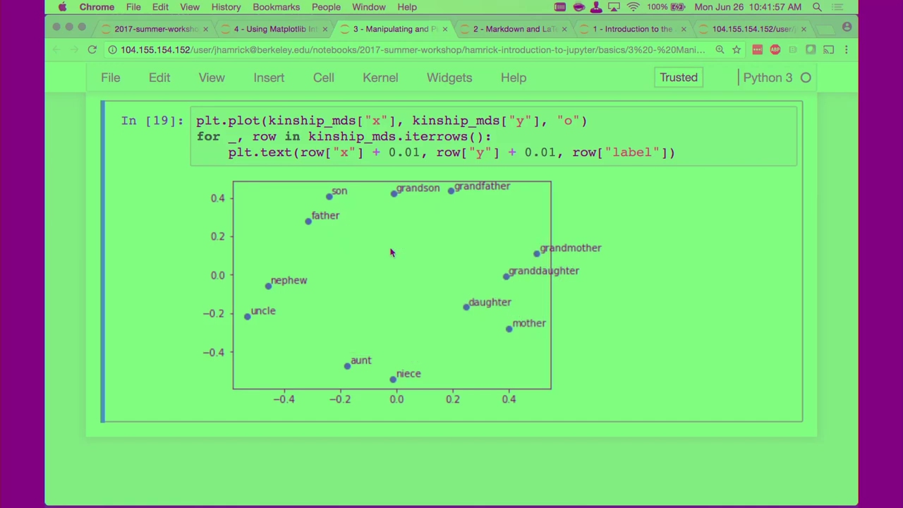
pyautogui.rightClick(324, 254)
pyautogui.rightClick(279, 254)
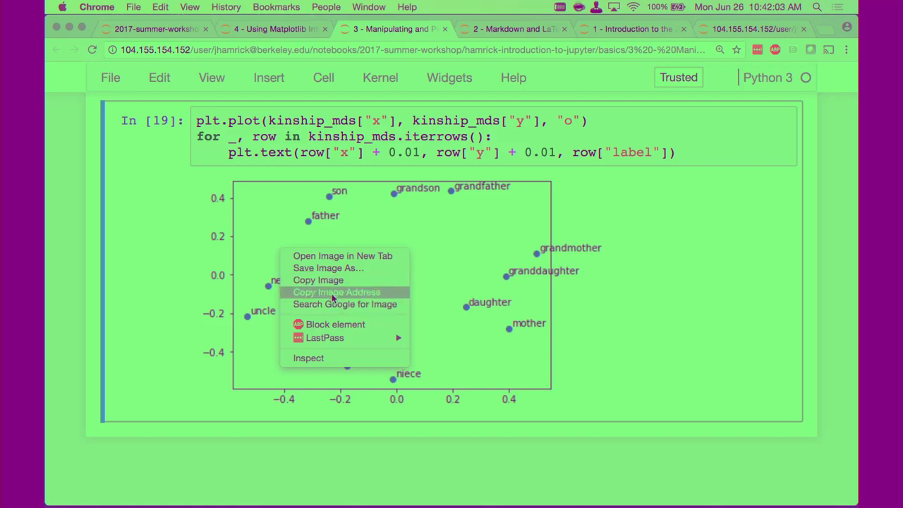
pyautogui.click(359, 257)
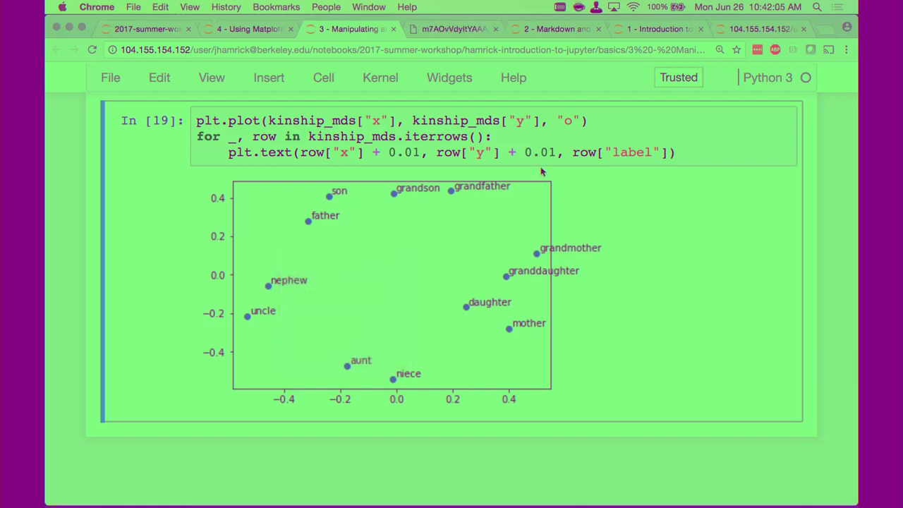
pyautogui.hotkey('ctrl', 'Tab')
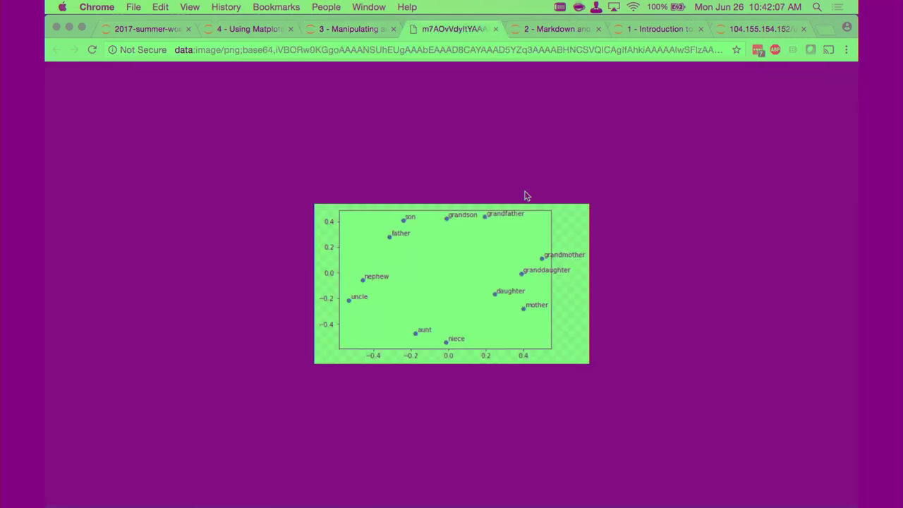
# - Compare the %matplotlib notebook line in notebook 4's import cell with the %matplotlib inline line in notebook 3's import cell
pyautogui.click(224, 38)
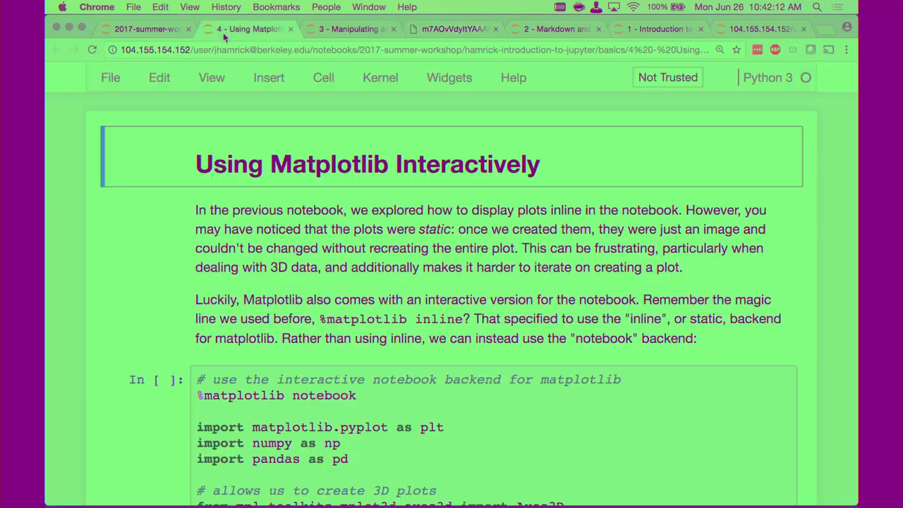
pyautogui.click(356, 253)
pyautogui.scroll(-5, 357, 253)
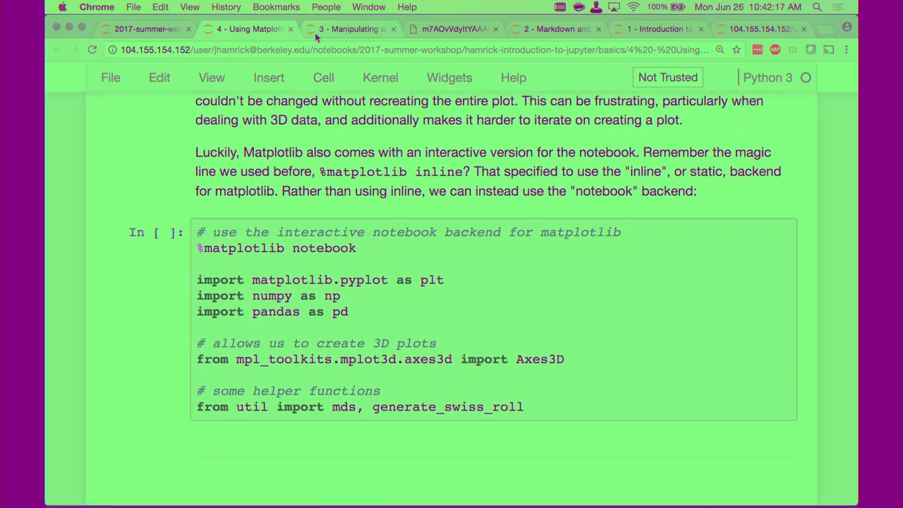
pyautogui.moveTo(195, 252); pyautogui.dragTo(424, 251)
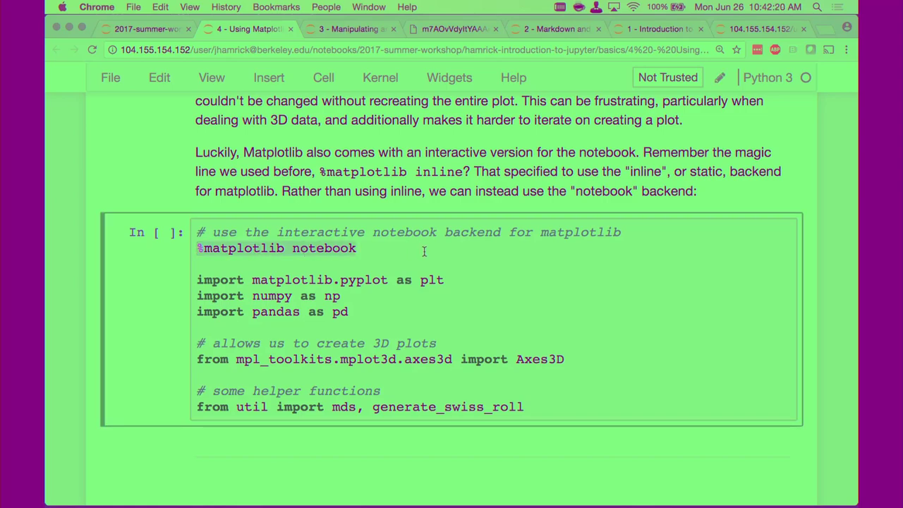
pyautogui.click(329, 29)
pyautogui.scroll(8, 344, 169)
pyautogui.scroll(15, 344, 169)
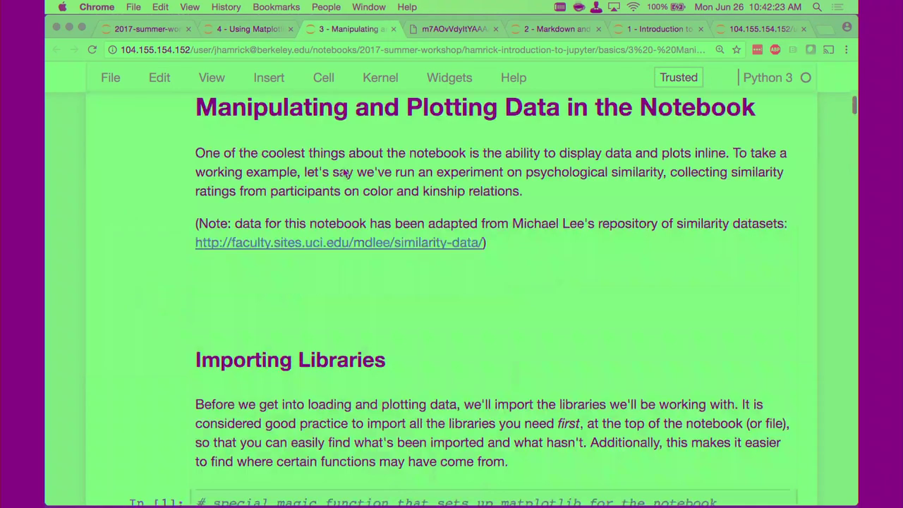
pyautogui.scroll(-10, 344, 170)
pyautogui.scroll(-5, 343, 170)
pyautogui.scroll(8, 329, 270)
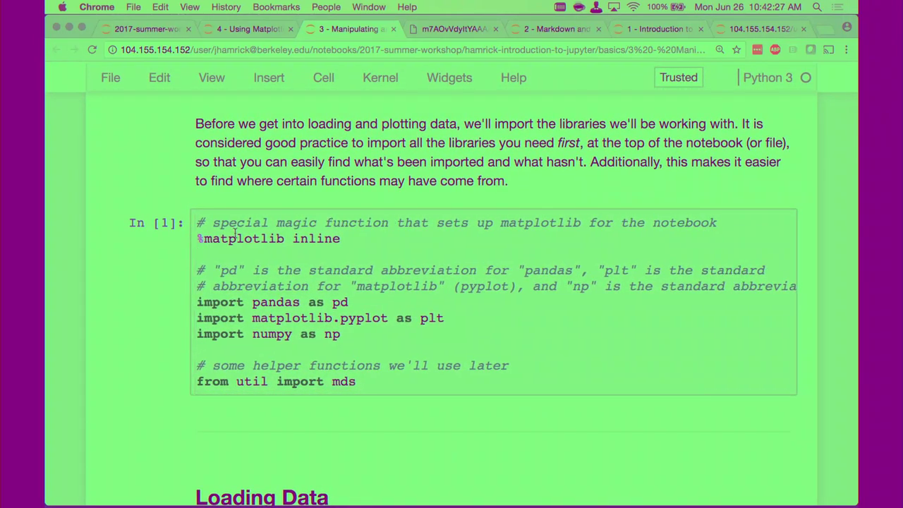
# - Return to the Using Matplotlib Interactively notebook and run its import cell with the %matplotlib notebook backend
pyautogui.click(224, 33)
pyautogui.click(256, 311)
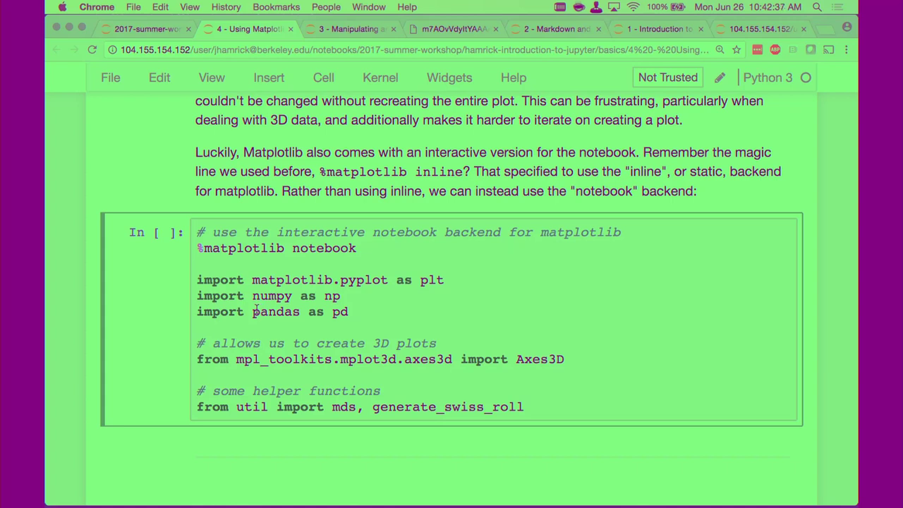
pyautogui.click(153, 283)
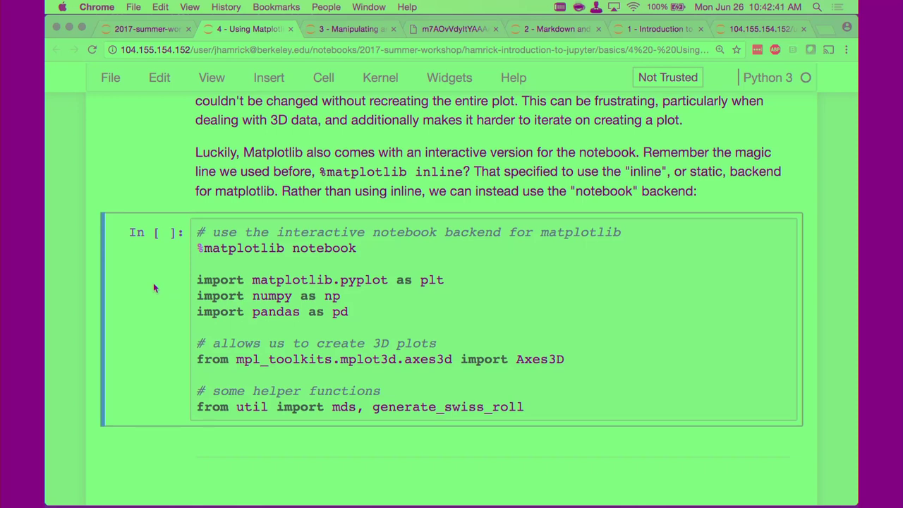
pyautogui.hotkey('shift', 'Return')
pyautogui.scroll(-2, 452, 296)
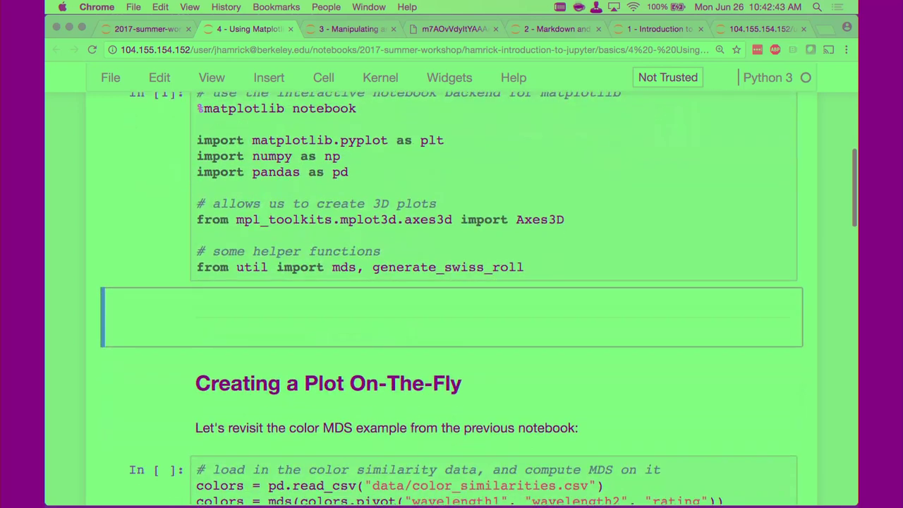
# - Run the Creating a Plot On-The-Fly cell that loads the color similarities, computes MDS and loads the RGBA mapping
pyautogui.scroll(-2, 452, 296)
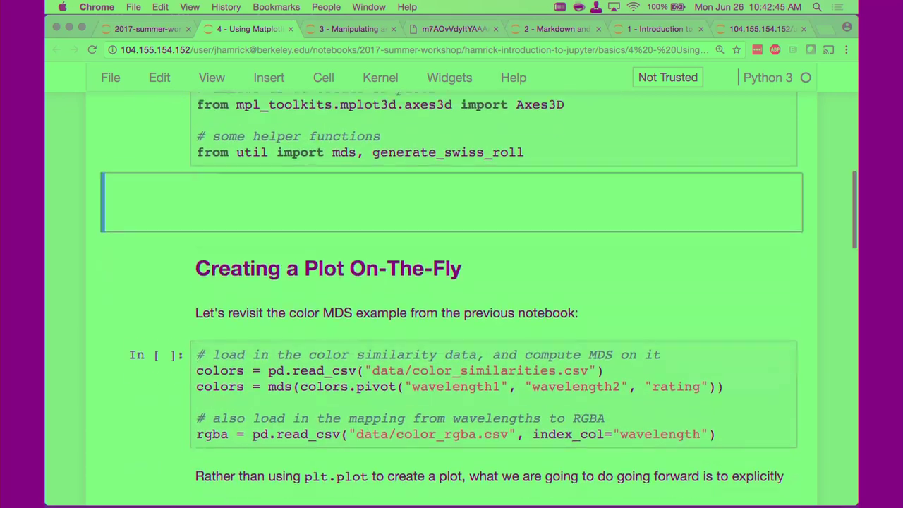
pyautogui.scroll(3, 451, 296)
pyautogui.scroll(-3, 452, 296)
pyautogui.press('d')
pyautogui.press('d')
pyautogui.scroll(-1, 451, 296)
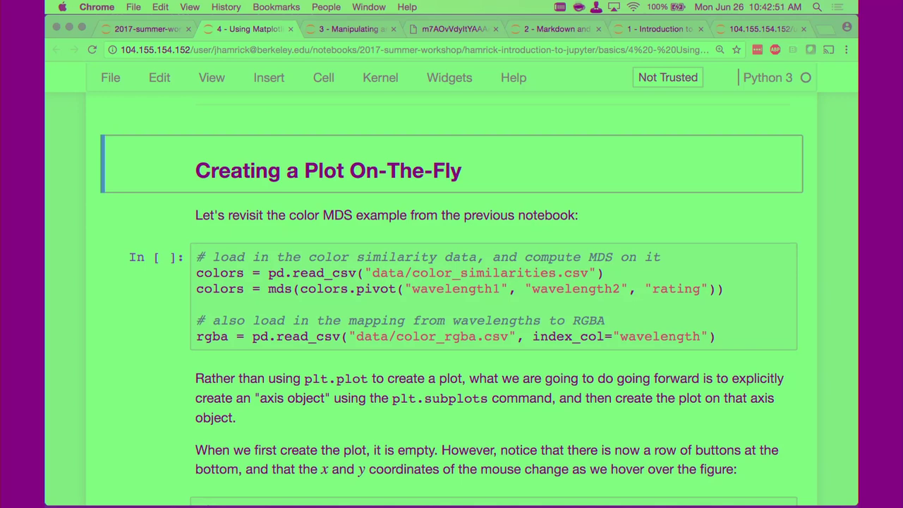
pyautogui.click(451, 215)
pyautogui.hotkey('shift', 'Return')
pyautogui.hotkey('shift', 'Return')
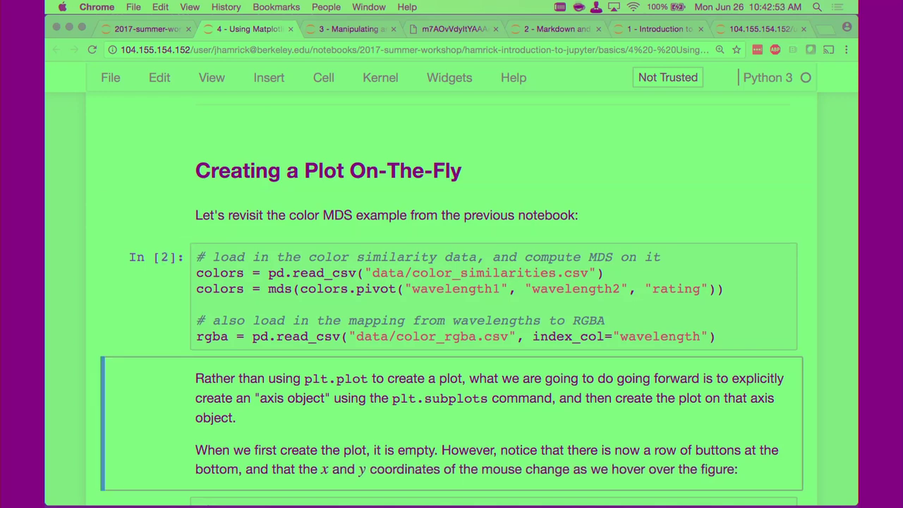
# - Read the axis object explanation and examine the fig, ax and plt.subplots() parts of the unrun subplots cell
pyautogui.scroll(-4, 131, 251)
pyautogui.scroll(1, 131, 252)
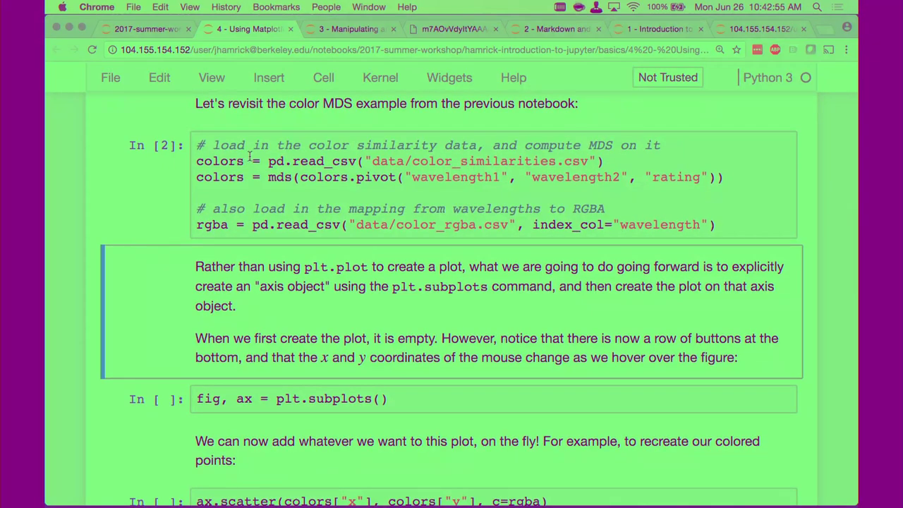
pyautogui.scroll(-2, 264, 297)
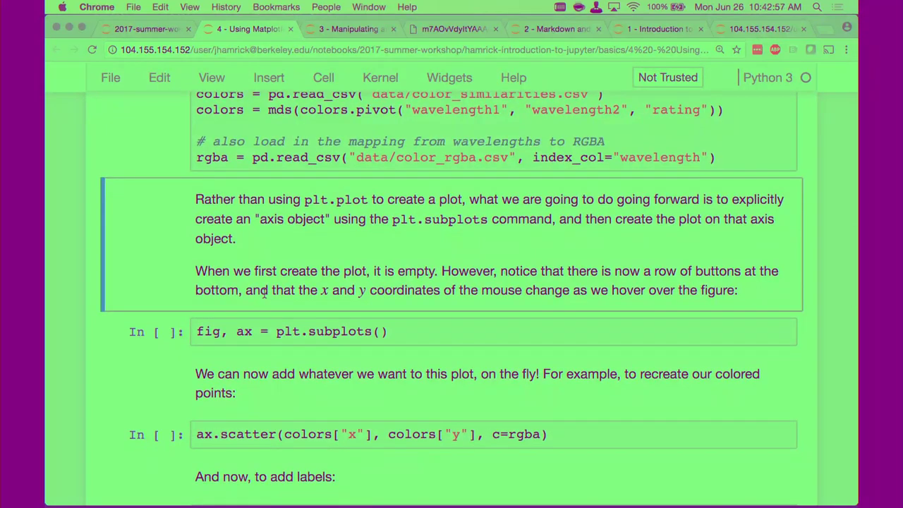
pyautogui.scroll(-1, 265, 295)
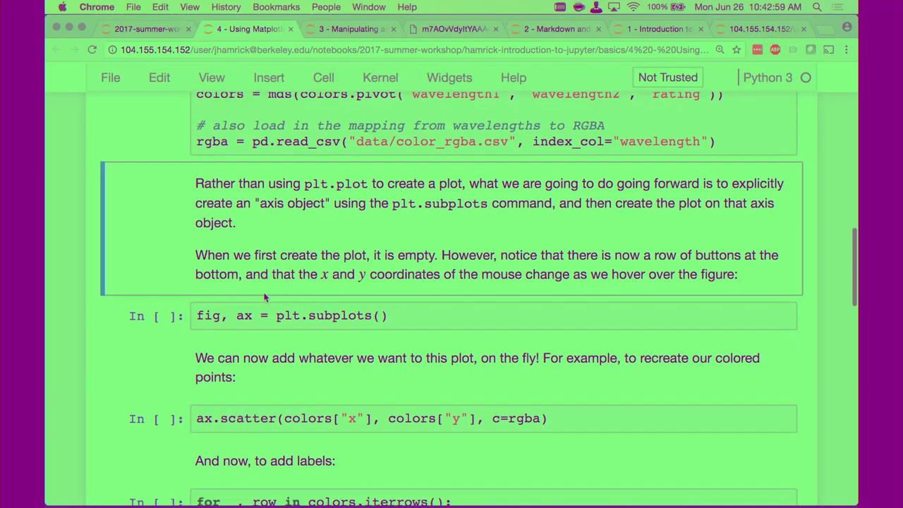
pyautogui.scroll(-2, 264, 298)
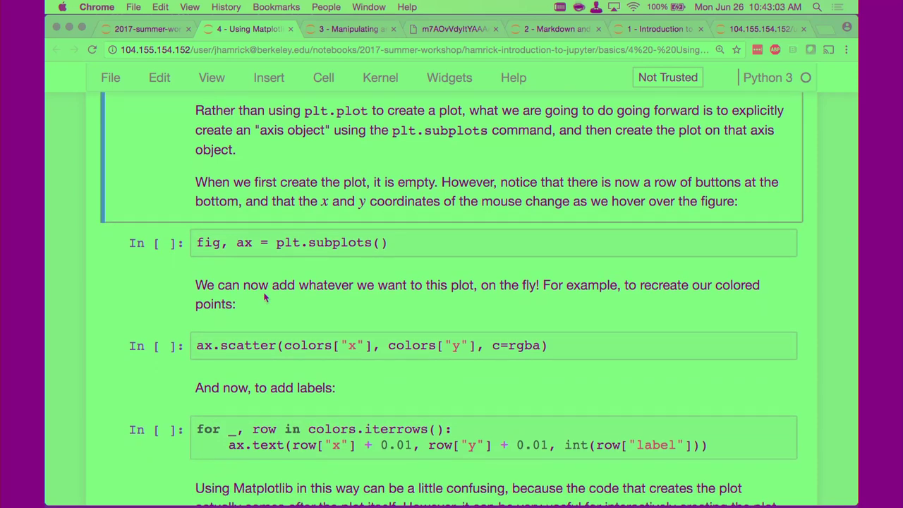
pyautogui.click(159, 258)
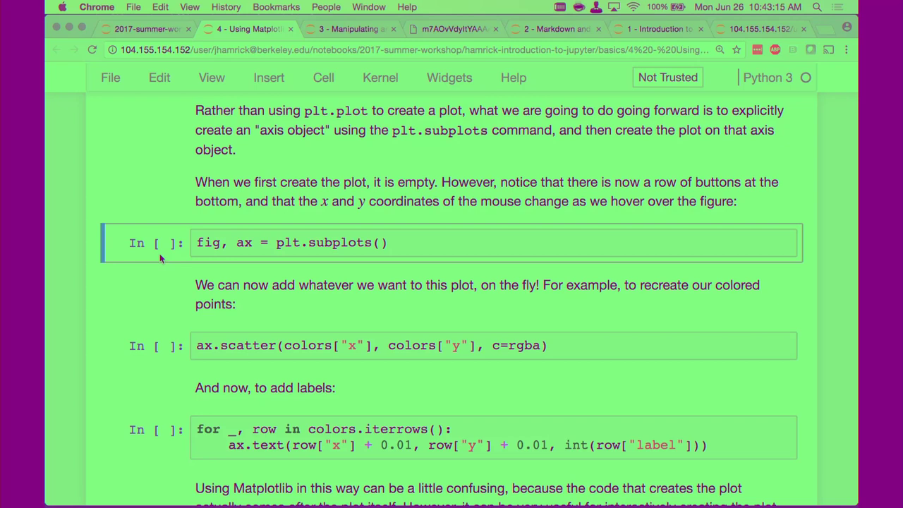
pyautogui.click(226, 250)
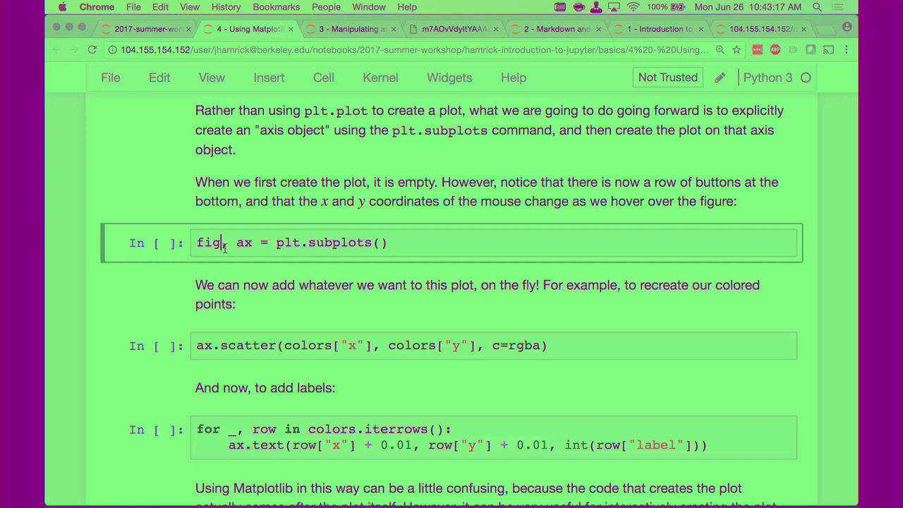
pyautogui.moveTo(192, 249); pyautogui.dragTo(473, 244)
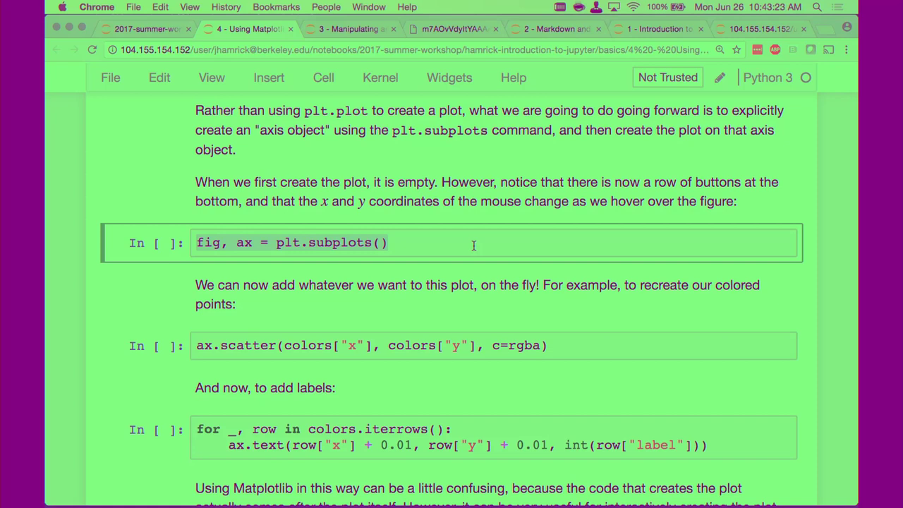
pyautogui.click(473, 251)
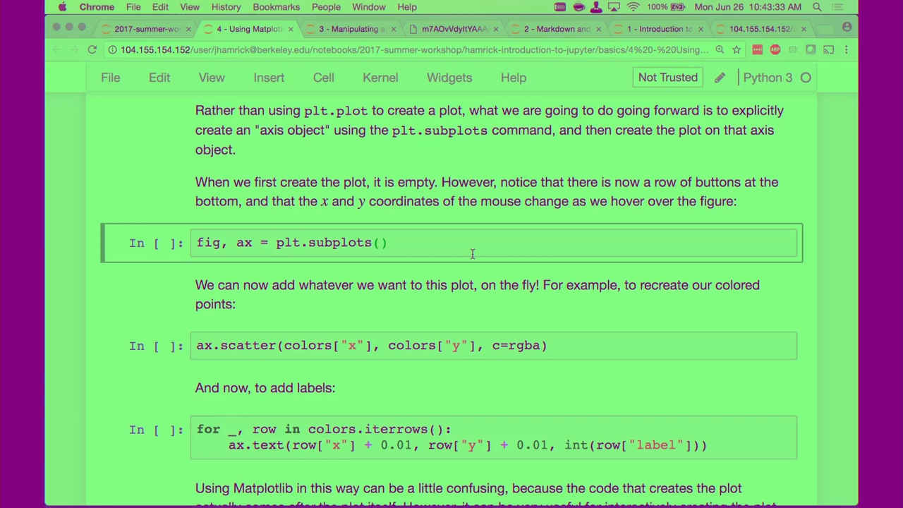
pyautogui.press('Escape')
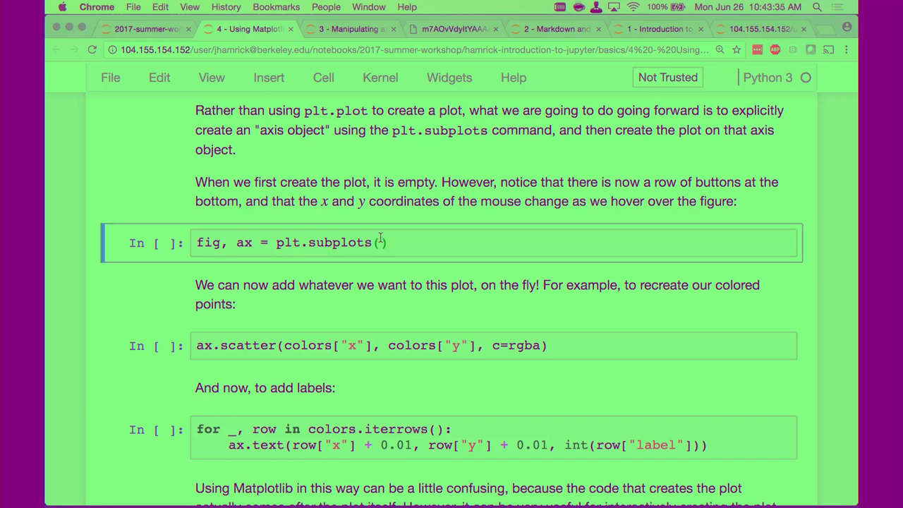
pyautogui.moveTo(279, 244); pyautogui.dragTo(473, 245)
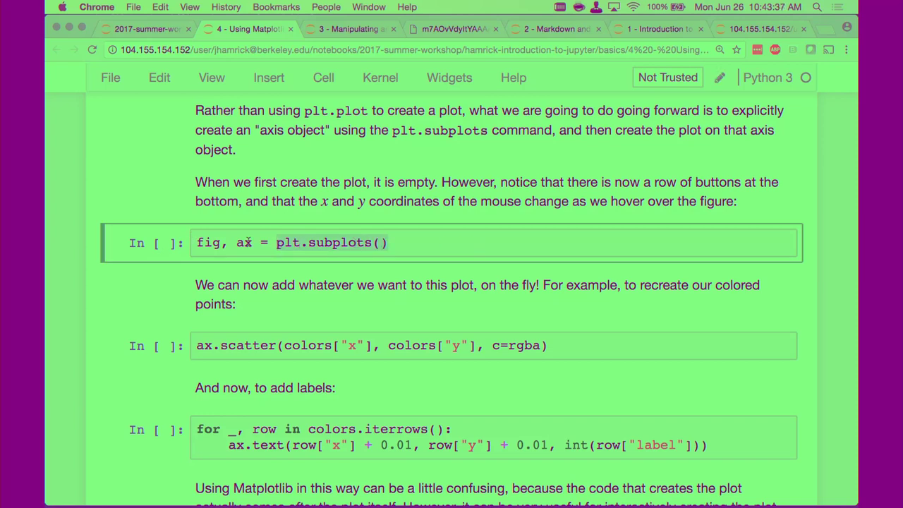
pyautogui.doubleClick(207, 244)
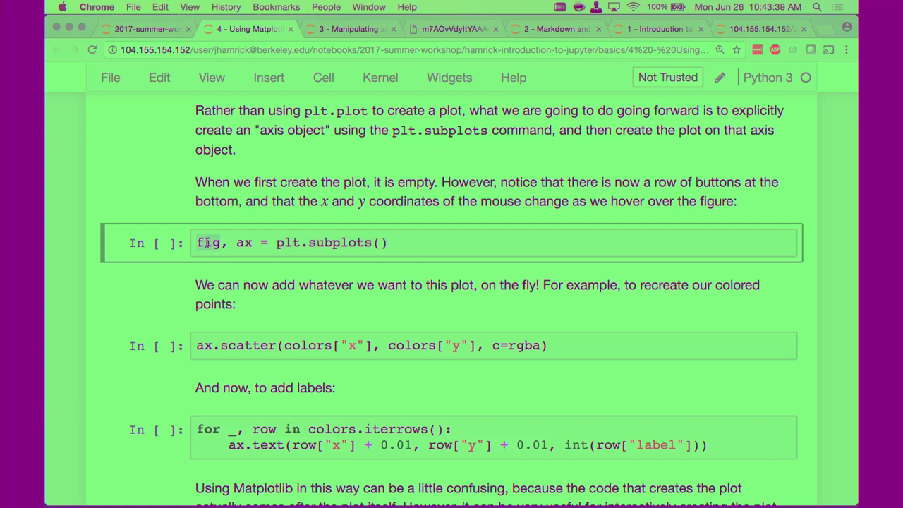
pyautogui.doubleClick(244, 243)
# - Run the fig, ax = plt.subplots() cell to create an empty interactive figure and look over its output
pyautogui.click(170, 244)
pyautogui.hotkey('shift', 'Return')
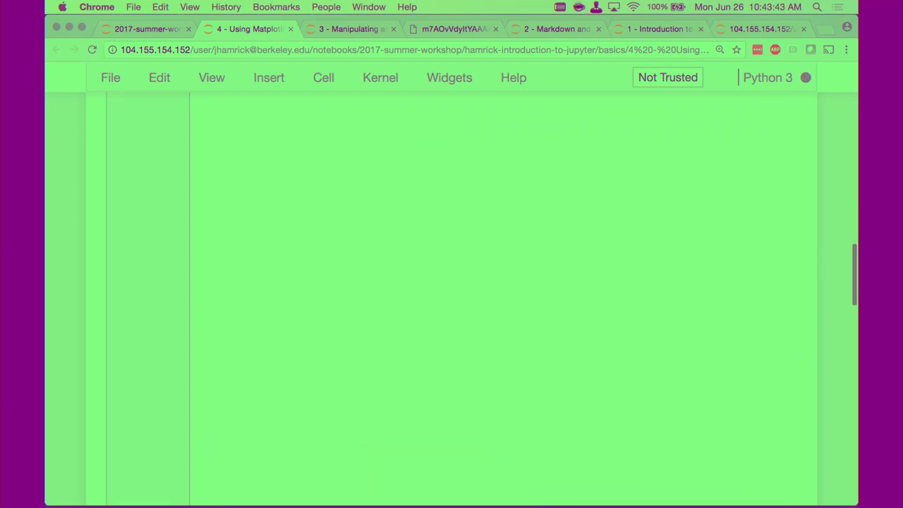
pyautogui.scroll(4, 106, 258)
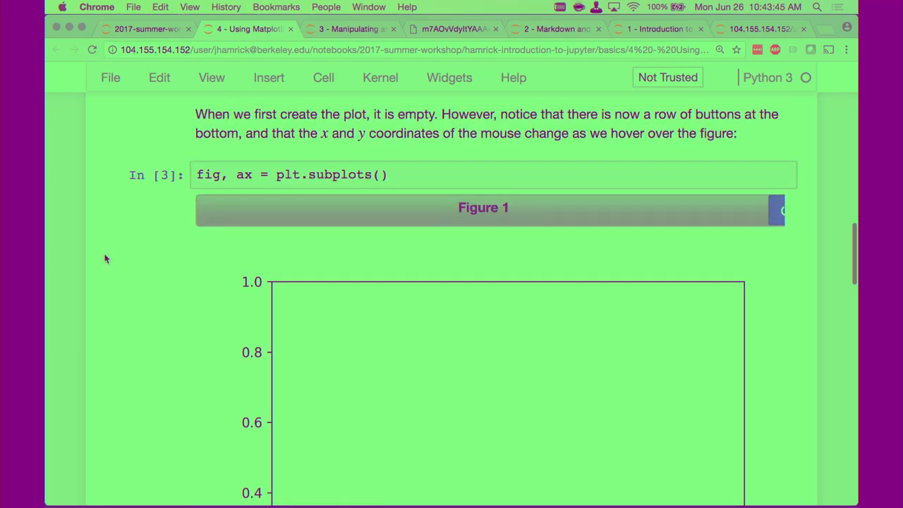
pyautogui.scroll(-10, 105, 258)
pyautogui.scroll(9, 105, 258)
pyautogui.scroll(1, 105, 259)
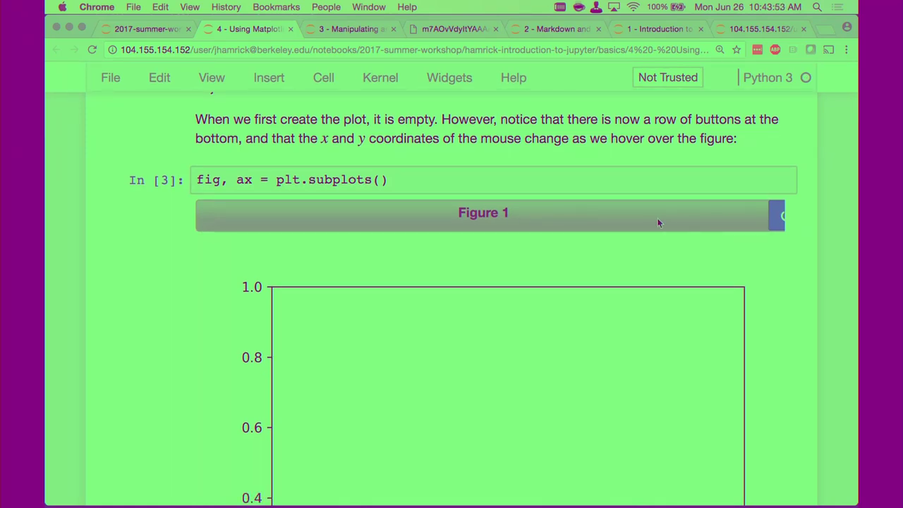
# - Run the ax.scatter cell to add the RGBA-colored points to Figure 1 and look over the plot
pyautogui.scroll(-10, 47, 292)
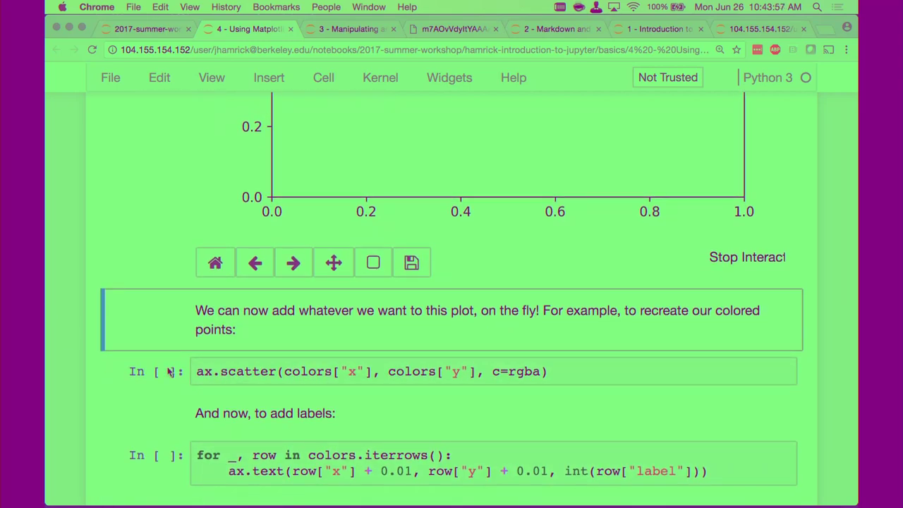
pyautogui.click(169, 370)
pyautogui.hotkey('shift', 'Return')
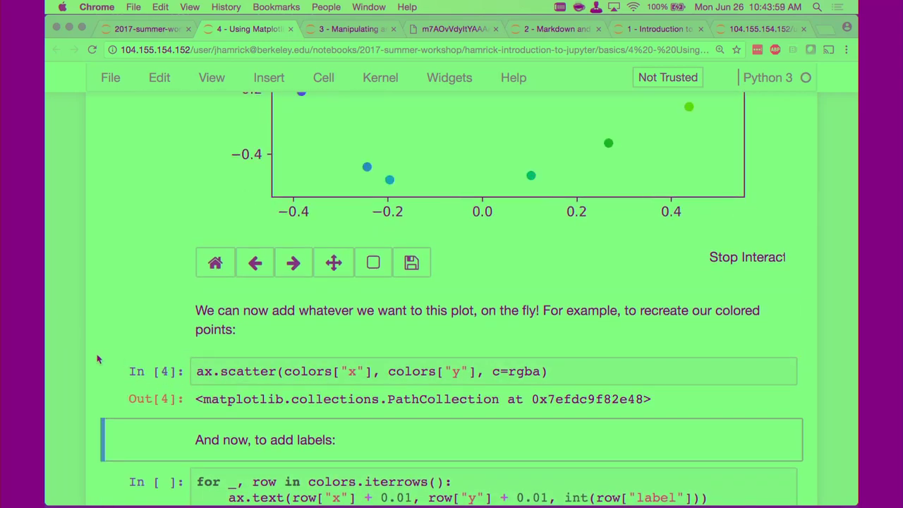
pyautogui.scroll(6, 96, 358)
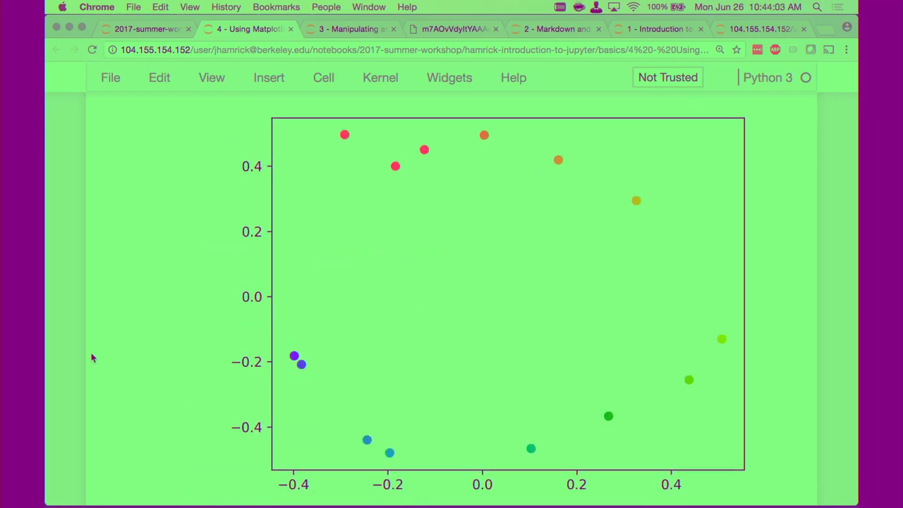
pyautogui.scroll(-5, 92, 358)
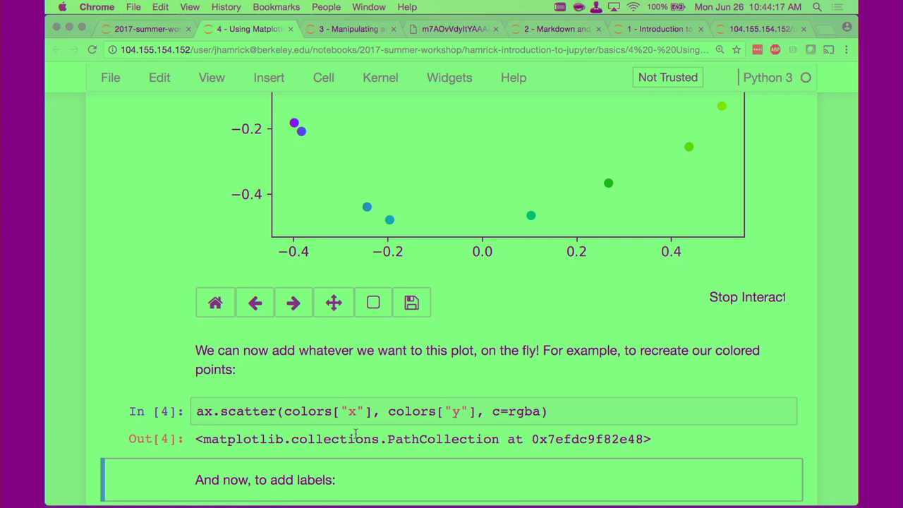
# - Examine the c=rgba argument of the scatter call against the colored points in the figure
pyautogui.moveTo(491, 411); pyautogui.dragTo(544, 415)
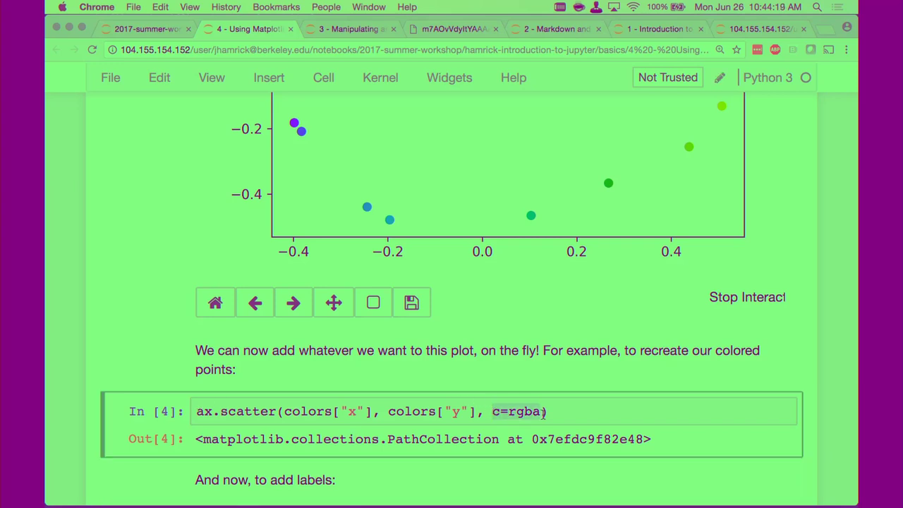
pyautogui.click(543, 413)
pyautogui.click(143, 412)
pyautogui.scroll(5, 143, 413)
pyautogui.scroll(-8, 219, 332)
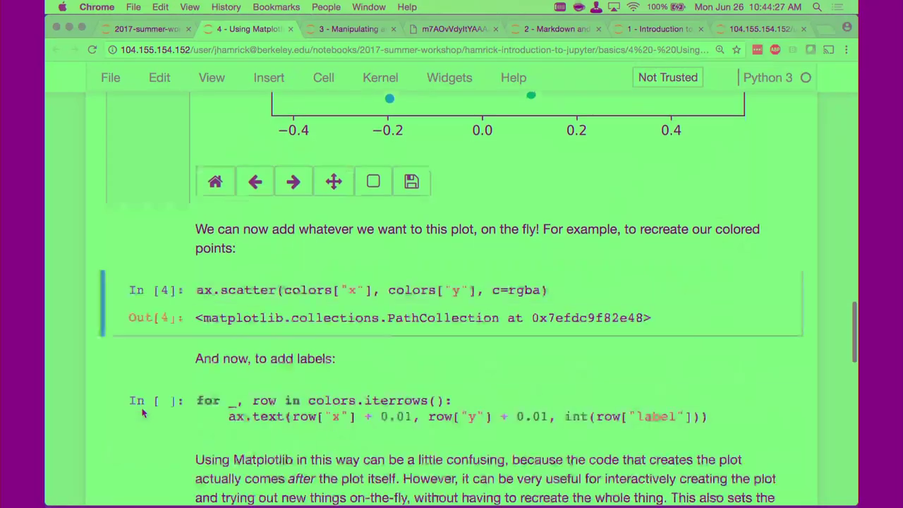
# - Run the colors.iterrows() loop cell to add text labels to the points in Figure 1 and inspect the labelled plot
pyautogui.click(214, 341)
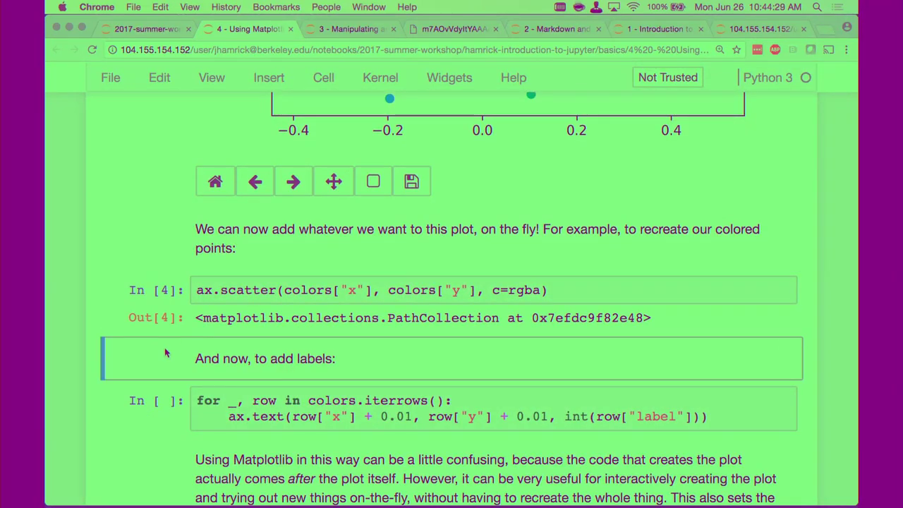
pyautogui.hotkey('shift', 'Return')
pyautogui.hotkey('shift', 'Return')
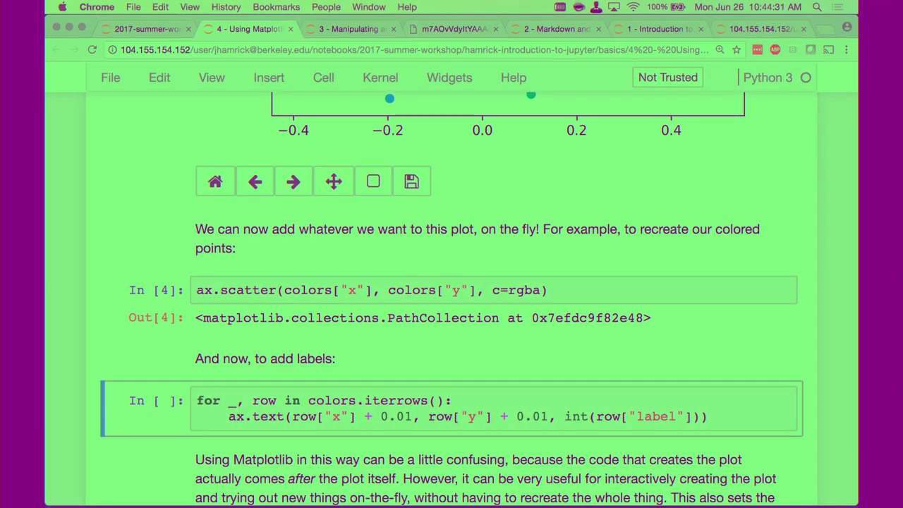
pyautogui.scroll(6, 94, 338)
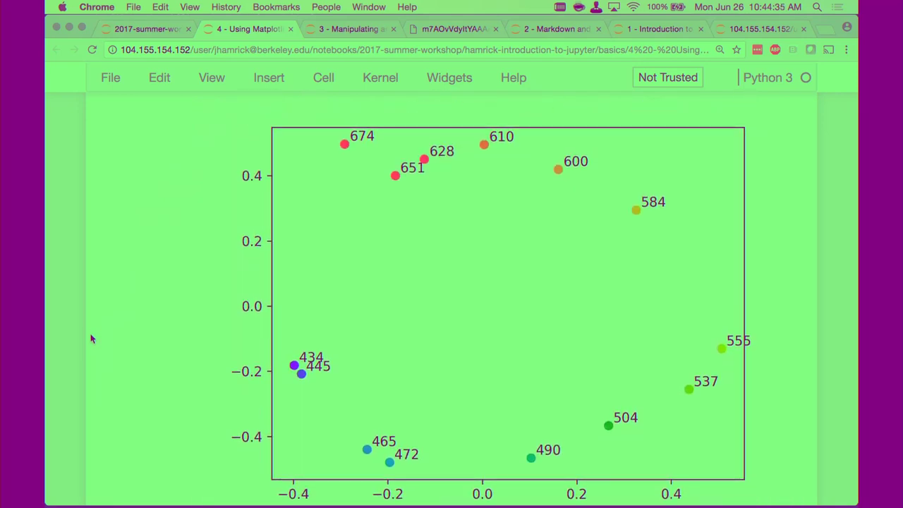
pyautogui.scroll(1, 91, 338)
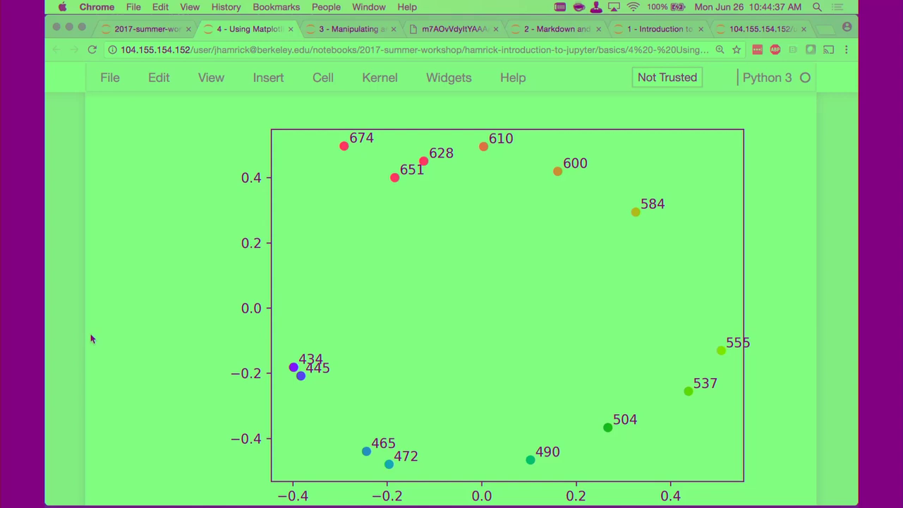
pyautogui.scroll(4, 91, 339)
pyautogui.scroll(-10, 91, 339)
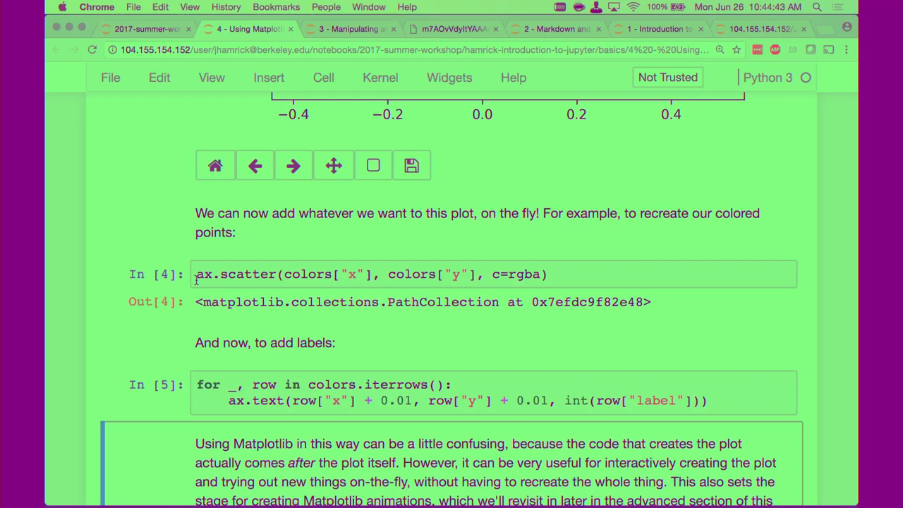
pyautogui.scroll(5, 196, 279)
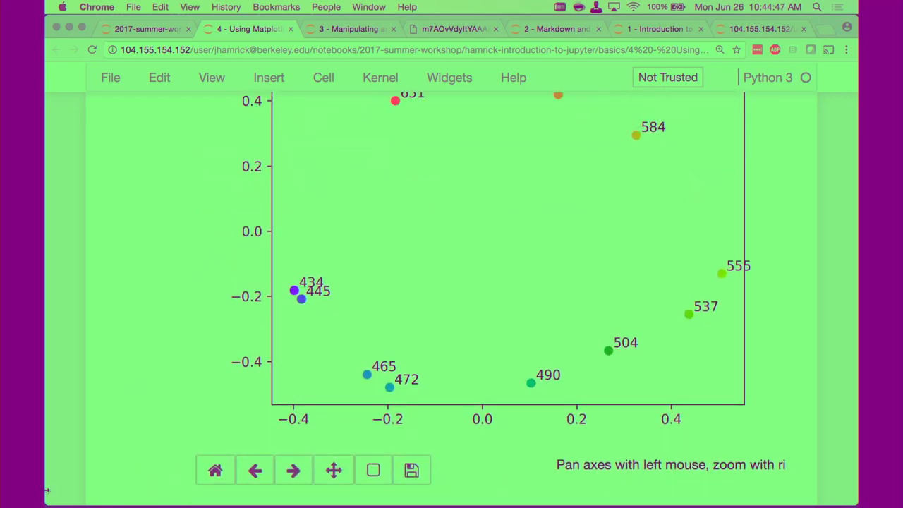
# - Add a code cell after the labels loop containing fig2, ax2 = plt.subplots() and run it to create a second figure
pyautogui.scroll(-8, 152, 342)
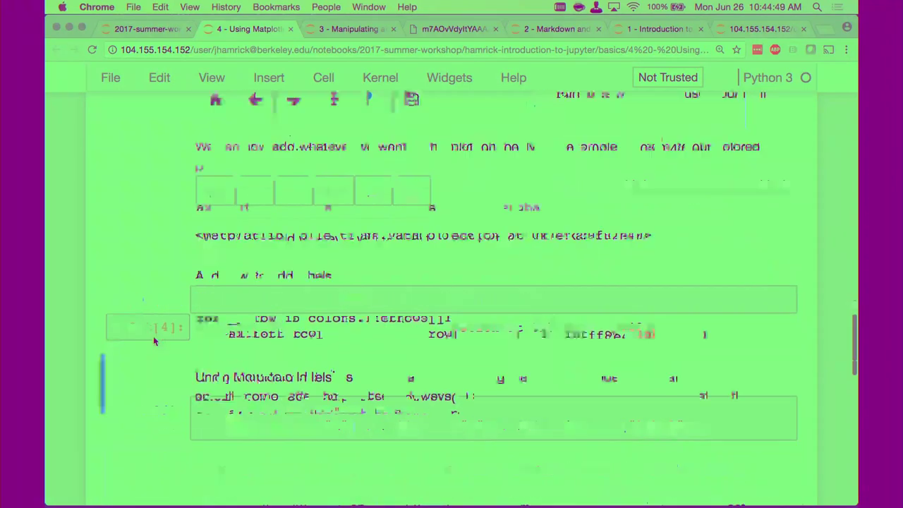
pyautogui.click(152, 342)
pyautogui.press('a')
pyautogui.press('Return')
pyautogui.write('fig')
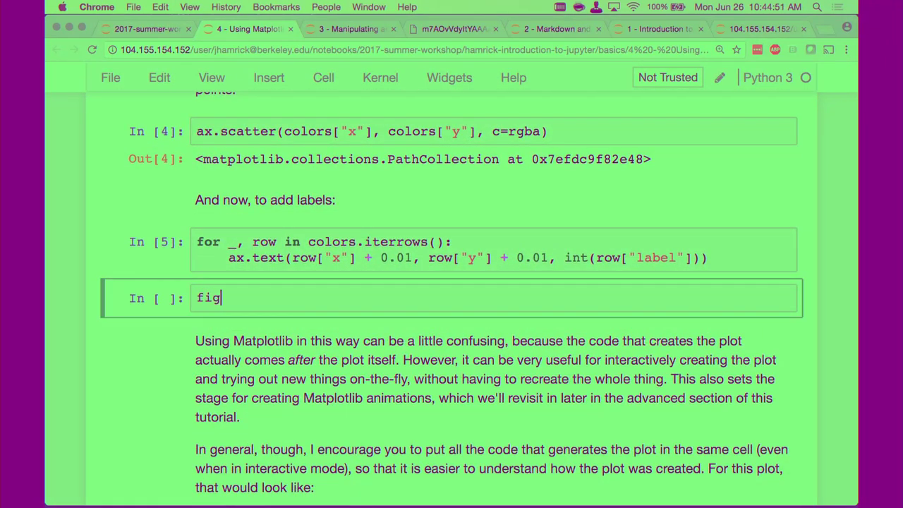
pyautogui.write('2, ax2 = plt.subplots()')
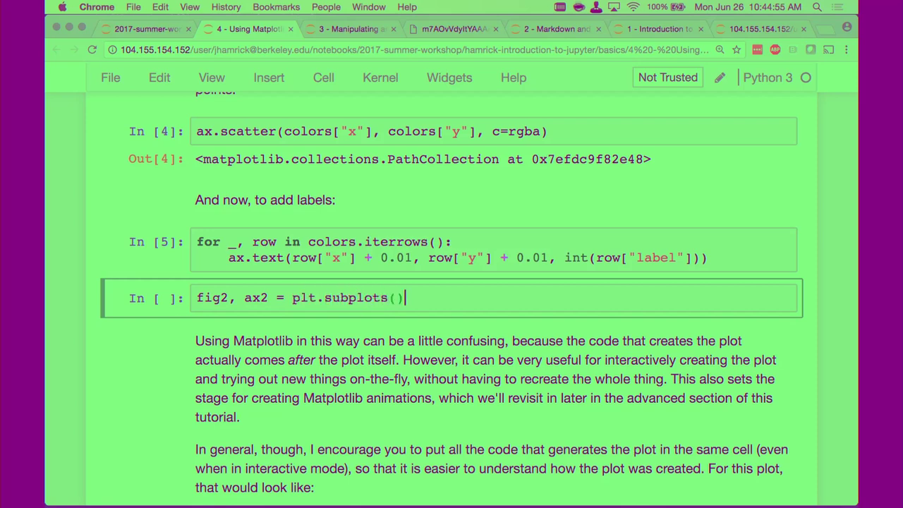
pyautogui.hotkey('shift', 'Return')
pyautogui.scroll(-5, 52, 331)
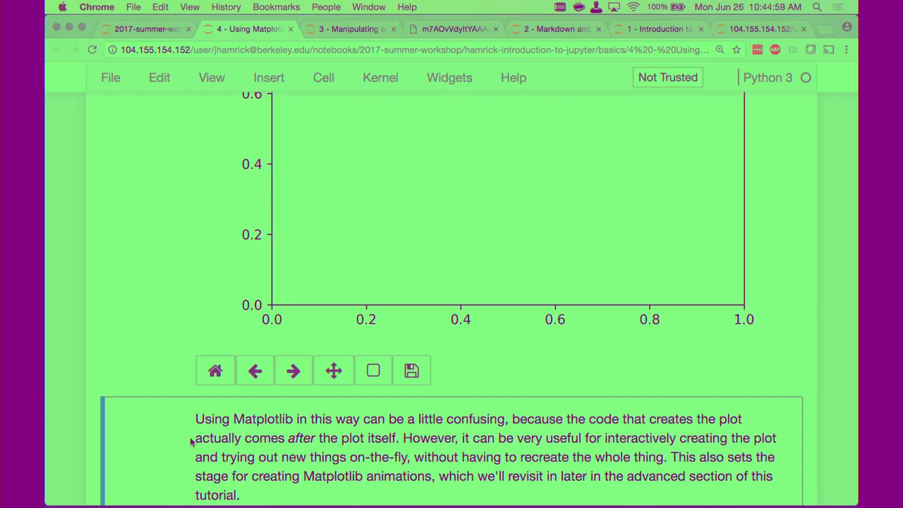
# - Add a cell below Figure 2 with ax2.plot(colors["x"], colors["y"]), reusing the scatter call's arguments, and run it to draw the line
pyautogui.press('a')
pyautogui.press('Return')
pyautogui.write('ax2.plot')
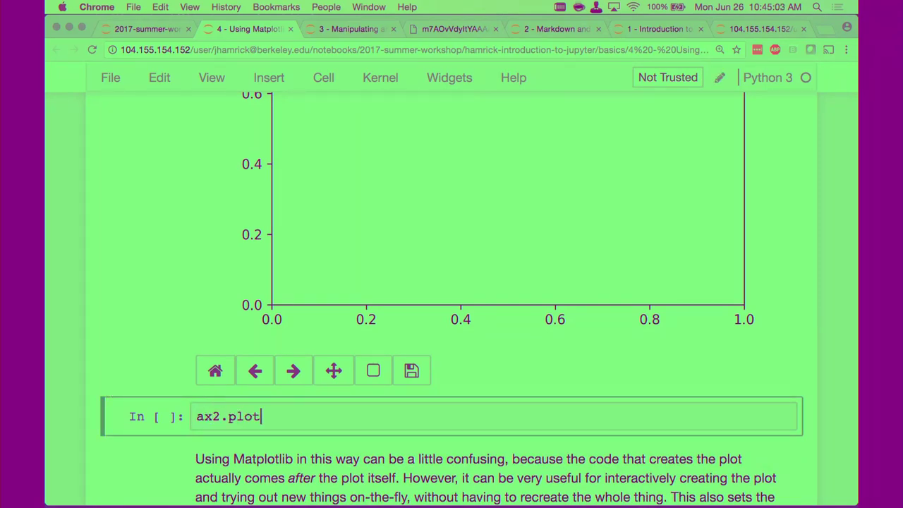
pyautogui.press('Escape')
pyautogui.scroll(6, 62, 404)
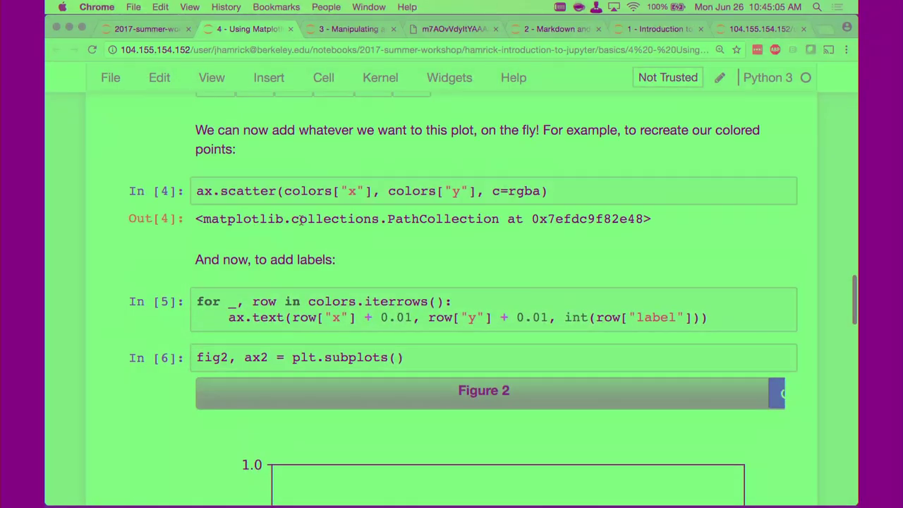
pyautogui.moveTo(284, 192); pyautogui.dragTo(471, 193)
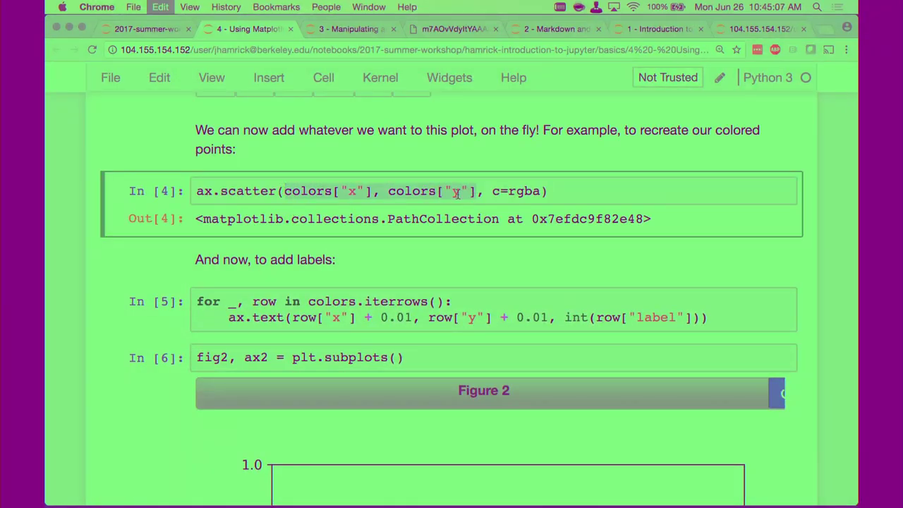
pyautogui.scroll(-10, 137, 196)
pyautogui.click(271, 222)
pyautogui.write('(colors["x"], colors["y"])')
pyautogui.hotkey('shift', 'Return')
pyautogui.scroll(10, 53, 320)
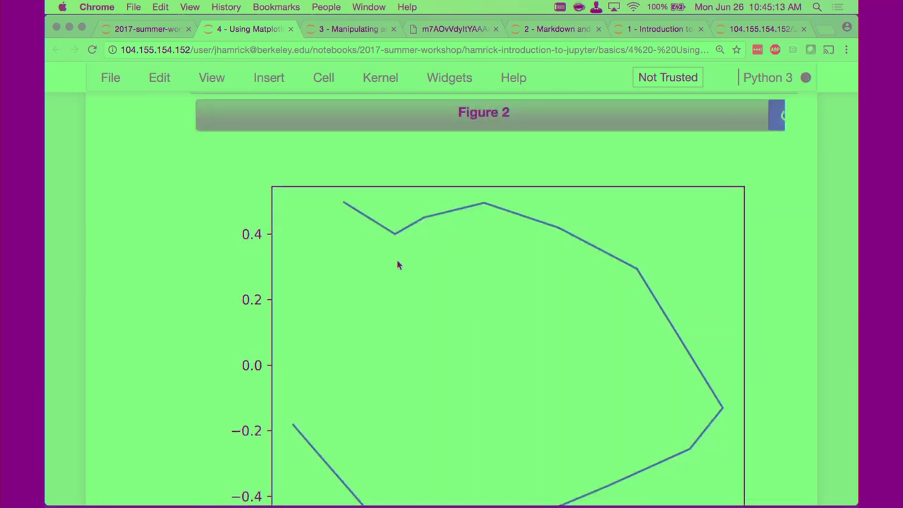
# - Add a cell after the line plot with ax.set_title("MDS Colors"), run it and check the title on Figure 1
pyautogui.scroll(-10, 120, 258)
pyautogui.press('b')
pyautogui.press('Return')
pyautogui.write('ax.se')
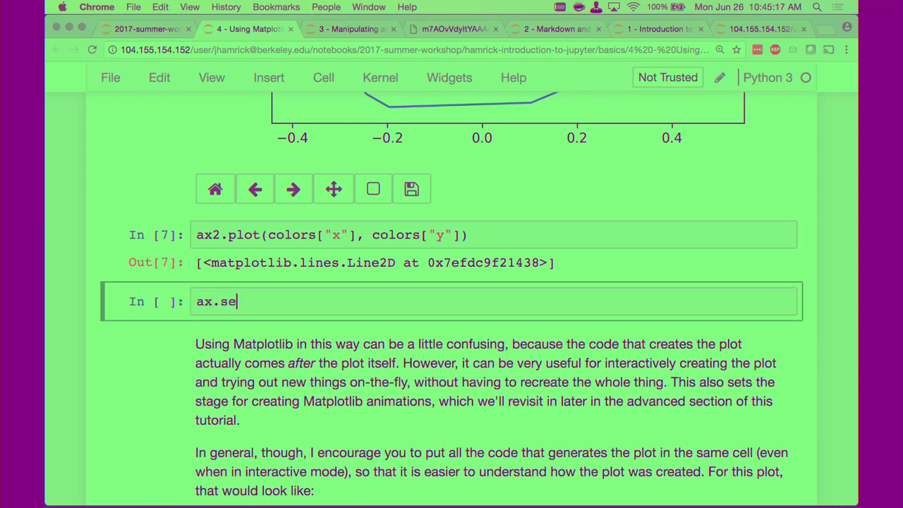
pyautogui.write('t_title("MDS Colors')
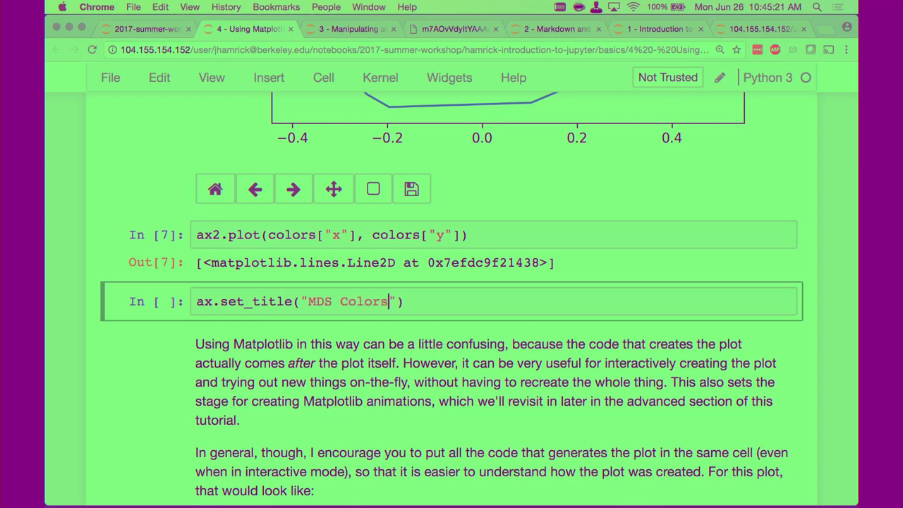
pyautogui.hotkey('shift', 'Return')
pyautogui.scroll(15, 46, 306)
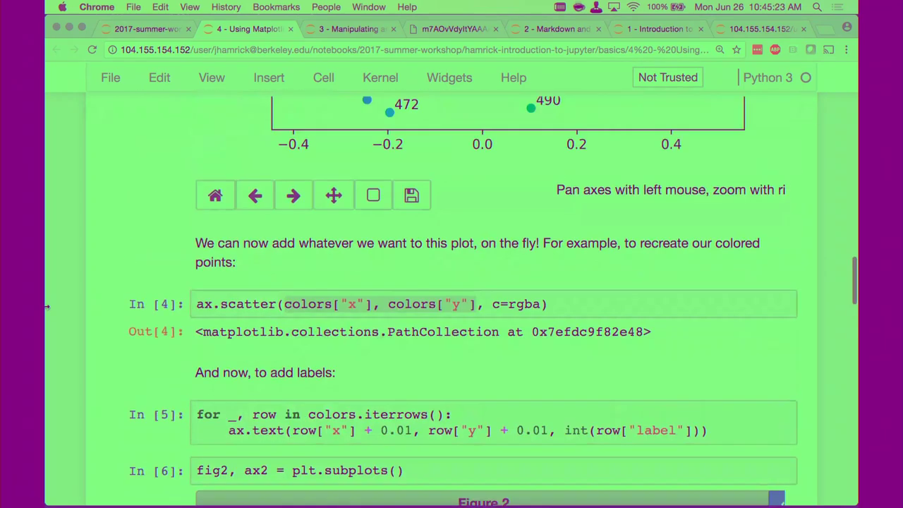
pyautogui.scroll(5, 46, 306)
pyautogui.scroll(-2, 47, 306)
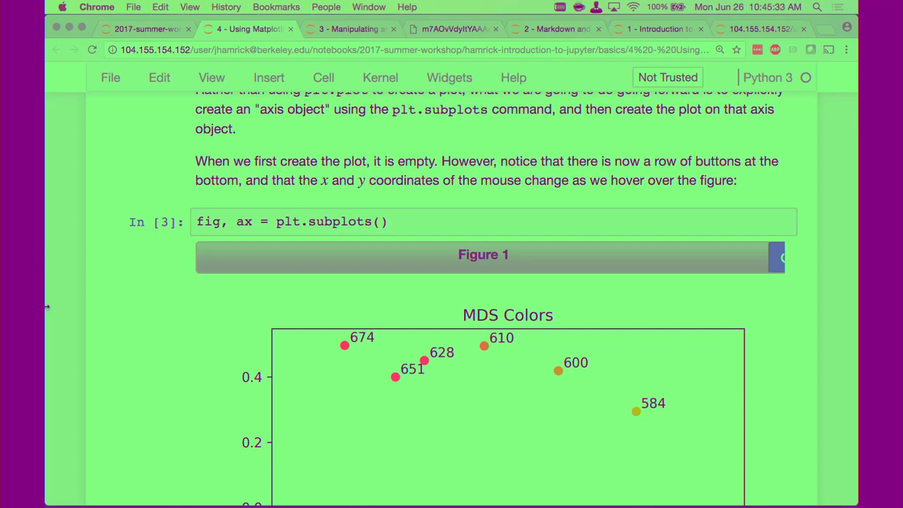
# - Compare the ax2.plot and ax.set_title cells with the line plot in Figure 2
pyautogui.scroll(-10, 47, 306)
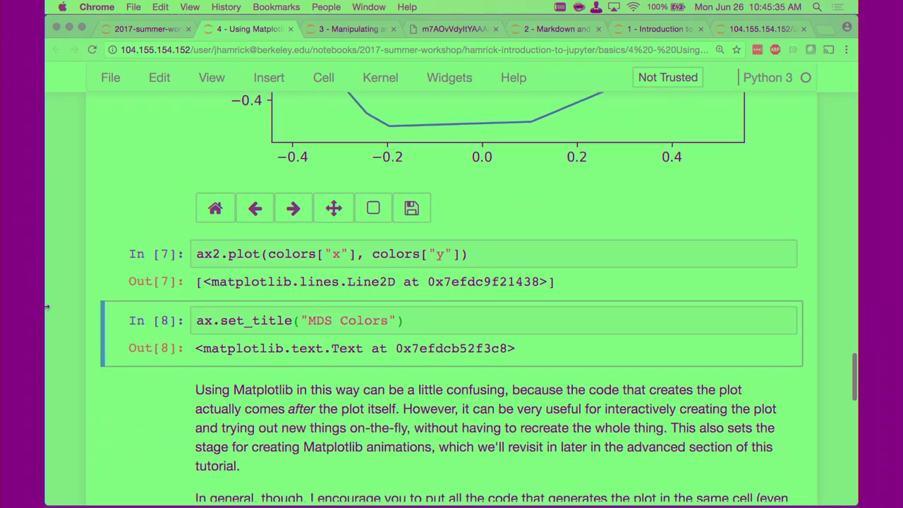
pyautogui.scroll(-1, 271, 256)
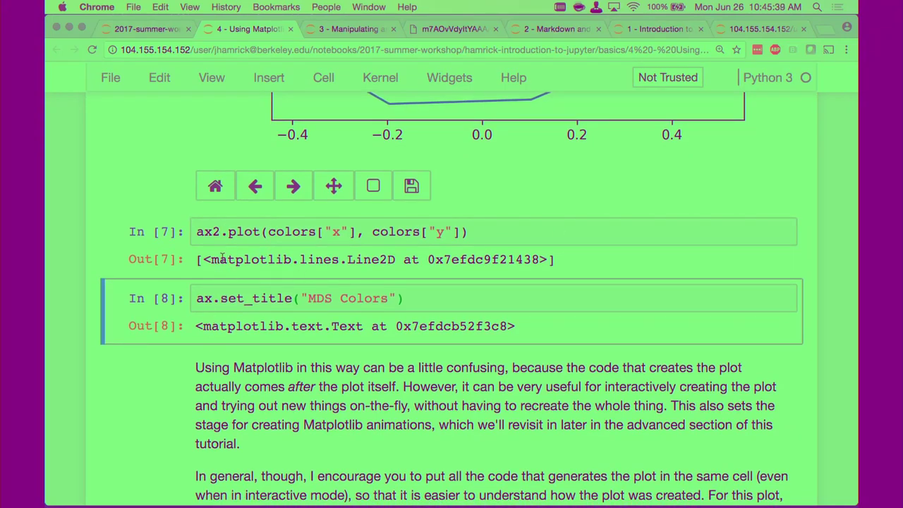
pyautogui.scroll(10, 171, 322)
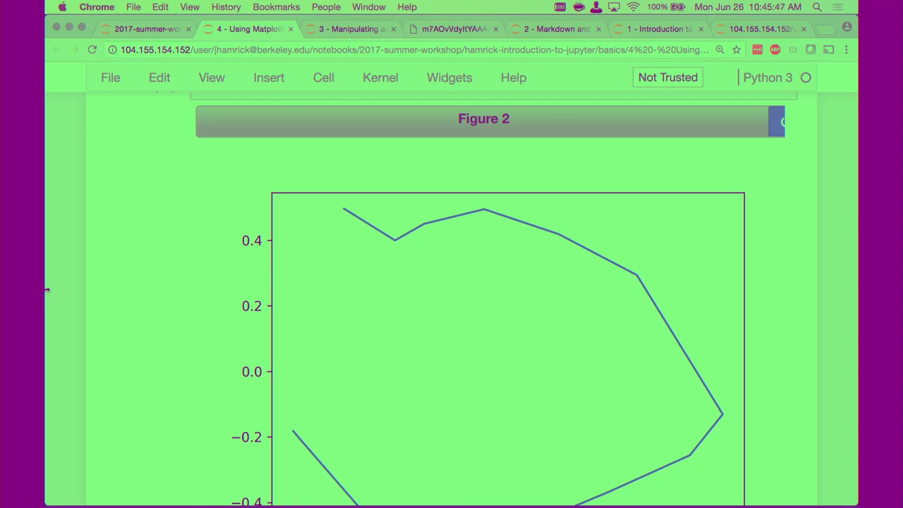
pyautogui.scroll(-2, 47, 289)
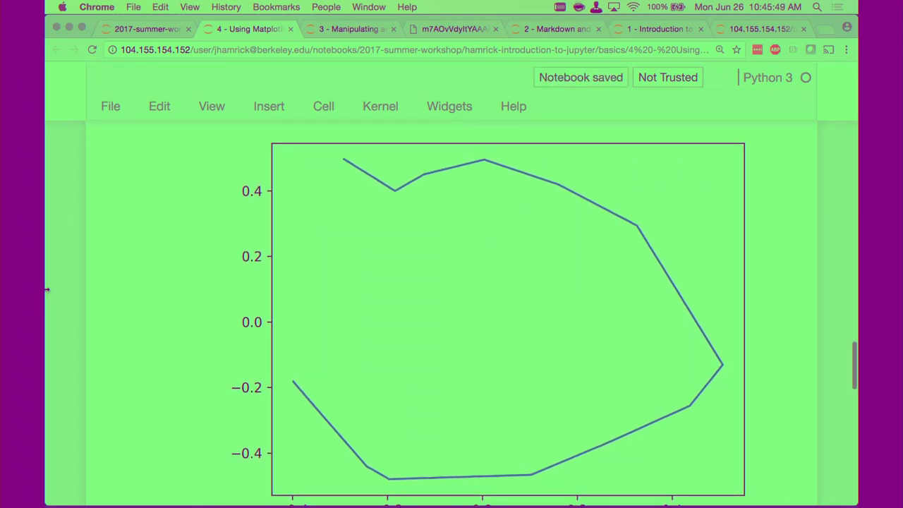
pyautogui.scroll(-5, 46, 289)
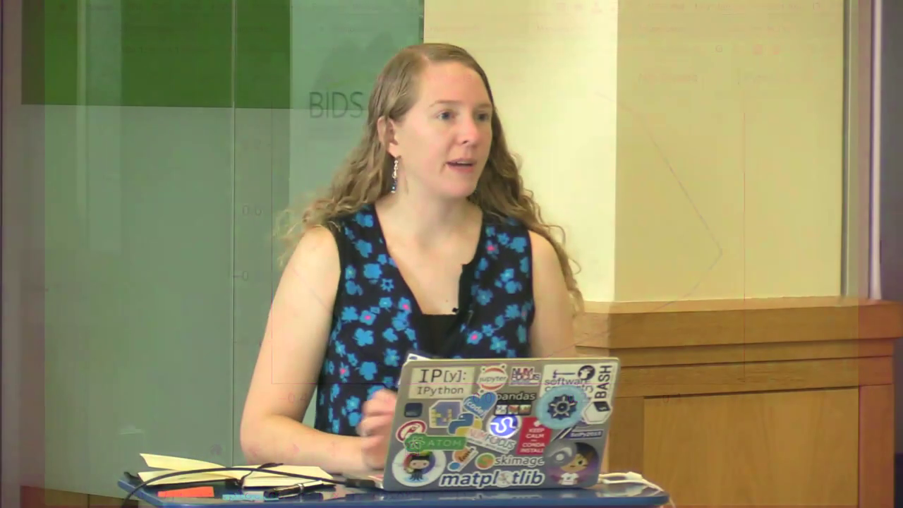
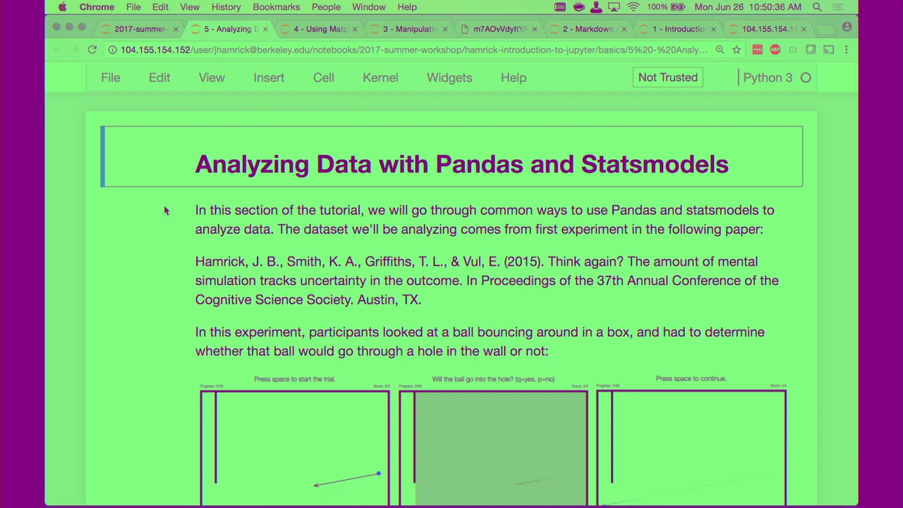
pyautogui.doubleClick(671, 168)
pyautogui.click(305, 271)
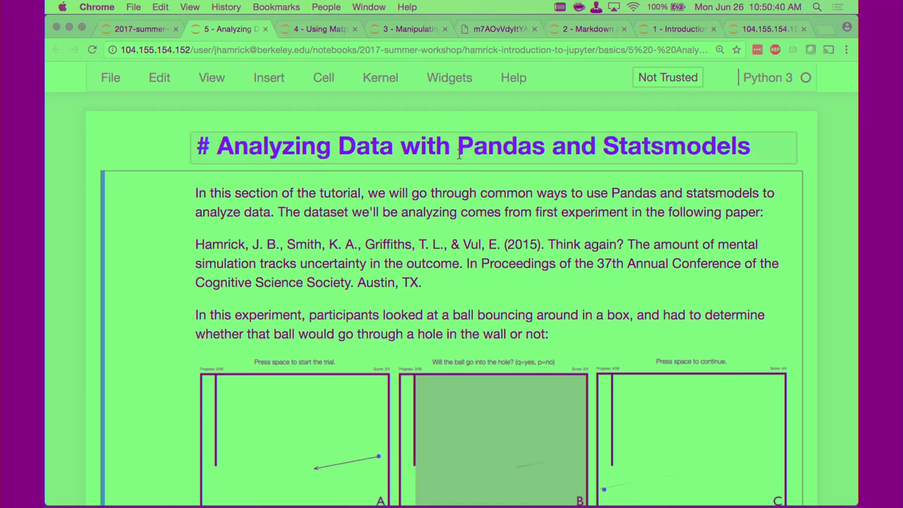
pyautogui.click(120, 159)
pyautogui.hotkey('shift', 'Return')
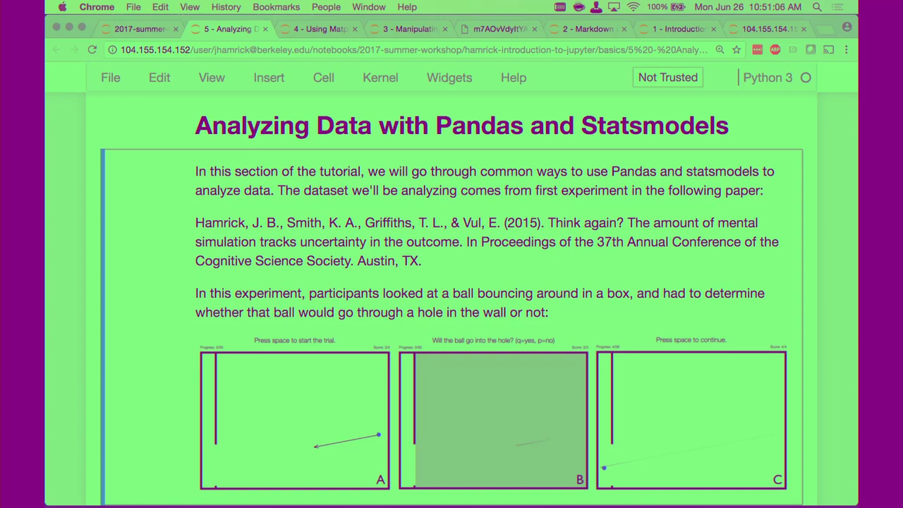
# - Look over the Analyzing Data with Pandas and Statsmodels introduction and the three ball-and-hole trial images
pyautogui.scroll(-4, 452, 303)
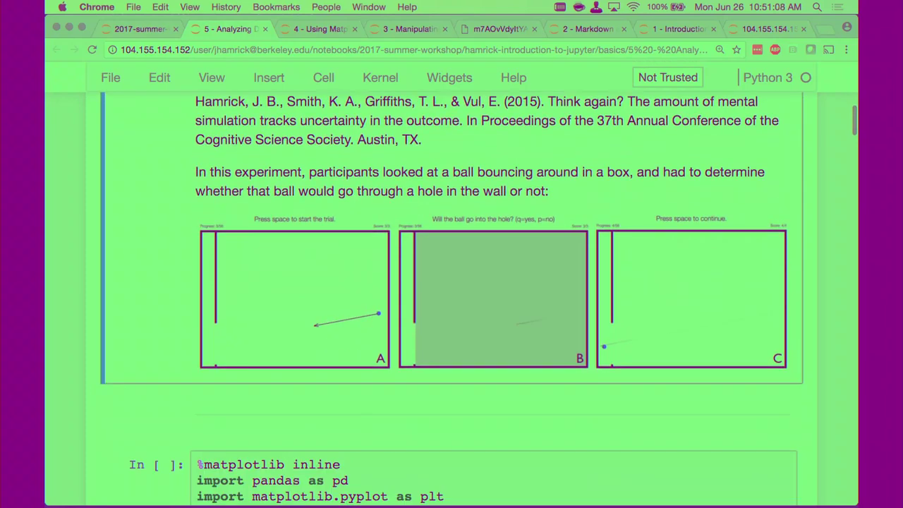
pyautogui.scroll(3, 452, 303)
pyautogui.scroll(1, 120, 163)
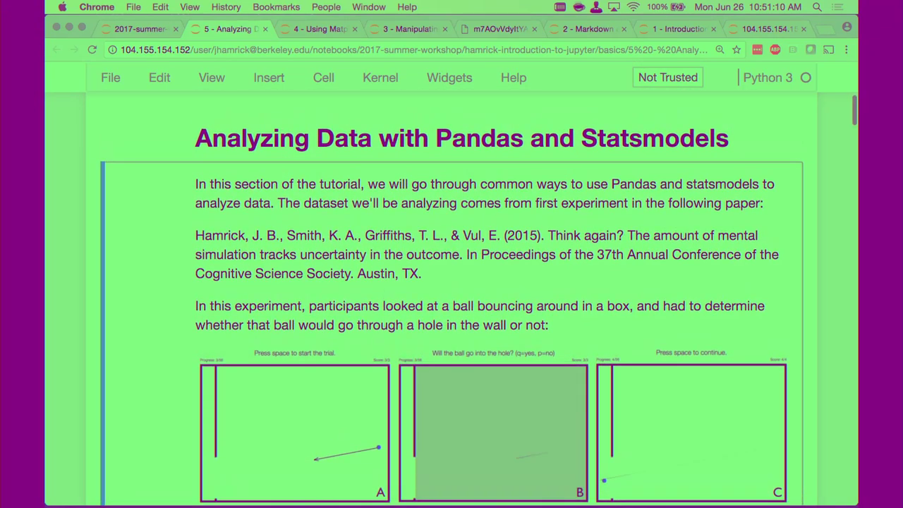
pyautogui.scroll(-1, 121, 164)
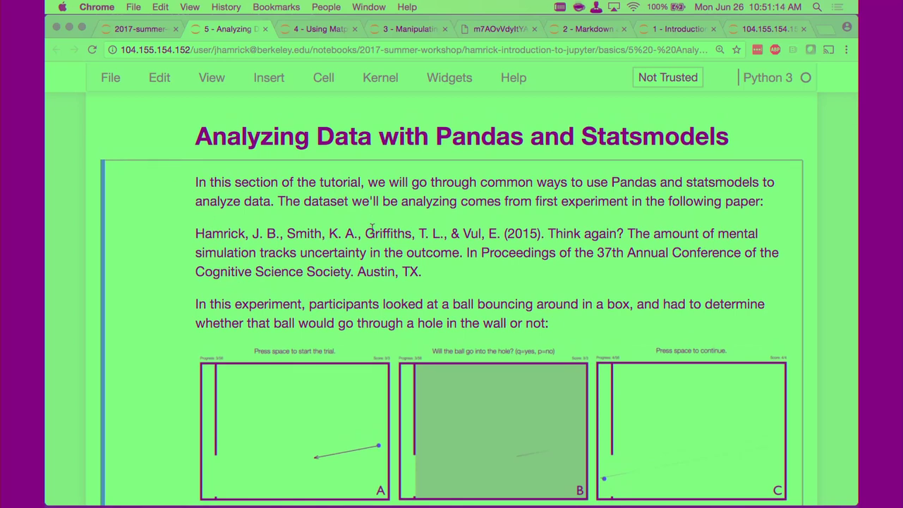
# - Look over the imports cell below the trial images, examining the %matplotlib inline line
pyautogui.scroll(-5, 429, 351)
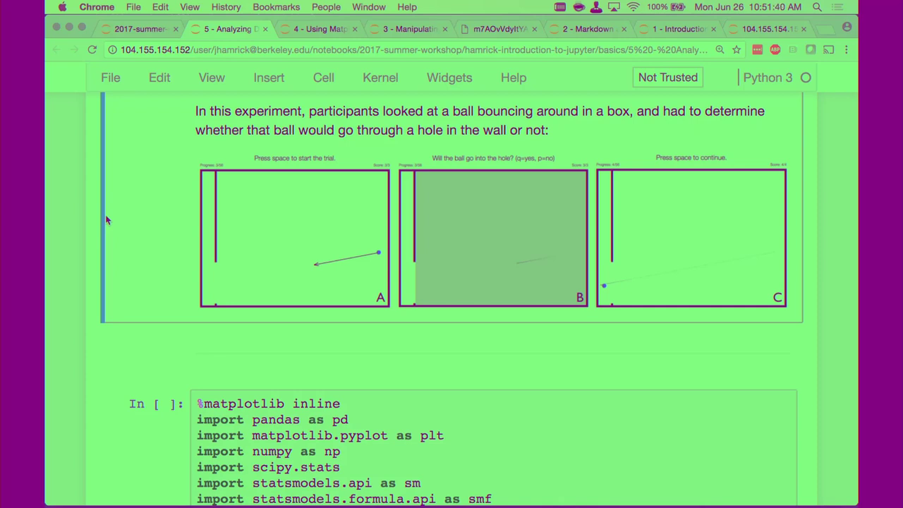
pyautogui.scroll(-3, 106, 214)
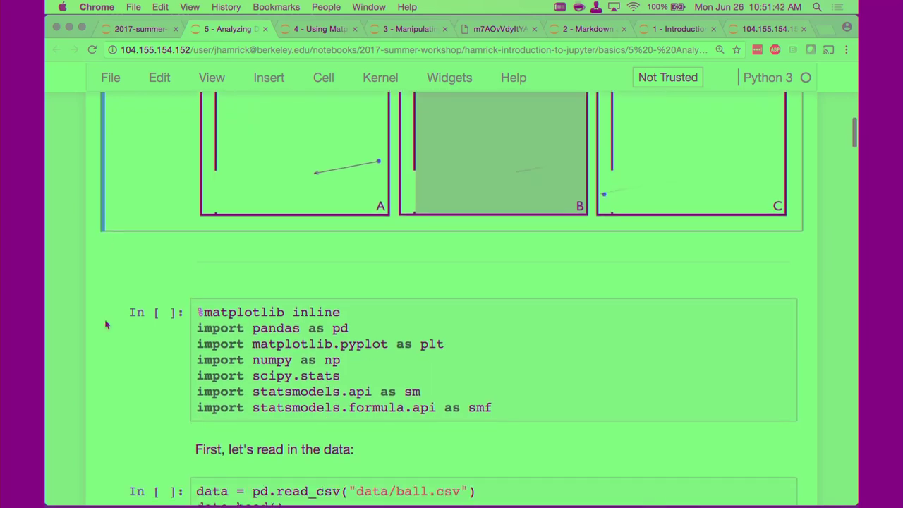
pyautogui.click(157, 359)
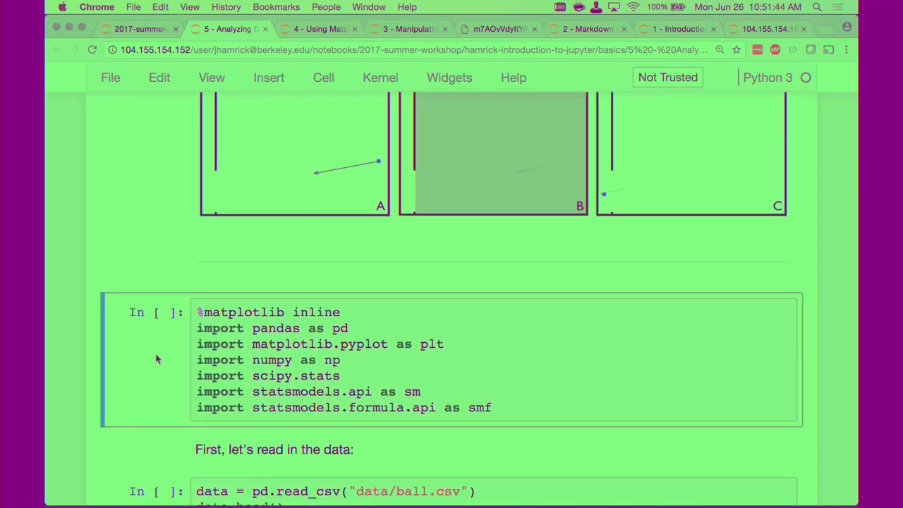
pyautogui.scroll(-2, 157, 359)
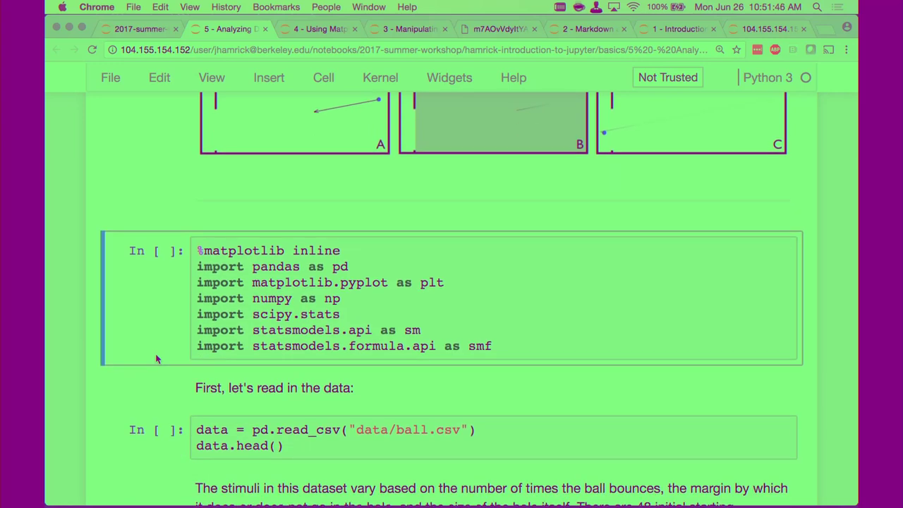
pyautogui.scroll(-1, 151, 359)
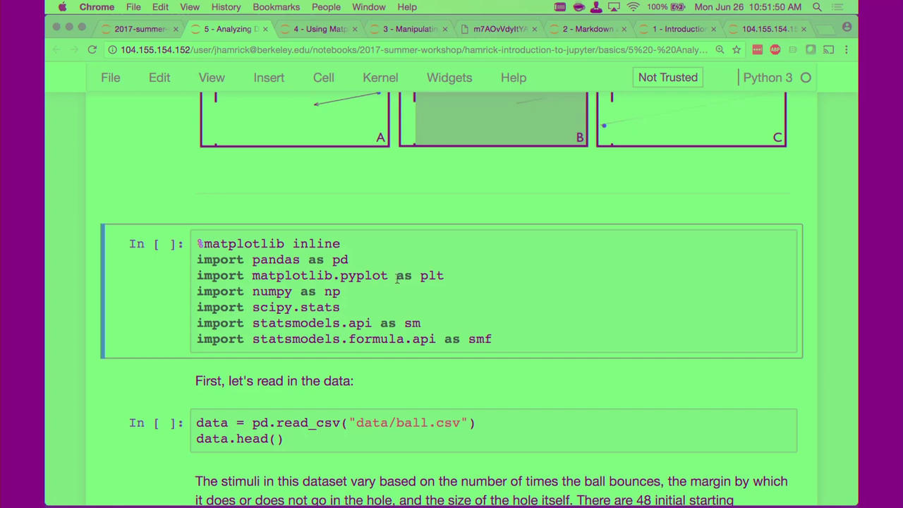
pyautogui.moveTo(194, 244); pyautogui.dragTo(316, 244)
pyautogui.click(316, 243)
pyautogui.click(164, 247)
pyautogui.scroll(-2, 164, 247)
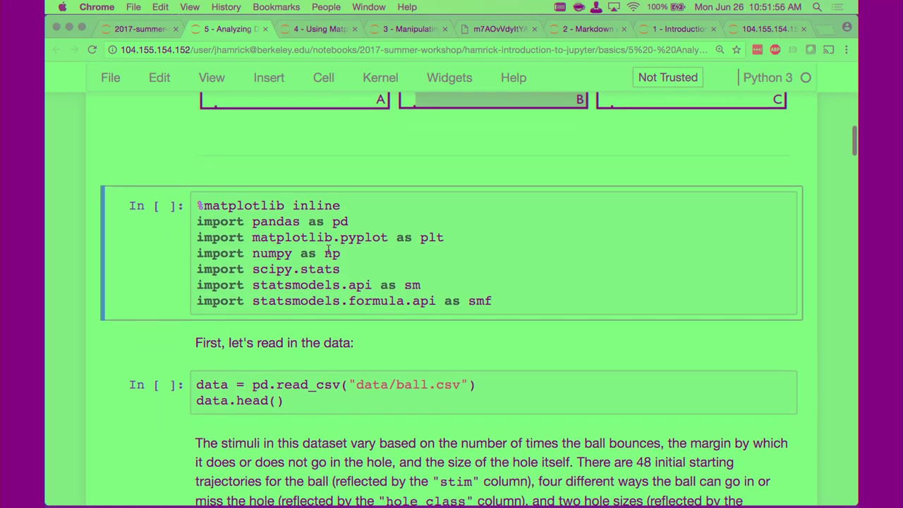
# - Examine the scipy.stats, statsmodels.api and statsmodels.formula.api import lines by highlighting them
pyautogui.moveTo(252, 268); pyautogui.dragTo(367, 277)
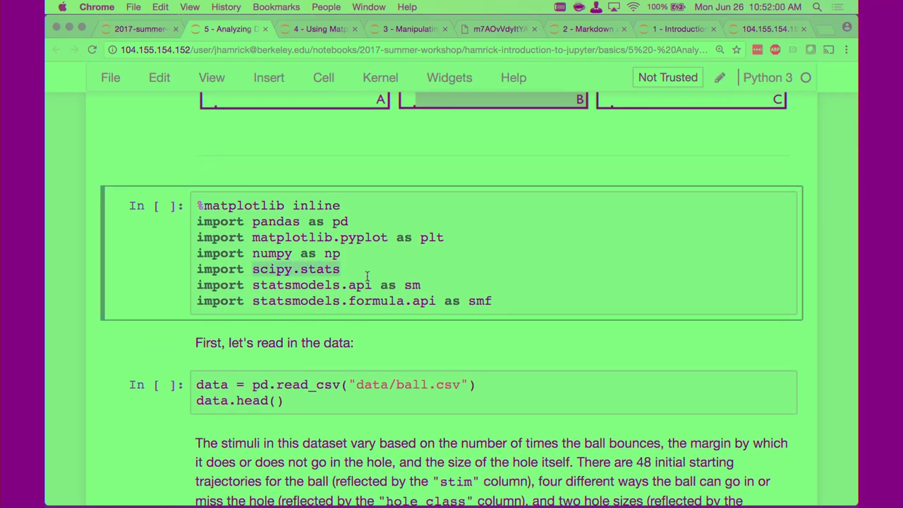
pyautogui.click(246, 278)
pyautogui.click(120, 267)
pyautogui.scroll(-2, 120, 266)
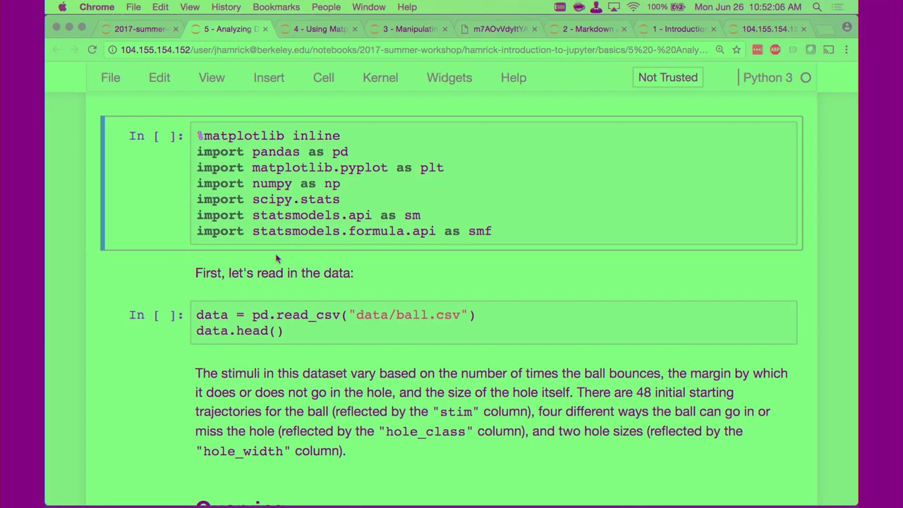
pyautogui.moveTo(252, 214); pyautogui.dragTo(506, 218)
pyautogui.click(382, 230)
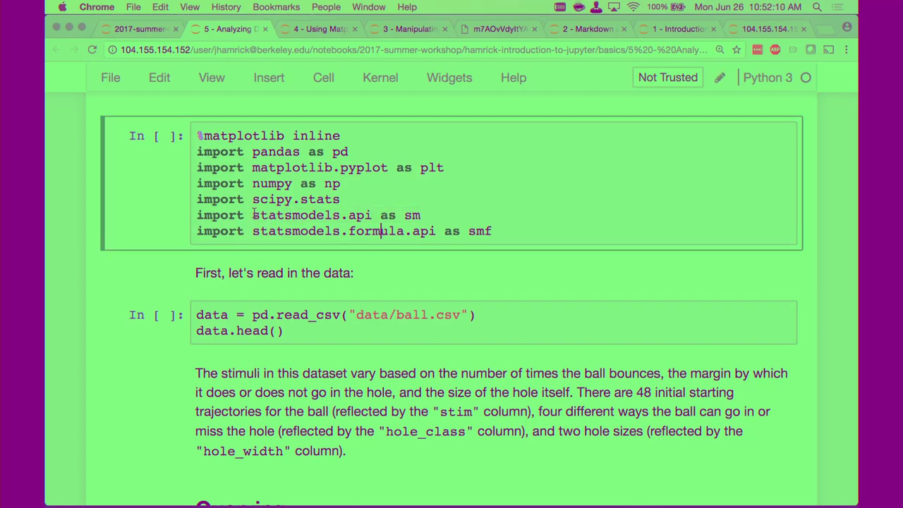
pyautogui.click(543, 223)
pyautogui.moveTo(238, 242); pyautogui.dragTo(185, 223)
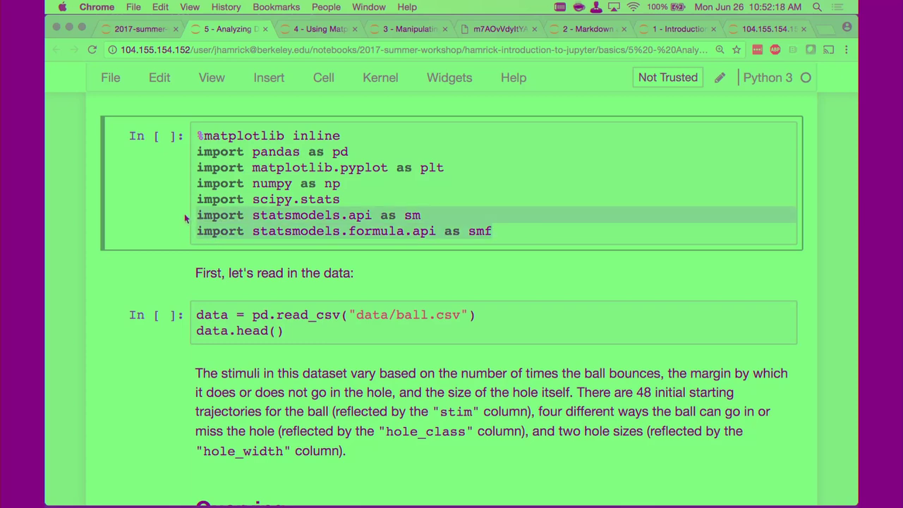
# - Run the cell that imports pandas, matplotlib, numpy, scipy.stats and statsmodels
pyautogui.press('super+s')
pyautogui.click(285, 182)
pyautogui.click(137, 210)
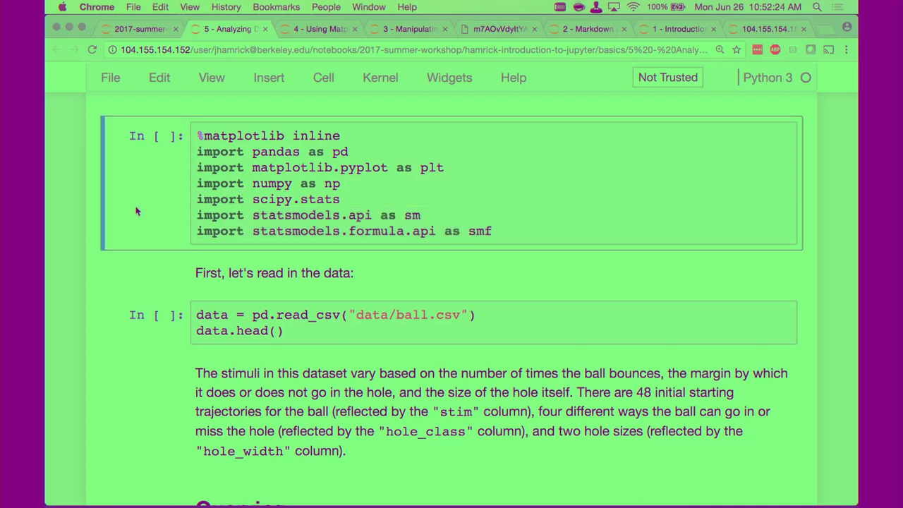
pyautogui.hotkey('shift', 'Return')
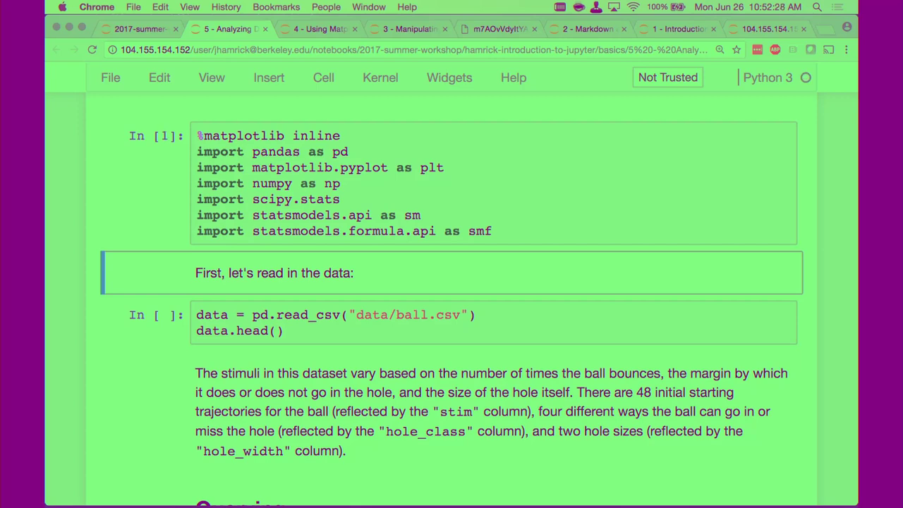
# - Run the cell that reads data/ball.csv into data and displays its first rows
pyautogui.scroll(-3, 285, 228)
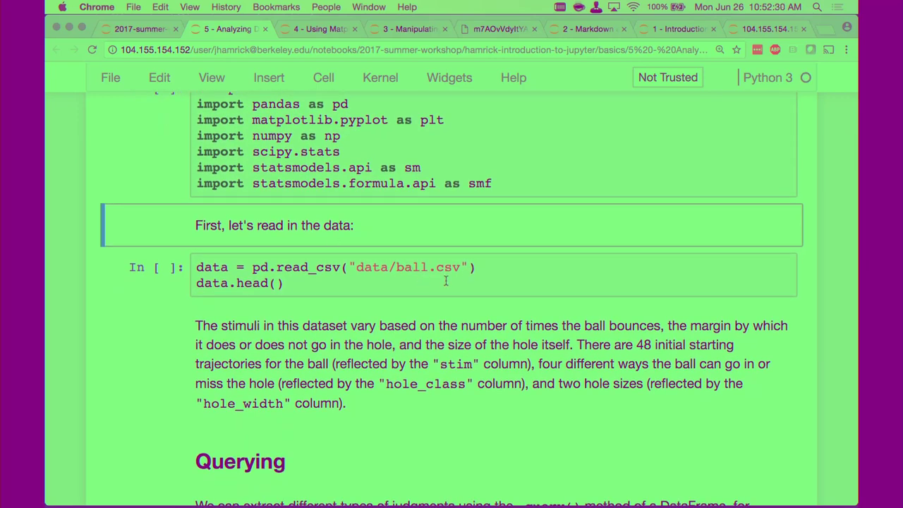
pyautogui.hotkey('shift', 'Return')
pyautogui.hotkey('shift', 'Return')
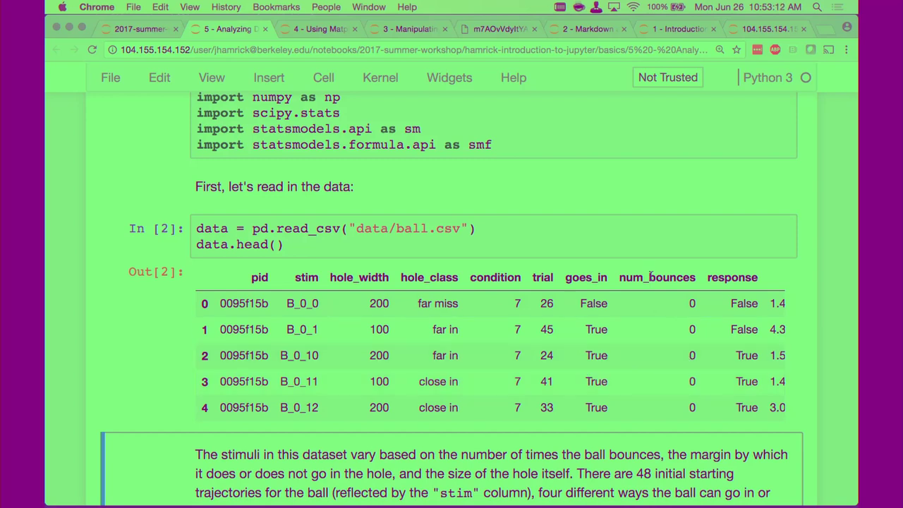
# - Examine the data.head() columns through rt, the stimuli description and the start of the Querying section
pyautogui.scroll(-1, 660, 376)
pyautogui.scroll(-1, 659, 376)
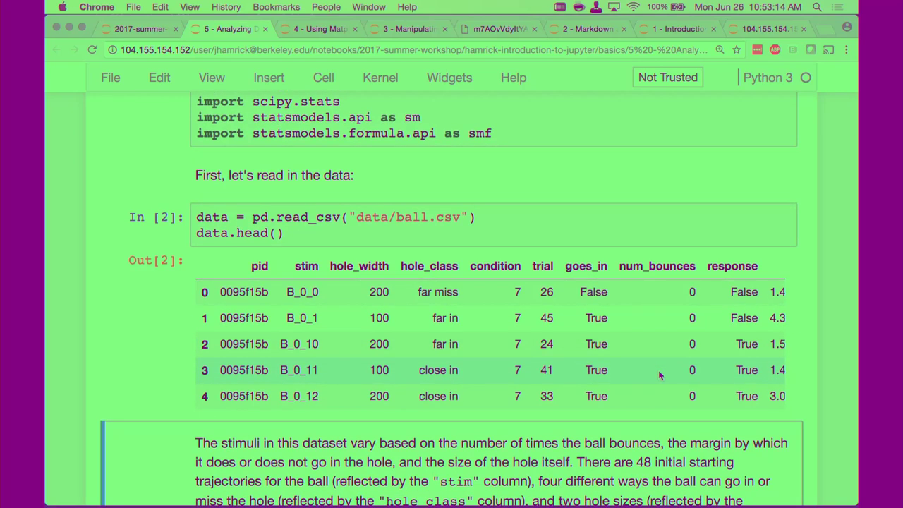
pyautogui.hscroll(2, 659, 376)
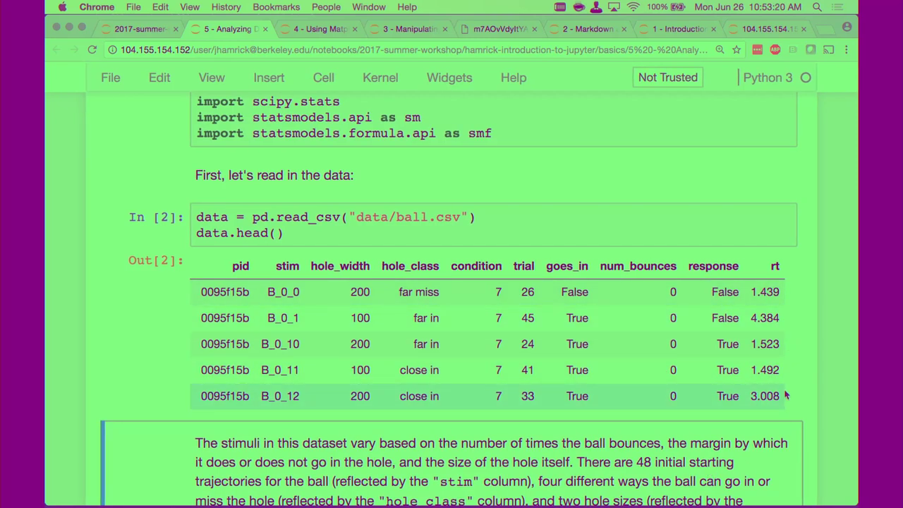
pyautogui.hscroll(-2, 705, 378)
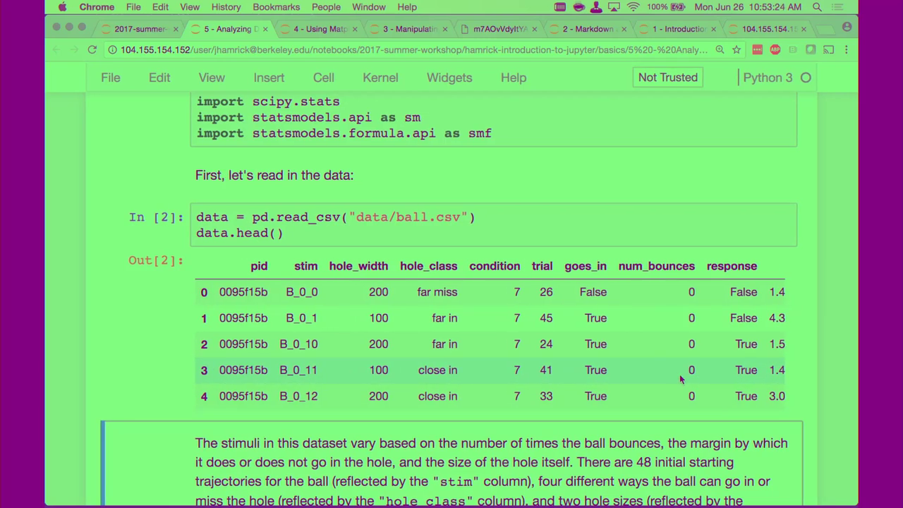
pyautogui.scroll(-5, 133, 317)
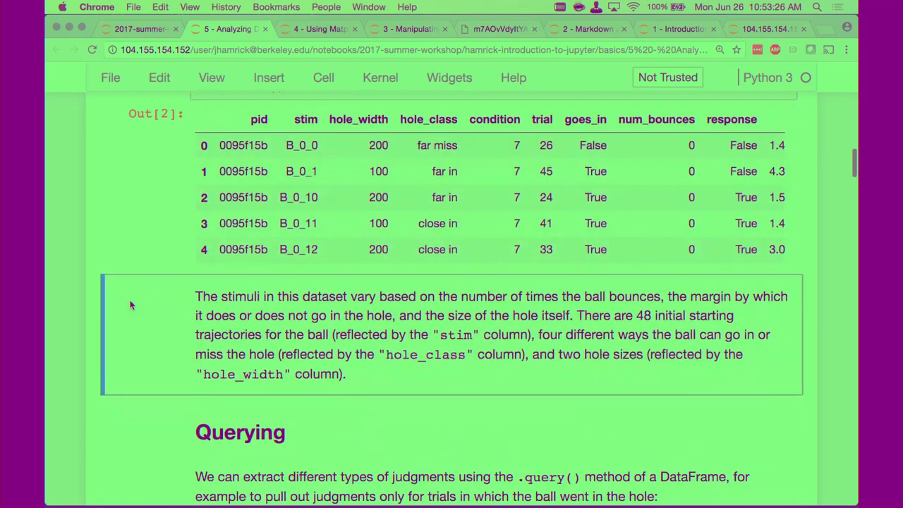
pyautogui.scroll(-2, 67, 283)
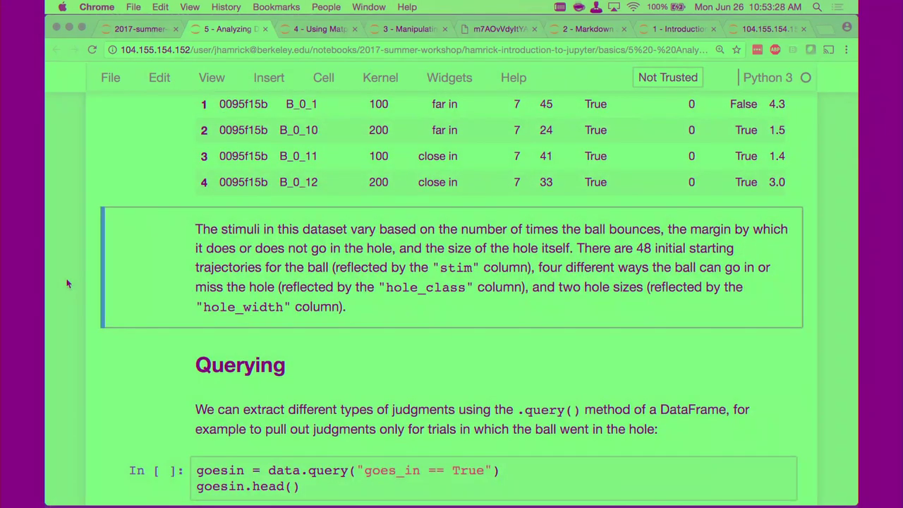
pyautogui.scroll(-1, 68, 283)
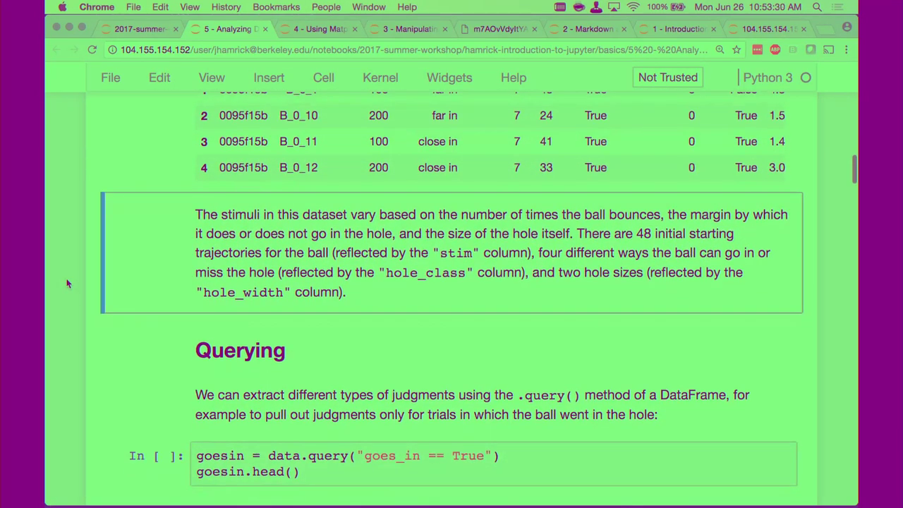
pyautogui.scroll(-4, 68, 283)
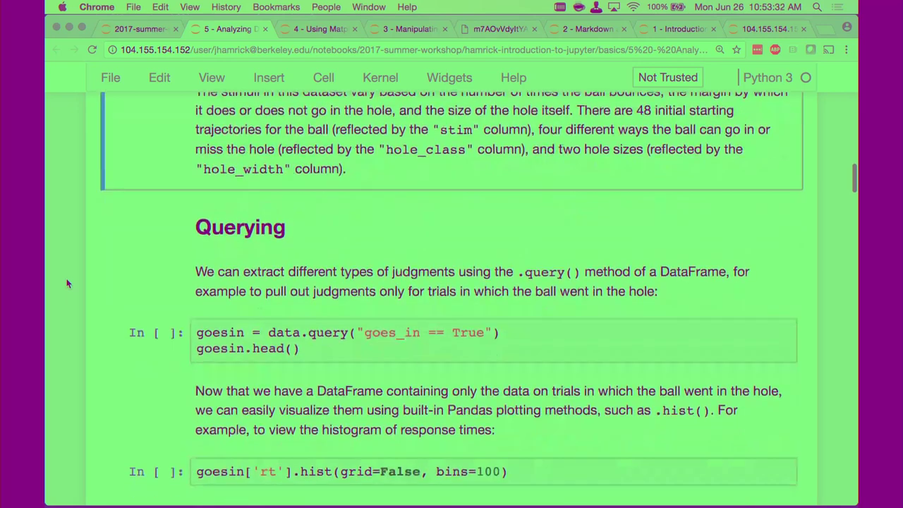
pyautogui.scroll(-2, 67, 282)
pyautogui.scroll(12, 67, 283)
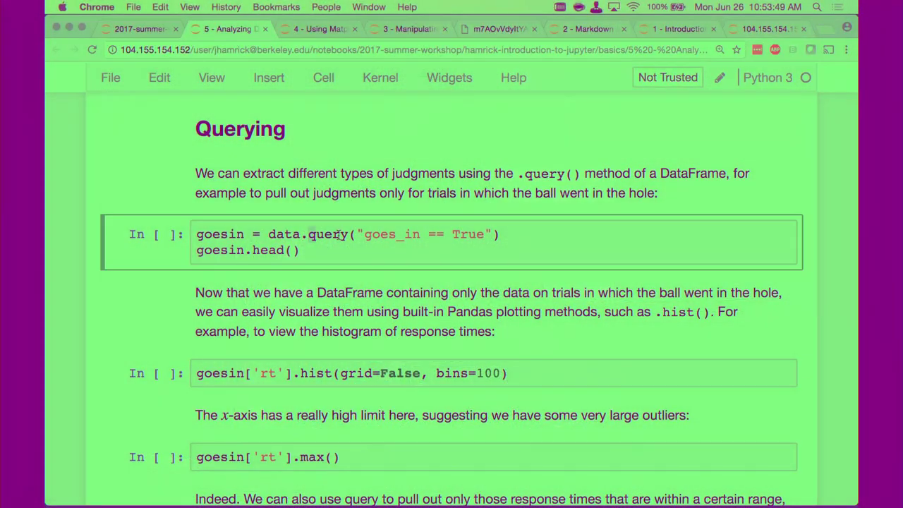
# - Highlight the "goes_in == True" condition in the goesin query cell and run the cell
pyautogui.moveTo(339, 235); pyautogui.dragTo(346, 235)
pyautogui.click(301, 237)
pyautogui.click(275, 234)
pyautogui.moveTo(365, 235); pyautogui.dragTo(491, 242)
pyautogui.hotkey('shift', 'Return')
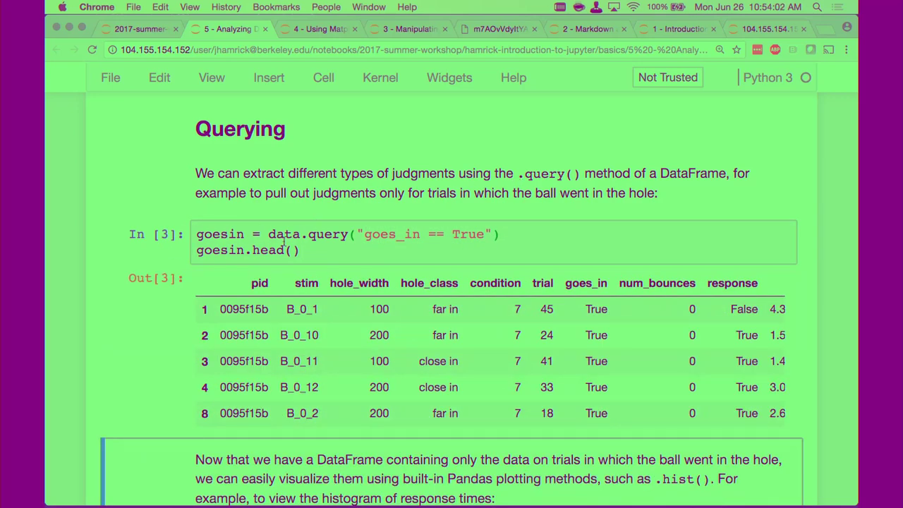
# - Insert a cell below the goesin table with data.query("rt > 0.2") and run it
pyautogui.scroll(-2, 201, 271)
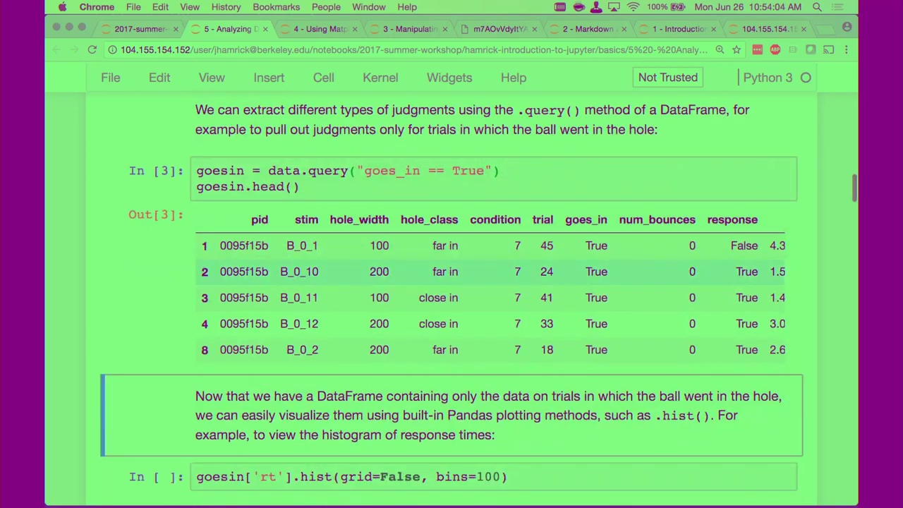
pyautogui.press('a')
pyautogui.press('Return')
pyautogui.write('d')
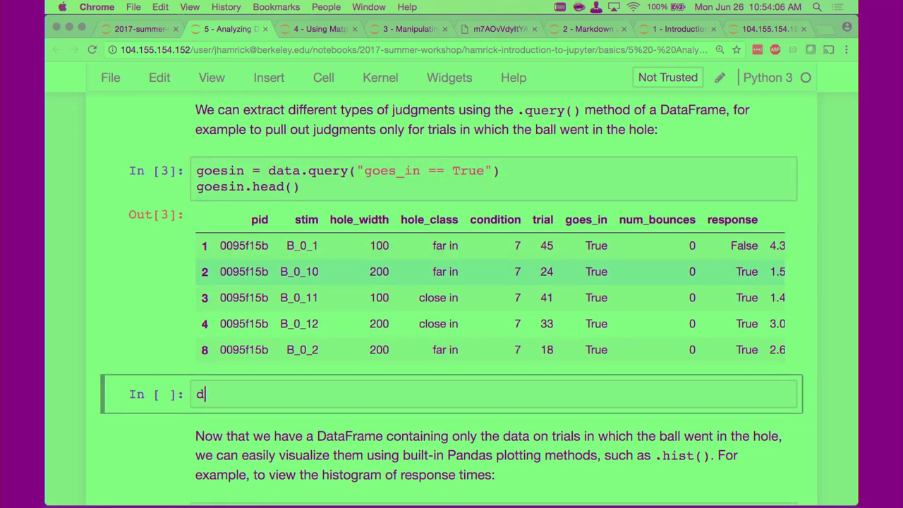
pyautogui.write('ata.query("rt > 200')
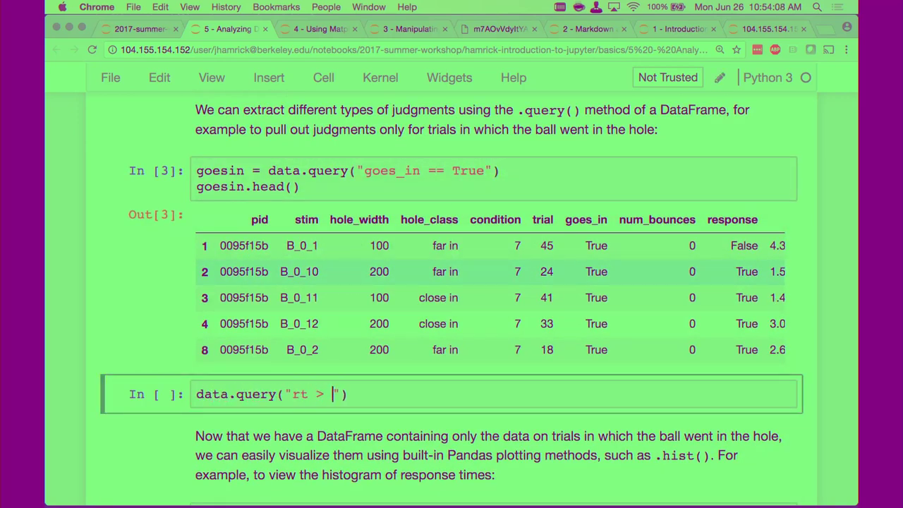
pyautogui.hscroll(2, 230, 259)
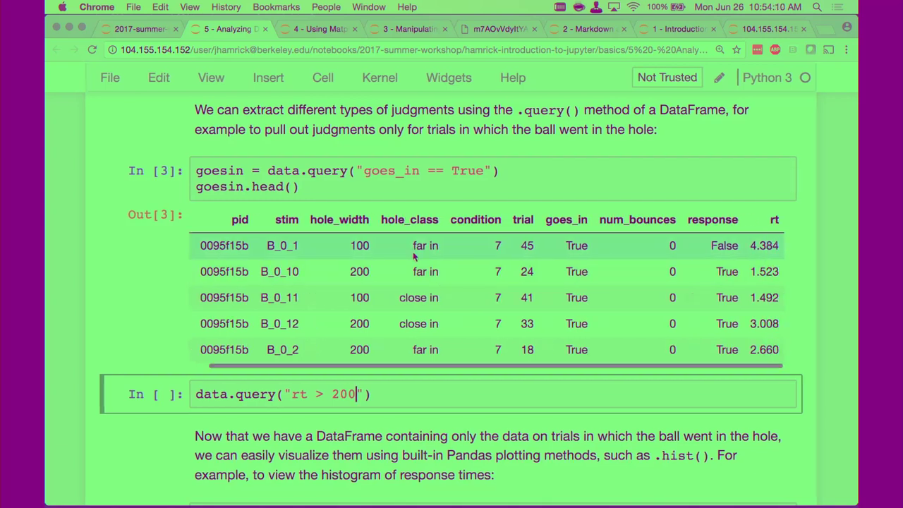
pyautogui.press('BackSpace')
pyautogui.press('BackSpace')
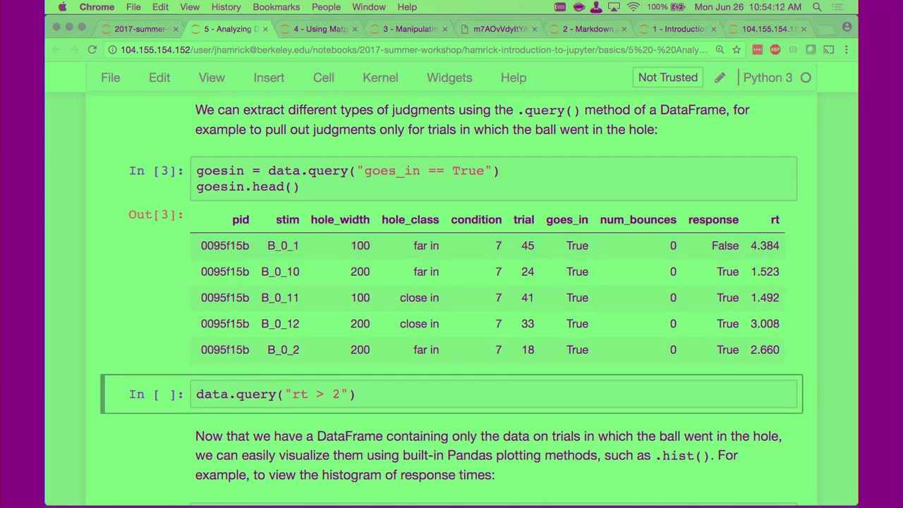
pyautogui.press('BackSpace')
pyautogui.write('0.2')
pyautogui.hotkey('ctrl', 'Return')
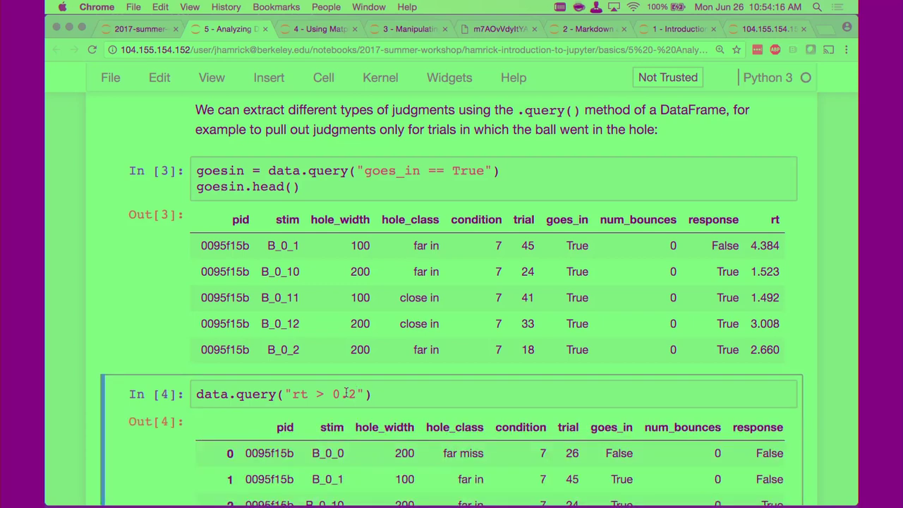
# - Extend the new query's condition with "and rt < 5"
pyautogui.scroll(-1, 346, 396)
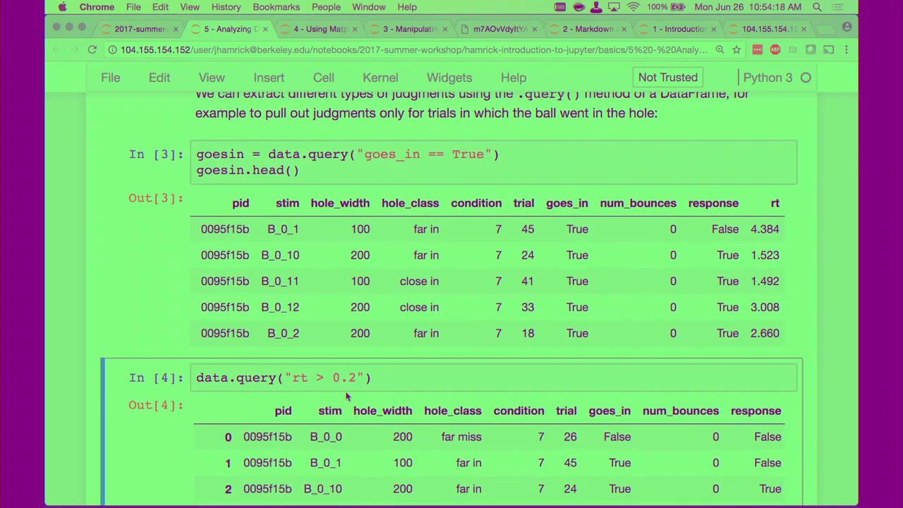
pyautogui.hotkey('ctrl', 's')
pyautogui.write('and r')
pyautogui.write('t < ')
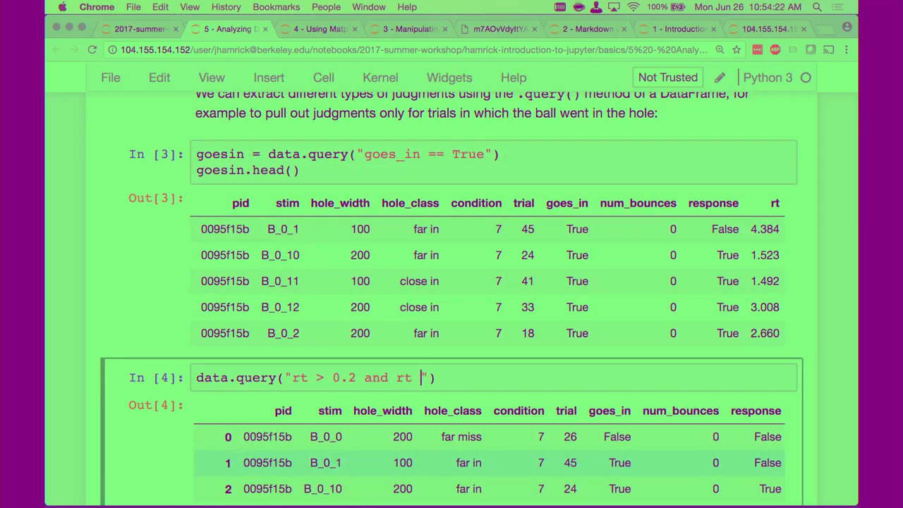
pyautogui.write('5')
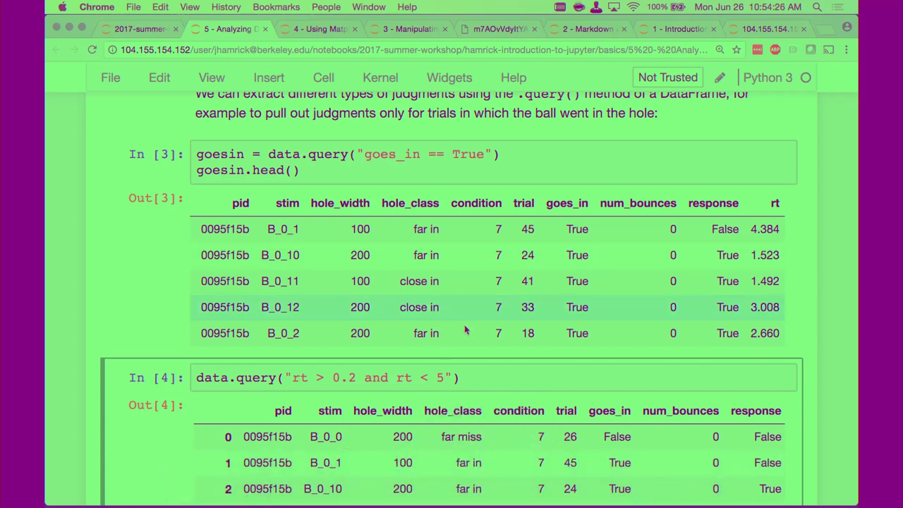
# - Change the query's second condition to hole_width == 200, run the cell and look through the filtered rows
pyautogui.doubleClick(404, 377)
pyautogui.write('hole_wid')
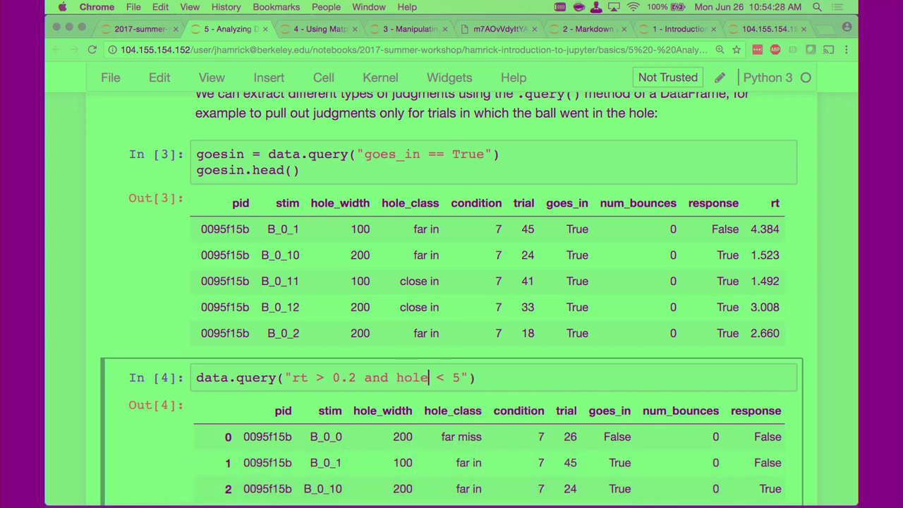
pyautogui.write('th')
pyautogui.press('Delete')
pyautogui.press('Delete')
pyautogui.press('Delete')
pyautogui.press('Delete')
pyautogui.write('== 200')
pyautogui.hotkey('ctrl', 'Return')
pyautogui.scroll(-3, 81, 202)
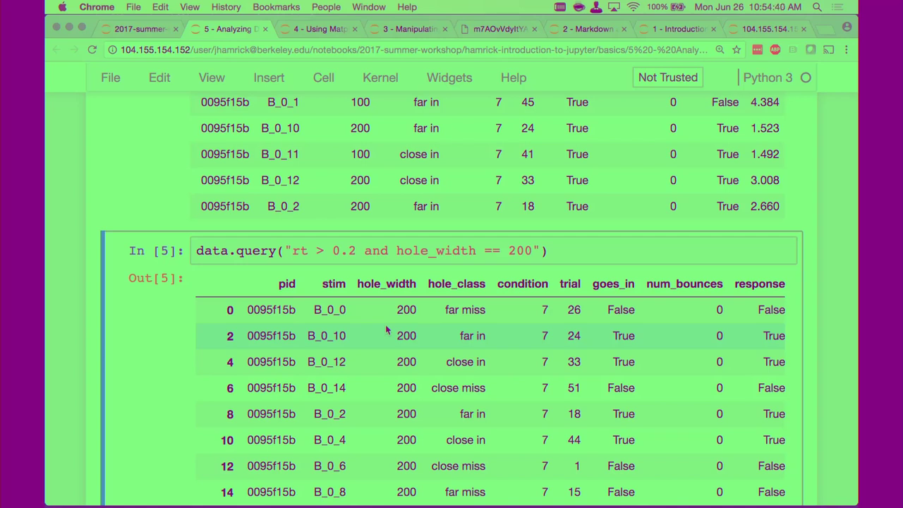
pyautogui.scroll(-10, 125, 265)
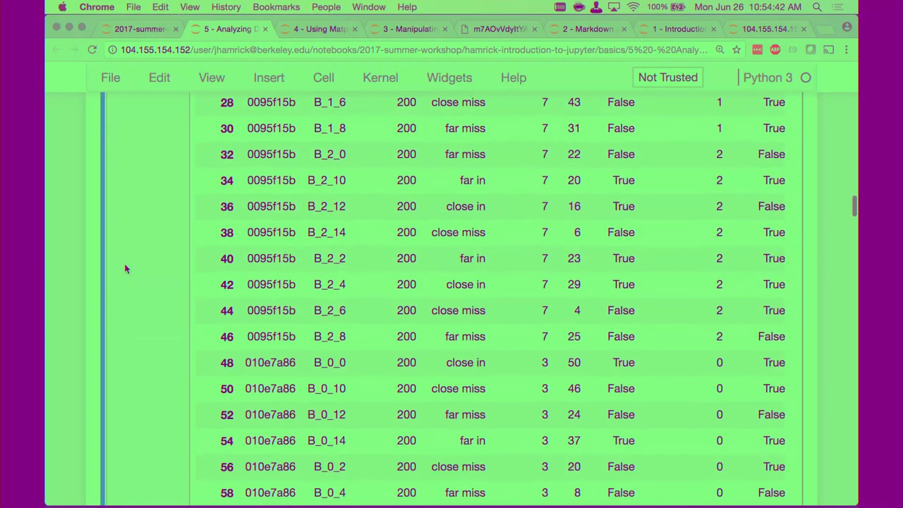
# - Append .head() to the data.query("rt > 0.2 and hole_width == 200") call and run the cell
pyautogui.scroll(10, 125, 268)
pyautogui.click(613, 134)
pyautogui.write('.head()')
pyautogui.hotkey('shift', 'Return')
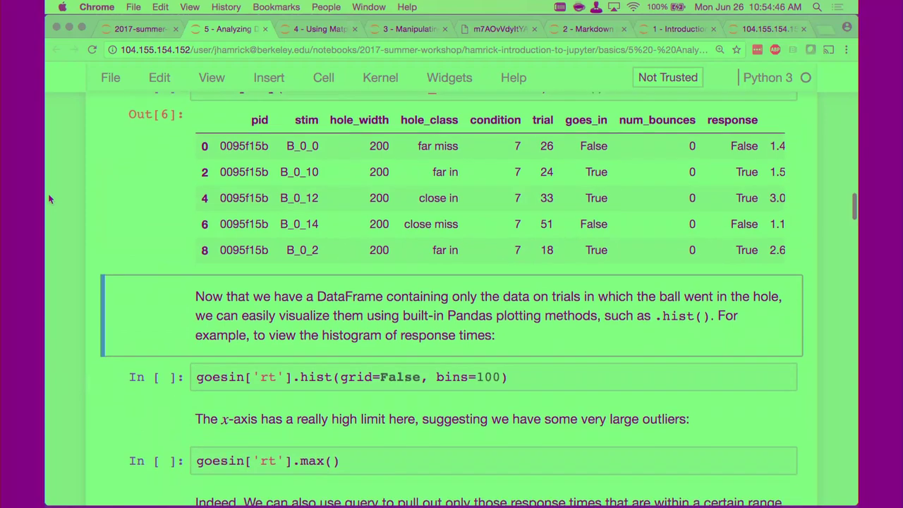
# - Run the goesin['rt'].hist(grid=False, bins=100) cell to plot the histogram of response times
pyautogui.scroll(-1, 55, 99)
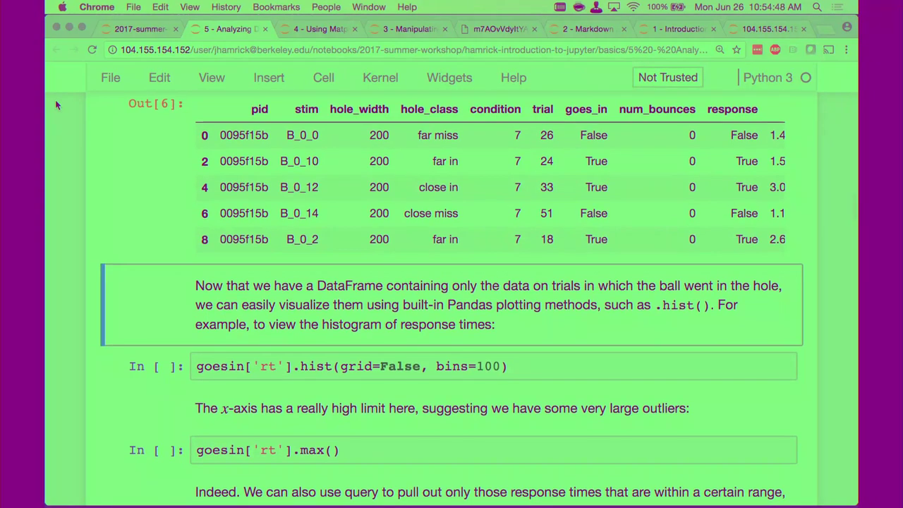
pyautogui.hotkey('shift', 'Return')
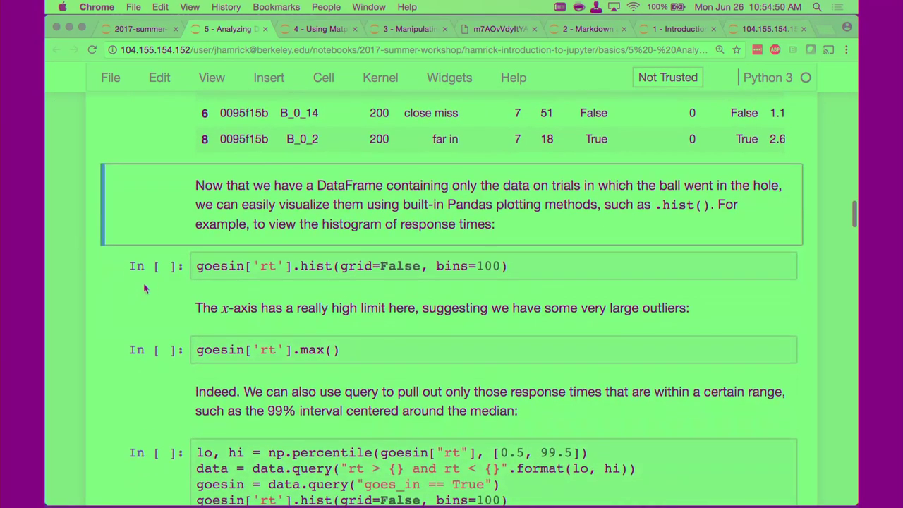
pyautogui.scroll(-5, 155, 267)
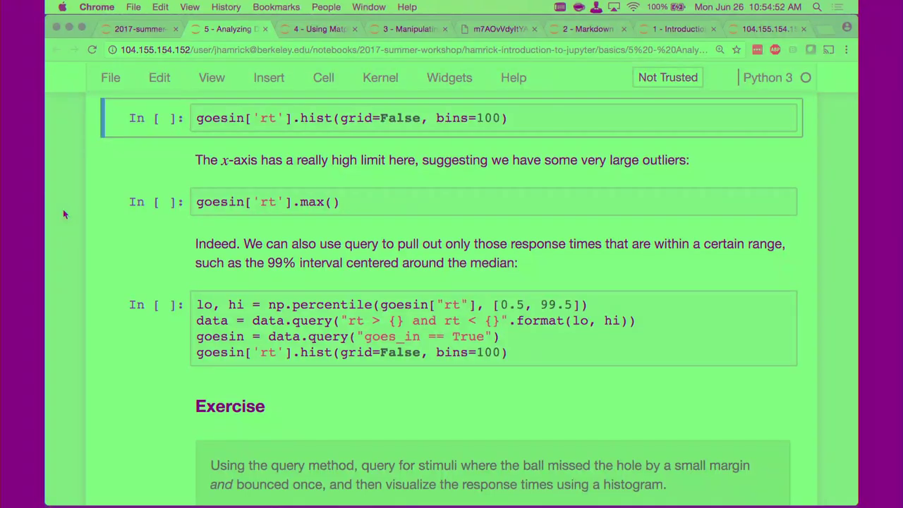
pyautogui.hotkey('shift', 'Return')
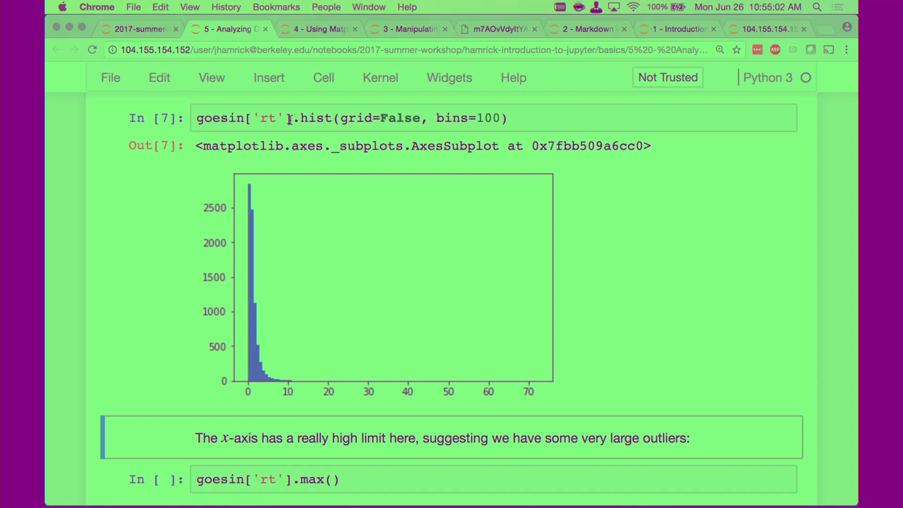
pyautogui.moveTo(196, 119); pyautogui.dragTo(294, 120)
pyautogui.click(243, 122)
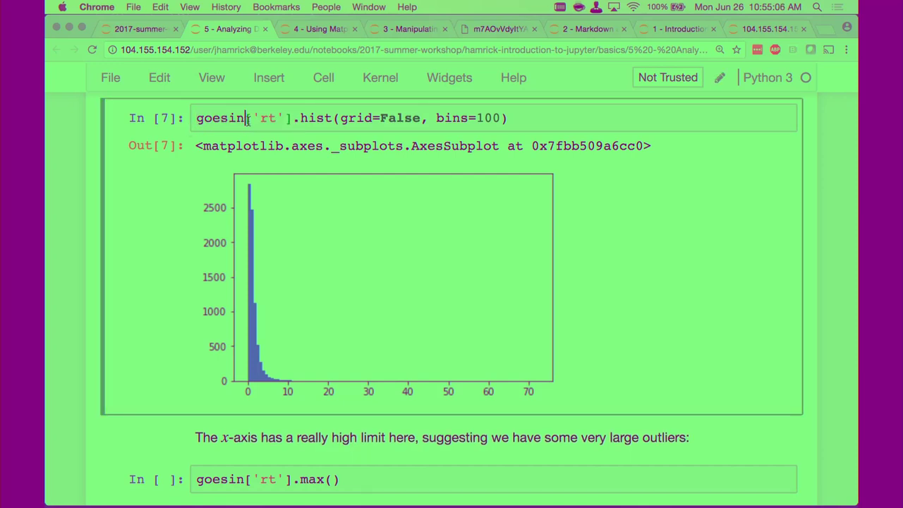
pyautogui.moveTo(291, 119); pyautogui.dragTo(242, 120)
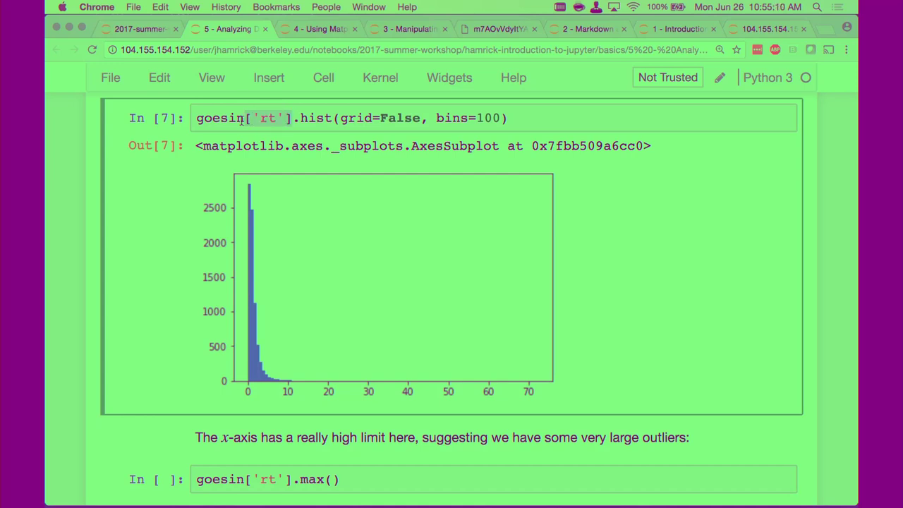
# - Insert a code cell above the response-time histogram cell containing plt.hist(goesin['rt']), without running it
pyautogui.press('End')
pyautogui.click(277, 189)
pyautogui.press('a')
pyautogui.click(252, 121)
pyautogui.write("plt.hist(goesin['")
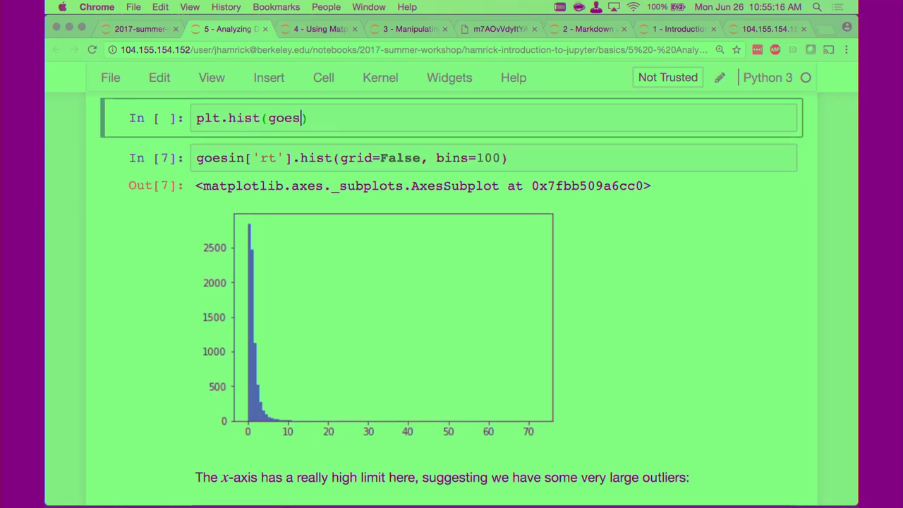
pyautogui.write("rt'])")
pyautogui.press('Escape')
# - Examine the pandas hist call with its grid and bins arguments and the response-time histogram below it
pyautogui.click(302, 157)
pyautogui.moveTo(311, 156); pyautogui.dragTo(569, 158)
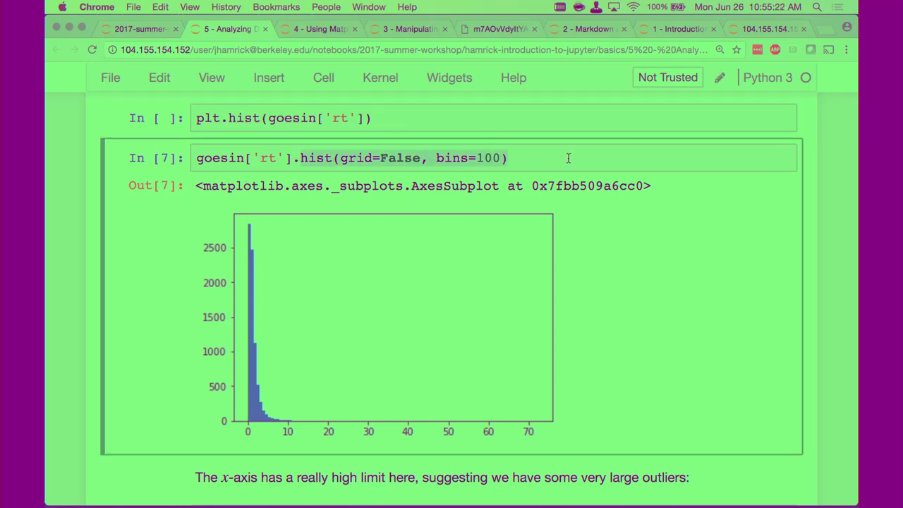
pyautogui.click(563, 158)
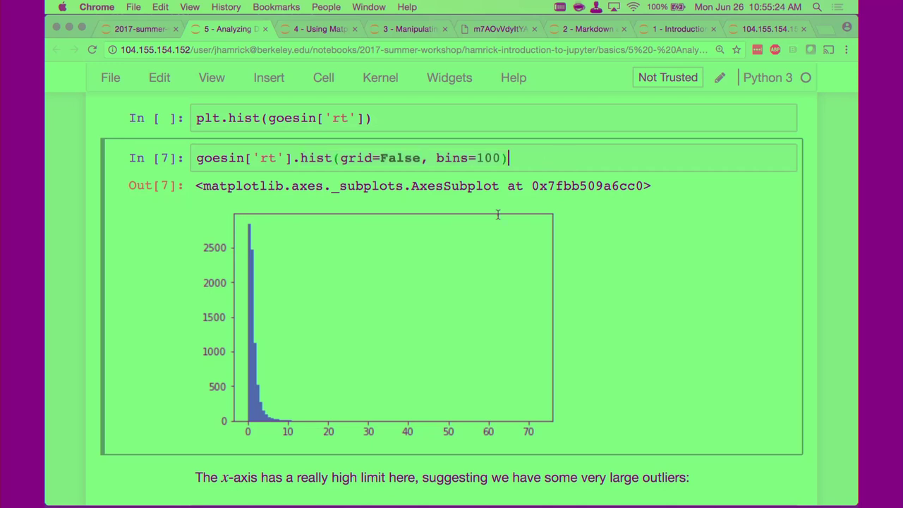
pyautogui.click(464, 265)
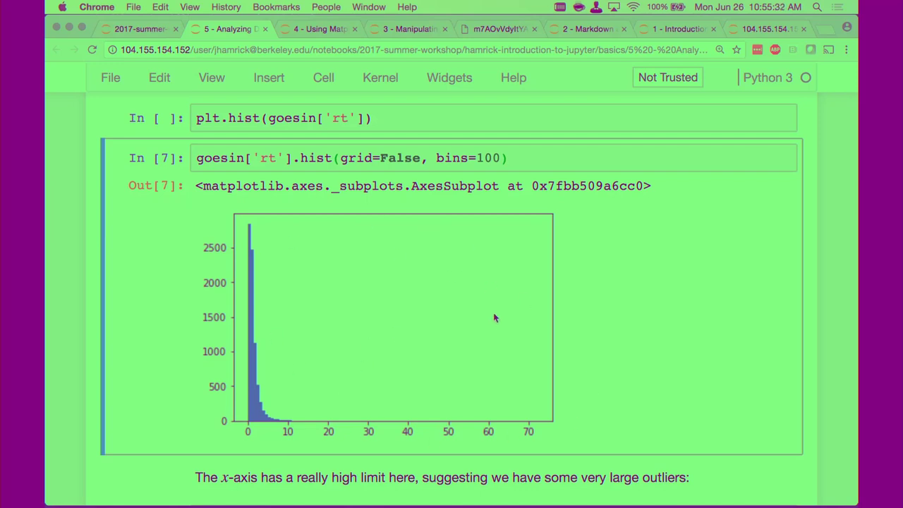
pyautogui.scroll(-3, 495, 318)
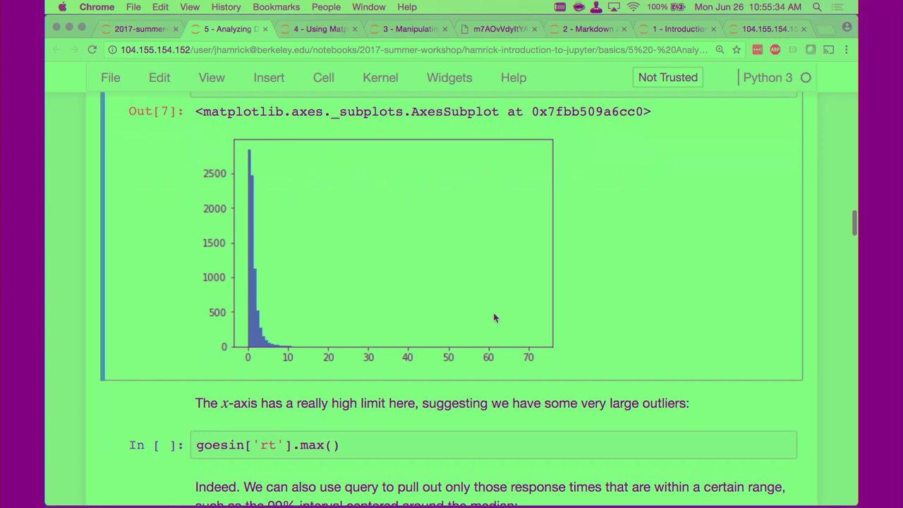
pyautogui.scroll(1, 495, 318)
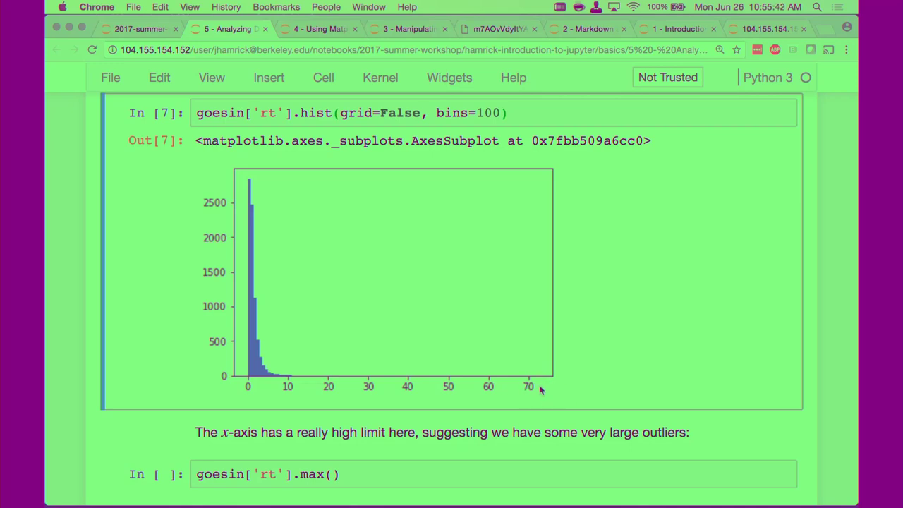
# - Run the goesin['rt'].max() cell to compute the largest response time
pyautogui.scroll(-2, 532, 385)
pyautogui.click(162, 376)
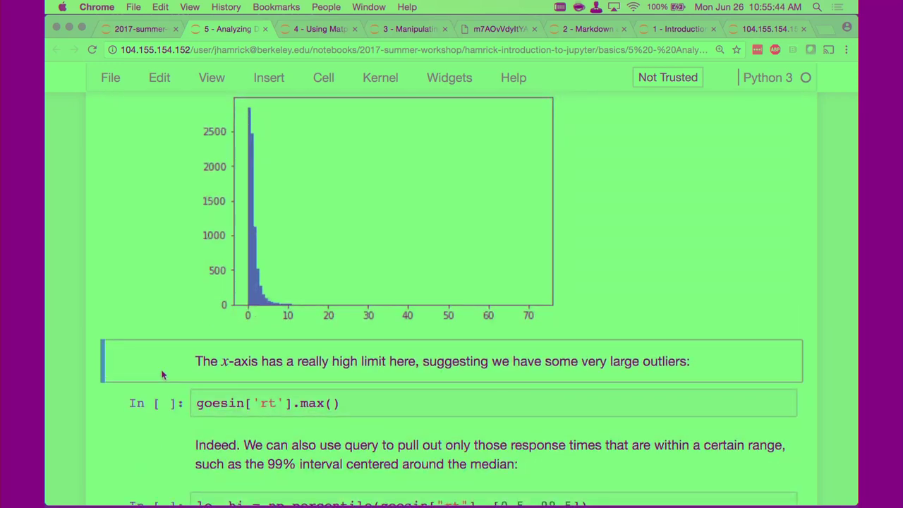
pyautogui.hotkey('shift', 'Return')
pyautogui.hotkey('shift', 'Return')
pyautogui.scroll(-1, 177, 317)
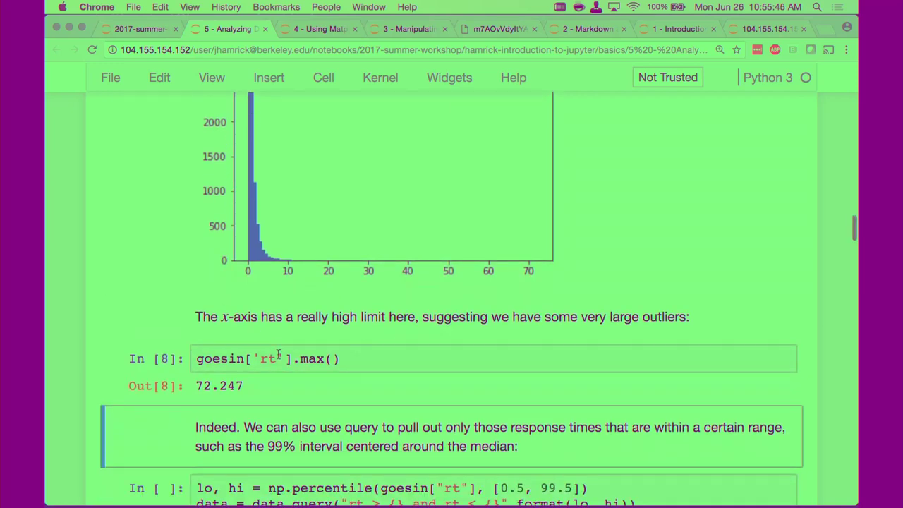
# - Review the goesin['rt'].max() cell with its output and the explanation of range filtering below it
pyautogui.moveTo(198, 360); pyautogui.dragTo(294, 361)
pyautogui.click(293, 360)
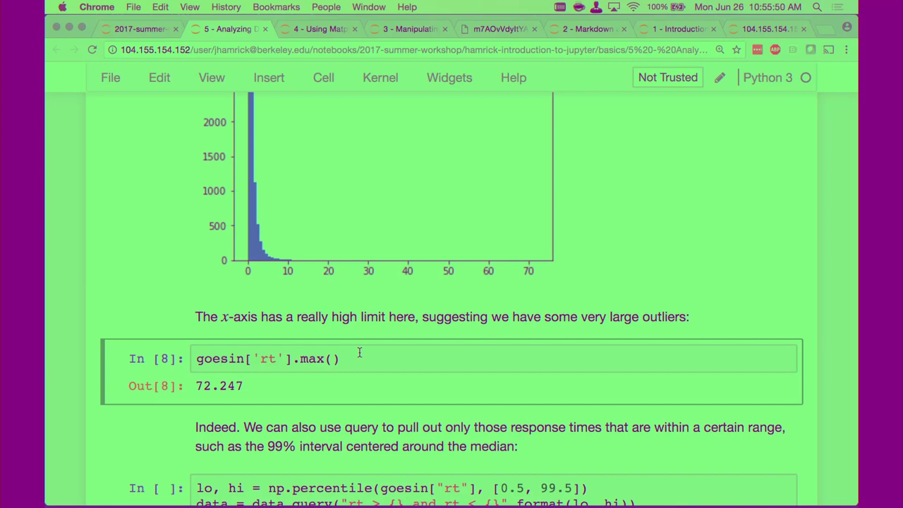
pyautogui.click(251, 412)
pyautogui.click(162, 392)
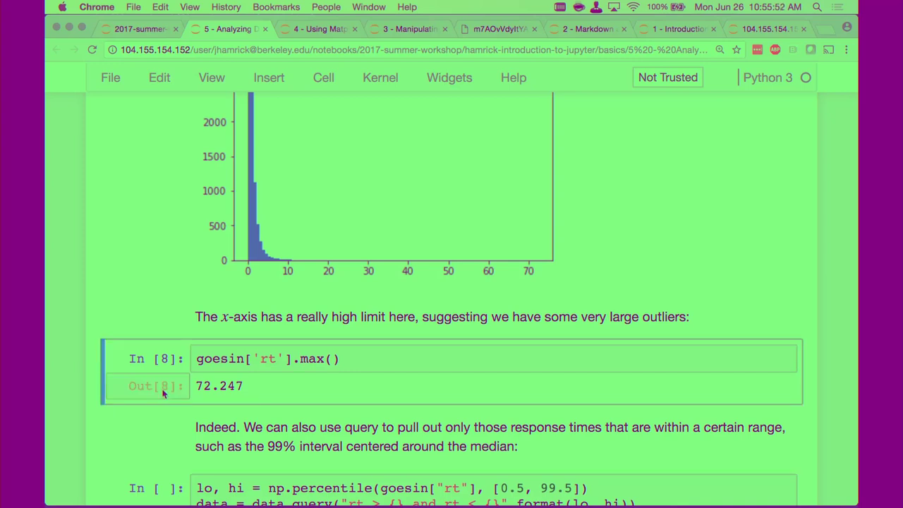
pyautogui.scroll(-1, 162, 393)
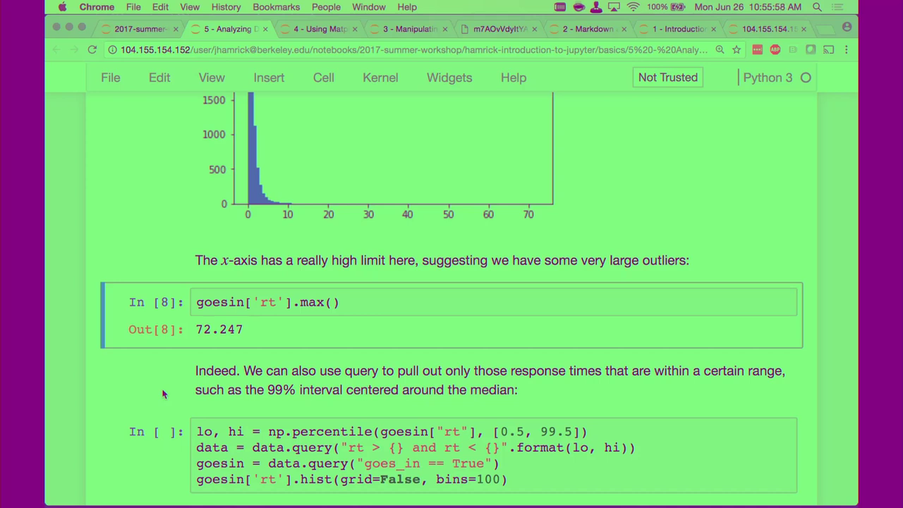
pyautogui.scroll(-1, 162, 393)
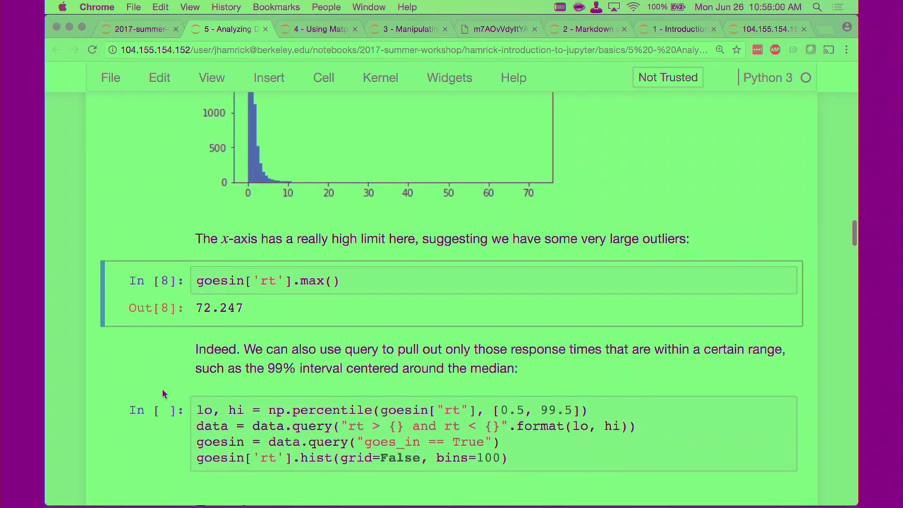
pyautogui.scroll(-1, 162, 393)
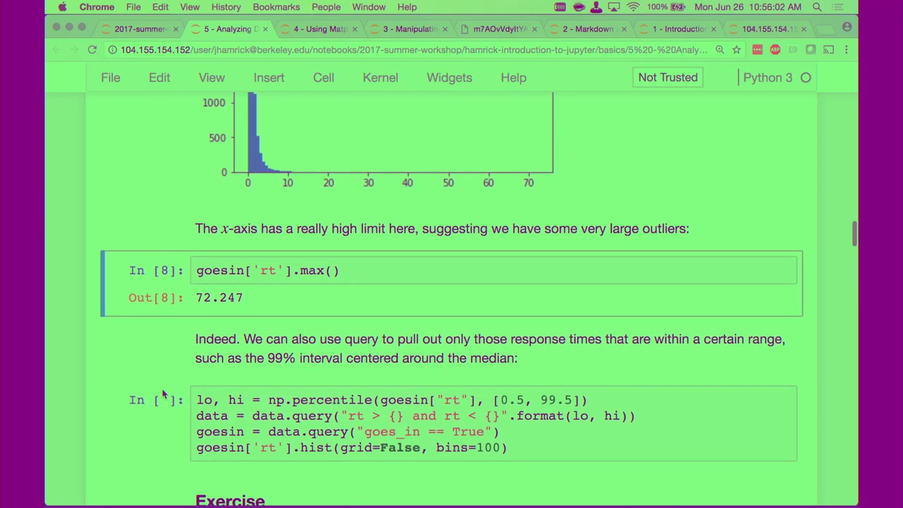
# - Examine the 99% interval code, focusing on the np.percentile call and the data.query line that uses lo and hi
pyautogui.click(177, 336)
pyautogui.scroll(-1, 177, 336)
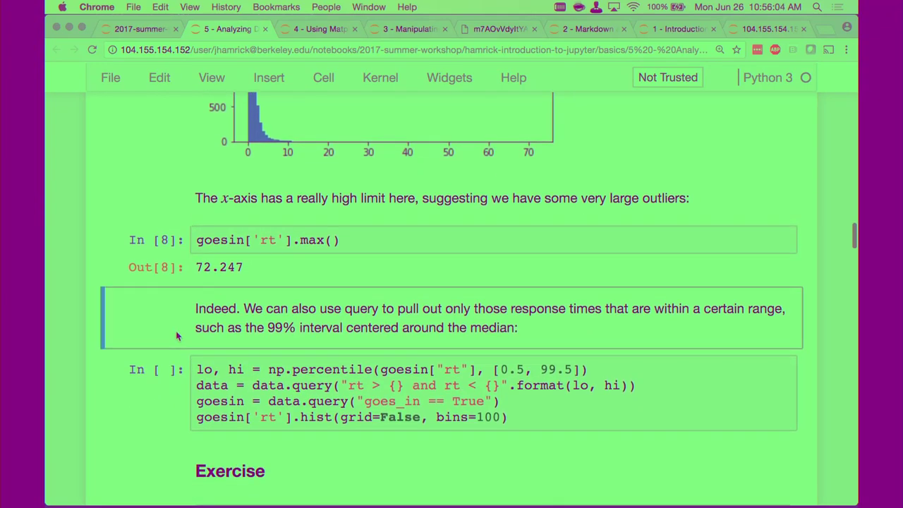
pyautogui.scroll(-1, 175, 338)
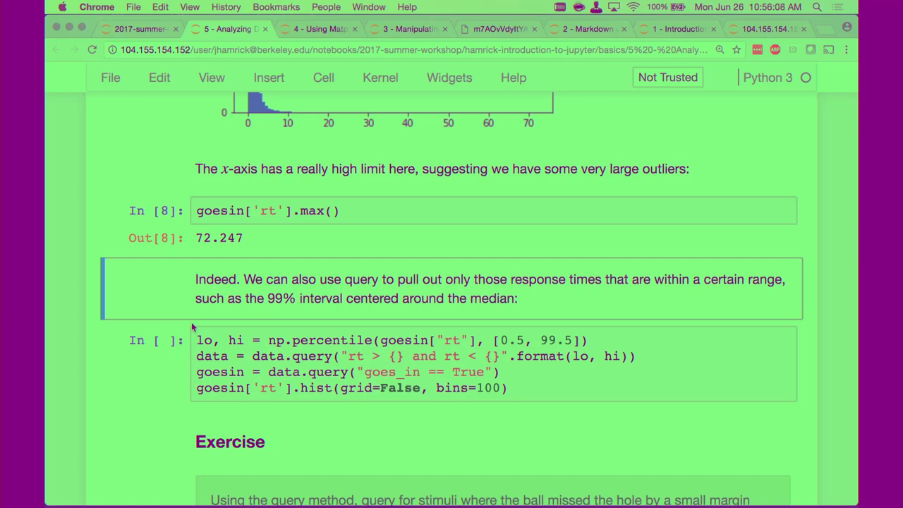
pyautogui.scroll(-1, 192, 326)
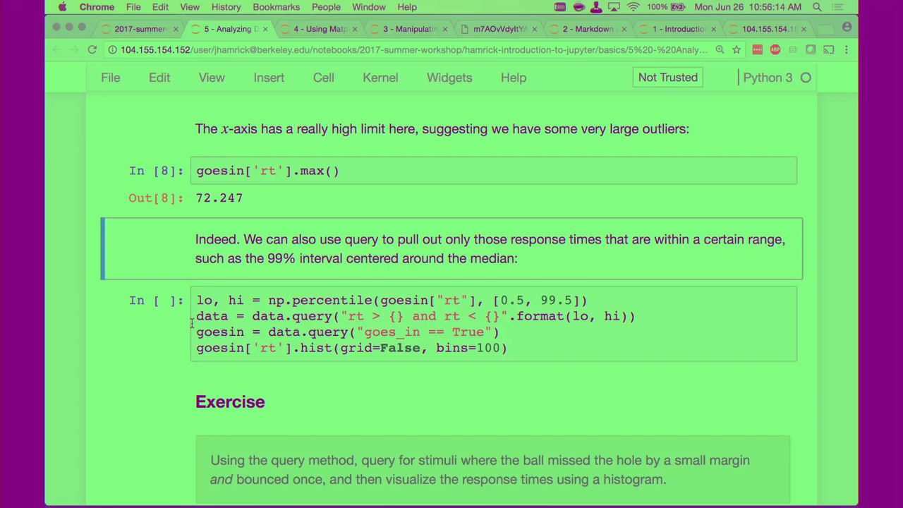
pyautogui.click(191, 322)
pyautogui.scroll(-1, 338, 296)
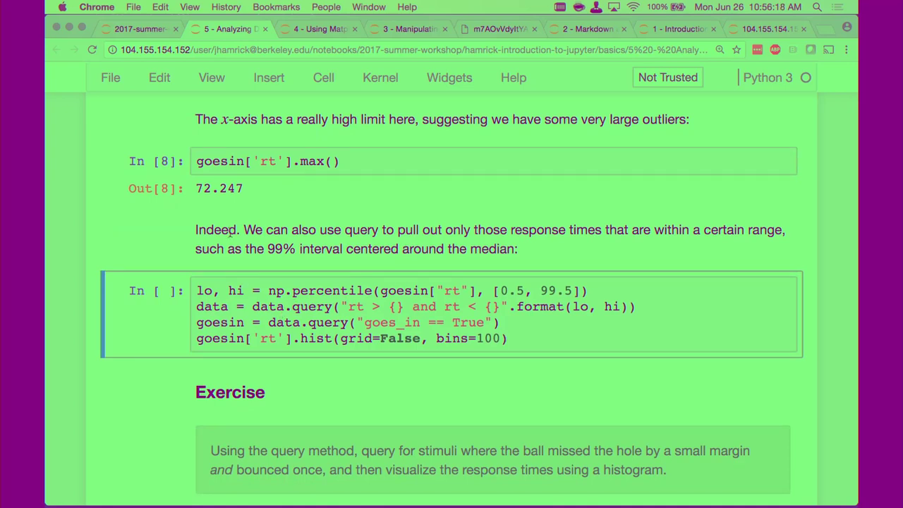
pyautogui.press('super+s')
pyautogui.moveTo(268, 322); pyautogui.dragTo(375, 306)
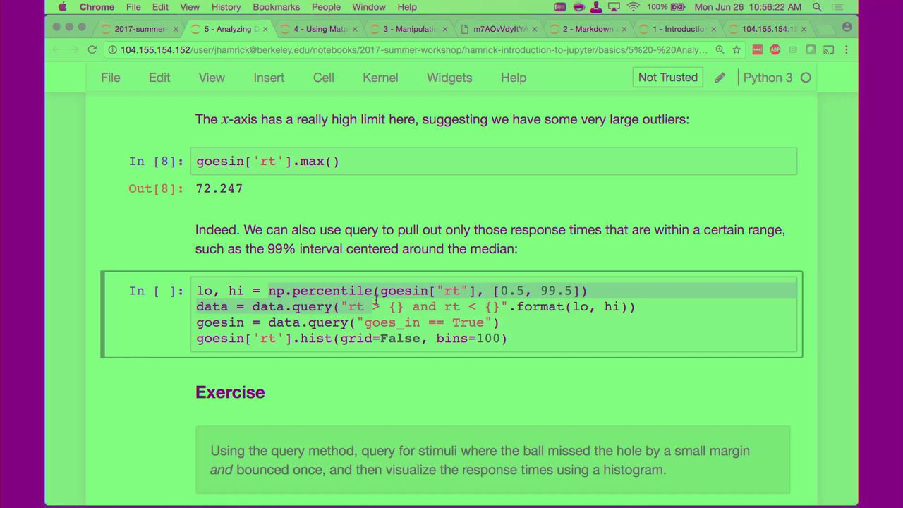
pyautogui.click(495, 297)
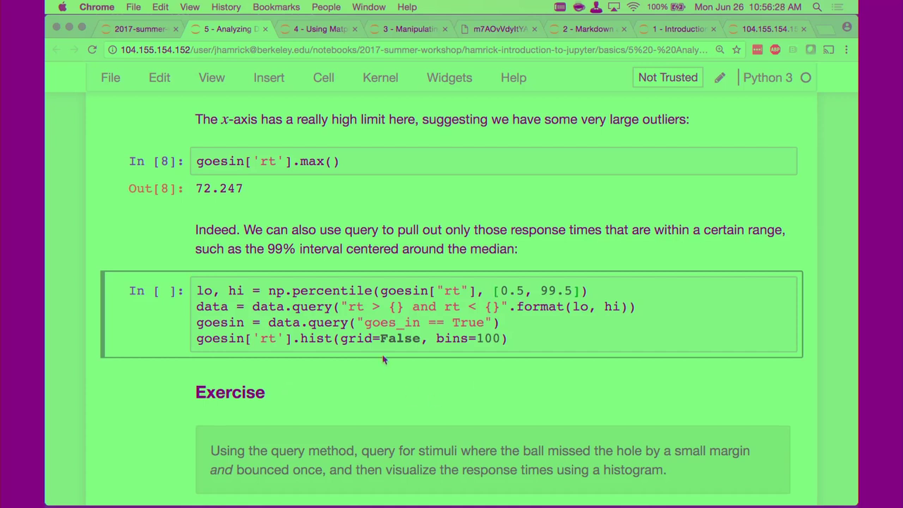
pyautogui.moveTo(253, 306); pyautogui.dragTo(668, 302)
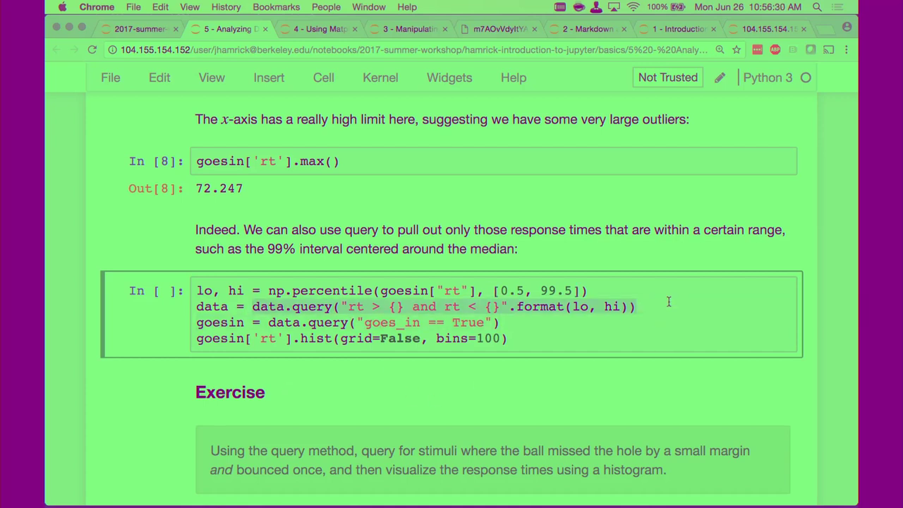
pyautogui.click(643, 323)
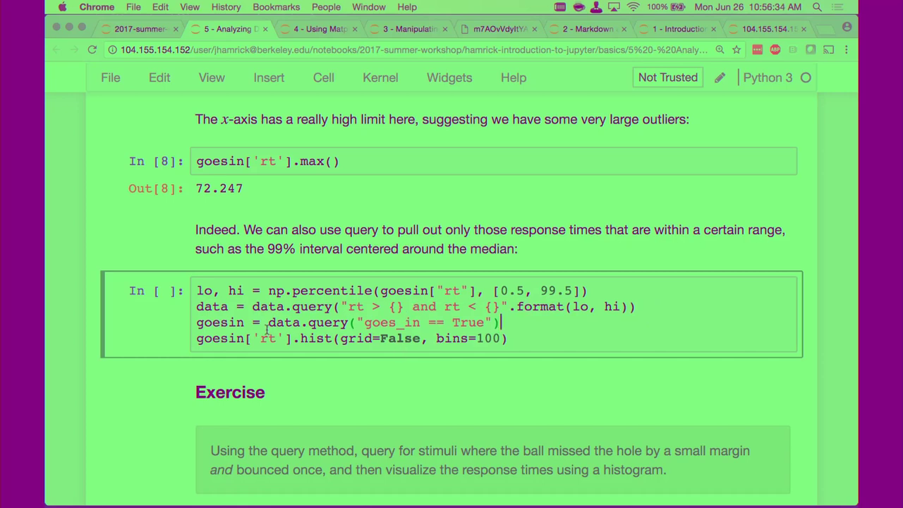
# - Run the percentile filtering cell to plot the histogram of response times within the 99% interval
pyautogui.click(131, 319)
pyautogui.scroll(-1, 131, 319)
pyautogui.hotkey('shift', 'Return')
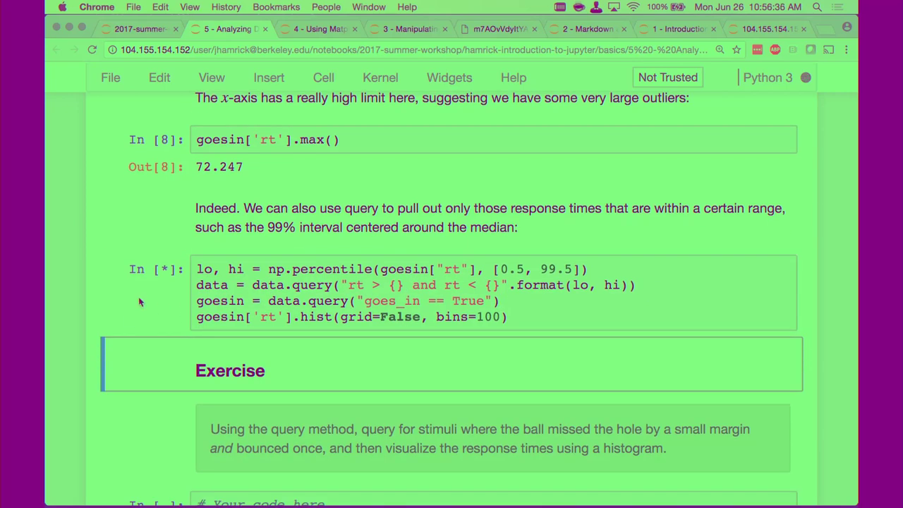
pyautogui.scroll(-5, 148, 212)
pyautogui.scroll(2, 151, 173)
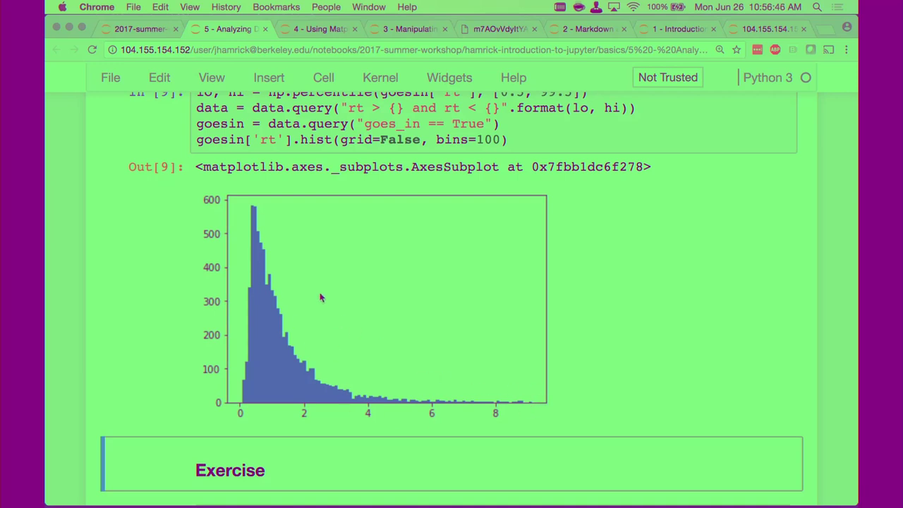
# - Start the answer in the query exercise's code cell with an empty data.query("") call
pyautogui.scroll(-1, 122, 284)
pyautogui.scroll(-2, 46, 276)
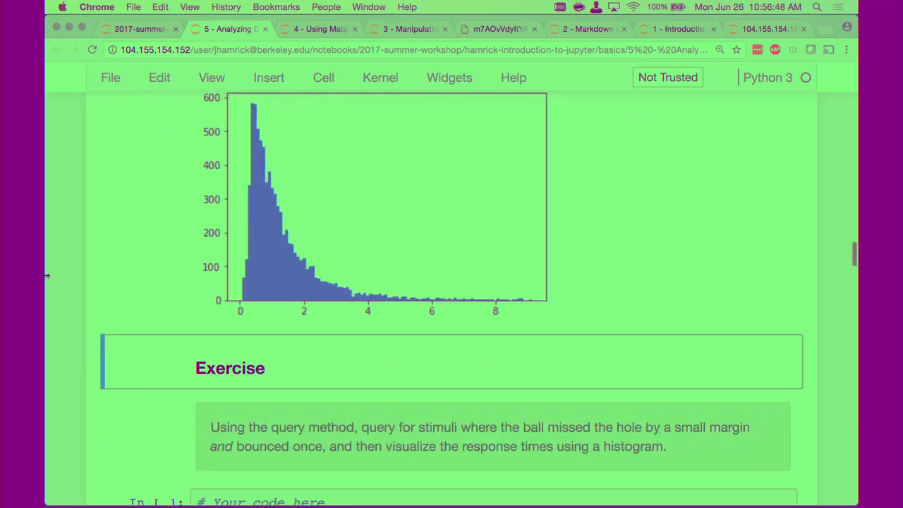
pyautogui.scroll(1, 47, 276)
pyautogui.scroll(-5, 47, 276)
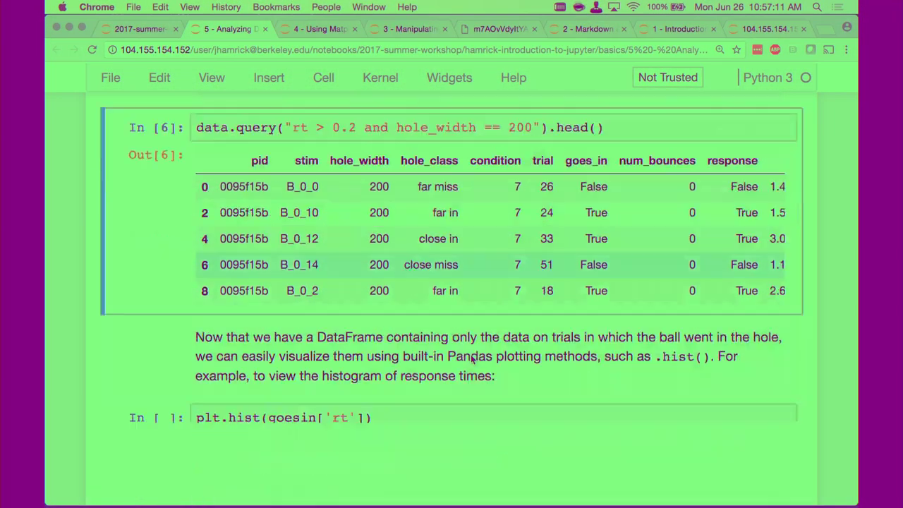
pyautogui.scroll(-10, 472, 358)
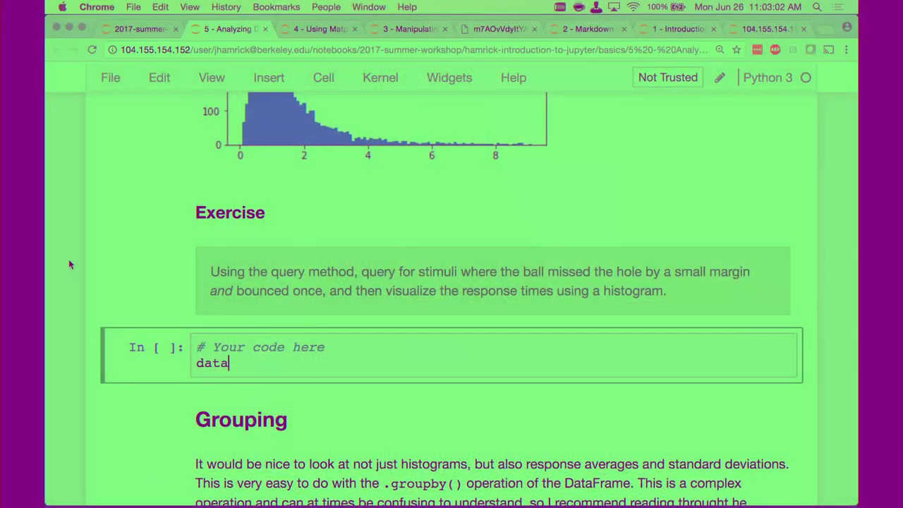
pyautogui.write('uery("')
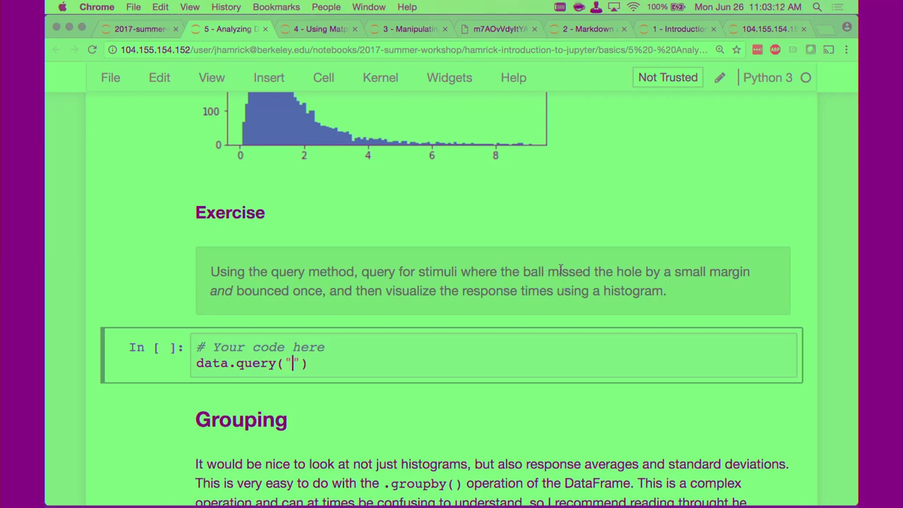
# - Insert a code cell above the exercise answer and run data.head() in it
pyautogui.scroll(10, 739, 277)
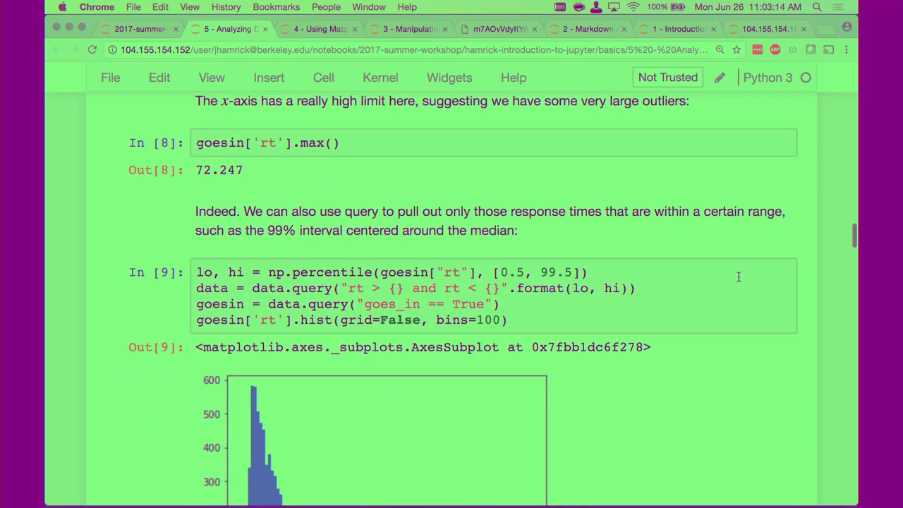
pyautogui.scroll(-7, 739, 281)
pyautogui.scroll(-5, 739, 282)
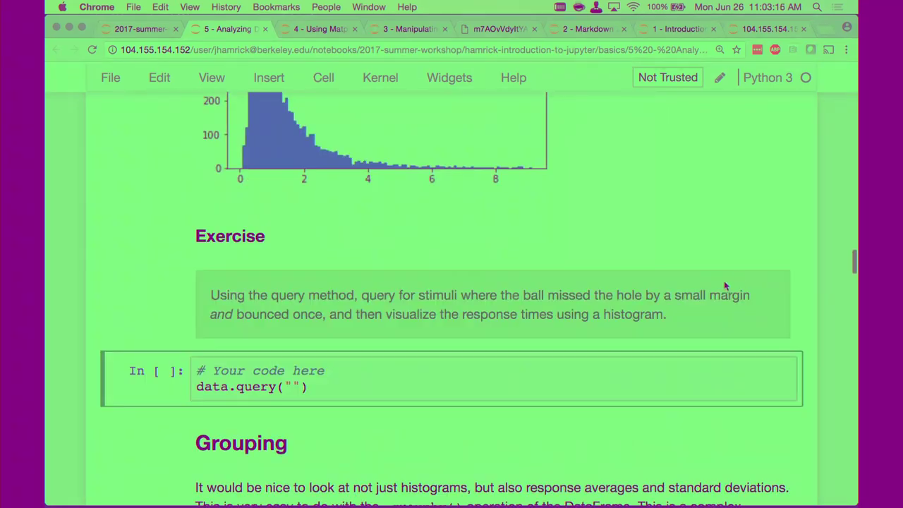
pyautogui.press('Escape')
pyautogui.press('a')
pyautogui.press('Return')
pyautogui.write('data.head()')
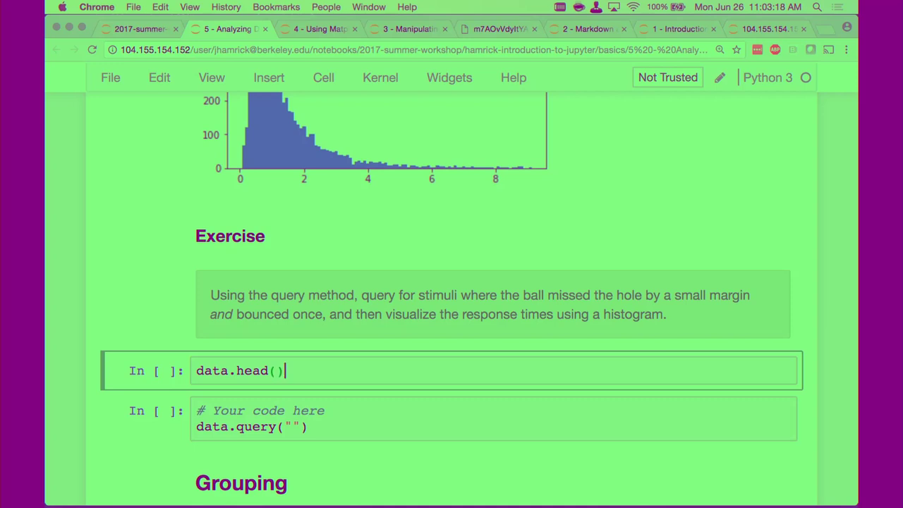
pyautogui.hotkey('shift', 'Return')
# - Fill the data.query string with the condition hole_class == 'close miss', using single quotes around the value
pyautogui.scroll(-2, 150, 309)
pyautogui.scroll(-1, 150, 309)
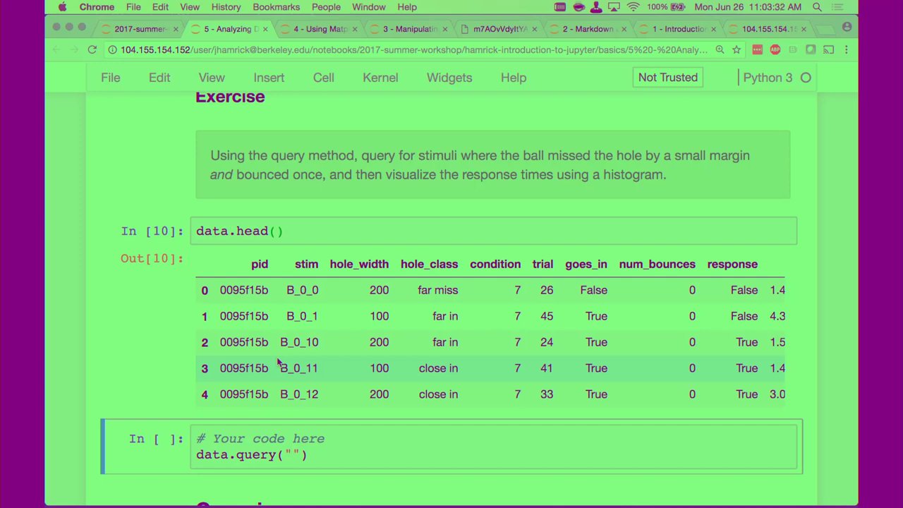
pyautogui.scroll(-1, 275, 275)
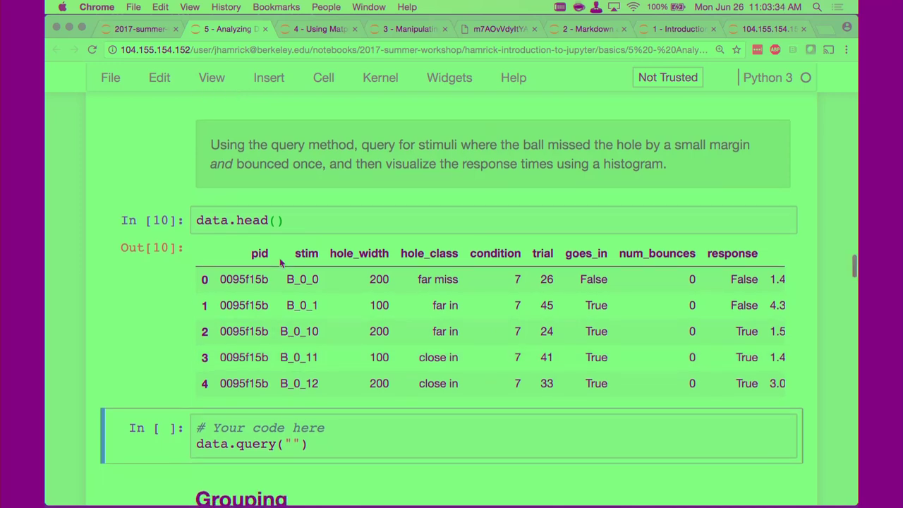
pyautogui.click(293, 443)
pyautogui.write('hole_class ')
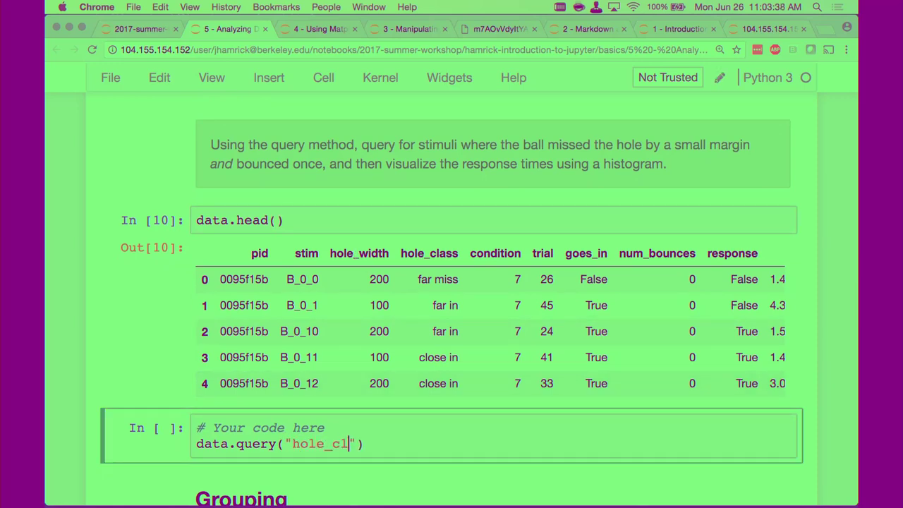
pyautogui.write('== "close')
pyautogui.press('BackSpace')
pyautogui.press('BackSpace')
pyautogui.press('BackSpace')
pyautogui.press('BackSpace')
pyautogui.press('BackSpace')
pyautogui.press('BackSpace')
pyautogui.write("'close ")
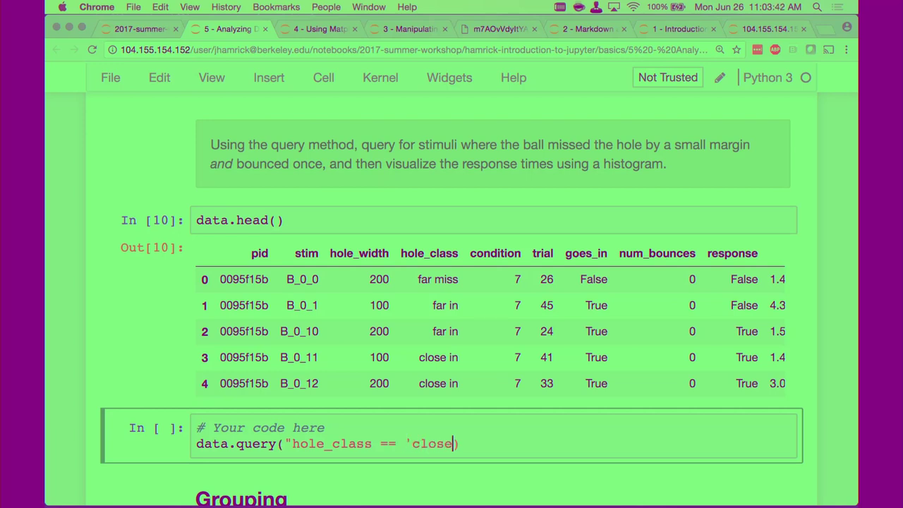
pyautogui.write('miss\'"')
# - Try replacing the single quotes around close miss with backslash-escaped double quotes inside the query string
pyautogui.moveTo(407, 441); pyautogui.dragTo(499, 440)
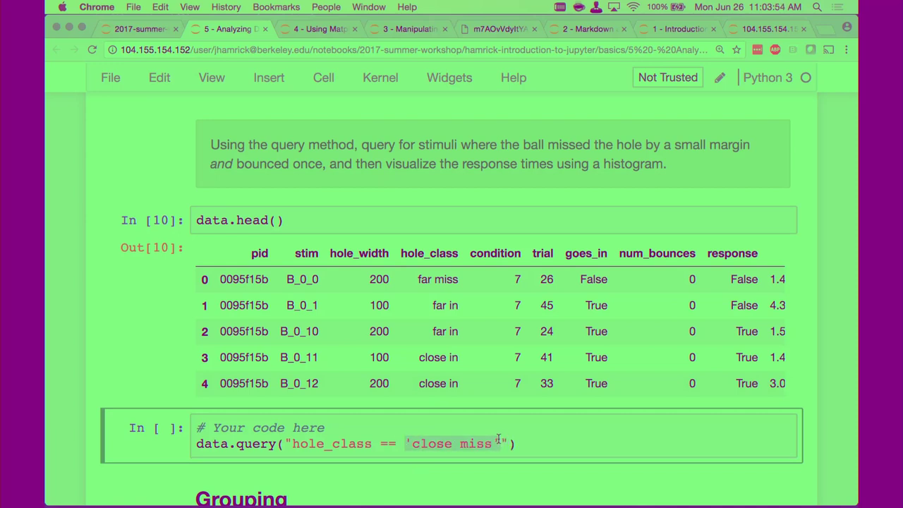
pyautogui.click(499, 440)
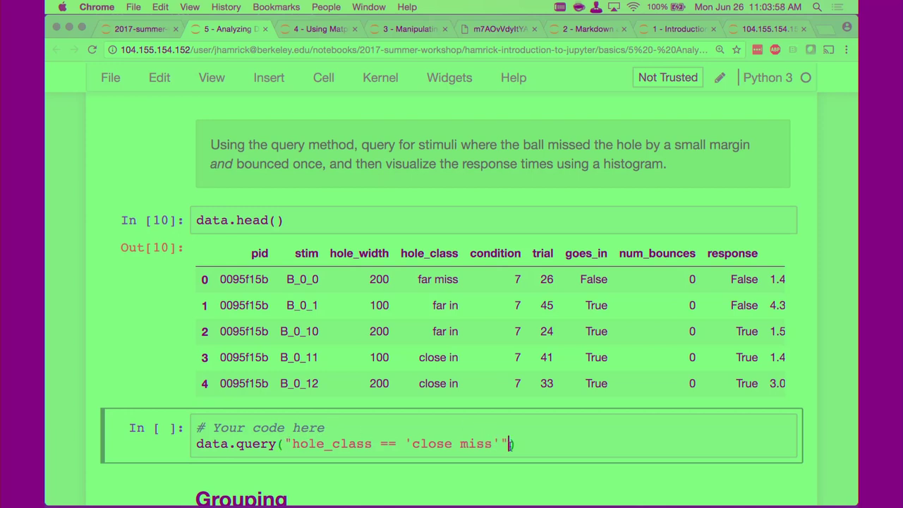
pyautogui.click(409, 443)
pyautogui.press('Delete')
pyautogui.write('\\"')
pyautogui.press('BackSpace')
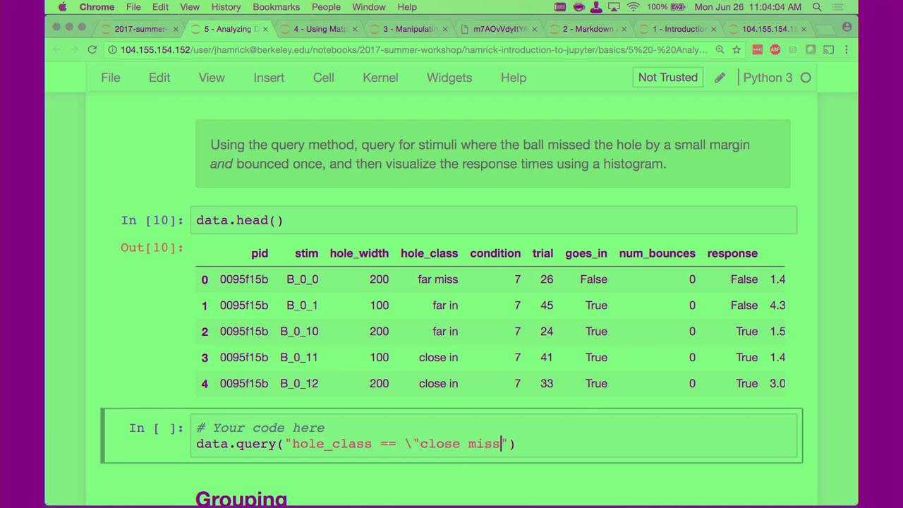
pyautogui.write('"')
# - Restore plain single quotes around close miss within the double-quoted query string
pyautogui.press('BackSpace')
pyautogui.write("'")
pyautogui.press('Left')
pyautogui.press('Left')
pyautogui.press('Left')
pyautogui.press('Left')
pyautogui.press('Left')
pyautogui.press('Left')
pyautogui.press('Left')
pyautogui.press('Left')
pyautogui.press('Left')
pyautogui.press('Left')
pyautogui.press('Left')
pyautogui.press('Left')
pyautogui.press('BackSpace')
pyautogui.press('Delete')
pyautogui.write("'")
pyautogui.press('End')
pyautogui.press('Left')
pyautogui.write('"')
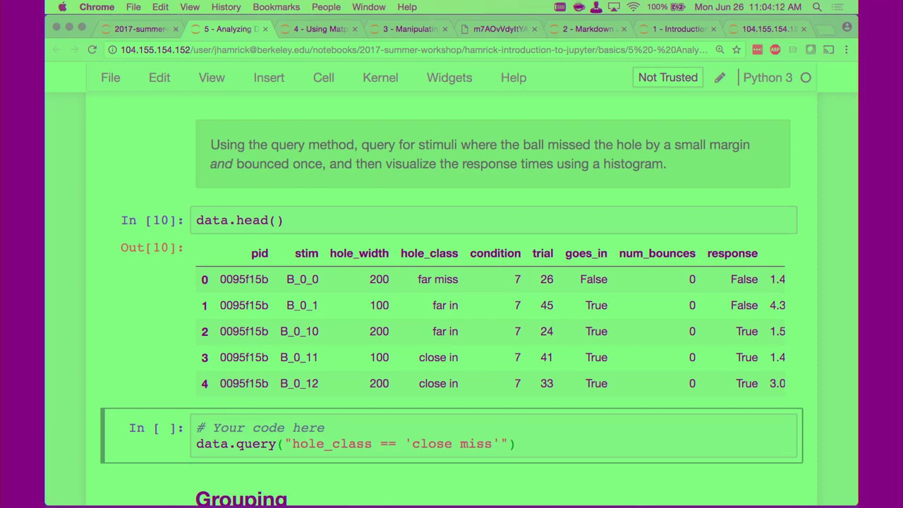
# - Swap the quoting style so the call reads data.query('hole_class == "close miss"')
pyautogui.press('Left')
pyautogui.press('Left')
pyautogui.press('Left')
pyautogui.press('Left')
pyautogui.press('Left')
pyautogui.press('Left')
pyautogui.press('Left')
pyautogui.press('Left')
pyautogui.press('Left')
pyautogui.press('Left')
pyautogui.press('Left')
pyautogui.press('Left')
pyautogui.press('Left')
pyautogui.press('Left')
pyautogui.press('Left')
pyautogui.press('Left')
pyautogui.press('Left')
pyautogui.press('Left')
pyautogui.press('Left')
pyautogui.press('Left')
pyautogui.press('BackSpace')
pyautogui.write("'")
pyautogui.click(410, 443)
pyautogui.press('BackSpace')
pyautogui.write('"')
pyautogui.press('End')
pyautogui.press('Left')
pyautogui.press('BackSpace')
pyautogui.press('BackSpace')
pyautogui.hotkey('shift', 'Return')
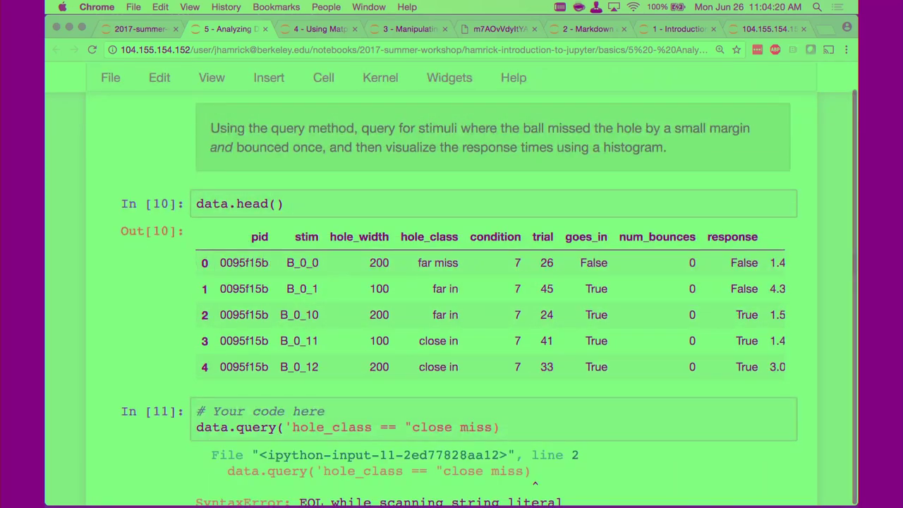
pyautogui.click(489, 429)
pyautogui.write('"\'')
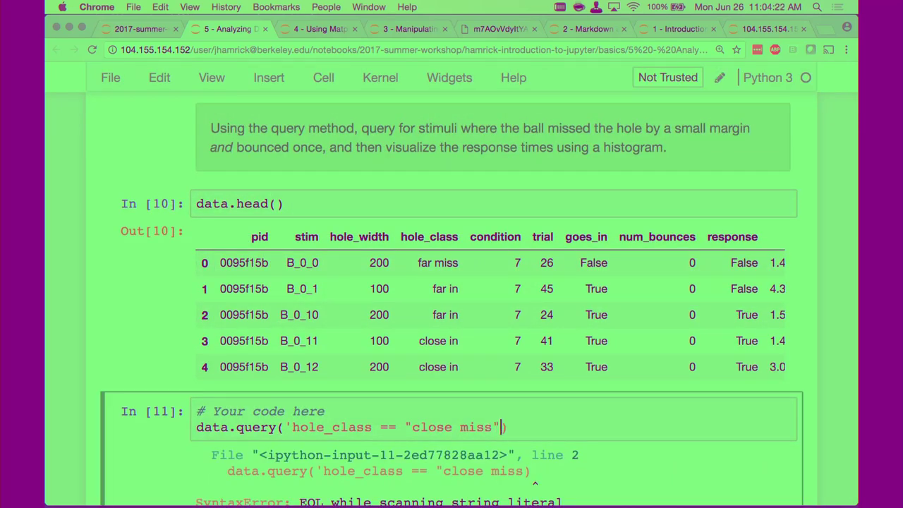
# - Extend the query condition with and num_bounces == 1 and run the cell
pyautogui.scroll(-5, 416, 303)
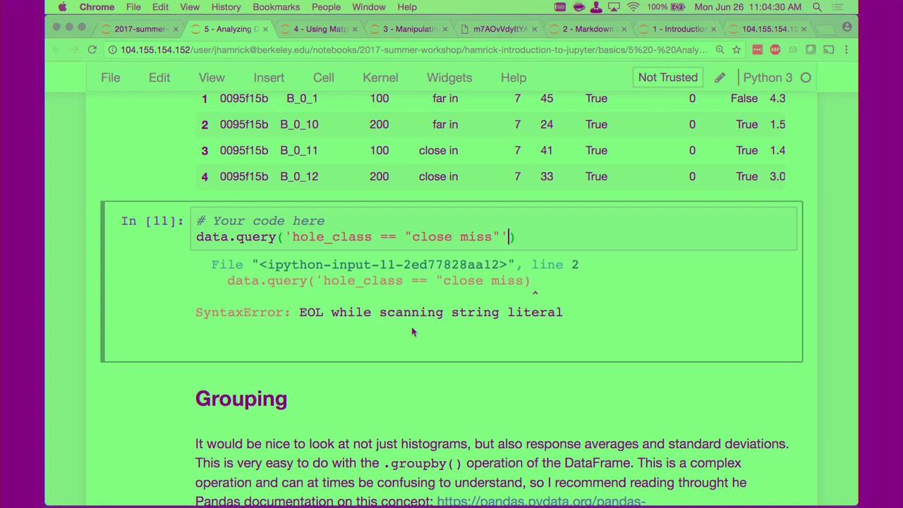
pyautogui.press('Left')
pyautogui.scroll(-1, 497, 261)
pyautogui.scroll(5, 178, 233)
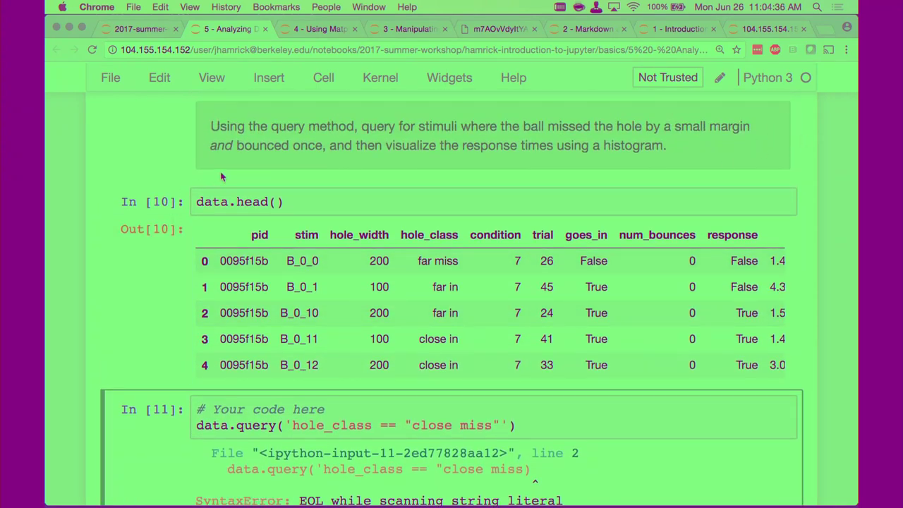
pyautogui.write('and num_bounces == 1')
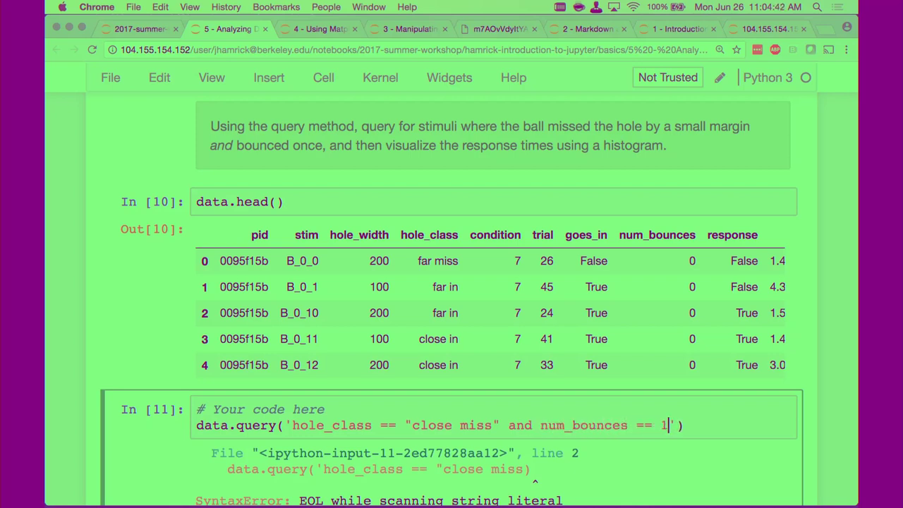
pyautogui.press('End')
pyautogui.hotkey('ctrl', 'Return')
pyautogui.scroll(-5, 452, 297)
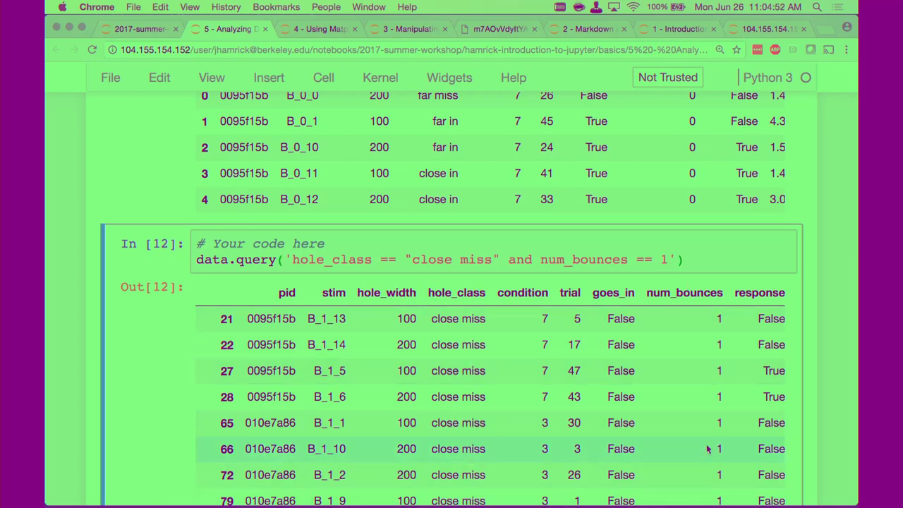
# - Append .hist() to the data.query call and run the cell to plot the filtered trials
pyautogui.click(697, 256)
pyautogui.write('.ha')
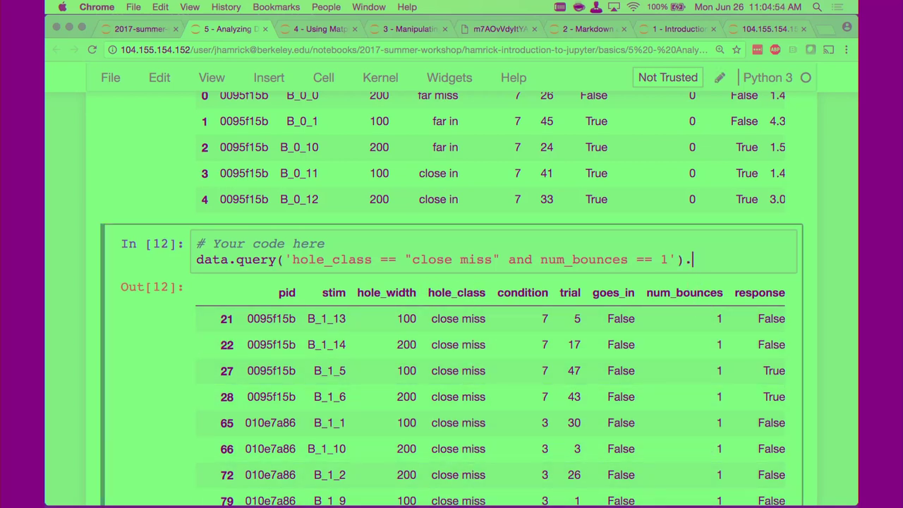
pyautogui.press('BackSpace')
pyautogui.write('ist()')
pyautogui.hotkey('shift', 'Return')
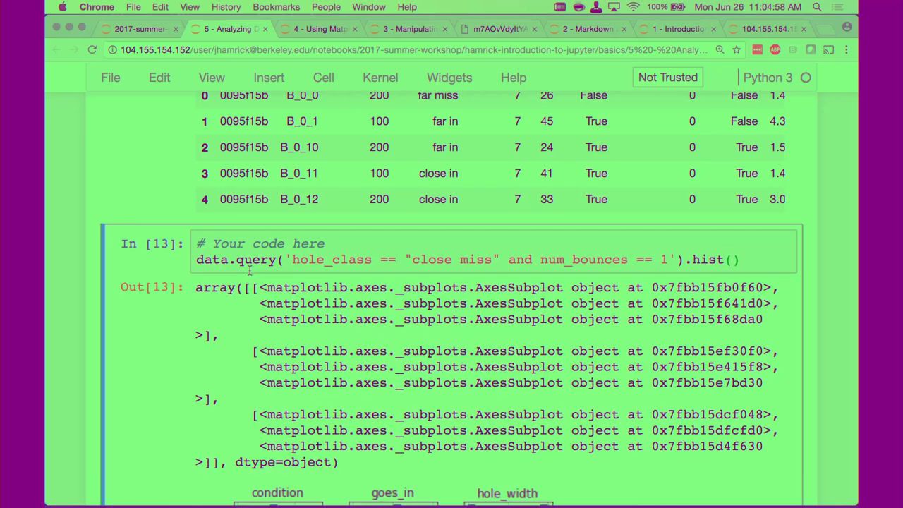
# - Add a plt.tight_layout() line below the histogram call and rerun the cell to space out the subplots
pyautogui.scroll(-5, 138, 224)
pyautogui.scroll(5, 137, 224)
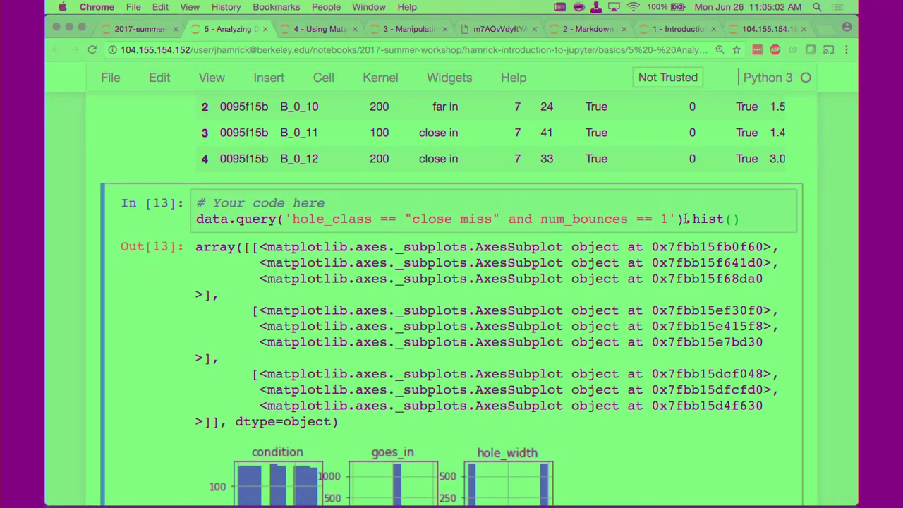
pyautogui.scroll(-4, 684, 220)
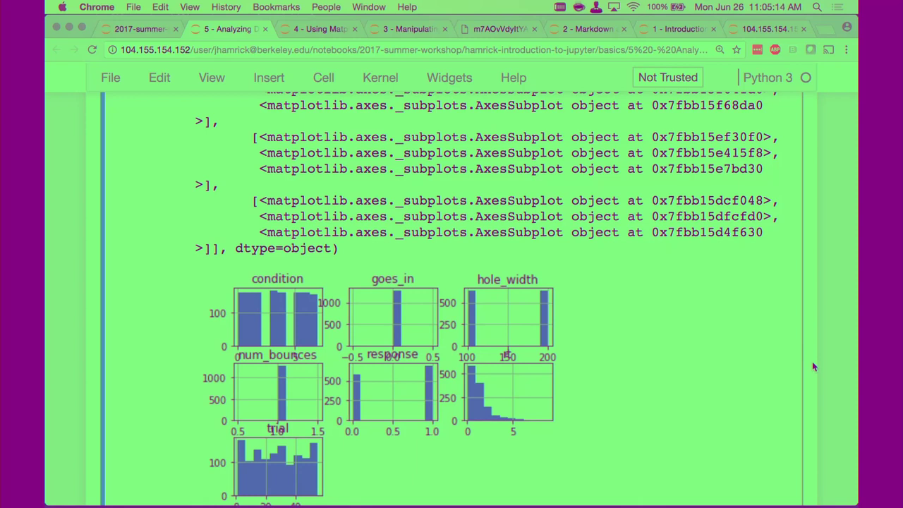
pyautogui.scroll(-2, 812, 361)
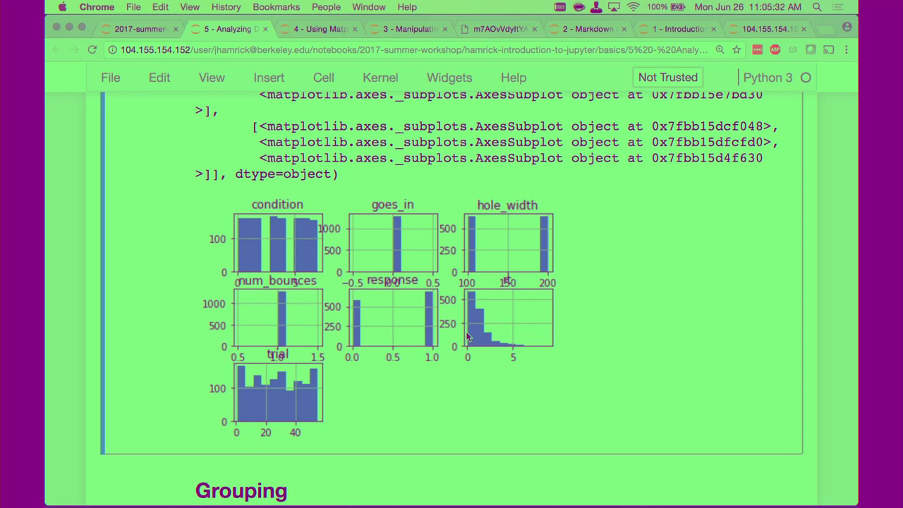
pyautogui.scroll(1, 468, 338)
pyautogui.scroll(5, 468, 337)
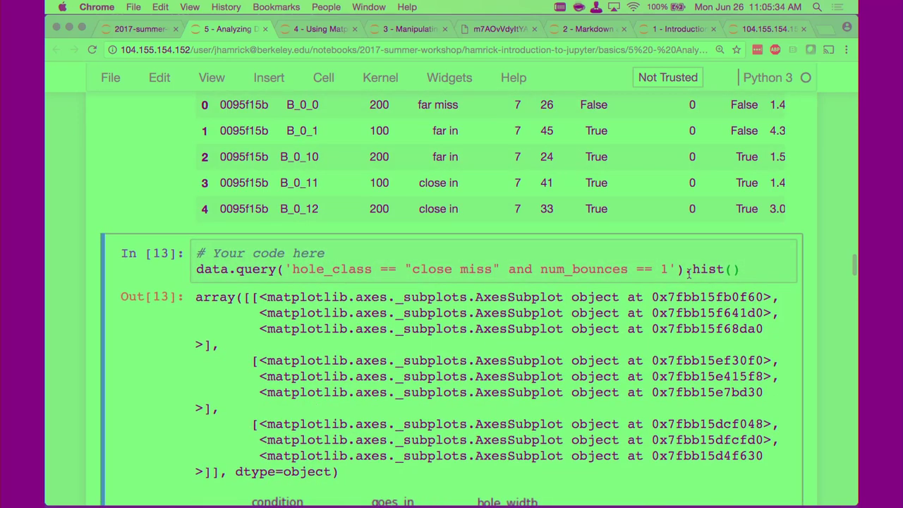
pyautogui.click(752, 269)
pyautogui.press('Return')
pyautogui.write('plt.d')
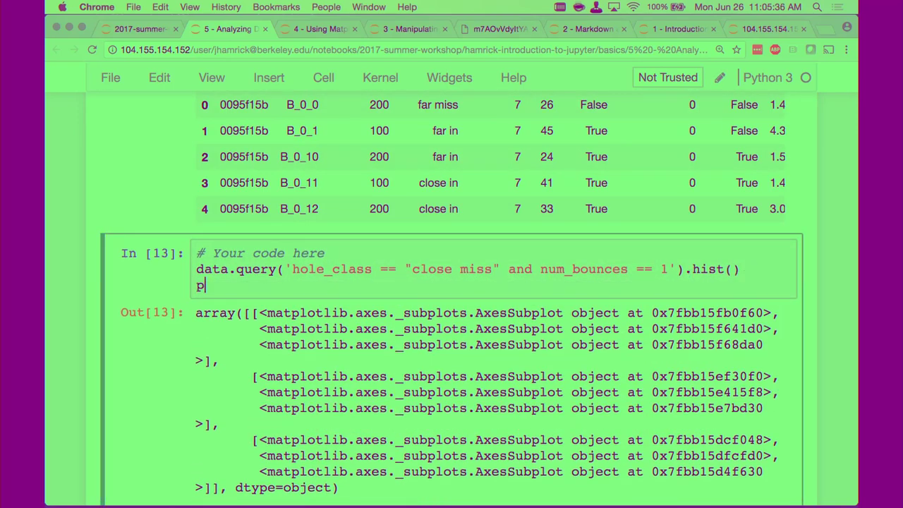
pyautogui.press('BackSpace')
pyautogui.write('tight_layout()')
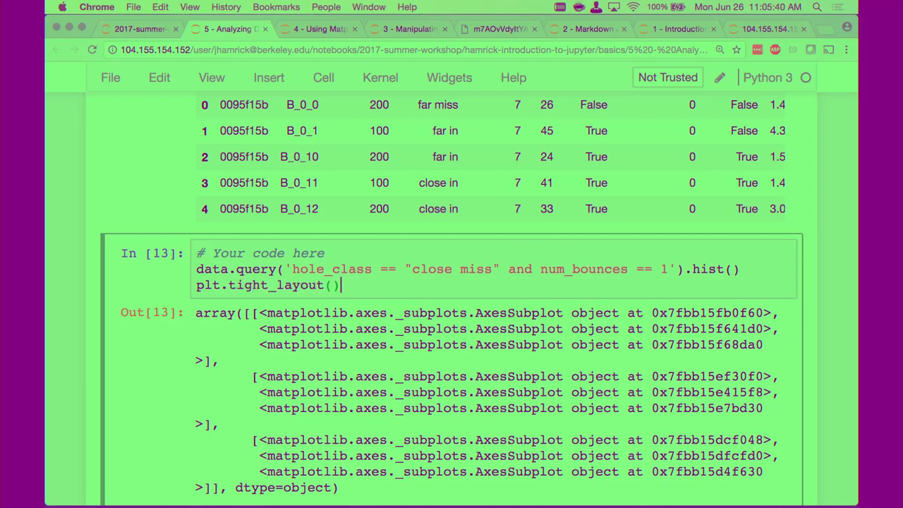
pyautogui.hotkey('shift', 'Return')
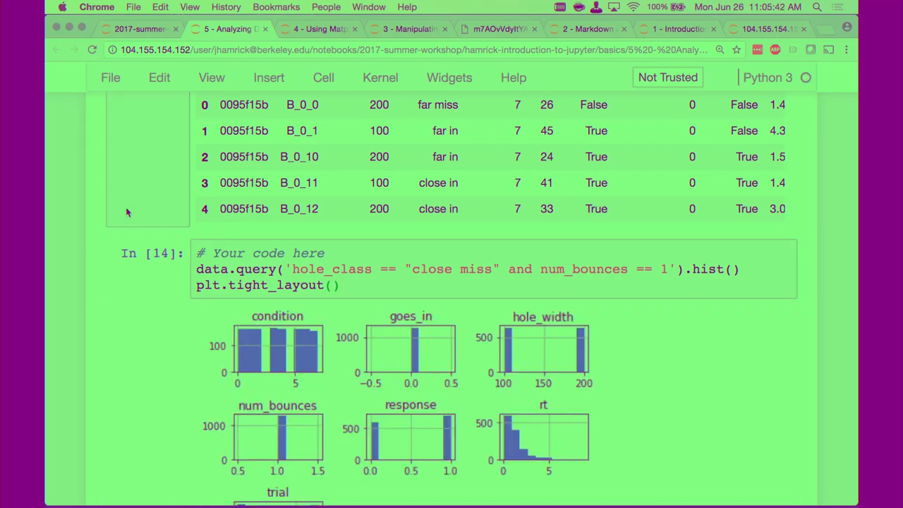
# - Select only the ['rt'] column before .hist() and rerun the cell to plot the response-time histogram
pyautogui.scroll(-3, 127, 208)
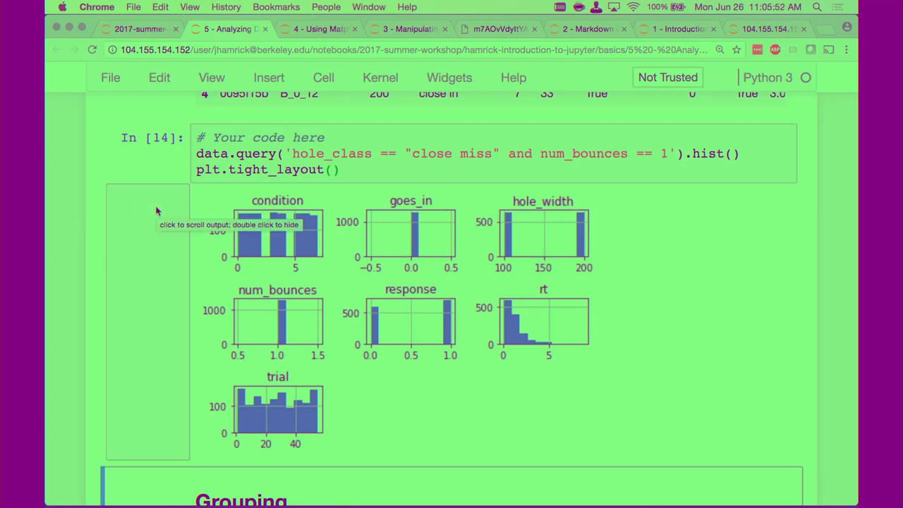
pyautogui.scroll(-1, 157, 208)
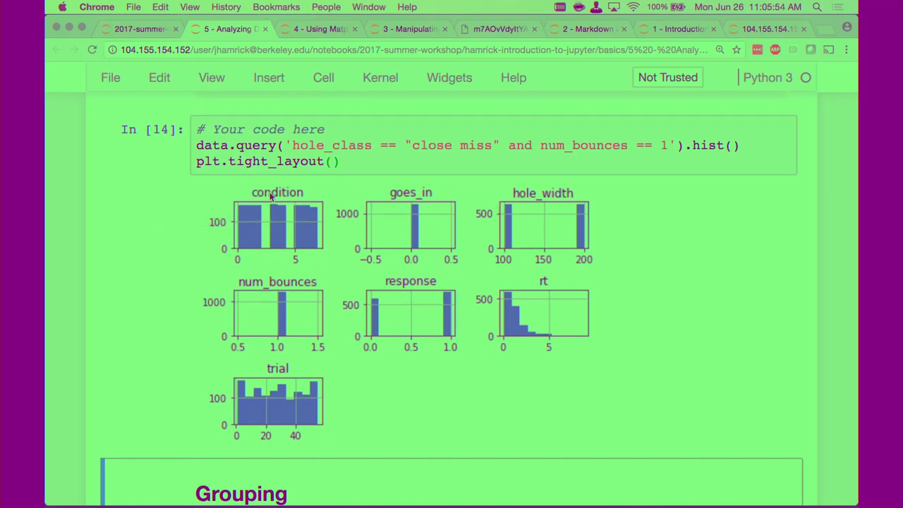
pyautogui.click(734, 145)
pyautogui.click(684, 145)
pyautogui.write("['rt")
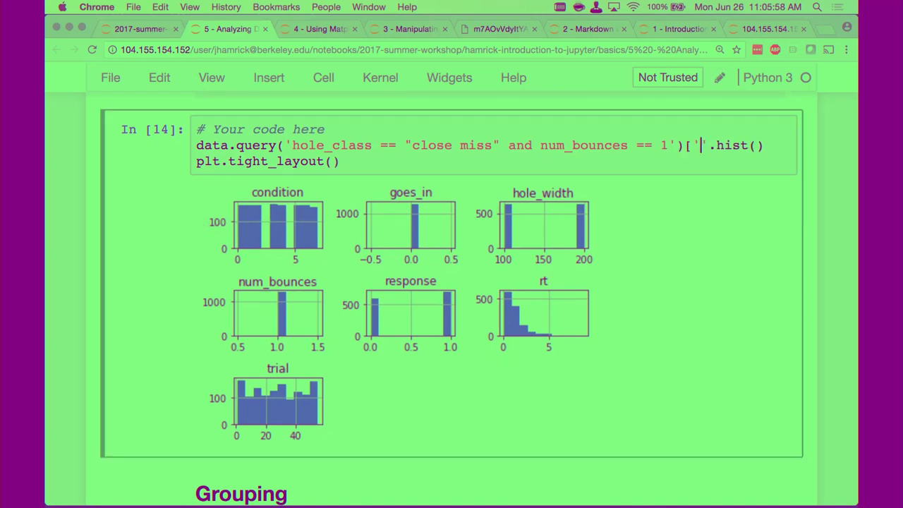
pyautogui.write("']")
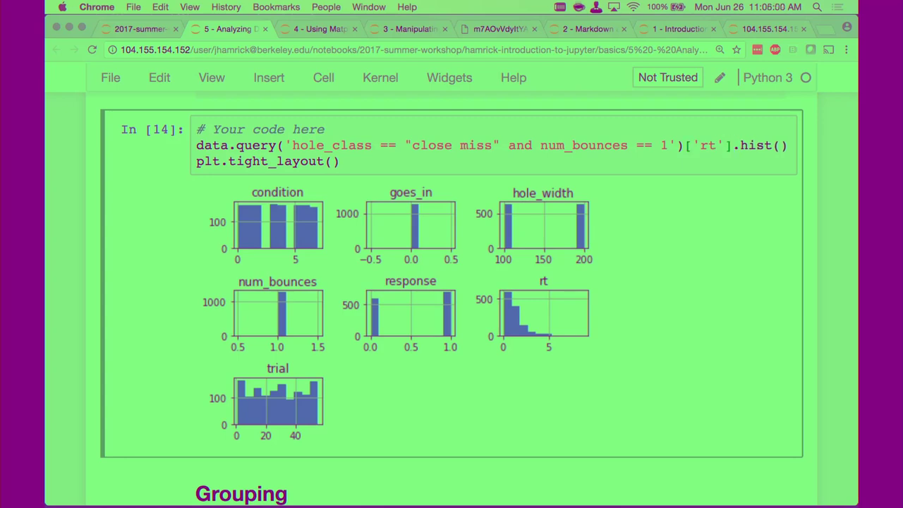
pyautogui.hotkey('ctrl', 'Return')
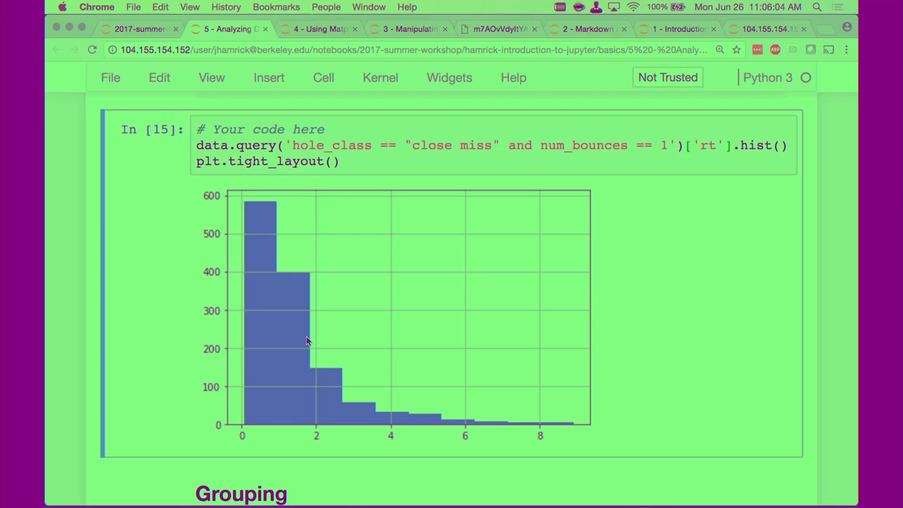
# - Review the query exercise, its response-time histogram, and the dataset preview and description near the start of the notebook
pyautogui.scroll(-2, 223, 256)
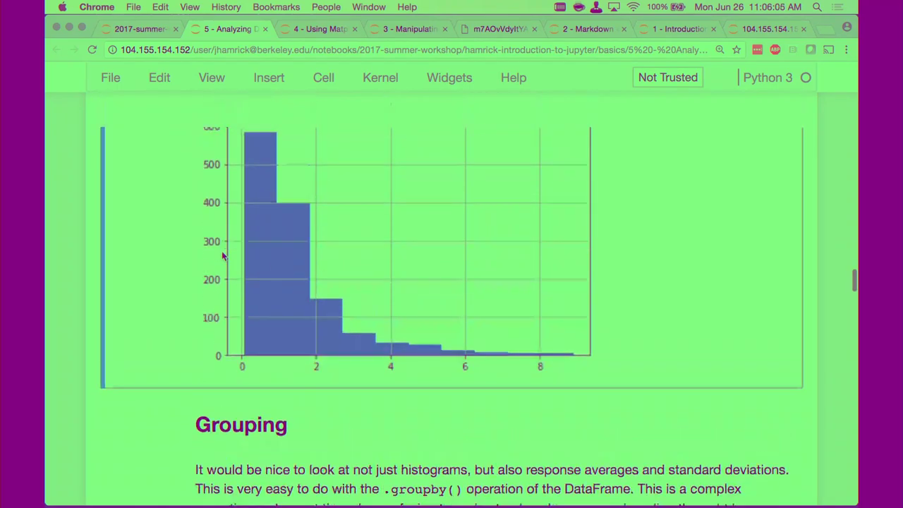
pyautogui.scroll(3, 223, 257)
pyautogui.scroll(5, 500, 244)
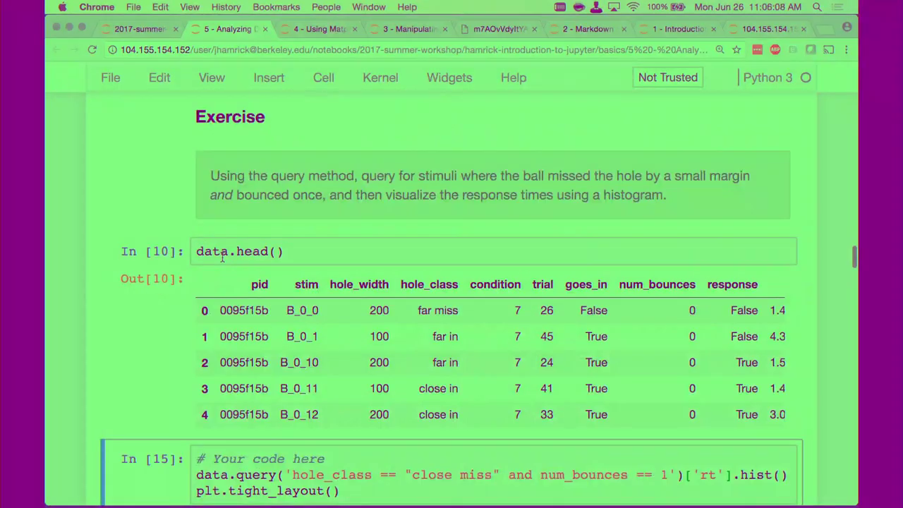
pyautogui.scroll(-5, 389, 244)
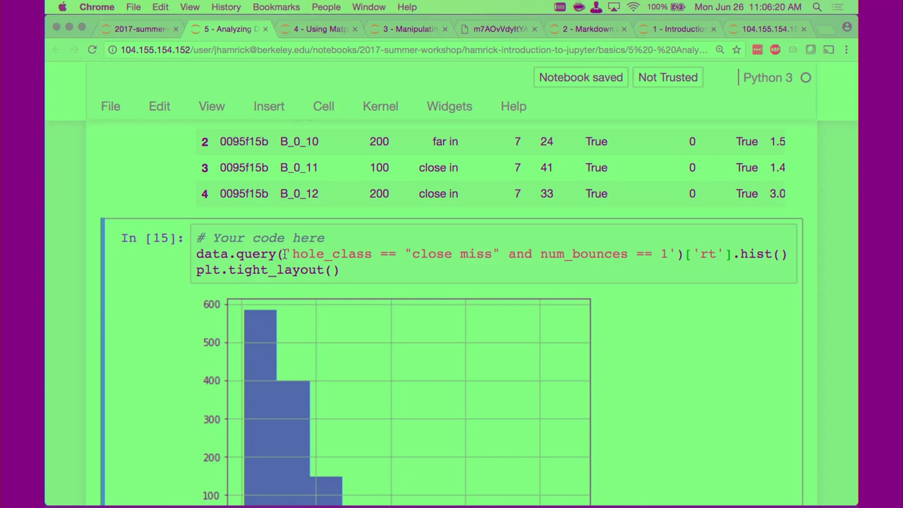
pyautogui.click(196, 225)
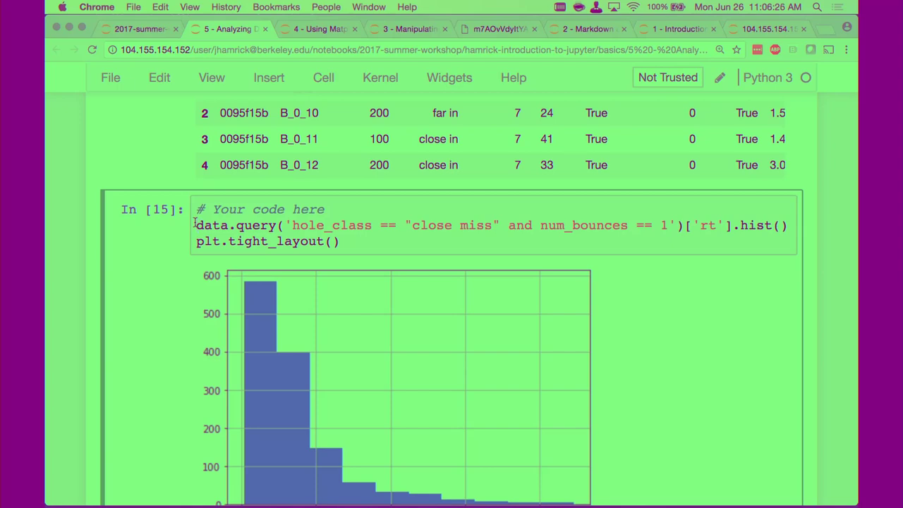
pyautogui.scroll(4, 195, 223)
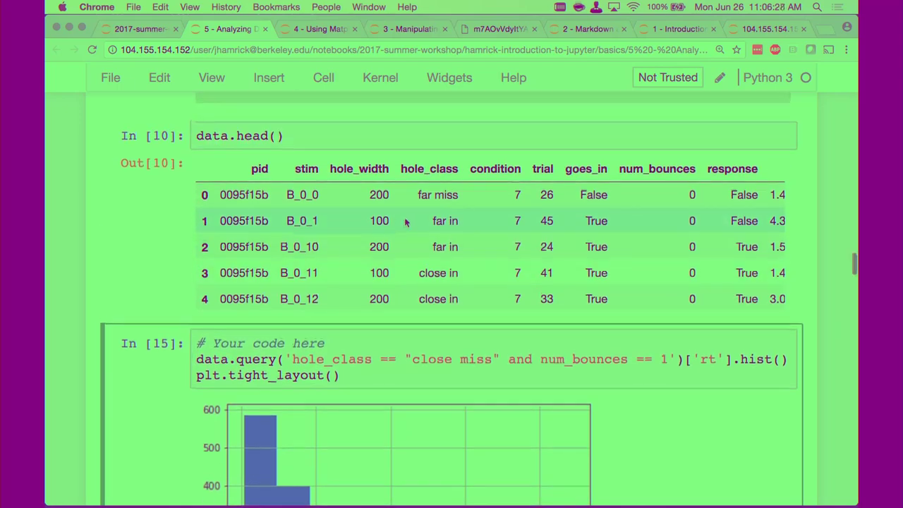
pyautogui.scroll(10, 435, 331)
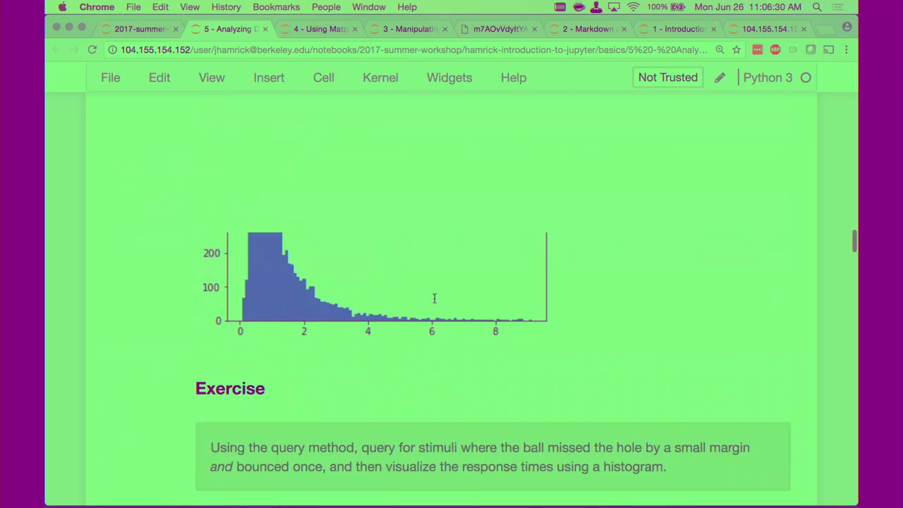
pyautogui.scroll(10, 435, 298)
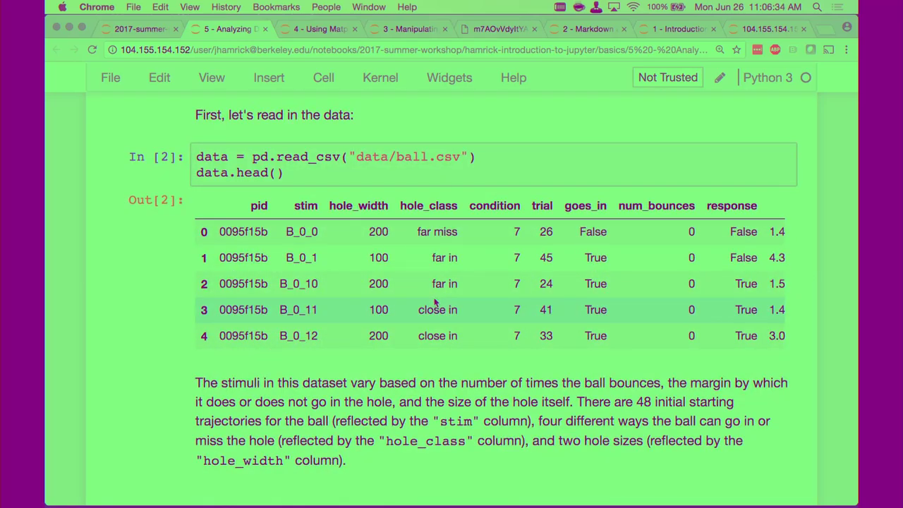
pyautogui.scroll(-20, 435, 302)
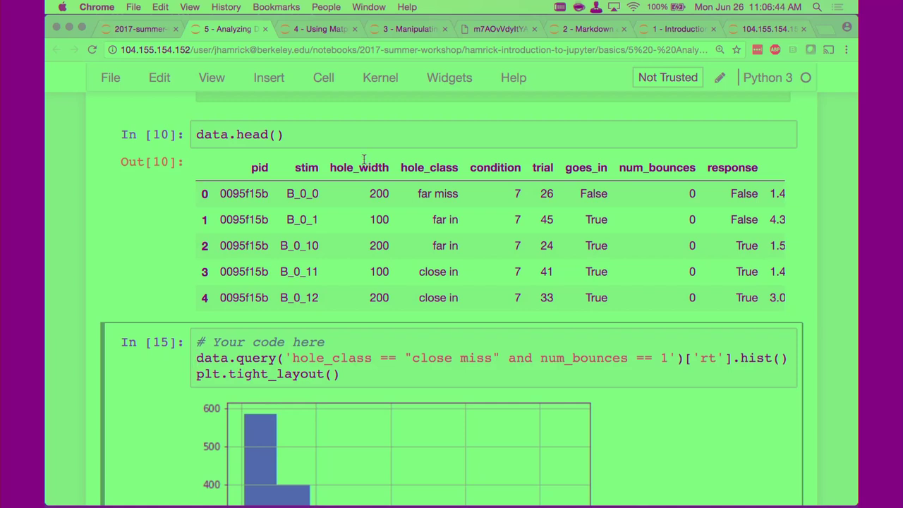
# - Highlight the hole_class column name and the close miss value in the exercise's query condition
pyautogui.moveTo(291, 358); pyautogui.dragTo(374, 359)
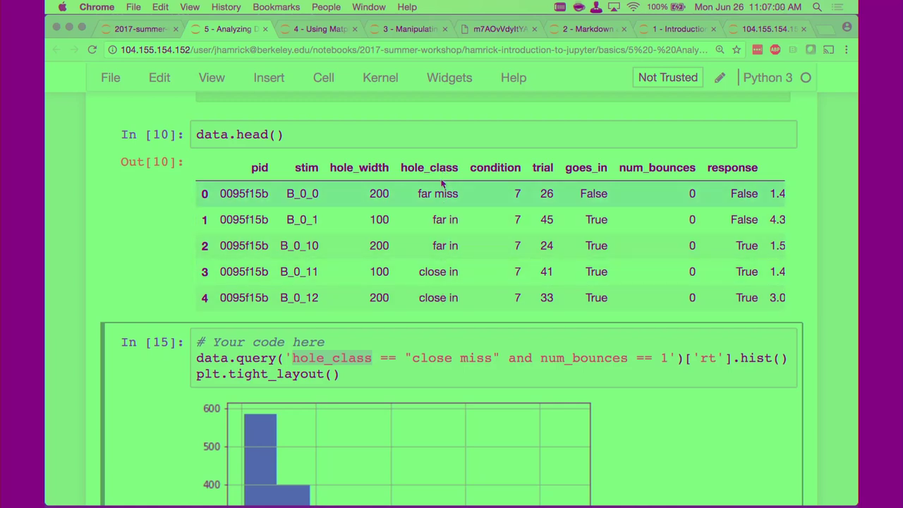
pyautogui.click(388, 378)
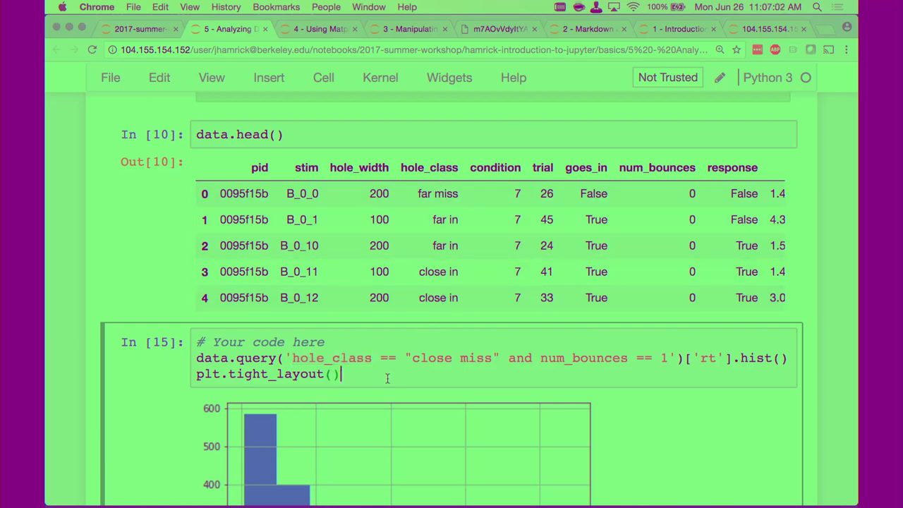
pyautogui.moveTo(413, 358); pyautogui.dragTo(494, 357)
pyautogui.click(493, 357)
# - Change the data.head() cell above the exercise to data['hole_class'].unique() and run it
pyautogui.click(230, 136)
pyautogui.write("['")
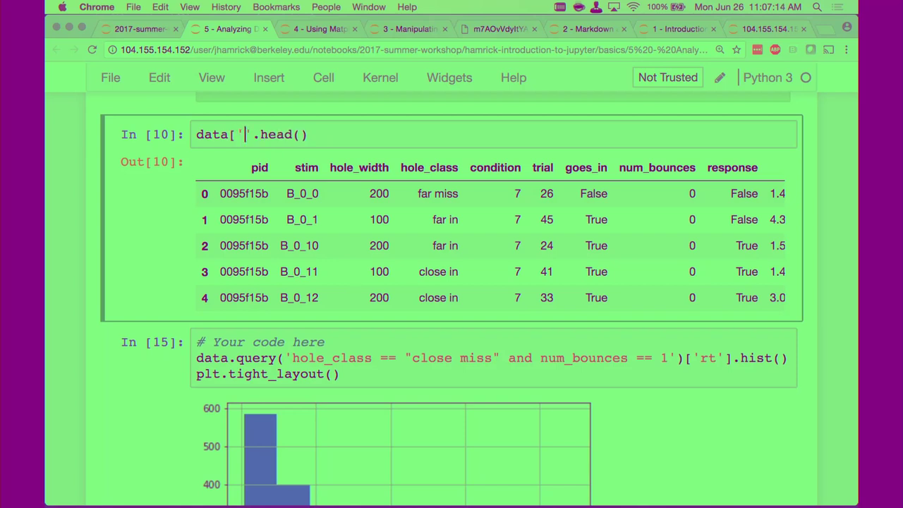
pyautogui.write("hole_class'")
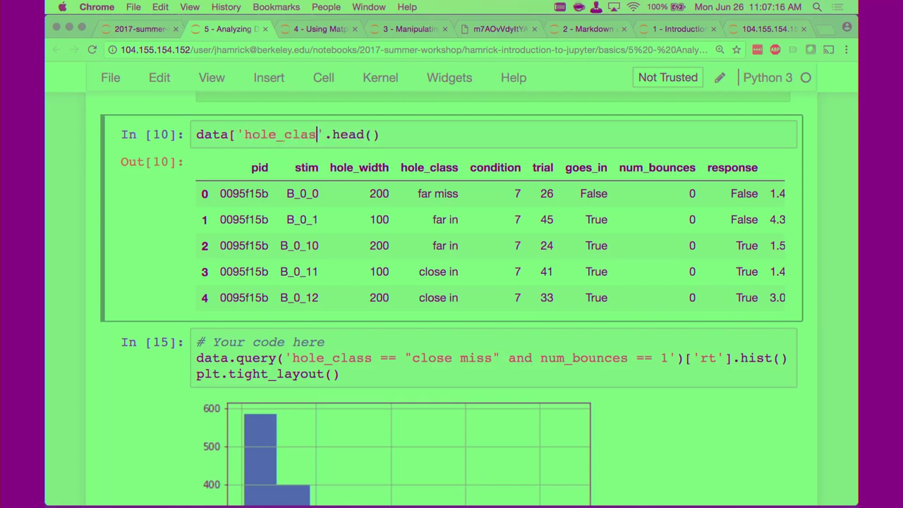
pyautogui.write(']')
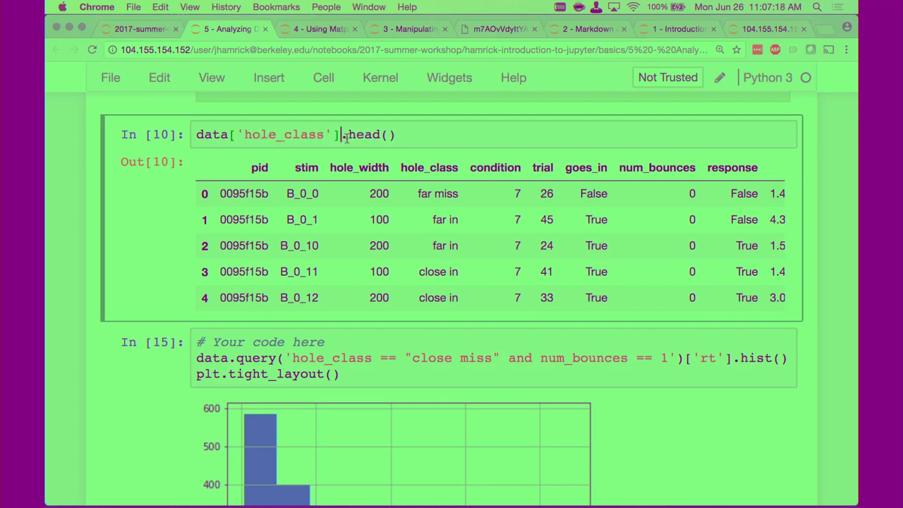
pyautogui.moveTo(412, 130); pyautogui.dragTo(349, 134)
pyautogui.write('unq')
pyautogui.press('BackSpace')
pyautogui.write('ique()')
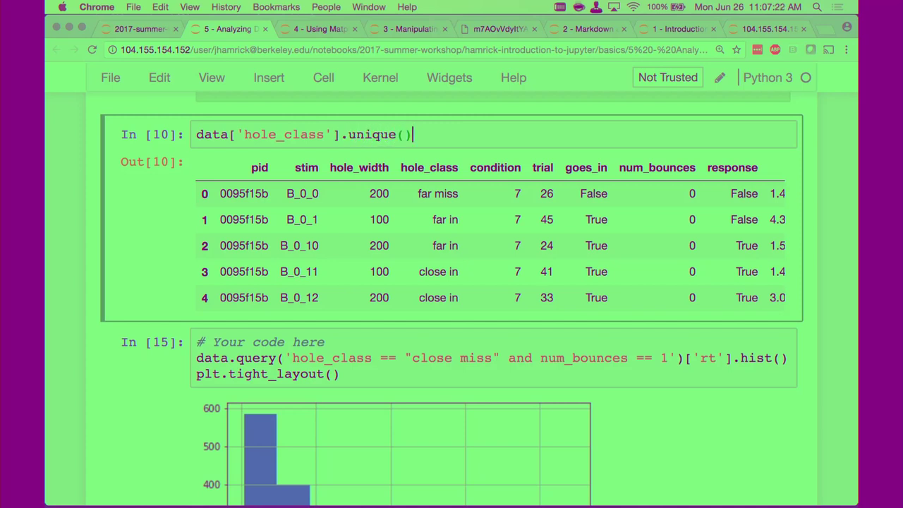
pyautogui.hotkey('shift', 'Return')
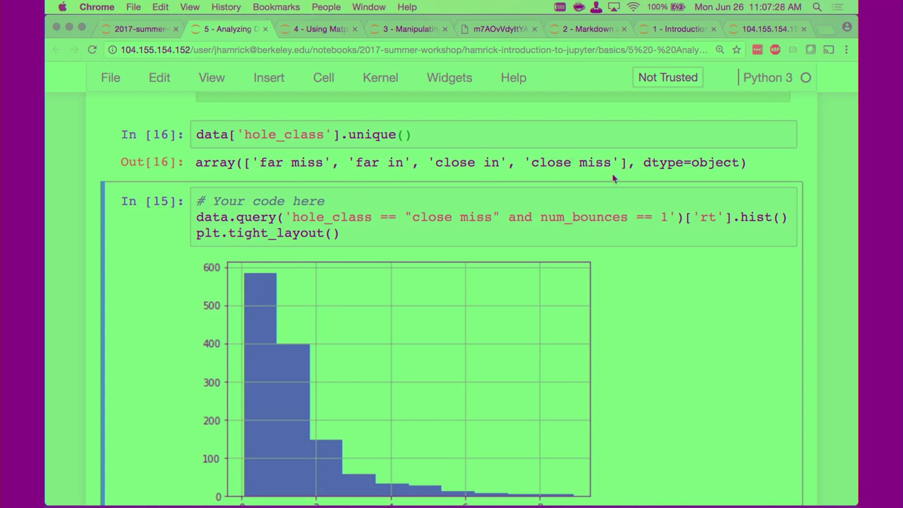
# - Highlight the entire condition inside the query's quotes, from hole_class through num_bounces == 1, in the histogram cell
pyautogui.scroll(-1, 613, 178)
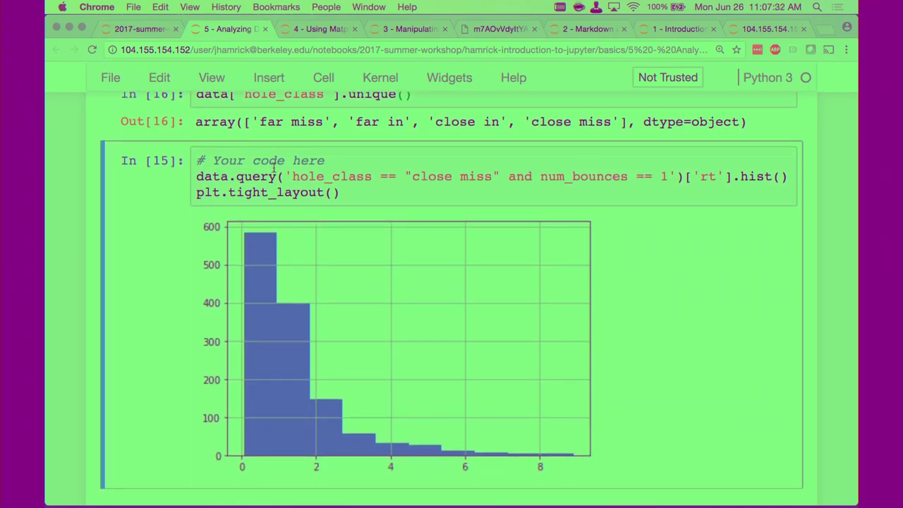
pyautogui.scroll(-1, 274, 169)
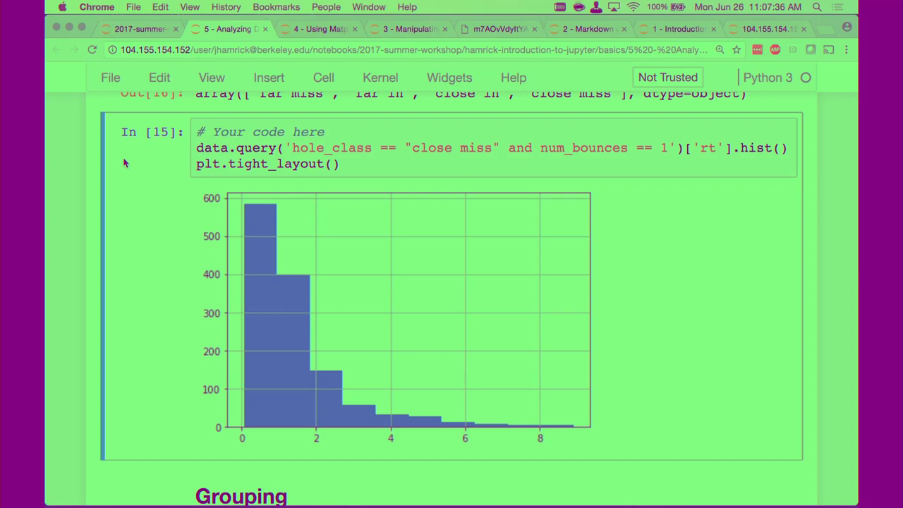
pyautogui.scroll(1, 123, 163)
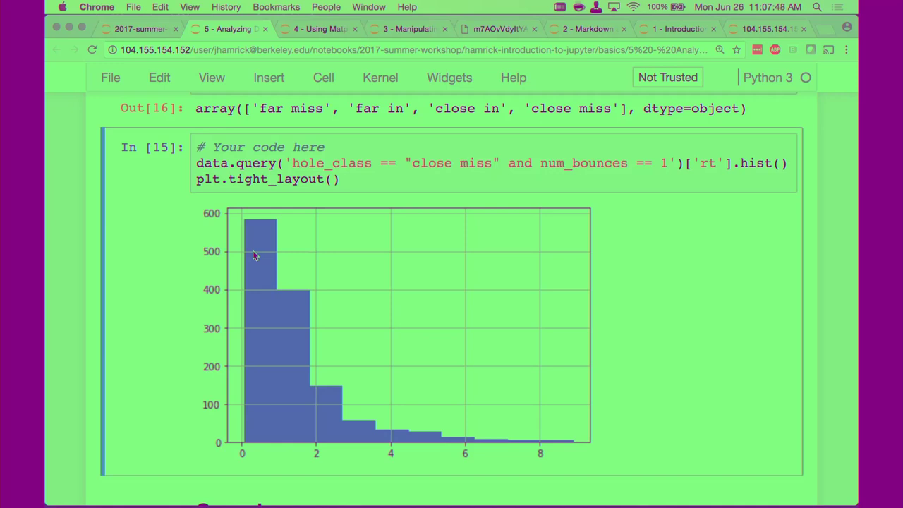
pyautogui.click(514, 163)
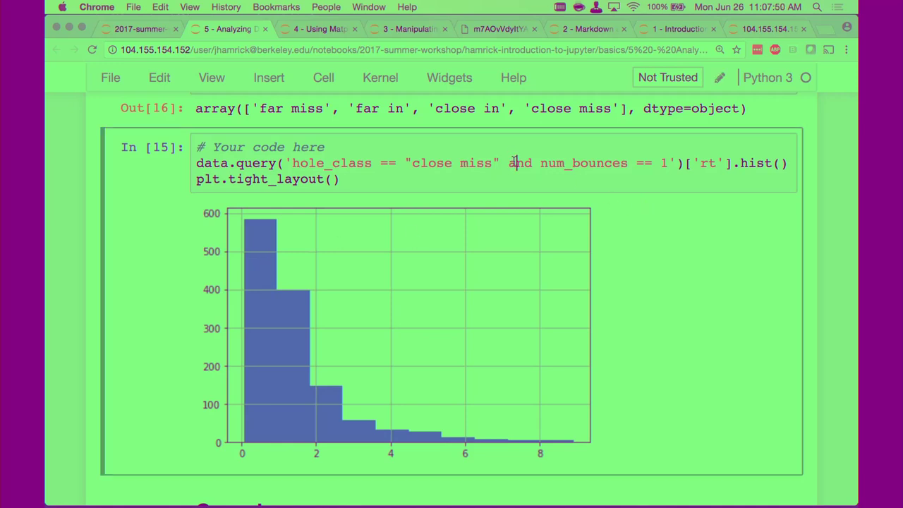
pyautogui.hotkey('alt', 'Left')
pyautogui.hotkey('alt', 'Left')
pyautogui.hotkey('alt', 'Left')
pyautogui.hotkey('alt', 'Left')
pyautogui.hotkey('shift', 'Right')
pyautogui.hotkey('shift', 'Right')
pyautogui.hotkey('shift', 'Right')
pyautogui.hotkey('shift', 'Right')
pyautogui.hotkey('shift', 'Right')
pyautogui.hotkey('shift', 'Right')
pyautogui.hotkey('shift', 'Right')
pyautogui.hotkey('shift', 'Right')
pyautogui.hotkey('shift', 'Right')
pyautogui.hotkey('shift', 'Right')
pyautogui.hotkey('shift', 'Right')
pyautogui.hotkey('shift', 'Right')
pyautogui.hotkey('shift', 'Right')
pyautogui.hotkey('shift', 'Right')
pyautogui.hotkey('shift', 'Right')
pyautogui.hotkey('shift', 'Right')
pyautogui.hotkey('shift', 'Up')
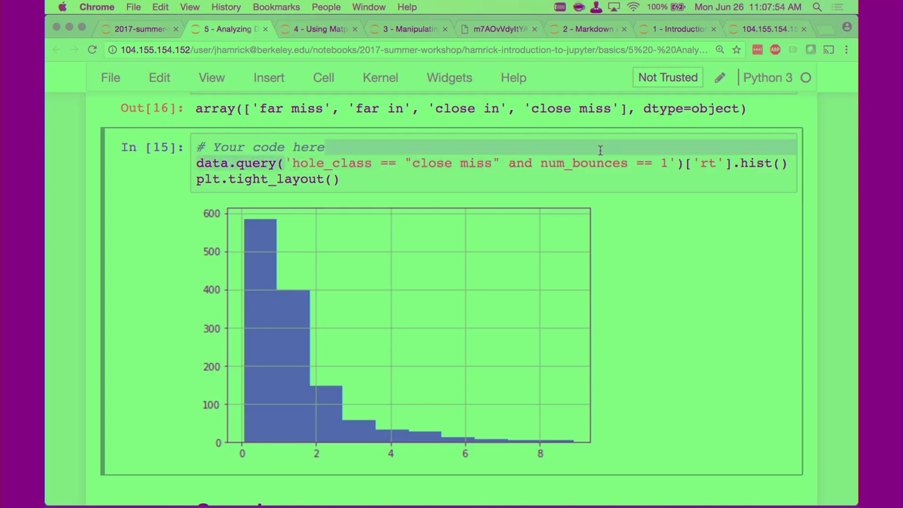
pyautogui.click(291, 163)
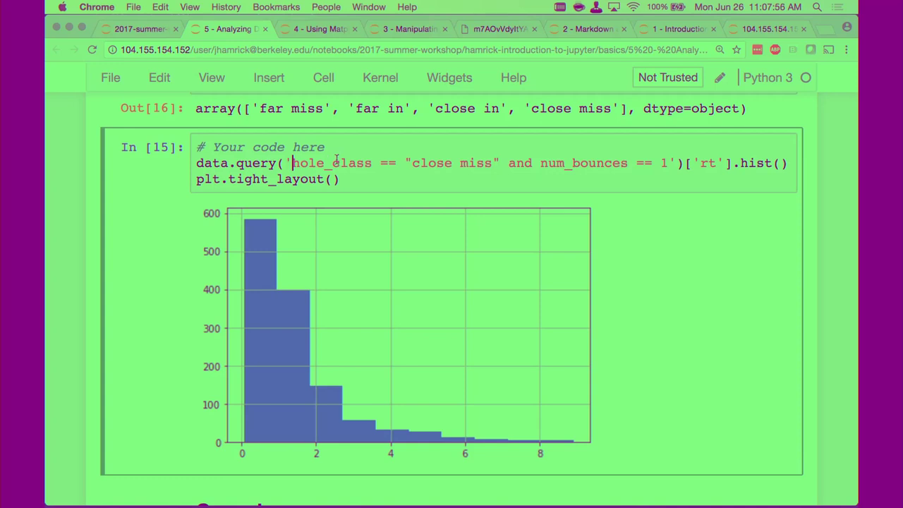
pyautogui.keyDown('shift'); pyautogui.click(666, 163); pyautogui.keyUp('shift')
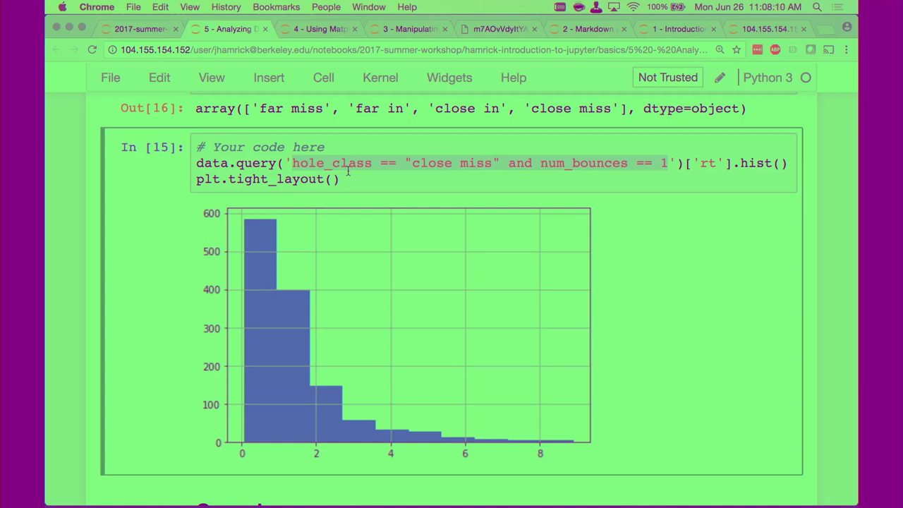
# - Remove the opening and closing single quotes around the condition in the data.query call
pyautogui.click(292, 163)
pyautogui.press('BackSpace')
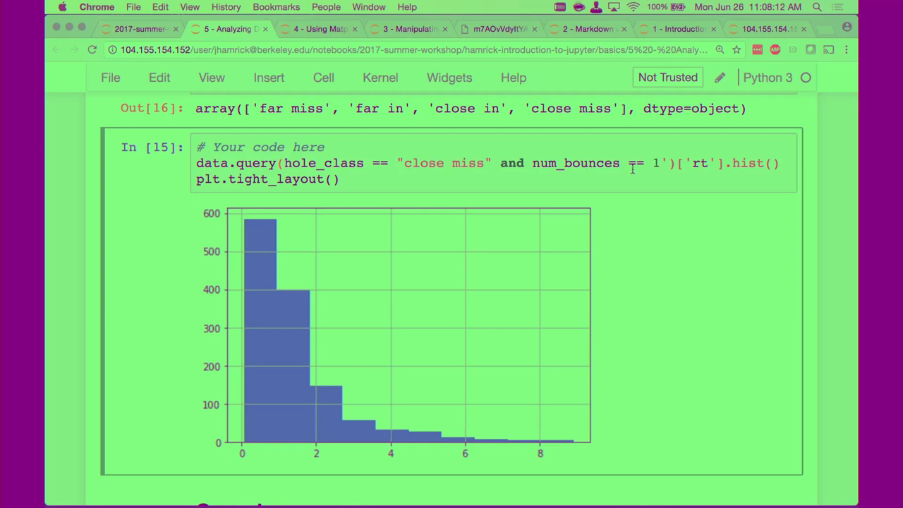
pyautogui.click(672, 164)
pyautogui.press('BackSpace')
pyautogui.press('BackSpace')
pyautogui.write(')')
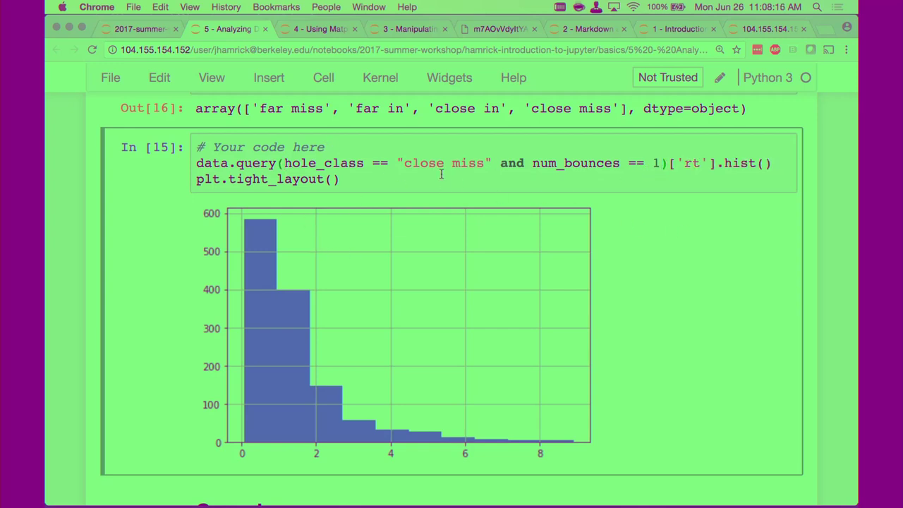
pyautogui.click(285, 163)
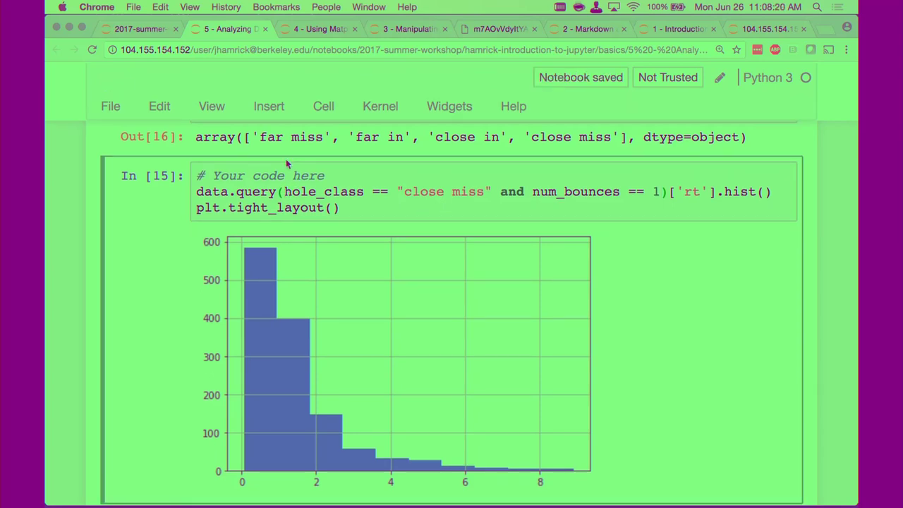
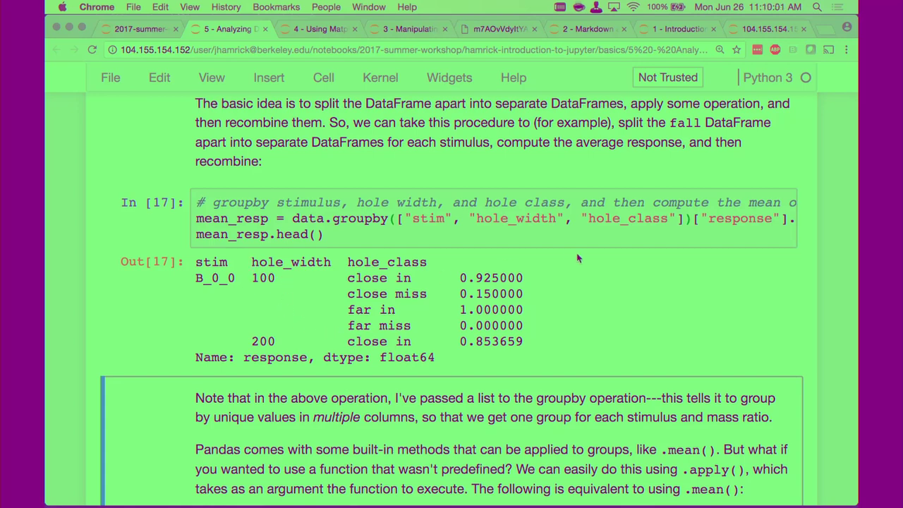
# - Insert a code cell above the mean_resp cell, run data.groupby(["stim", "hole_width", "hole_class"]).groups in it and look through the output
pyautogui.click(560, 286)
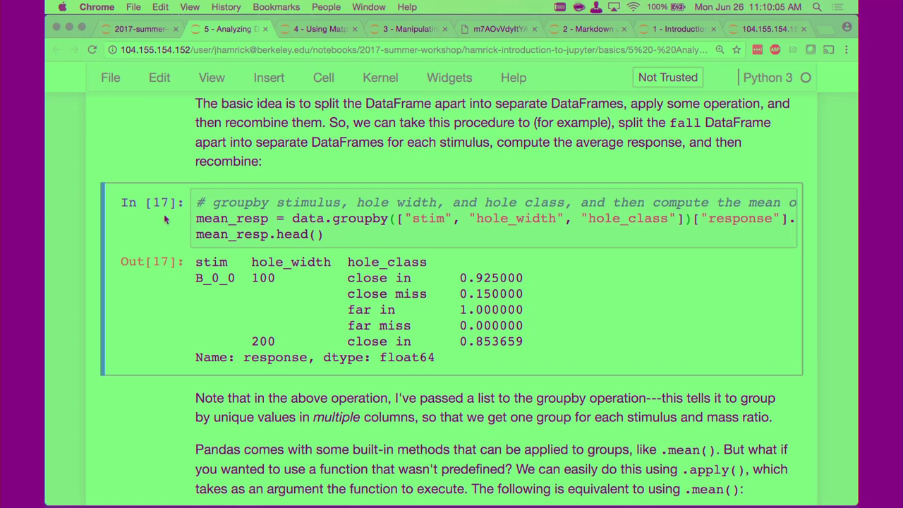
pyautogui.press('a')
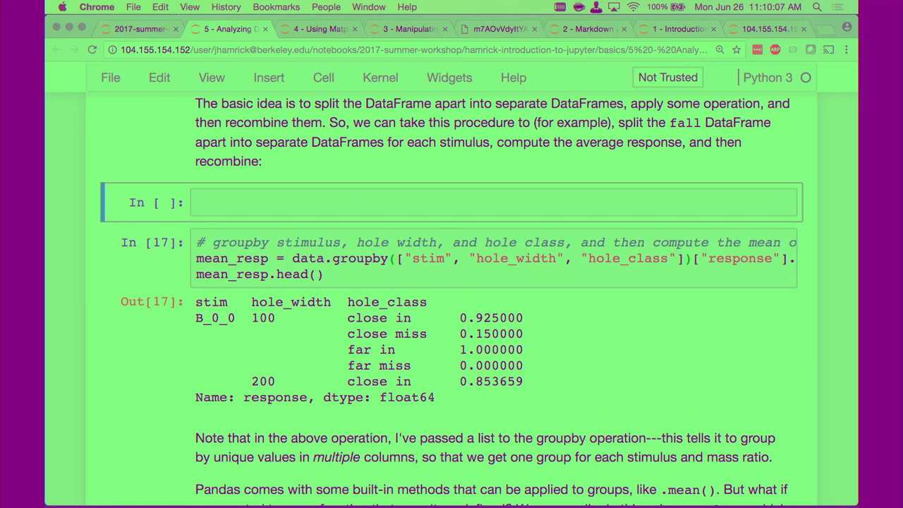
pyautogui.click(220, 204)
pyautogui.write('data.groupby(["stim", "hole_width", "hole_class"]).groups')
pyautogui.hotkey('ctrl', 'Return')
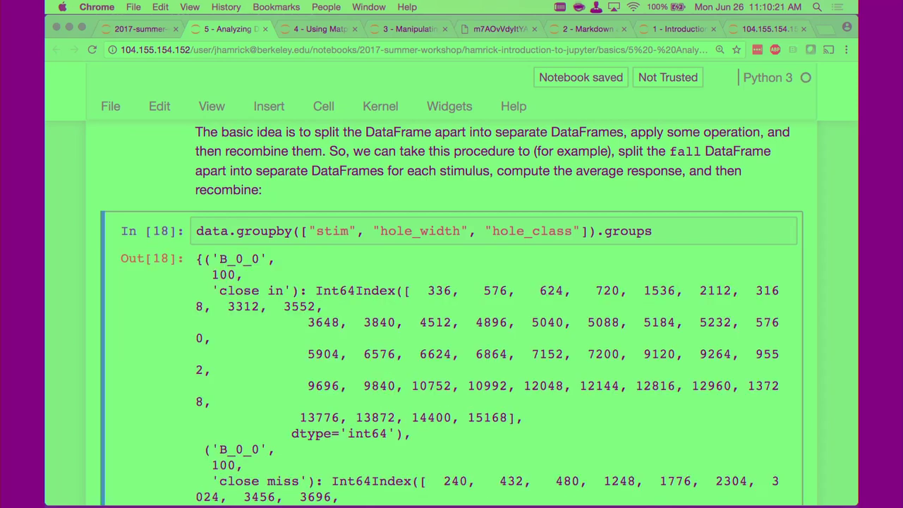
pyautogui.scroll(-5, 432, 290)
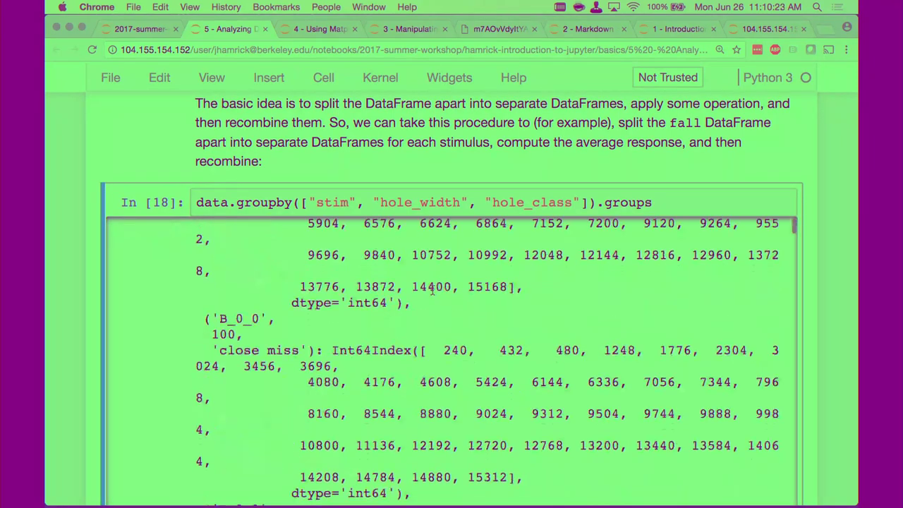
pyautogui.scroll(5, 433, 290)
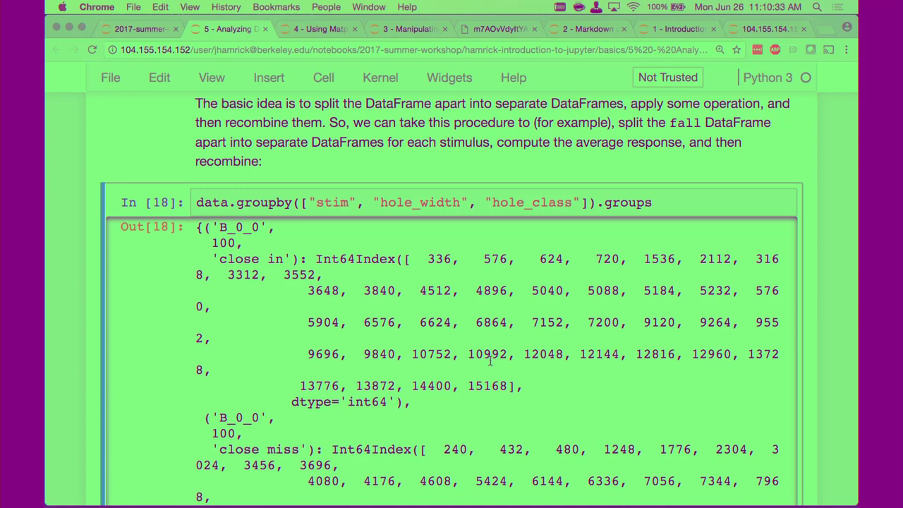
# - Append .keys() to the .groups expression, rerun the cell and look through the listed group keys
pyautogui.click(652, 206)
pyautogui.write('.keys()')
pyautogui.hotkey('shift', 'Return')
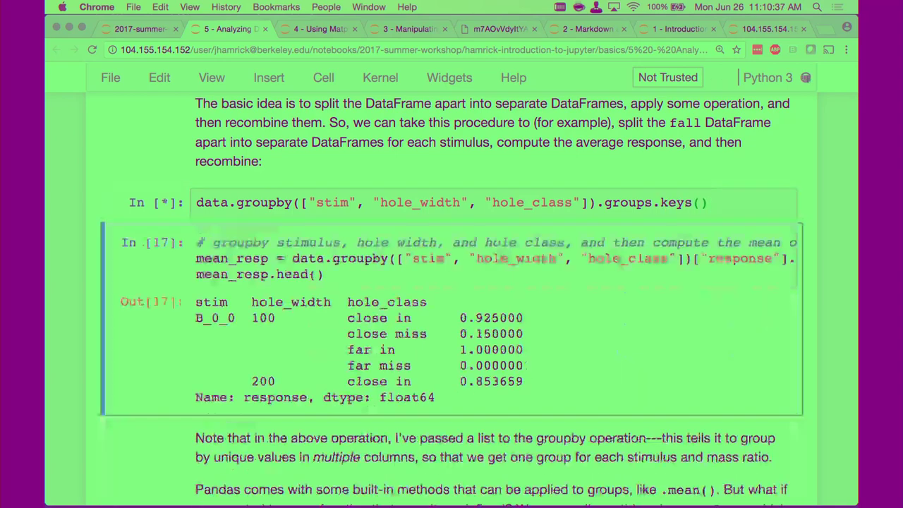
pyautogui.scroll(-10, 277, 232)
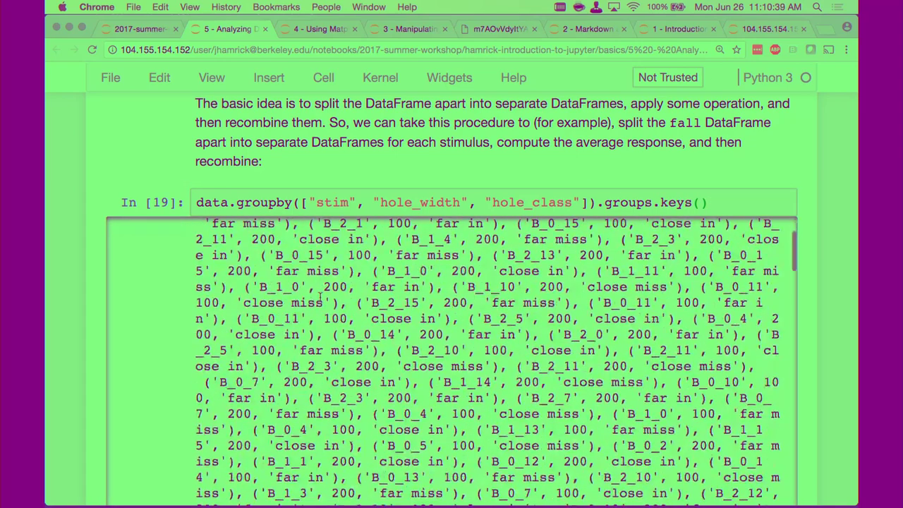
pyautogui.scroll(-5, 321, 297)
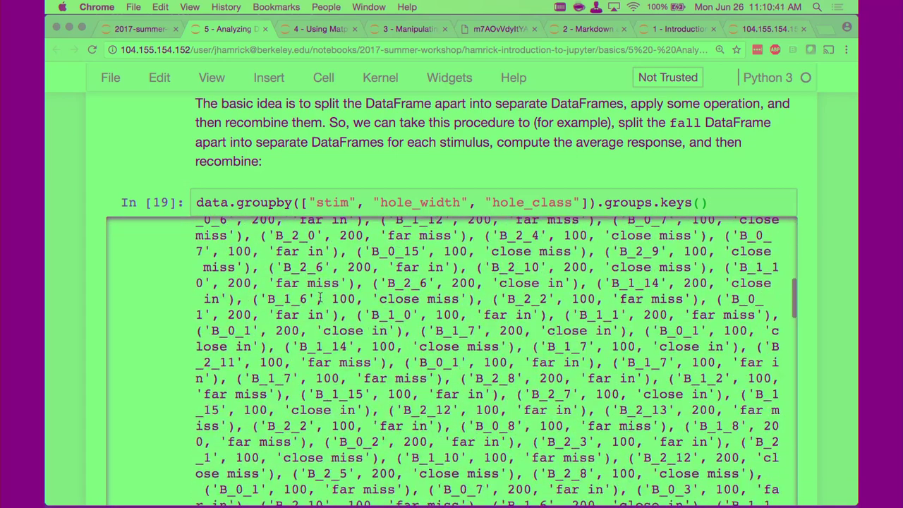
pyautogui.scroll(-7, 321, 296)
pyautogui.scroll(-15, 321, 300)
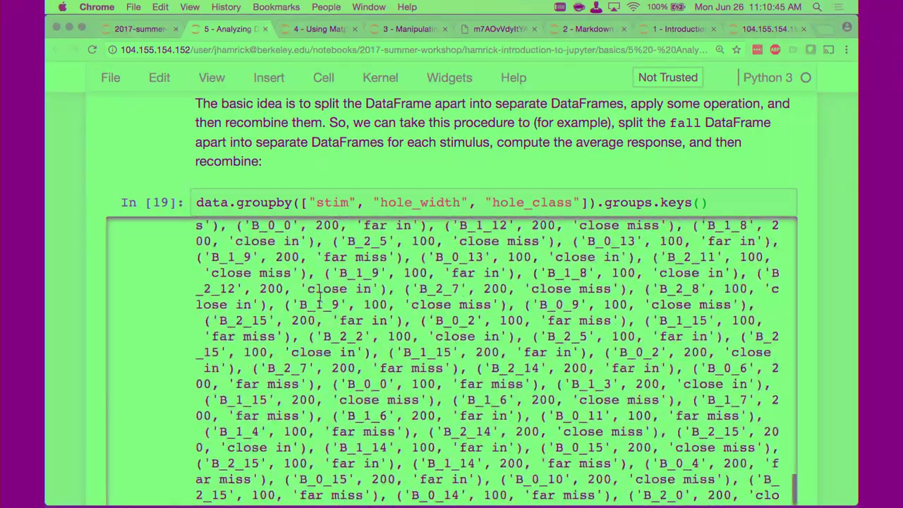
# - Review the mean_resp cell with its output and highlight .mean() at the end of its groupby line
pyautogui.scroll(-10, 319, 300)
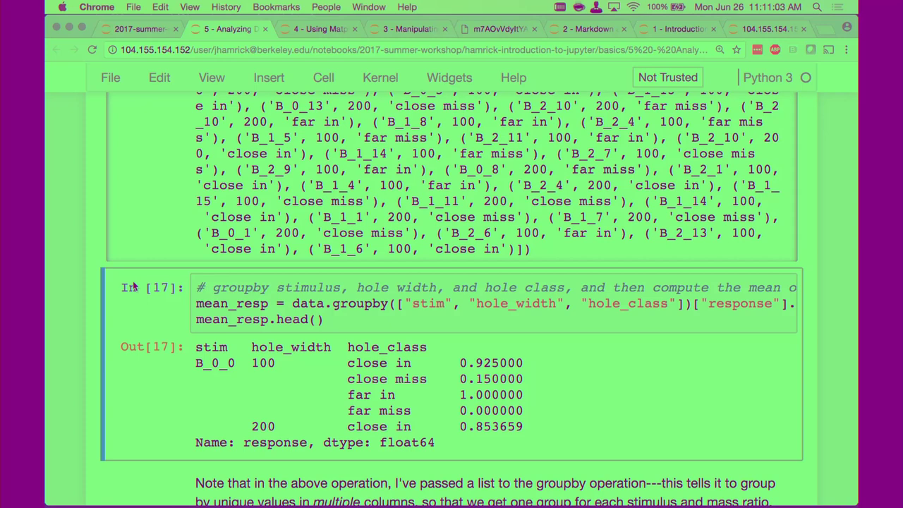
pyautogui.scroll(-5, 134, 285)
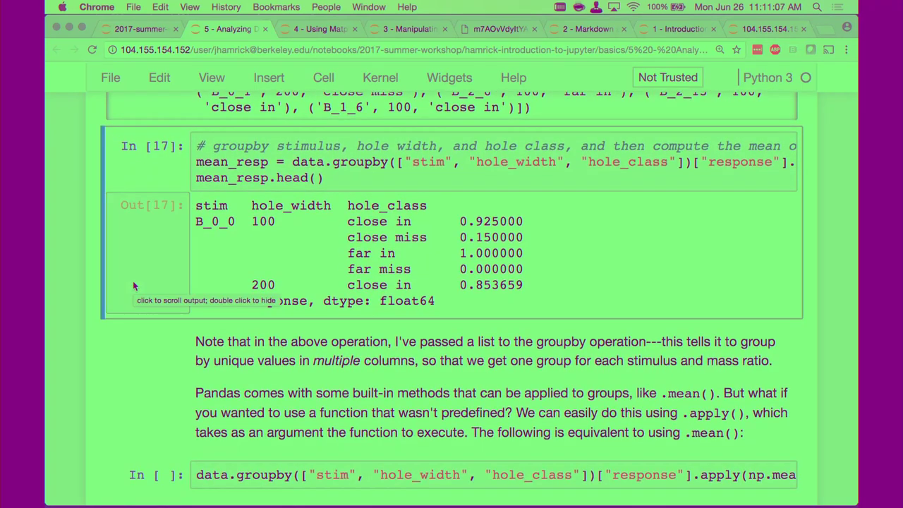
pyautogui.scroll(3, 132, 280)
pyautogui.hscroll(3, 750, 224)
pyautogui.click(657, 237)
pyautogui.moveTo(662, 237); pyautogui.dragTo(726, 237)
pyautogui.click(726, 237)
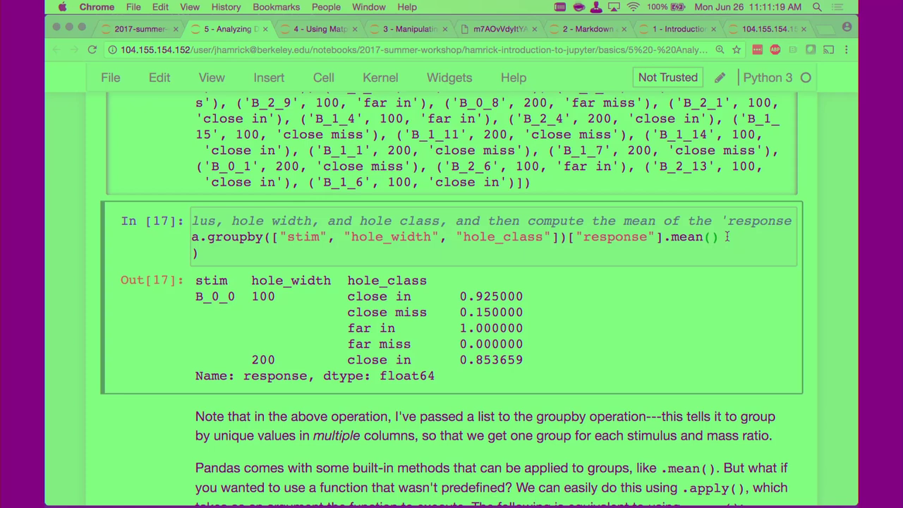
pyautogui.press('Escape')
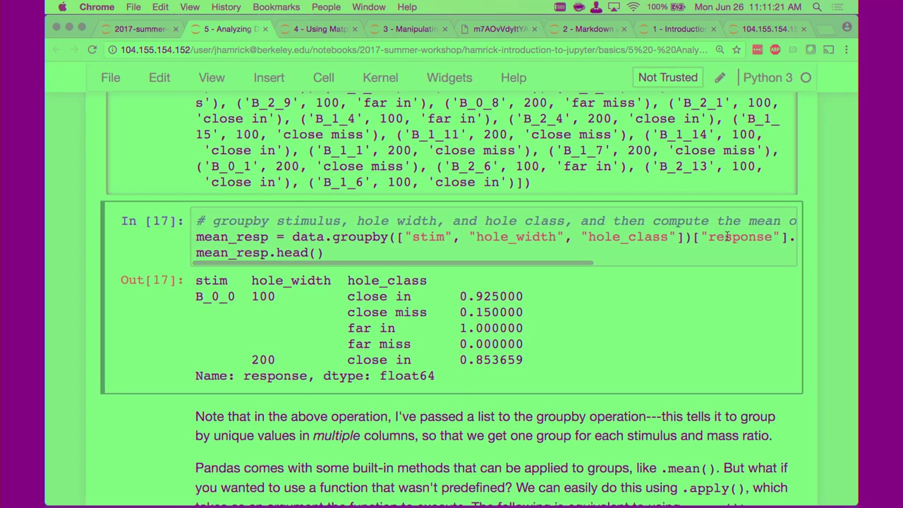
# - Read the notes on .mean() and .apply() and check the end of the mean_resp groupby line against them
pyautogui.scroll(-3, 661, 321)
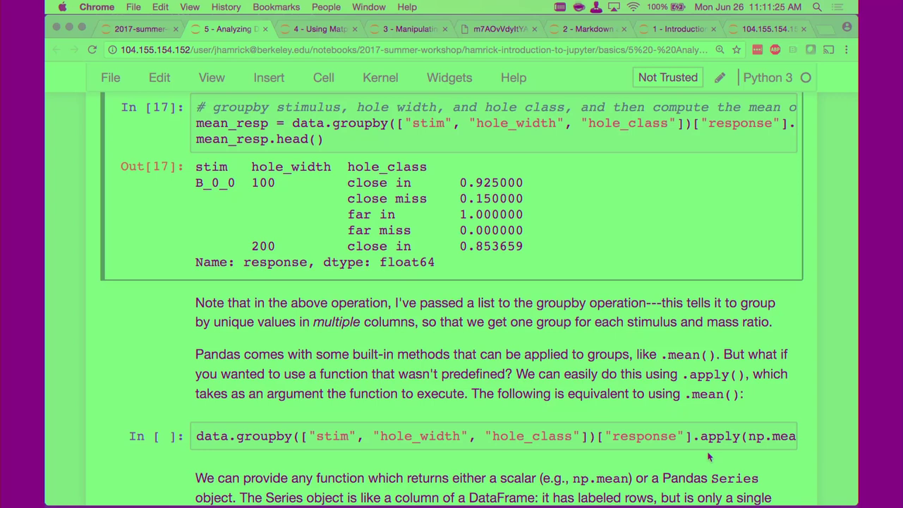
pyautogui.scroll(-1, 708, 457)
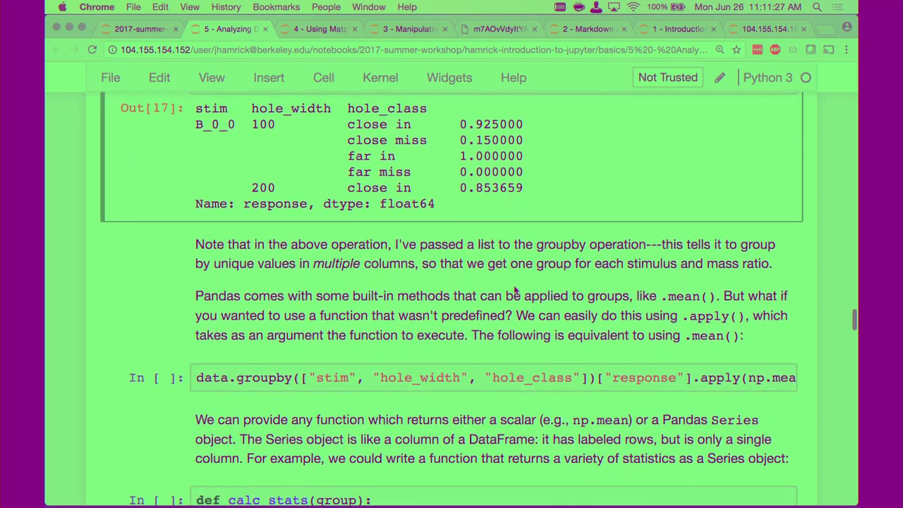
pyautogui.scroll(2, 502, 290)
pyautogui.click(627, 161)
pyautogui.press('End')
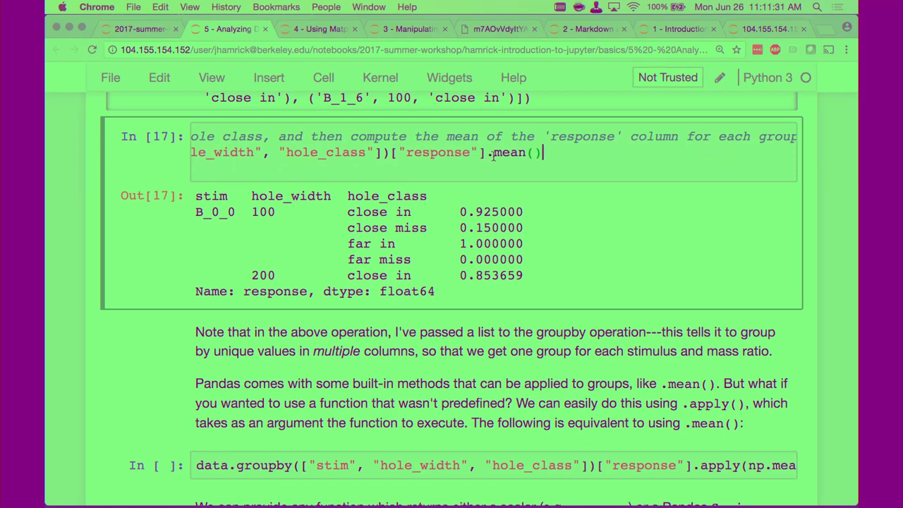
pyautogui.scroll(-3, 544, 141)
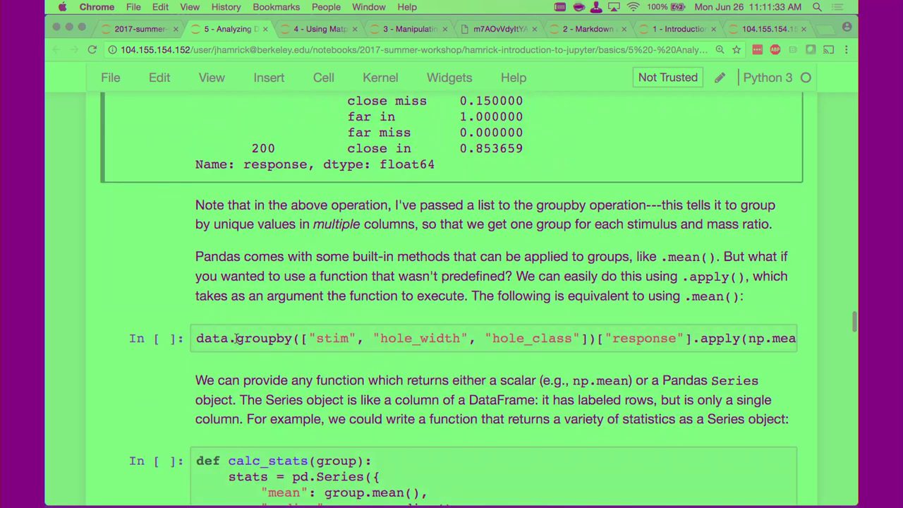
# - Run the groupby cell ending in .apply(np.mean).head() and compare its output with that of the mean_resp cell
pyautogui.click(497, 339)
pyautogui.hscroll(3, 564, 340)
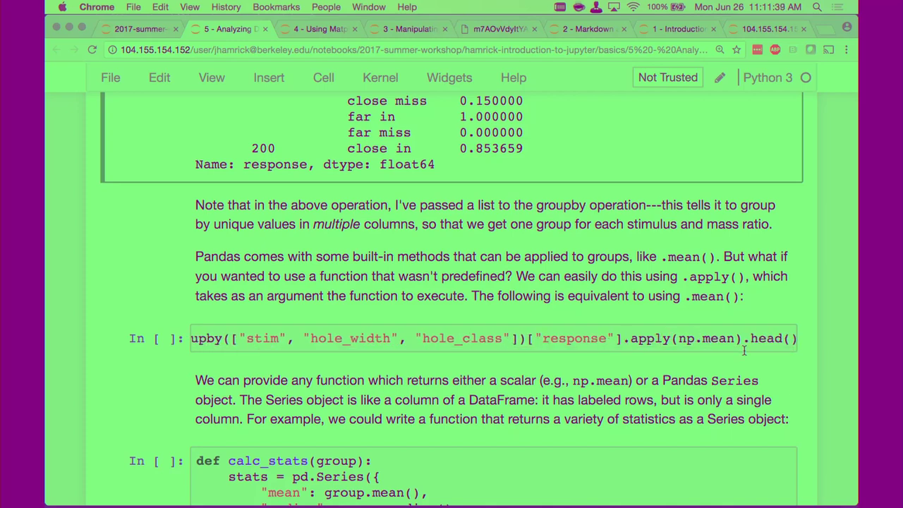
pyautogui.click(717, 350)
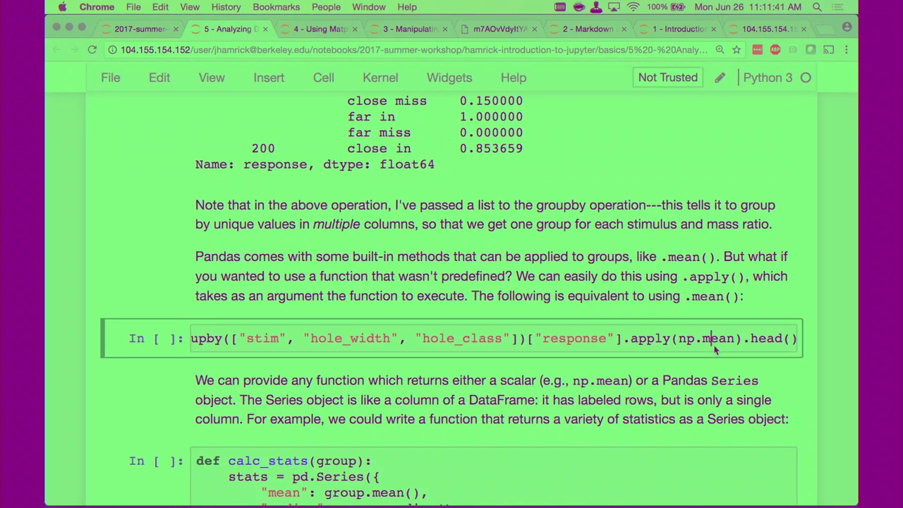
pyautogui.hscroll(-3, 715, 349)
pyautogui.hotkey('shift', 'Return')
pyautogui.scroll(5, 112, 214)
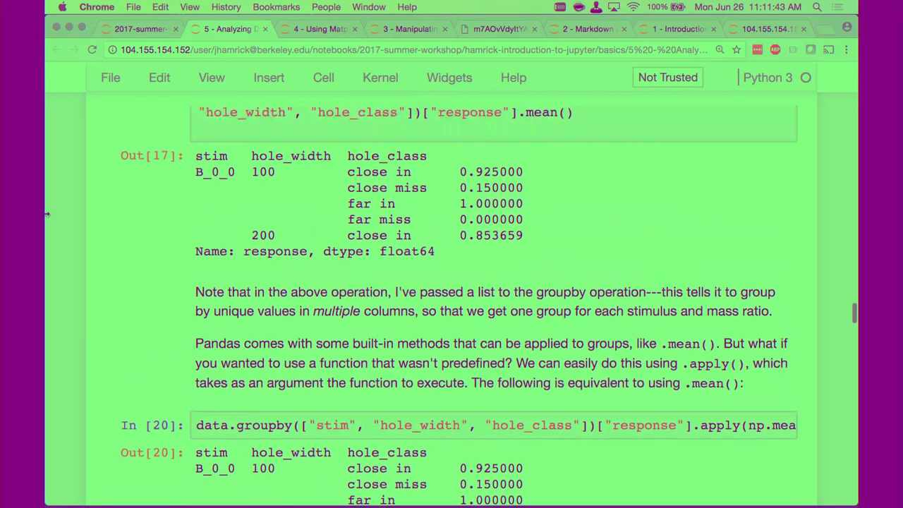
pyautogui.scroll(-1, 47, 214)
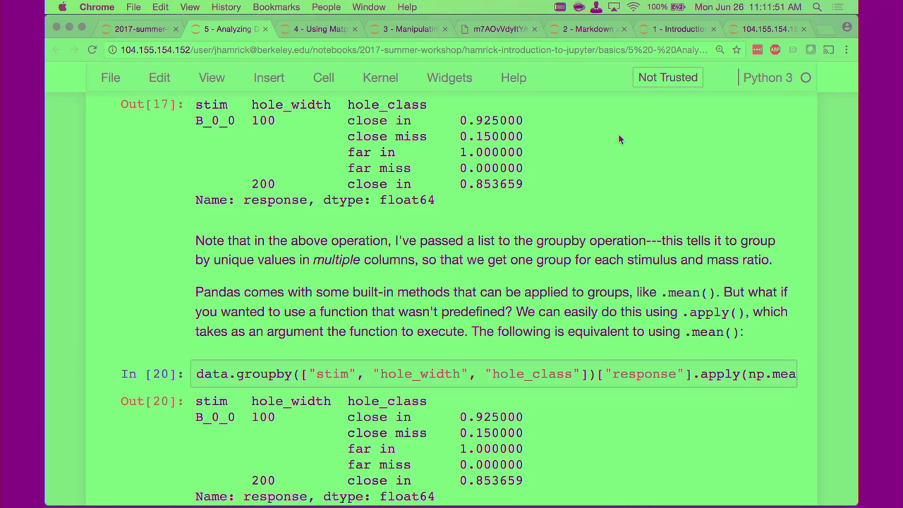
pyautogui.click(692, 375)
pyautogui.scroll(-5, 695, 379)
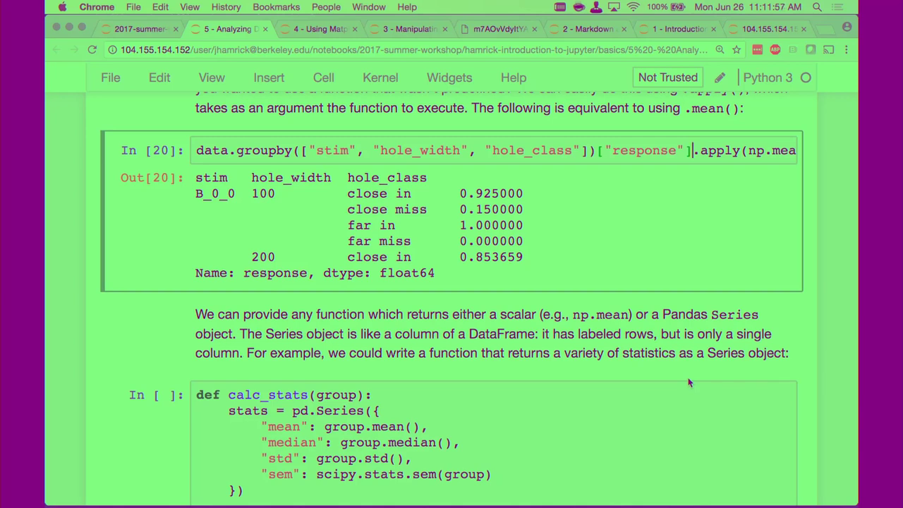
pyautogui.click(549, 262)
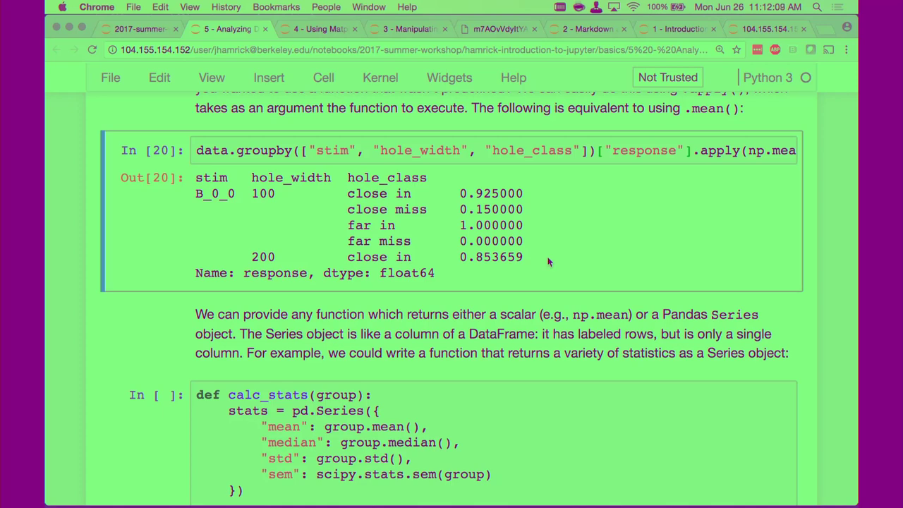
# - Select the group parameter in the calc_stats function definition and save the notebook
pyautogui.scroll(-4, 549, 261)
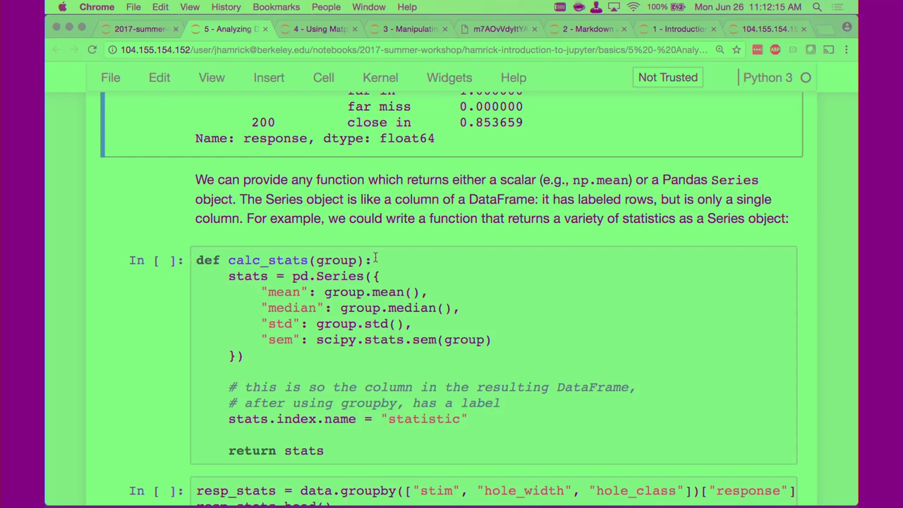
pyautogui.doubleClick(329, 261)
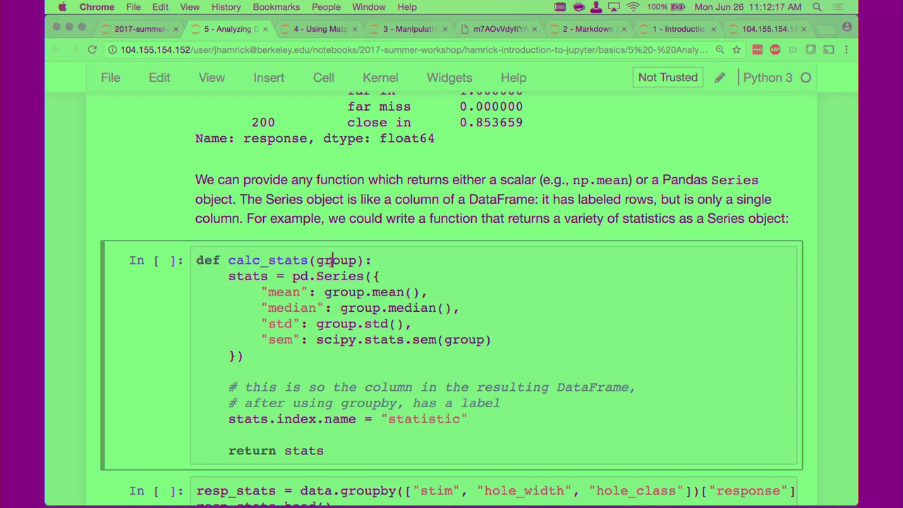
pyautogui.press('super+s')
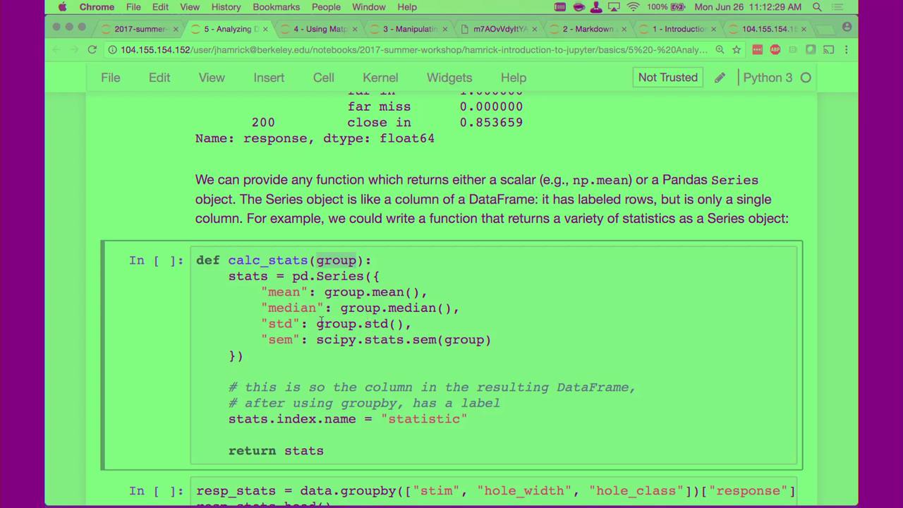
# - Highlight scipy.stats in the "sem" entry of calc_stats, and the entire pd.Series({...}) expression
pyautogui.moveTo(317, 340); pyautogui.dragTo(400, 340)
pyautogui.click(400, 340)
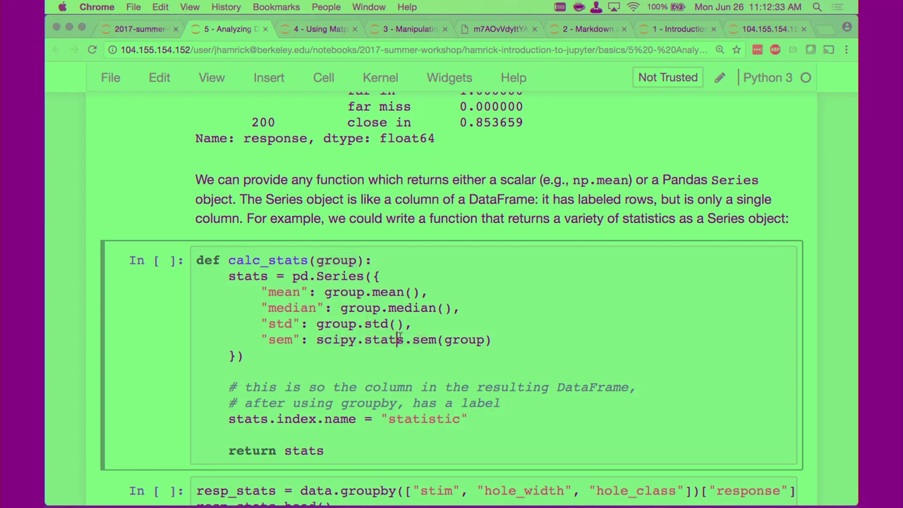
pyautogui.click(522, 338)
pyautogui.moveTo(292, 276); pyautogui.dragTo(274, 356)
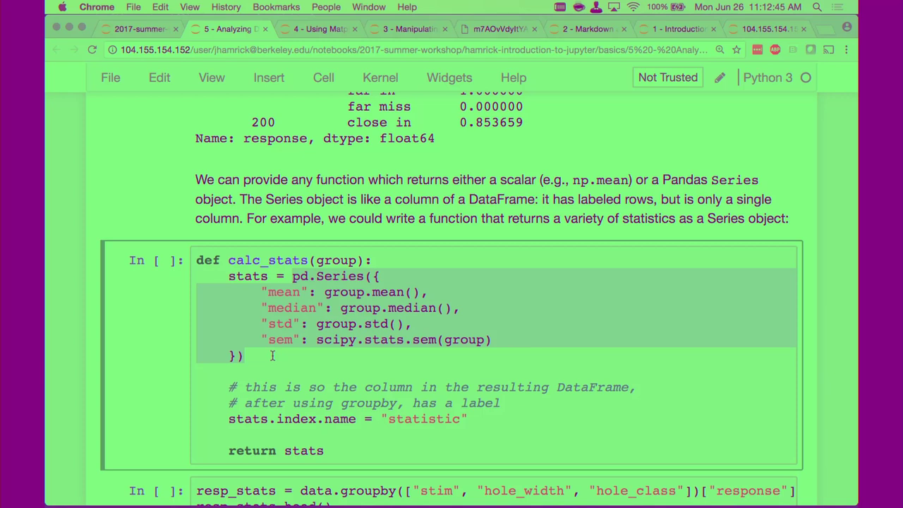
pyautogui.click(274, 356)
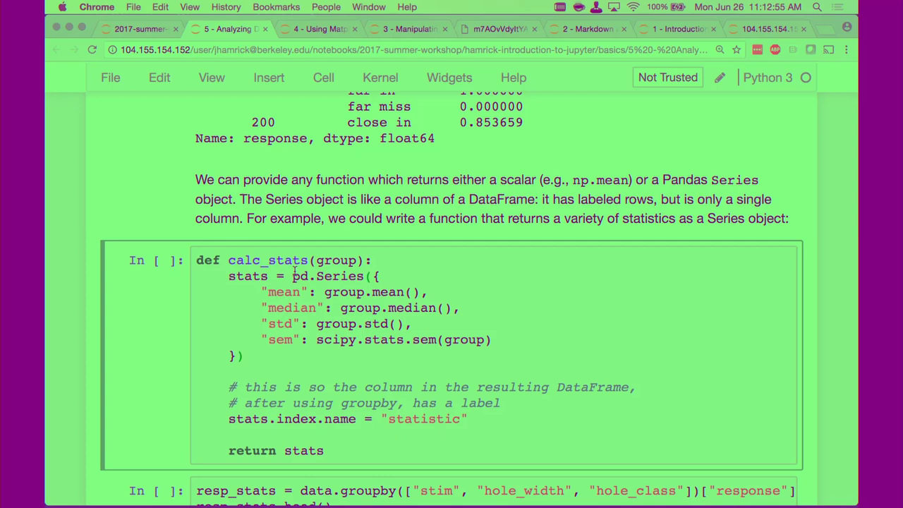
# - Read the stats.index.name part of calc_stats and highlight .apply(calc_stats) in the resp_stats groupby line
pyautogui.scroll(-1, 294, 276)
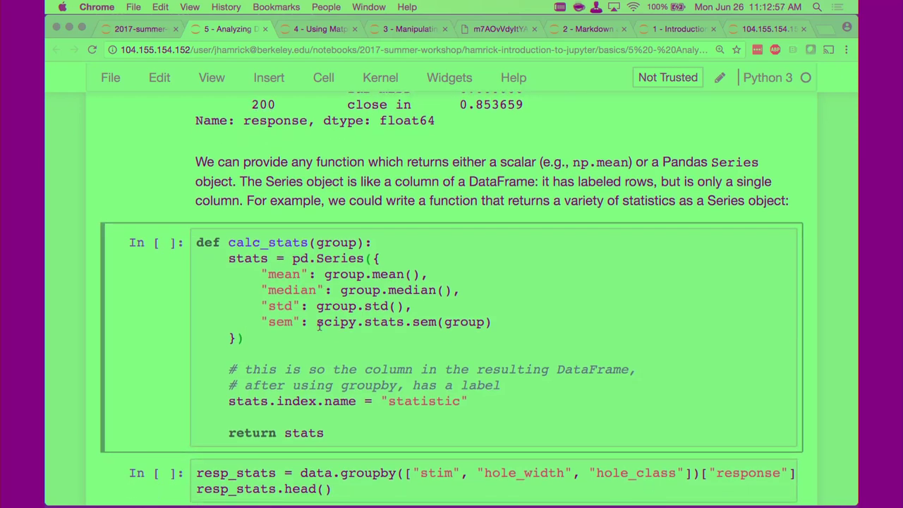
pyautogui.scroll(-2, 294, 397)
pyautogui.scroll(-1, 294, 398)
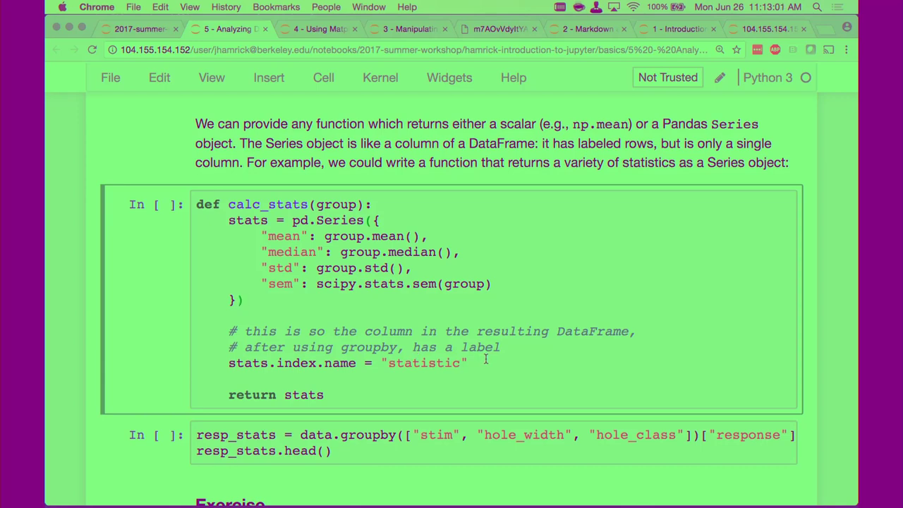
pyautogui.click(154, 332)
pyautogui.scroll(-3, 154, 332)
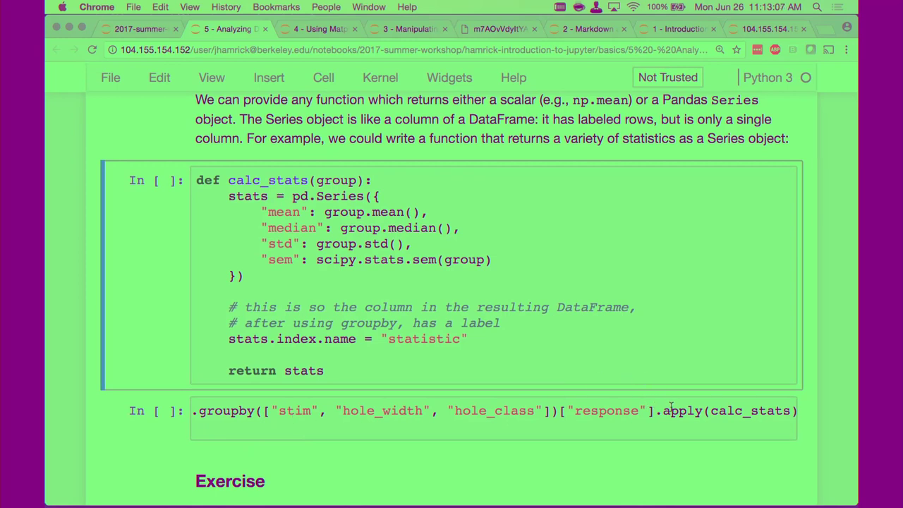
pyautogui.moveTo(655, 410); pyautogui.dragTo(772, 411)
# - Run the calc_stats definition and the resp_stats cell that applies it, and look over the resulting statistics
pyautogui.click(503, 307)
pyautogui.hotkey('shift', 'Return')
pyautogui.scroll(-1, 384, 251)
pyautogui.hotkey('shift', 'Return')
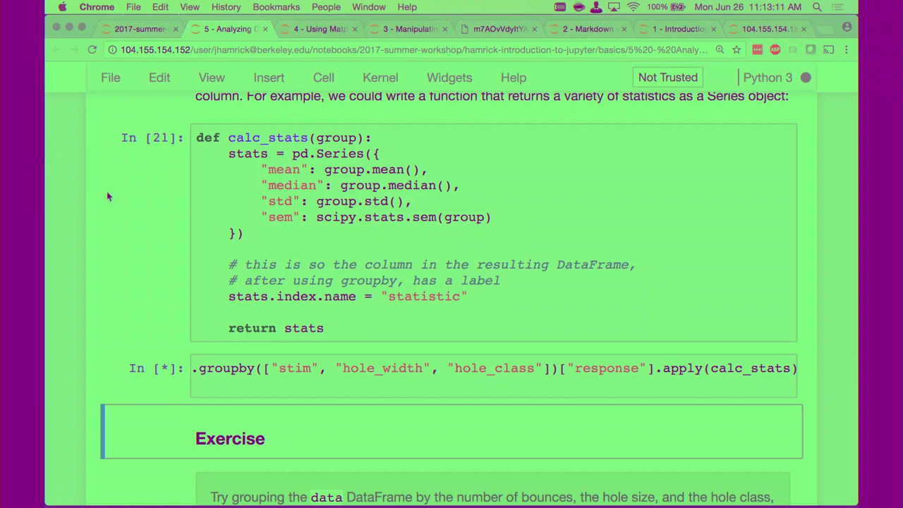
pyautogui.scroll(-4, 108, 234)
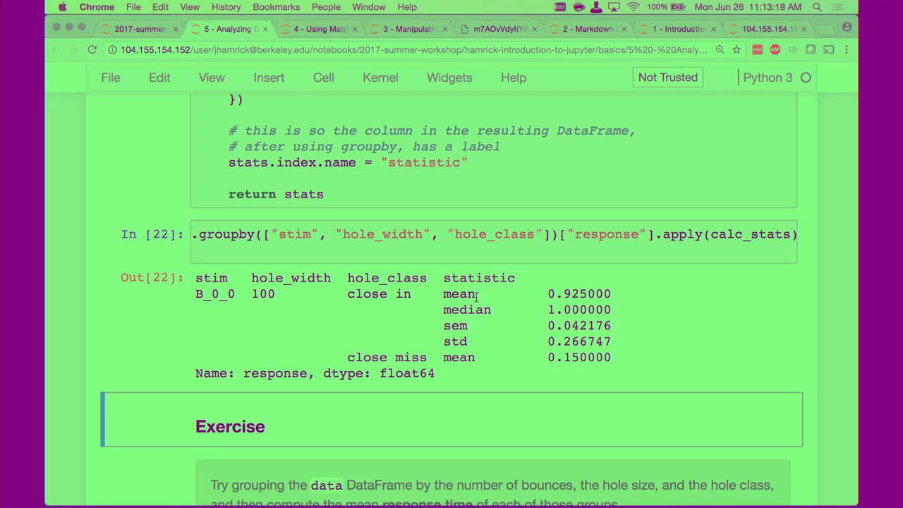
pyautogui.scroll(1, 465, 289)
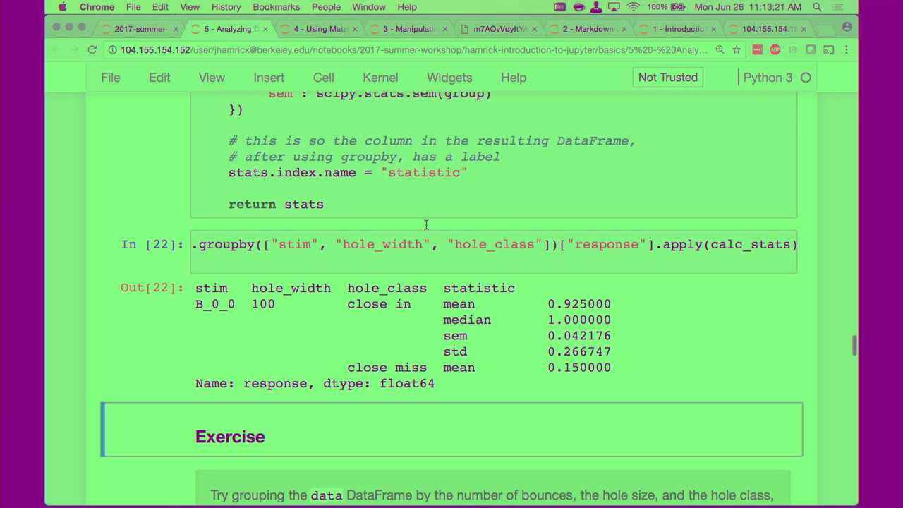
pyautogui.scroll(2, 496, 347)
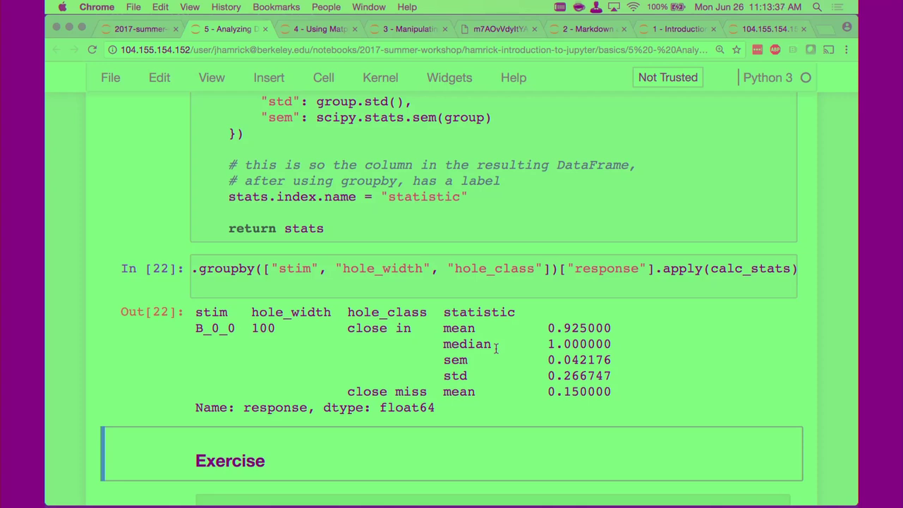
pyautogui.click(192, 276)
pyautogui.click(203, 261)
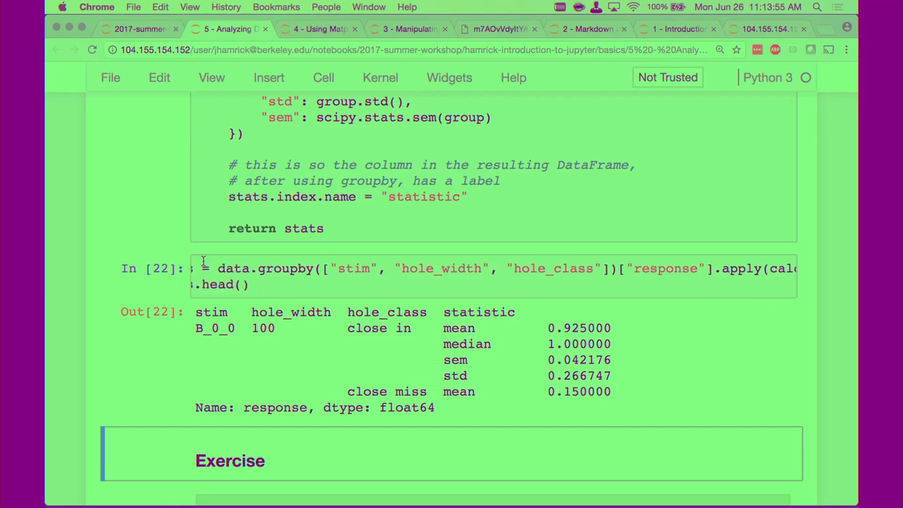
# - Read the groupby exercise instructions and look through the surrounding groupby examples and the Massaging DataFrames section
pyautogui.scroll(-5, 169, 244)
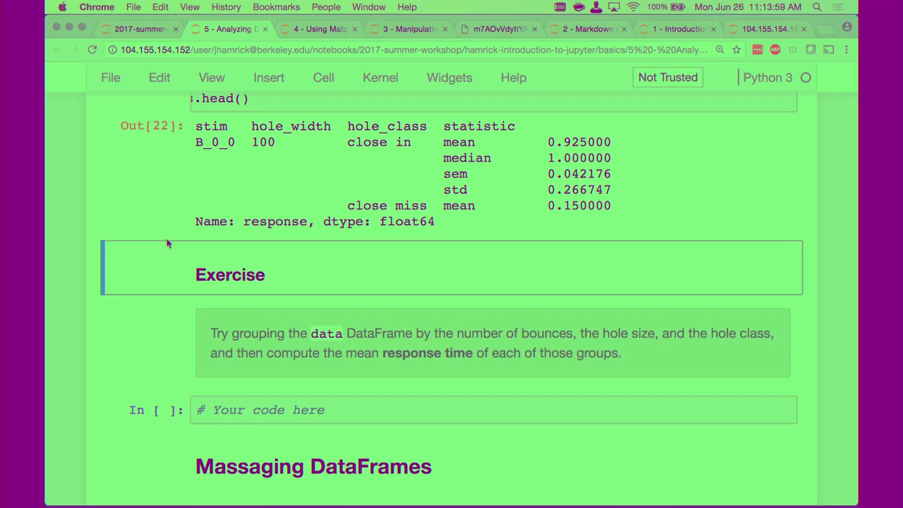
pyautogui.scroll(-1, 222, 244)
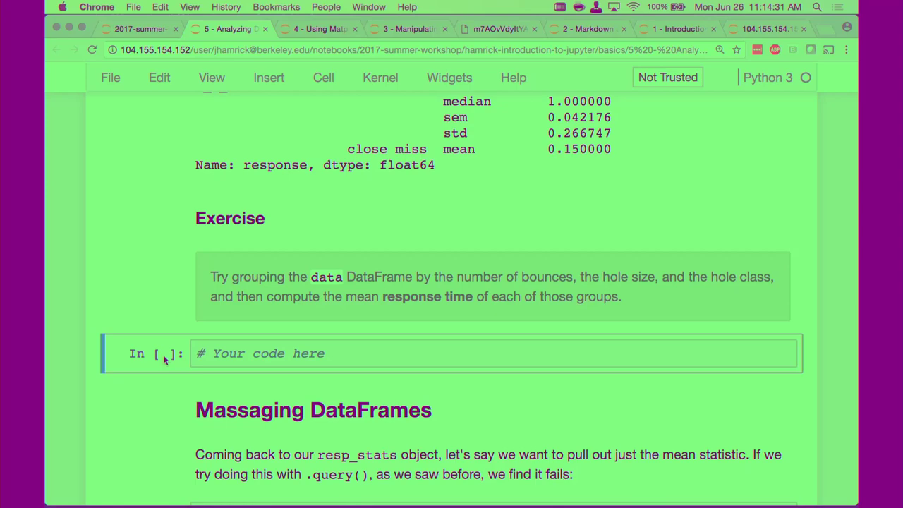
pyautogui.scroll(-1, 165, 360)
pyautogui.scroll(-20, 163, 359)
pyautogui.scroll(10, 163, 359)
pyautogui.scroll(5, 163, 360)
pyautogui.scroll(5, 163, 359)
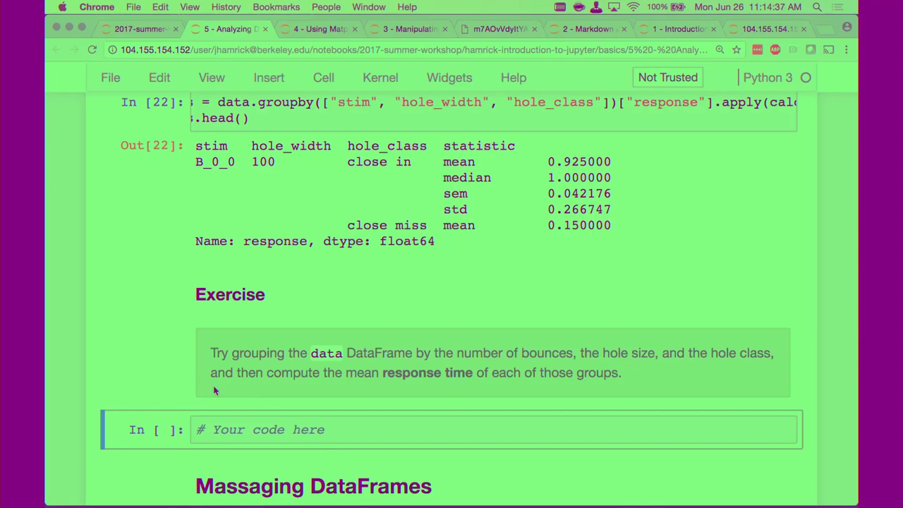
pyautogui.scroll(-2, 213, 385)
pyautogui.scroll(-8, 213, 385)
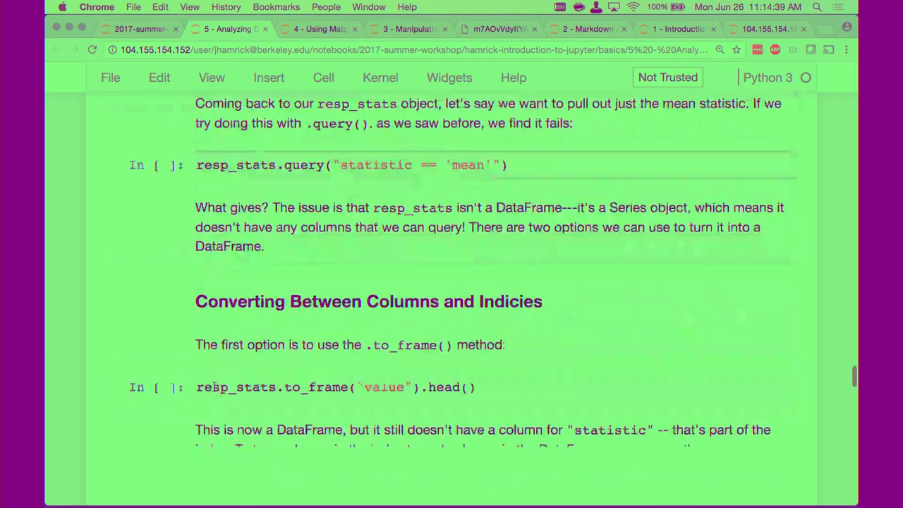
pyautogui.scroll(1, 213, 385)
pyautogui.scroll(-15, 213, 385)
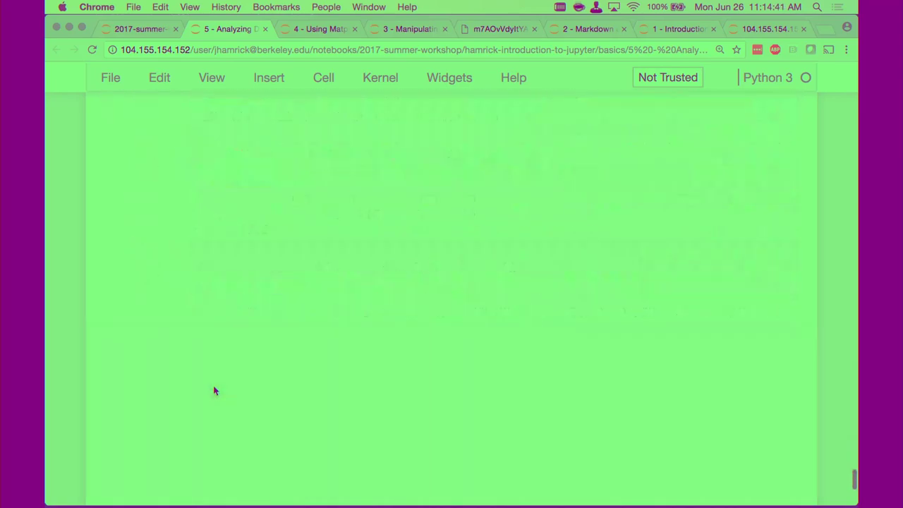
pyautogui.scroll(20, 214, 386)
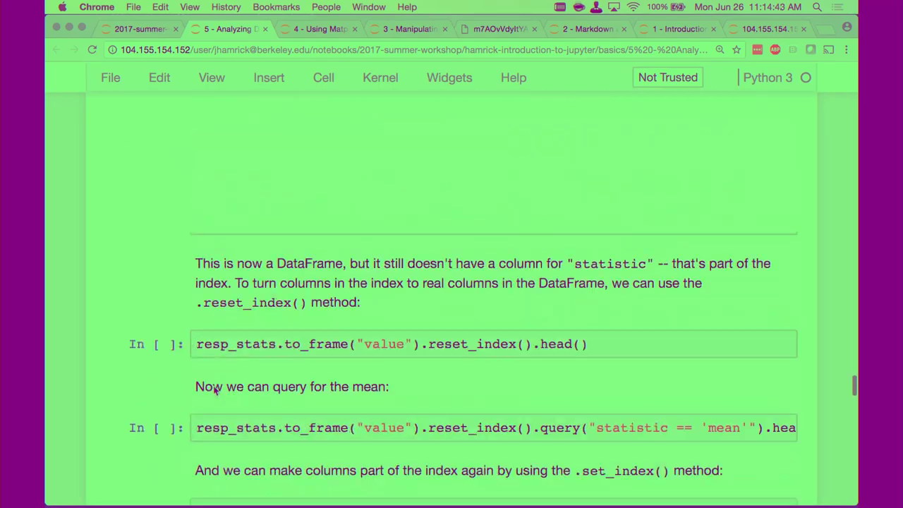
pyautogui.scroll(15, 215, 391)
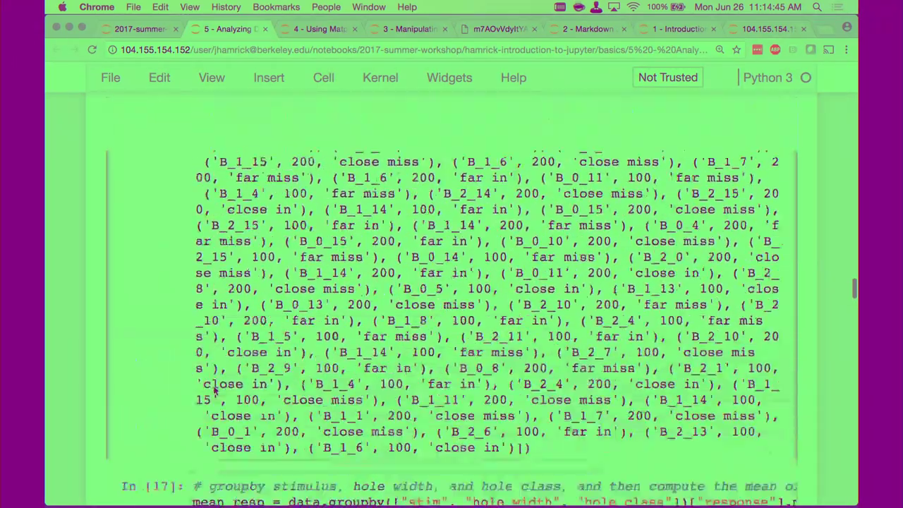
pyautogui.moveTo(451, 505)
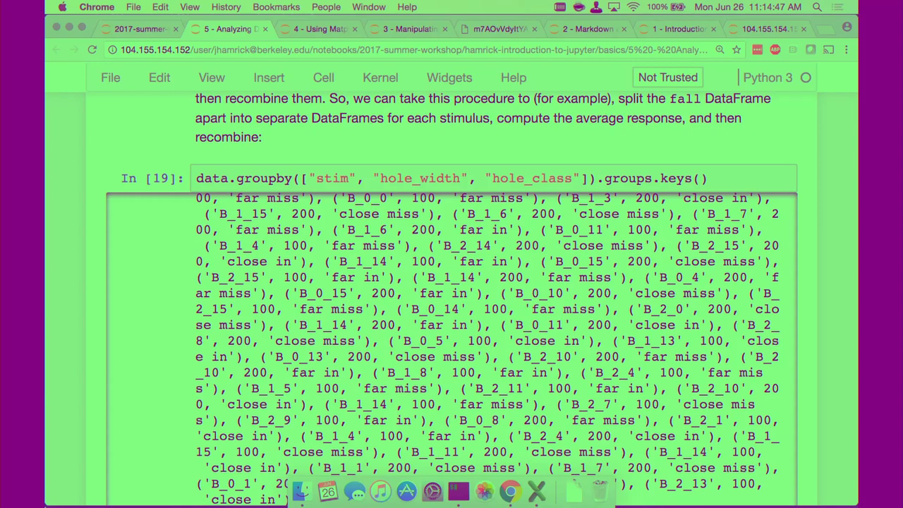
pyautogui.scroll(-10, 68, 259)
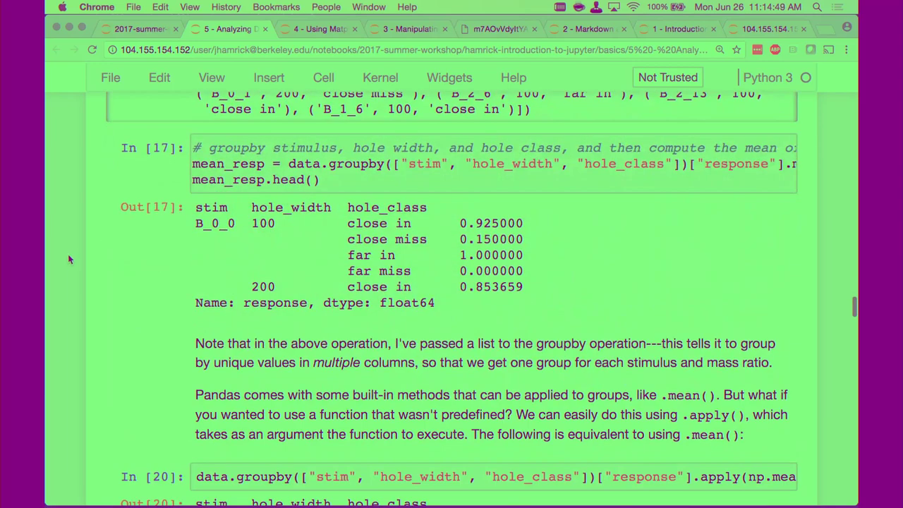
pyautogui.scroll(-15, 68, 259)
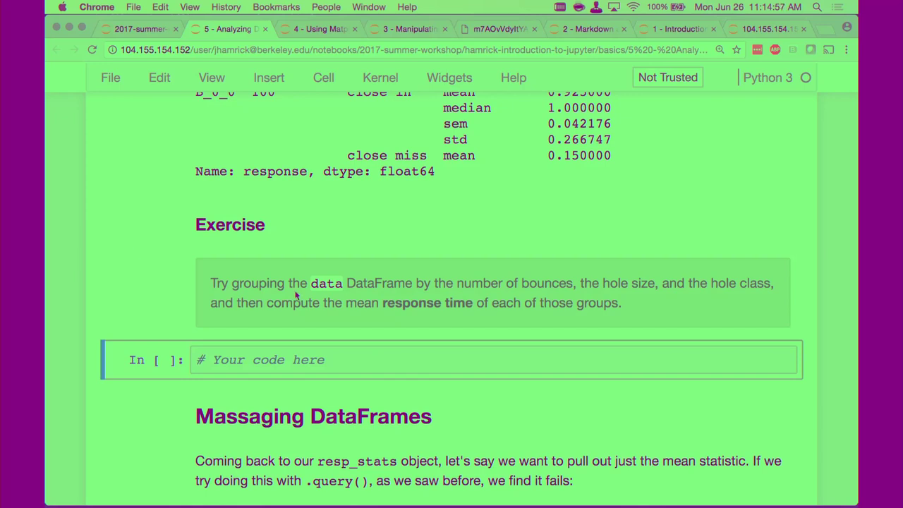
# - Begin the exercise answer by adding data.groupby(["num_bounces"]) below the comment in the "Your code here" cell
pyautogui.click(363, 361)
pyautogui.press('Return')
pyautogui.write('da')
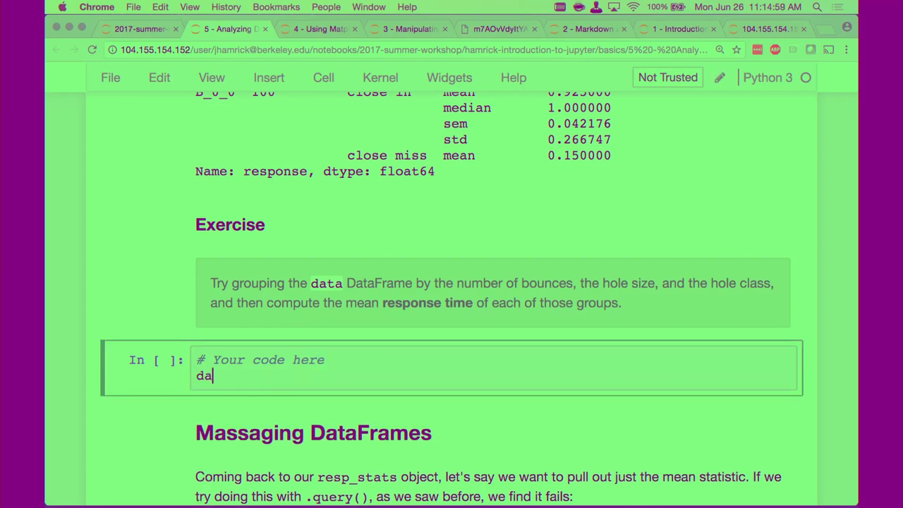
pyautogui.write('ta.groupby*(["')
pyautogui.write('num_bounces')
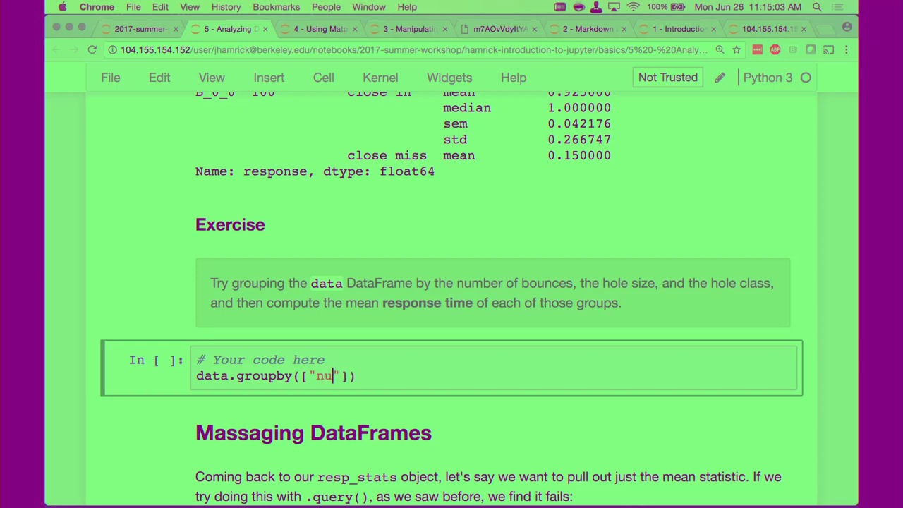
pyautogui.press('Escape')
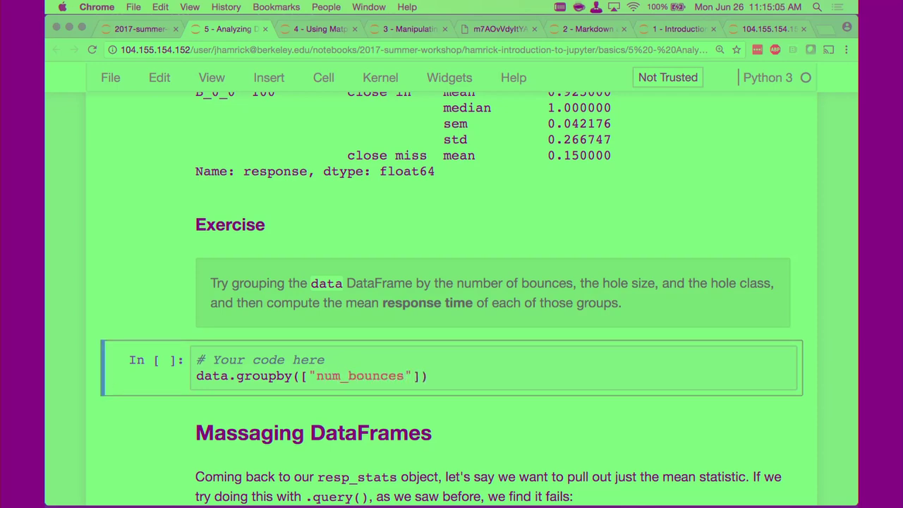
# - Insert a cell above the exercise answer containing data.head() and run it
pyautogui.press('a')
pyautogui.press('Return')
pyautogui.write('h')
pyautogui.press('BackSpace')
pyautogui.write('data.head()')
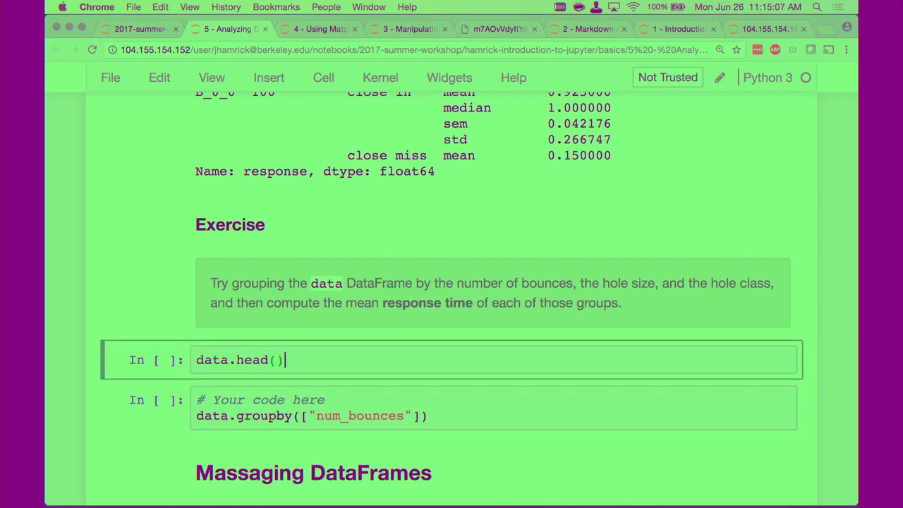
pyautogui.hotkey('shift', 'Return')
# - Add "hole_width" and "hole_class" to the exercise's groupby list, append ["rt"].mean(), and save the notebook
pyautogui.click(410, 425)
pyautogui.write(', "hole')
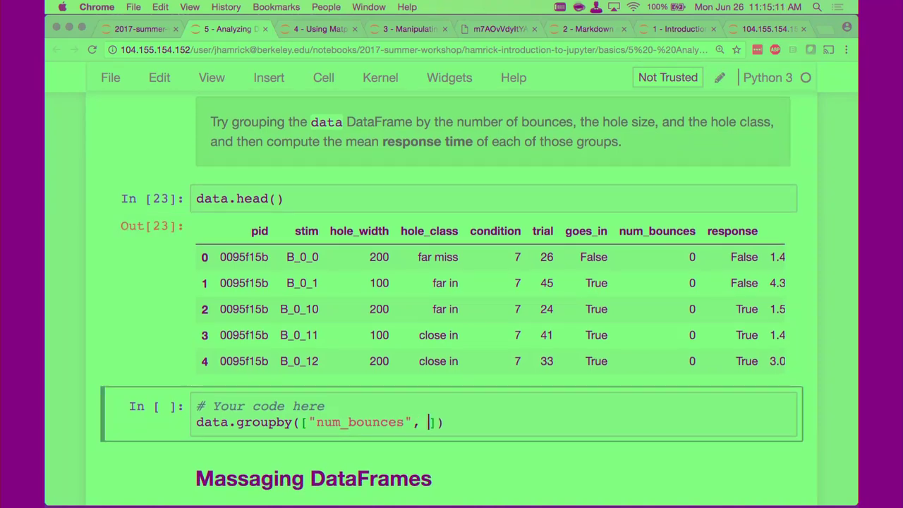
pyautogui.write('_width", "ho')
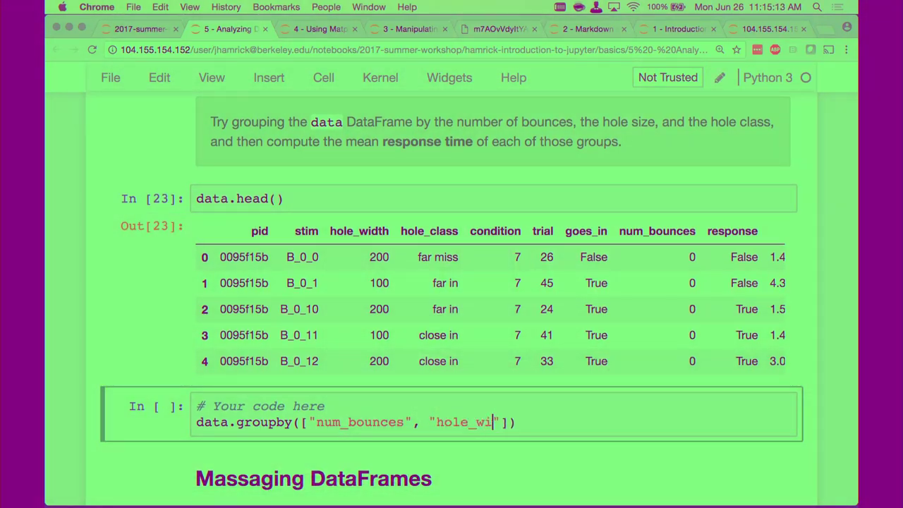
pyautogui.write('le_class"])')
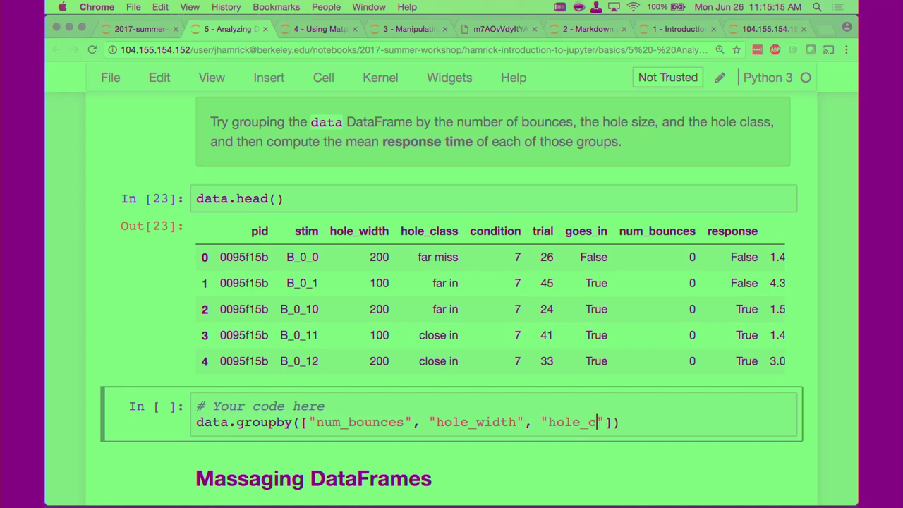
pyautogui.write('["rt"].mean()')
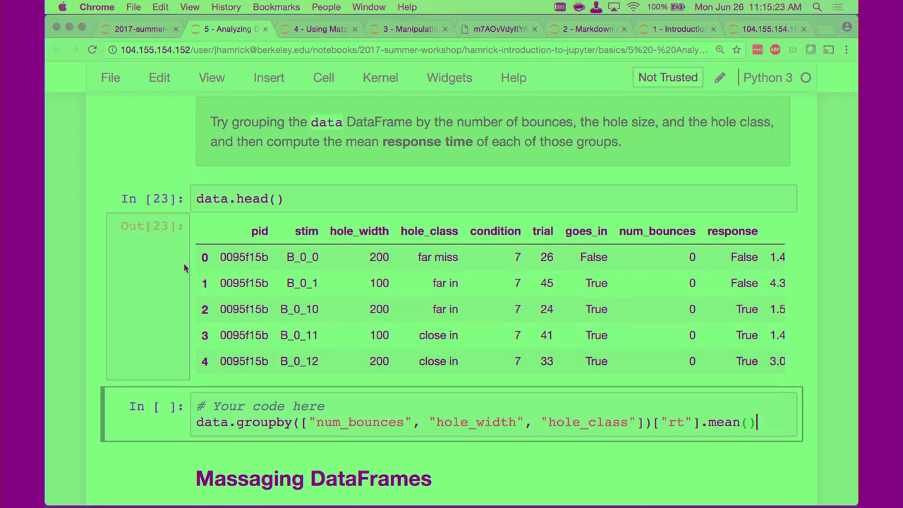
pyautogui.scroll(-3, 184, 268)
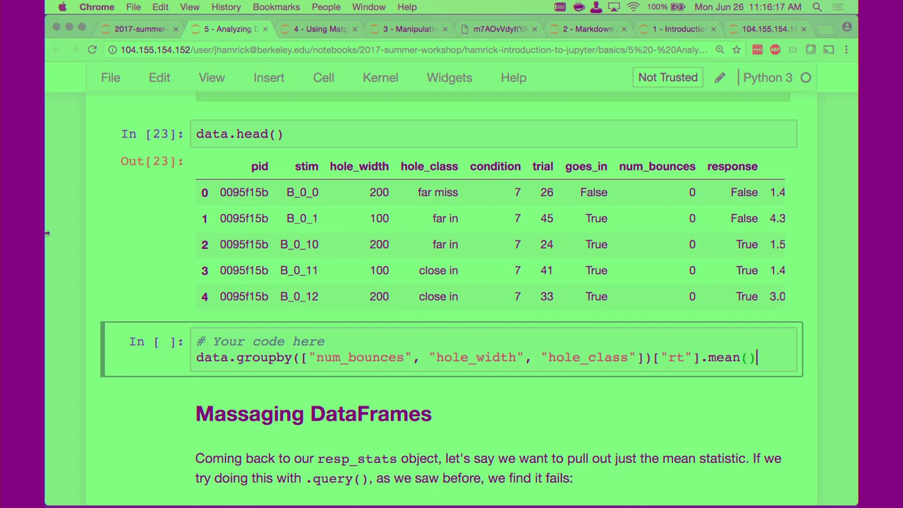
pyautogui.press('super+s')
# - Open the Markdown source of the groupby exercise description and render it again
pyautogui.scroll(3, 47, 338)
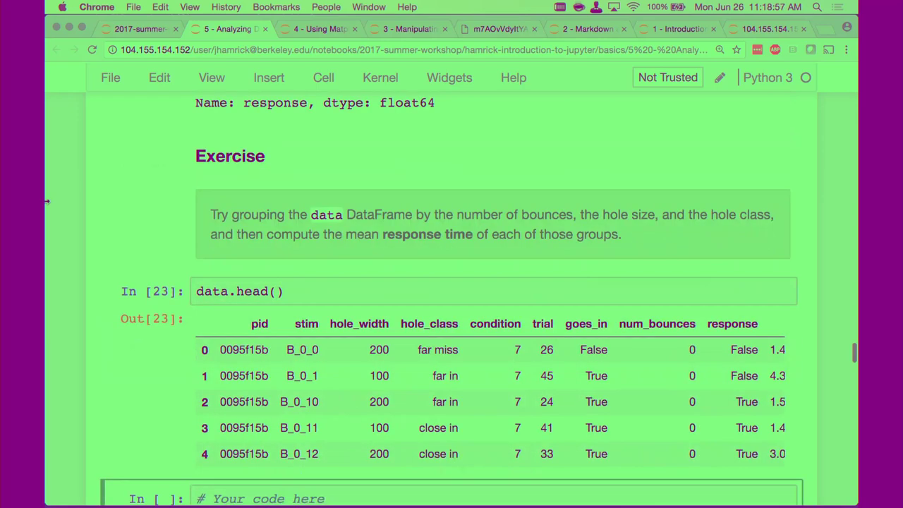
pyautogui.doubleClick(315, 246)
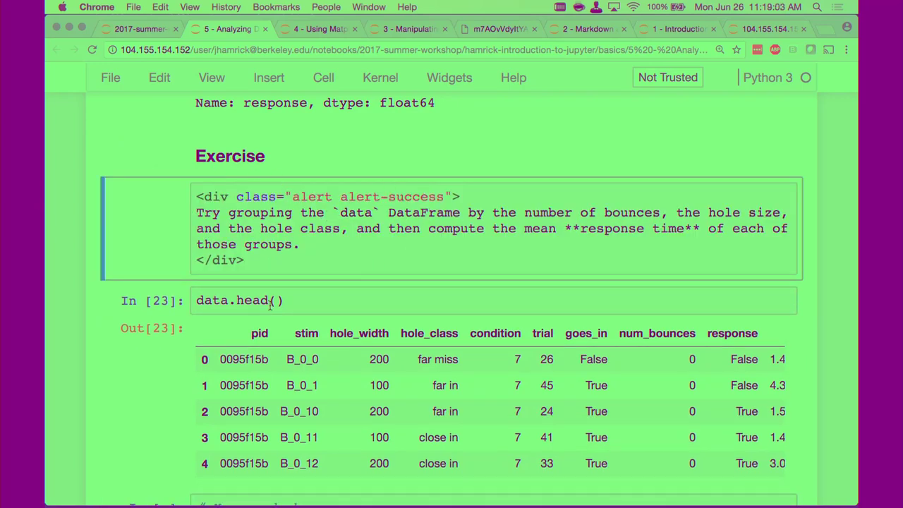
pyautogui.hotkey('shift', 'Return')
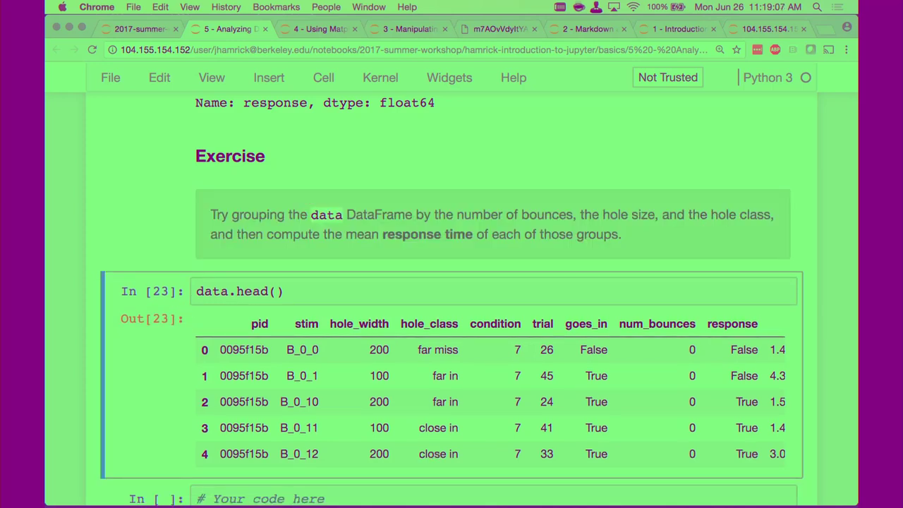
pyautogui.scroll(-2, 452, 303)
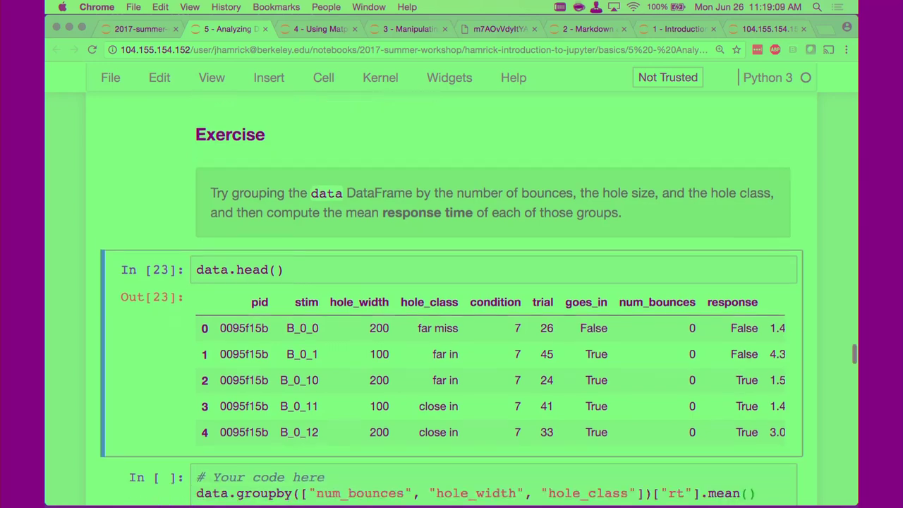
pyautogui.scroll(-1, 452, 303)
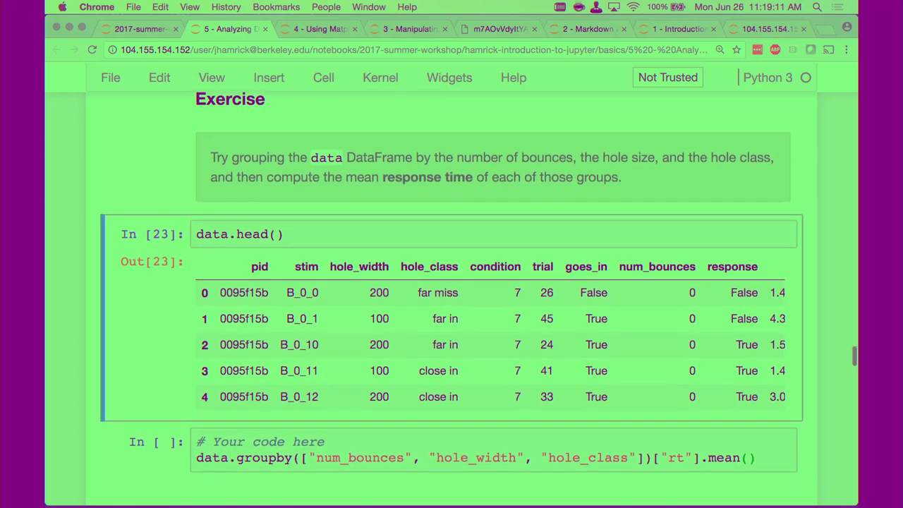
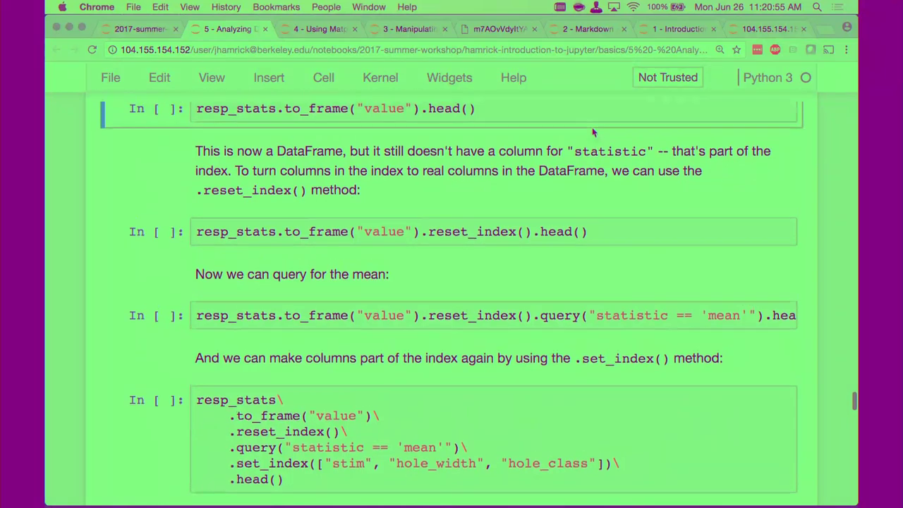
# - Insert a cell with resp_stats.head() above the .to_frame() explanation under Converting Between Columns and Indicies and run it
pyautogui.press('a')
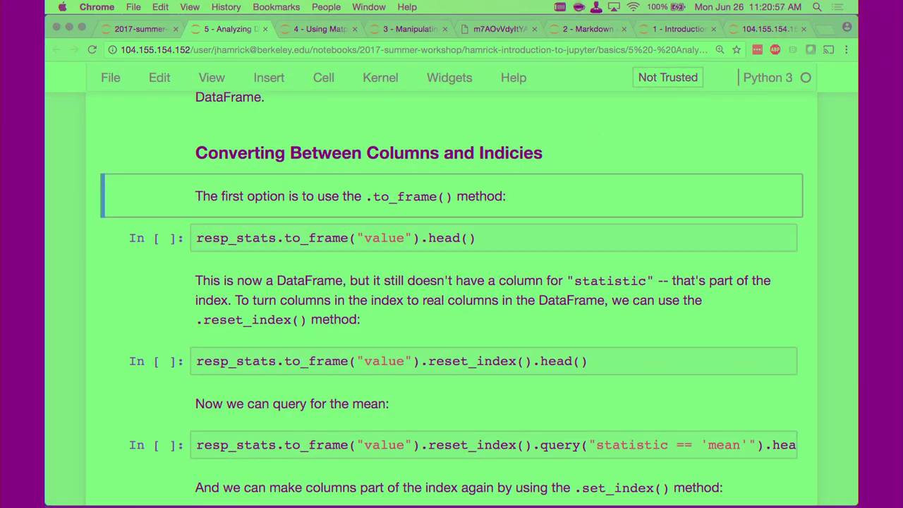
pyautogui.press('Return')
pyautogui.write('resp_stats.head()')
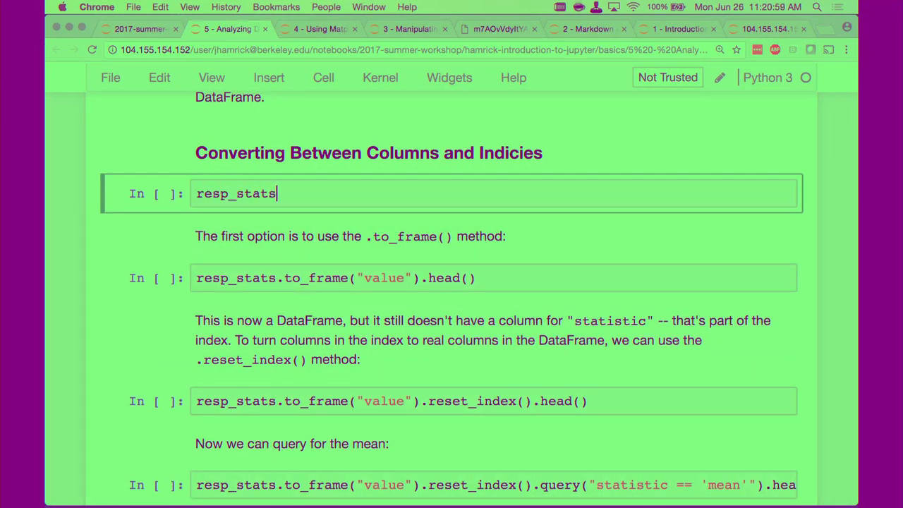
pyautogui.hotkey('shift', 'Return')
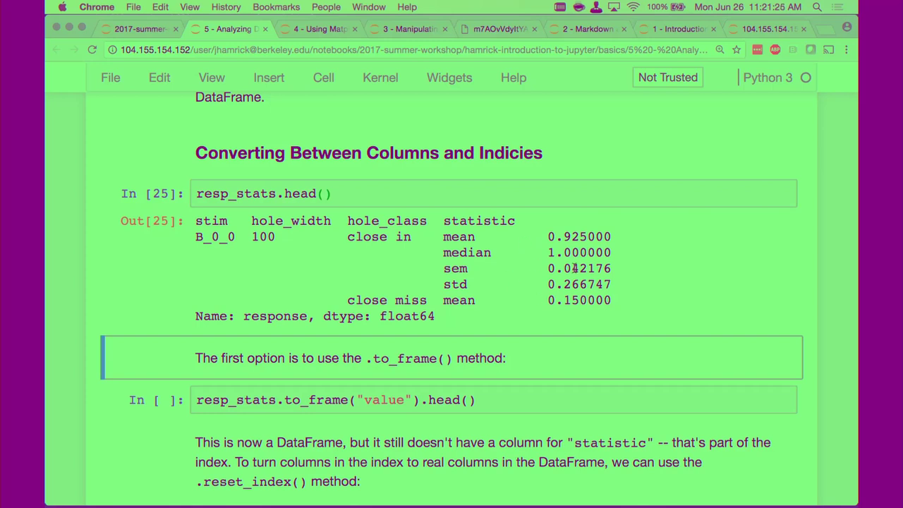
# - Highlight to_frame("value") in the resp_stats.to_frame("value").head() cell and run that cell
pyautogui.scroll(-2, 575, 269)
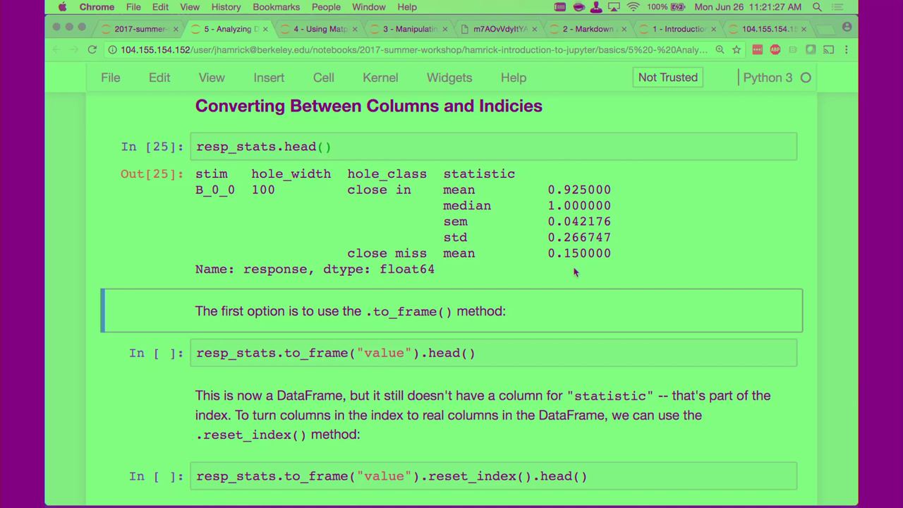
pyautogui.hotkey('shift', 'Return')
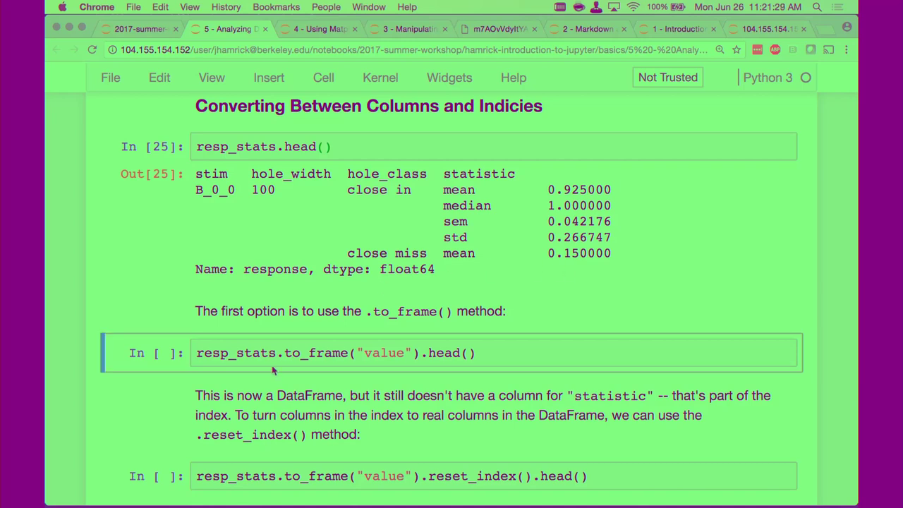
pyautogui.moveTo(283, 353); pyautogui.dragTo(419, 353)
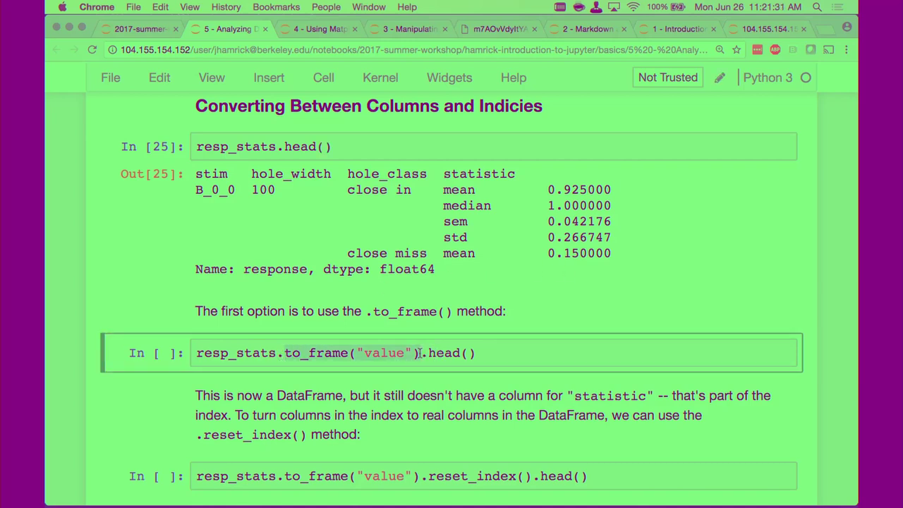
pyautogui.click(390, 353)
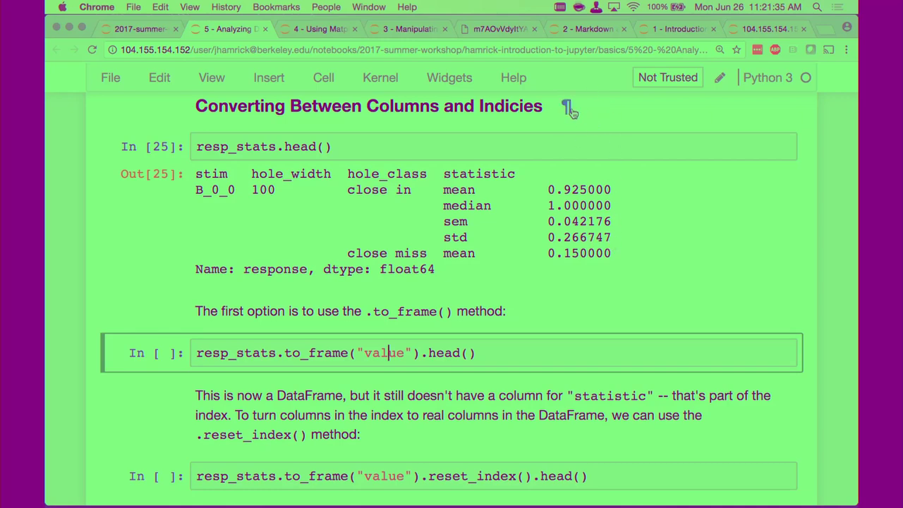
pyautogui.hotkey('shift', 'Return')
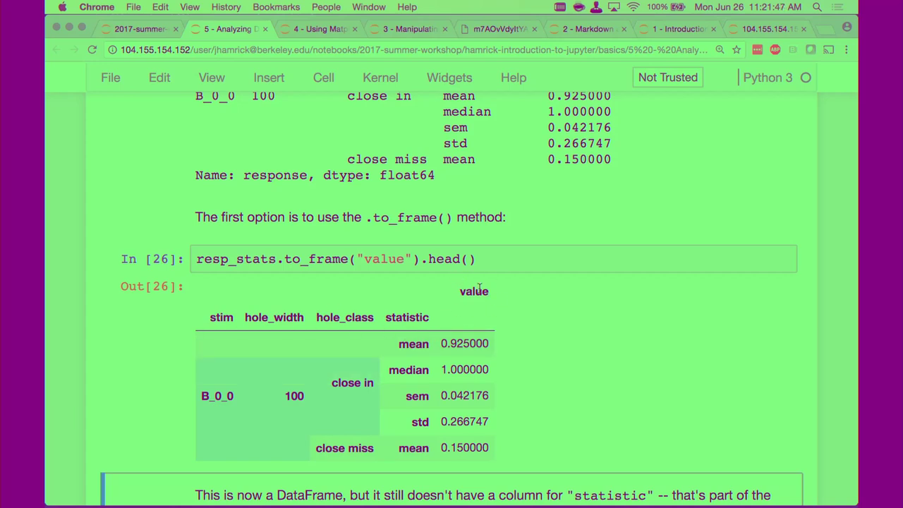
# - Highlight the .reset_index() part of the resp_stats.to_frame("value").reset_index().head() cell and run that cell
pyautogui.scroll(-4, 479, 290)
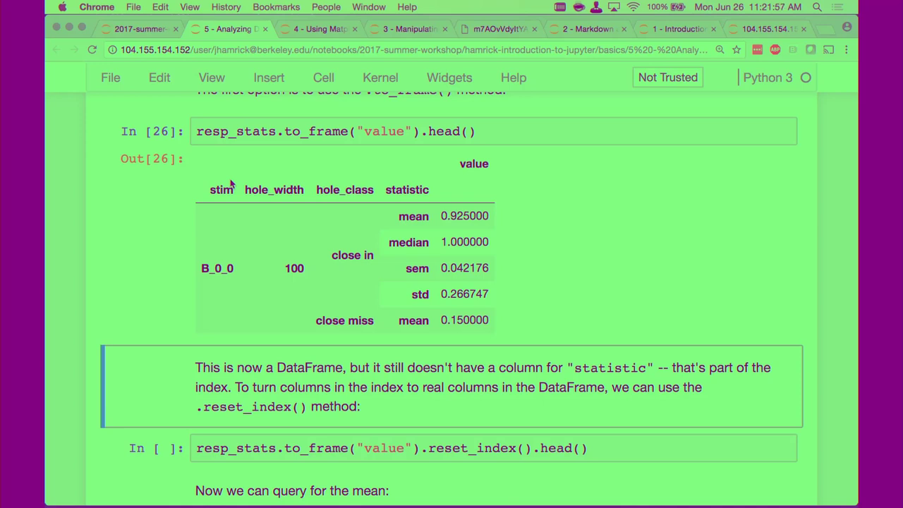
pyautogui.moveTo(420, 449); pyautogui.dragTo(528, 449)
pyautogui.click(529, 448)
pyautogui.scroll(-1, 594, 360)
pyautogui.hotkey('shift', 'Return')
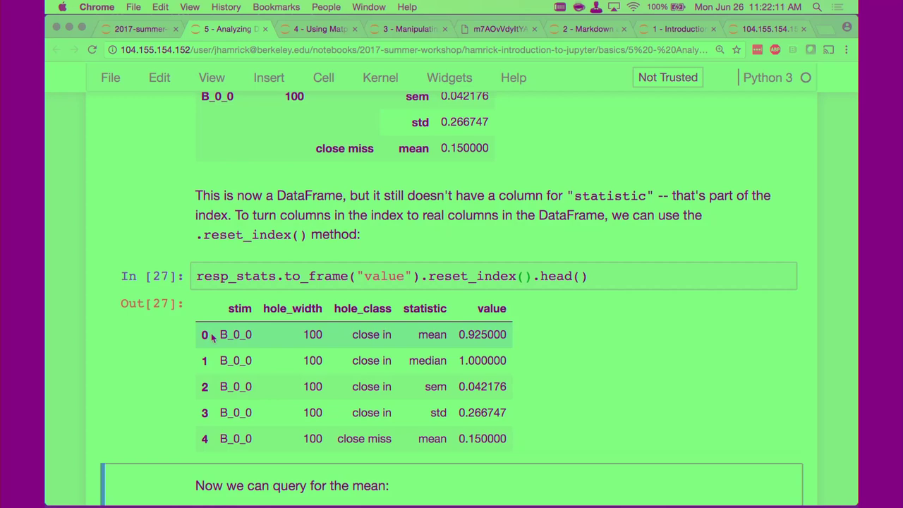
# - Run the cell that queries resp_stats.to_frame("value").reset_index() for rows where statistic == 'mean'
pyautogui.scroll(5, 298, 337)
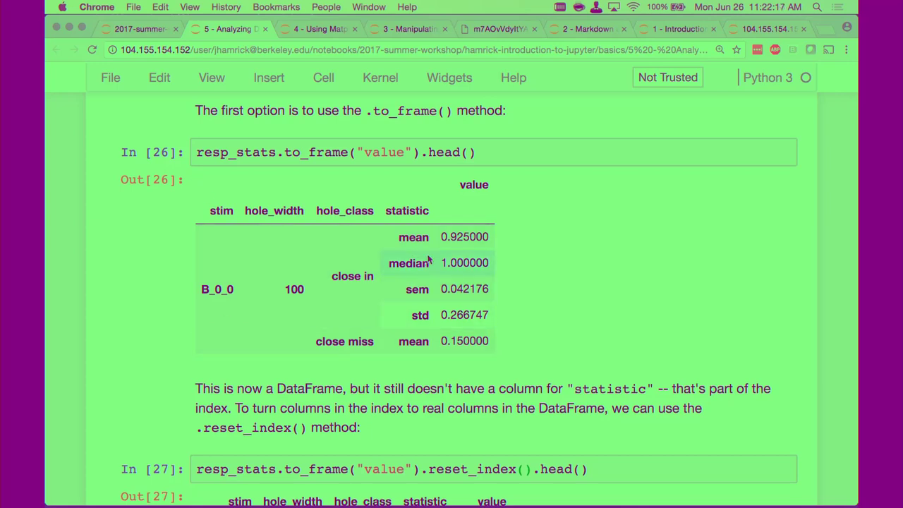
pyautogui.scroll(-6, 404, 335)
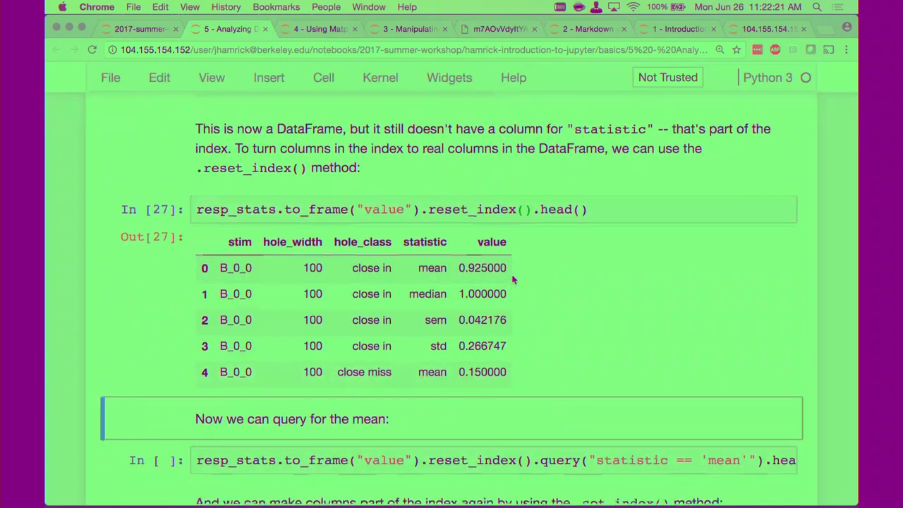
pyautogui.scroll(-2, 404, 207)
pyautogui.hotkey('shift', 'Return')
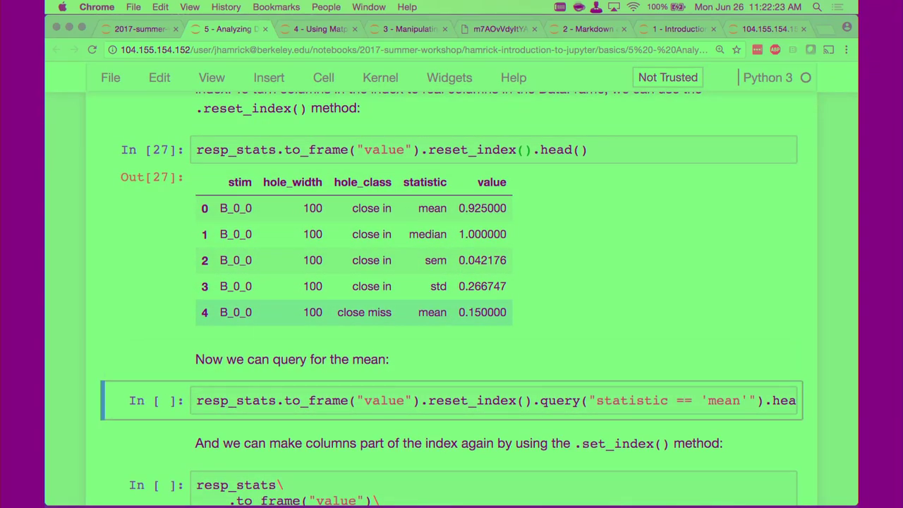
pyautogui.hotkey('shift', 'Return')
pyautogui.scroll(-3, 448, 400)
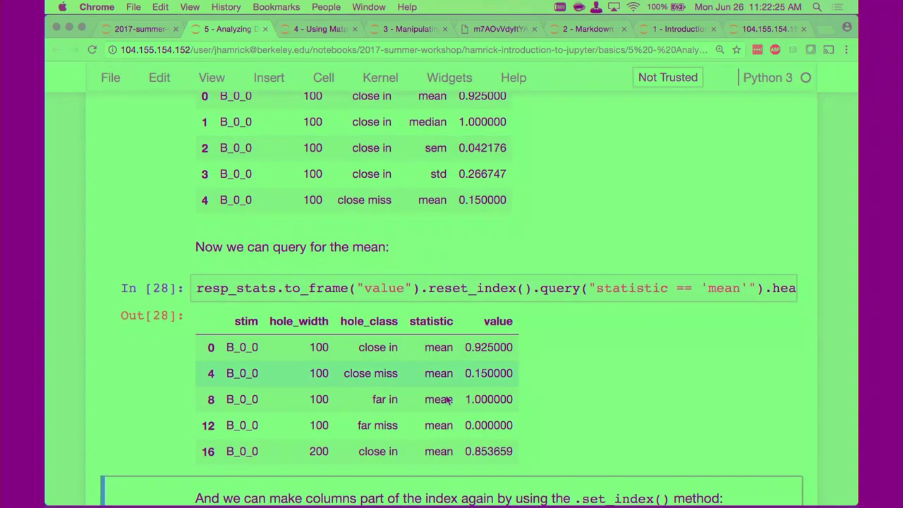
# - Run the resp_stats.query("statistic == 'mean'") cell under the Massaging DataFrames heading
pyautogui.scroll(-4, 452, 244)
pyautogui.scroll(12, 400, 243)
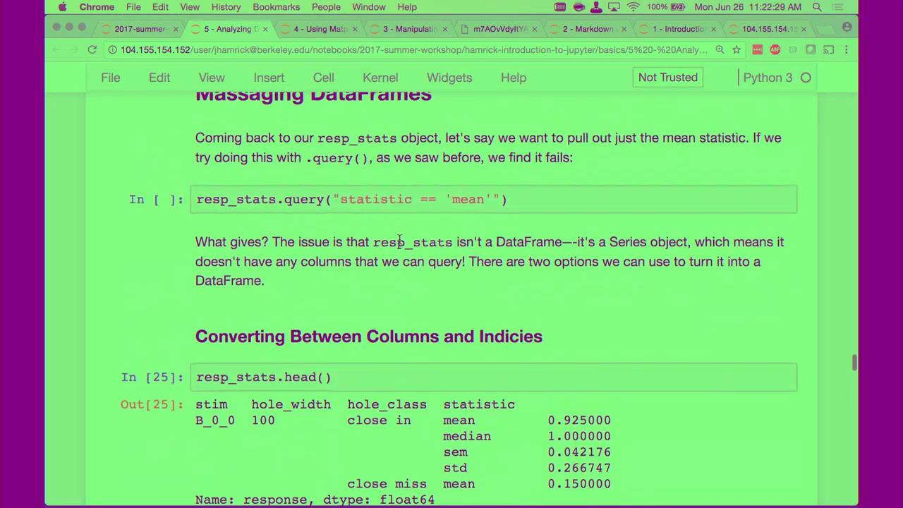
pyautogui.scroll(1, 400, 239)
pyautogui.click(268, 233)
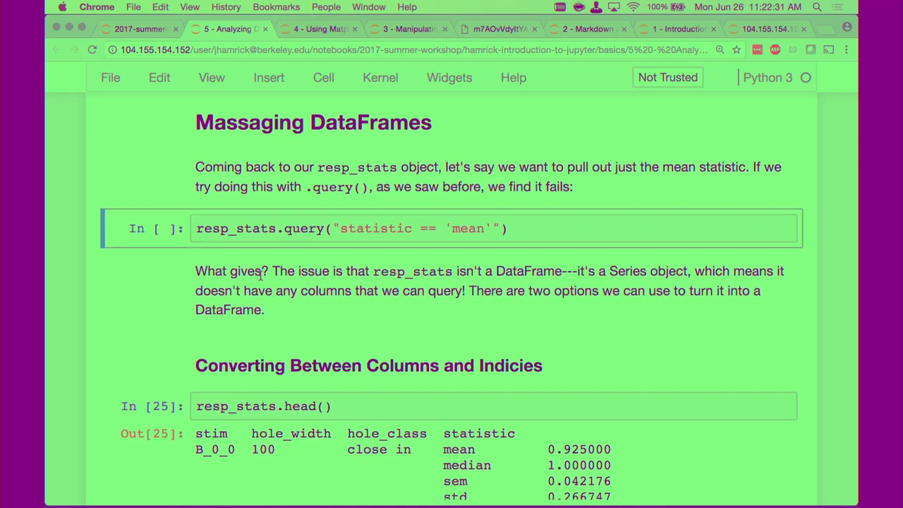
pyautogui.scroll(-2, 261, 275)
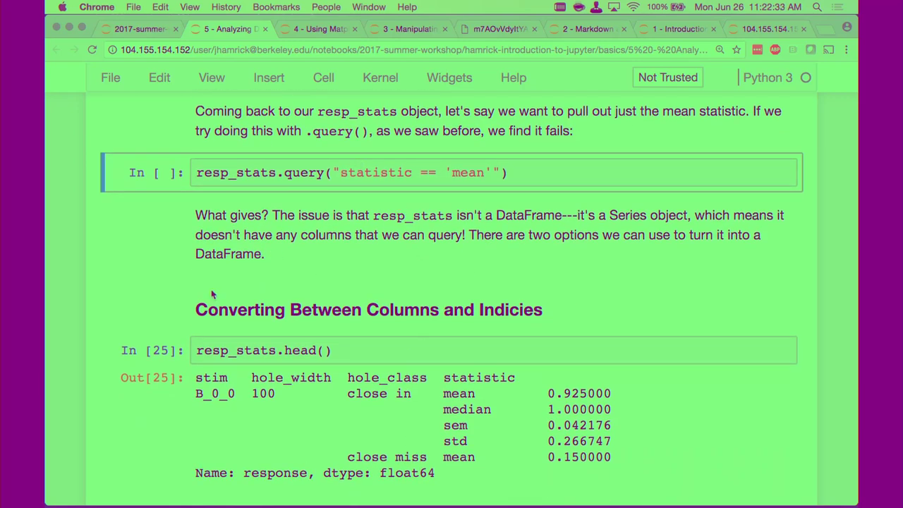
pyautogui.scroll(1, 212, 295)
pyautogui.hotkey('shift', 'Return')
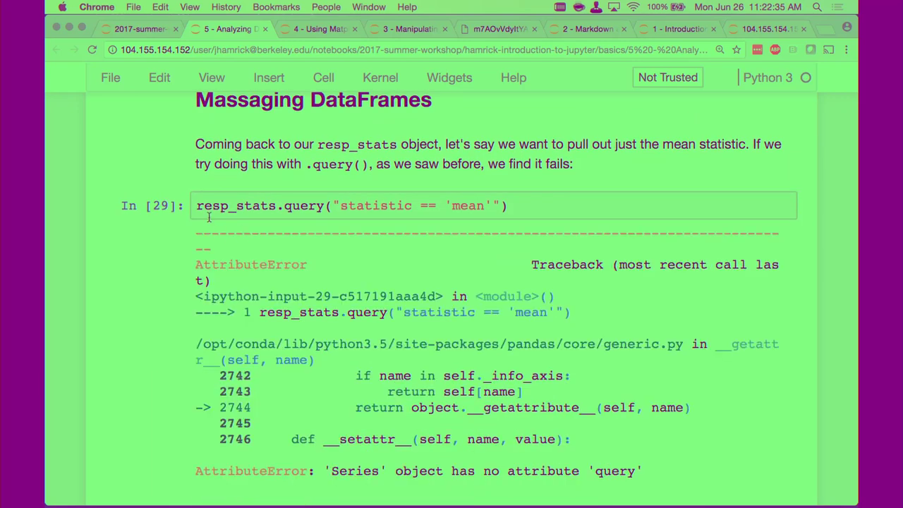
# - Insert a cell with resp_stats.head() above the resp_stats.query("statistic == 'mean'") cell and run it
pyautogui.scroll(-2, 208, 217)
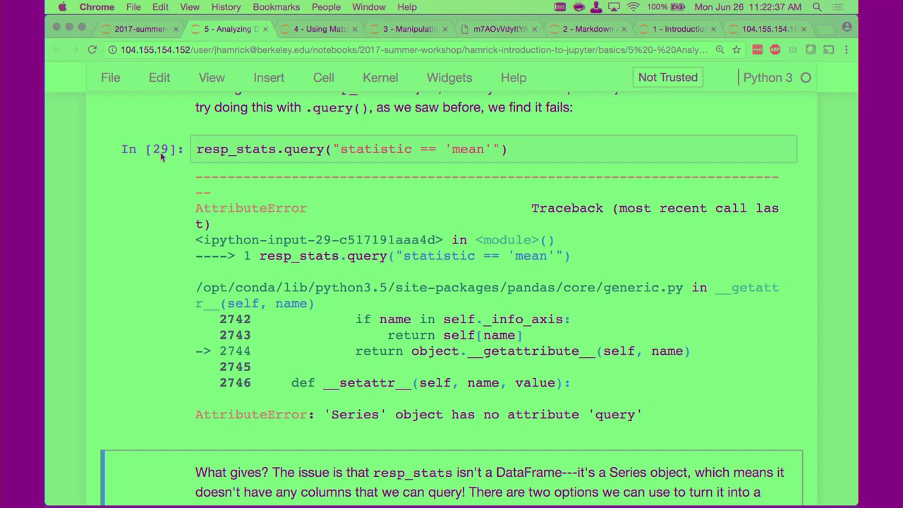
pyautogui.press('Up')
pyautogui.press('a')
pyautogui.press('Return')
pyautogui.write('resp_stats.head()')
pyautogui.hotkey('ctrl', 'Return')
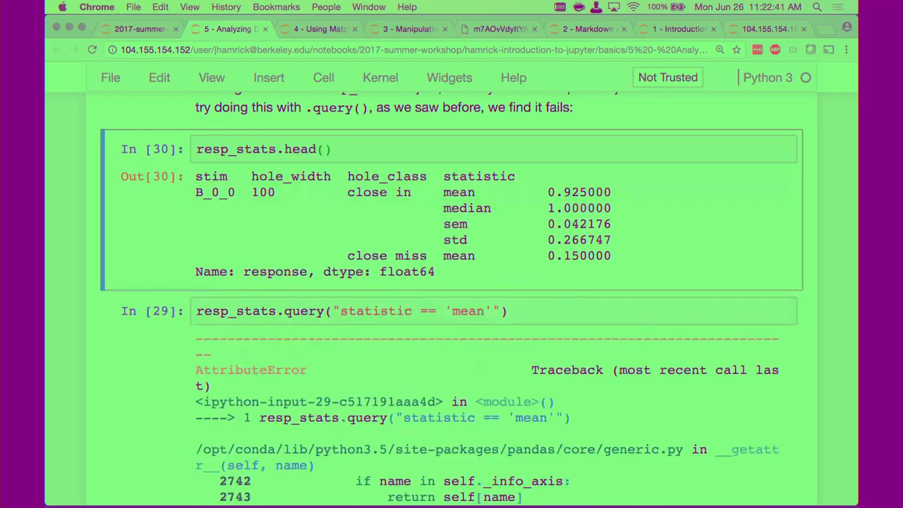
# - Examine the resp_stats.query cell and highlight the statistic level in the resp_stats.head() output above it
pyautogui.scroll(-1, 511, 171)
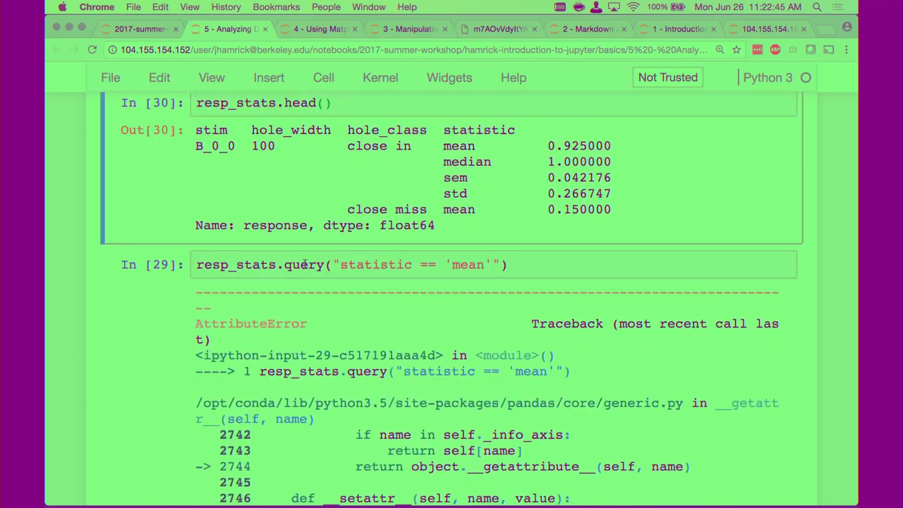
pyautogui.click(535, 266)
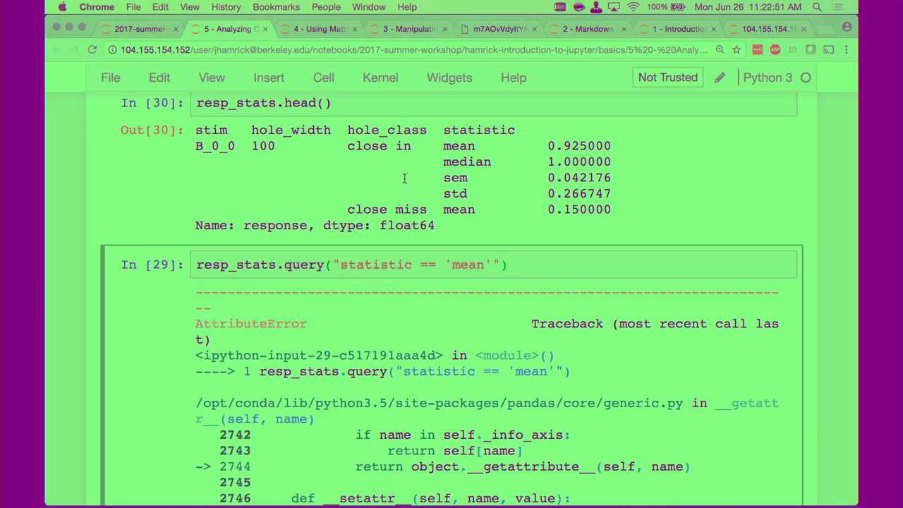
pyautogui.moveTo(449, 127); pyautogui.dragTo(447, 200)
pyautogui.click(448, 200)
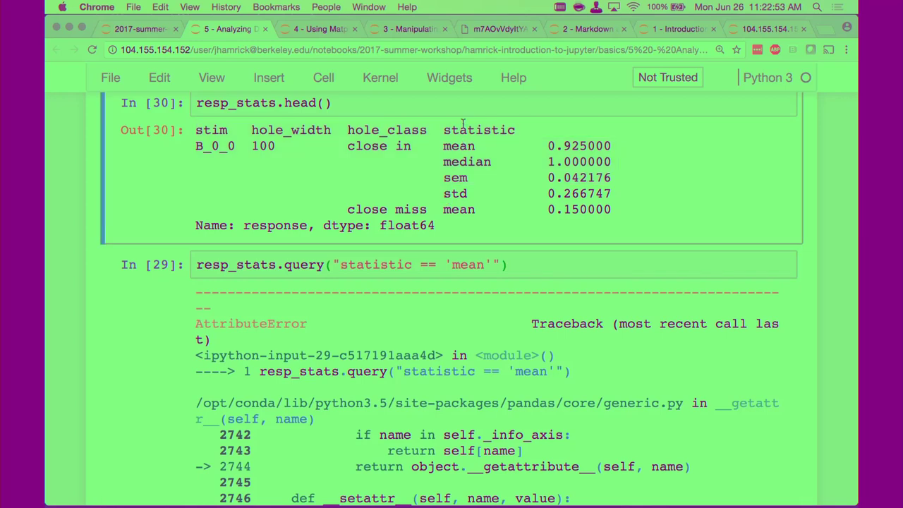
# - Highlight the "stim", "hole_width", "hole_class" part of the .set_index() line in the chained resp_stats cell and run that cell
pyautogui.scroll(-10, 463, 124)
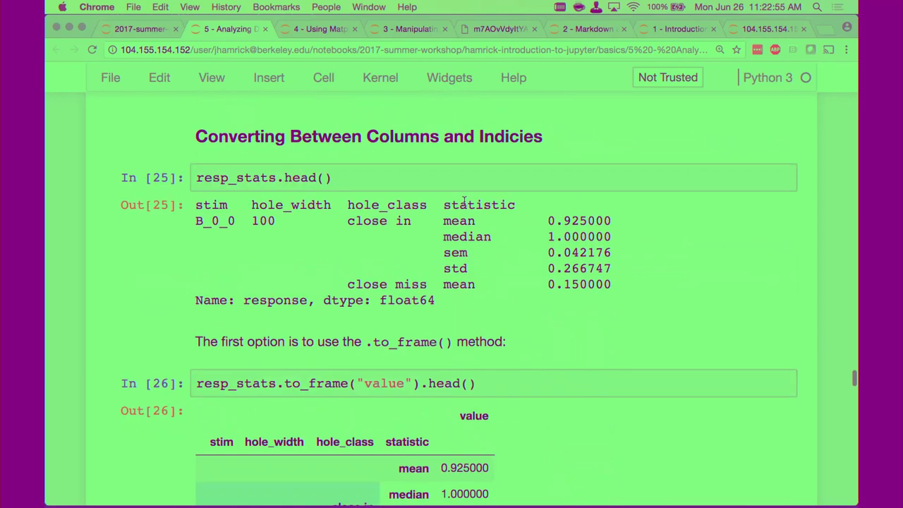
pyautogui.scroll(-6, 429, 261)
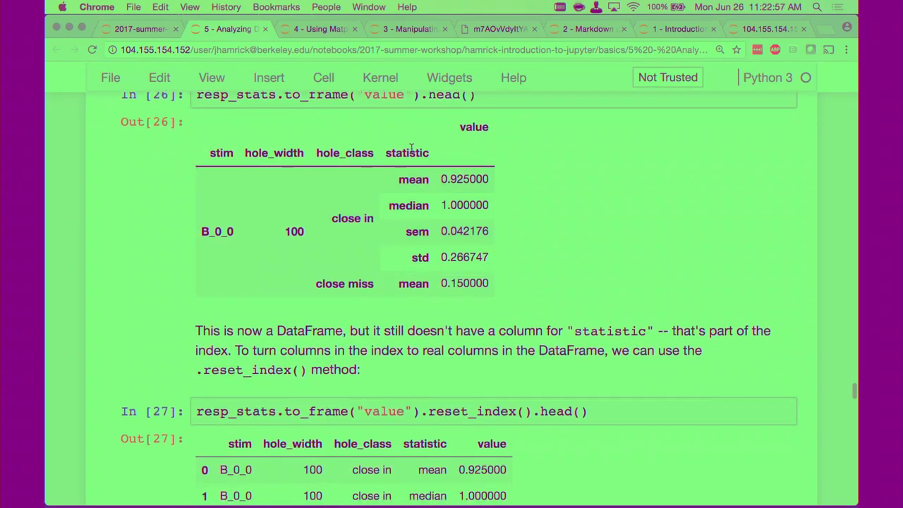
pyautogui.scroll(-6, 423, 254)
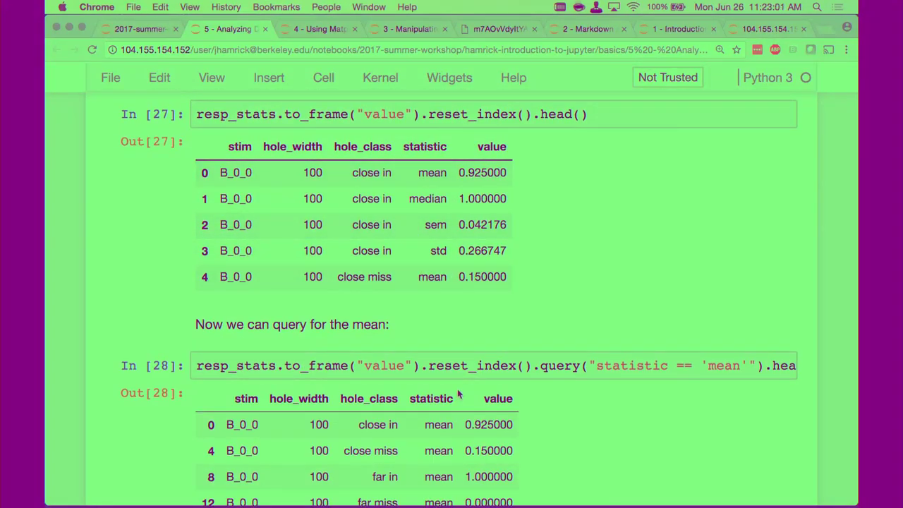
pyautogui.scroll(-7, 458, 395)
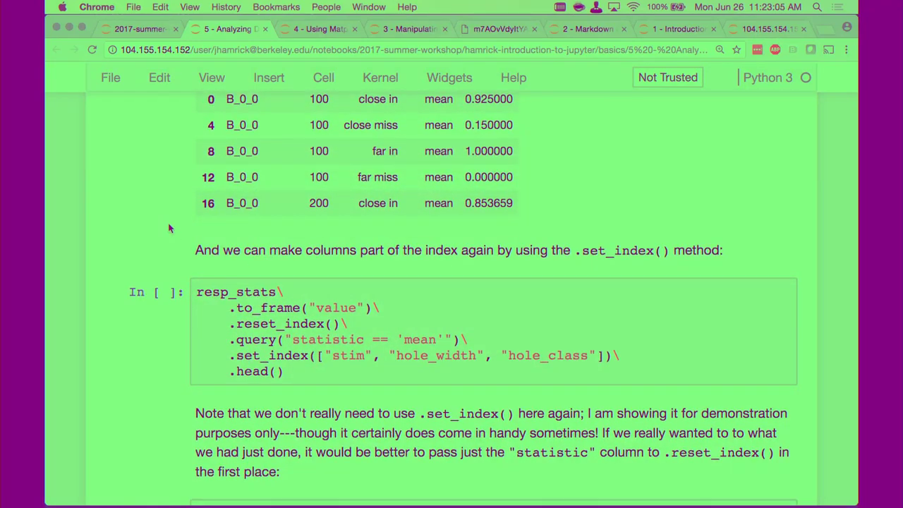
pyautogui.scroll(-1, 169, 228)
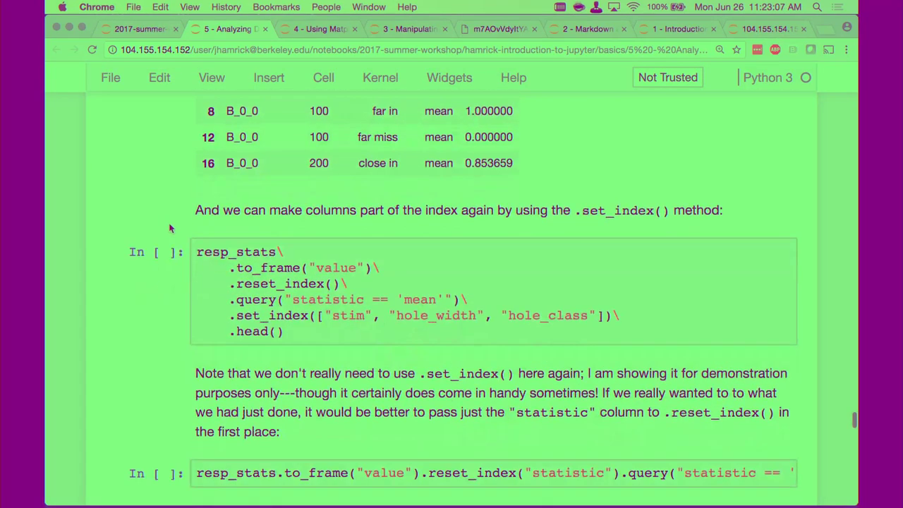
pyautogui.click(440, 313)
pyautogui.moveTo(440, 313); pyautogui.dragTo(661, 308)
pyautogui.click(629, 254)
pyautogui.click(148, 269)
pyautogui.hotkey('ctrl', 'Return')
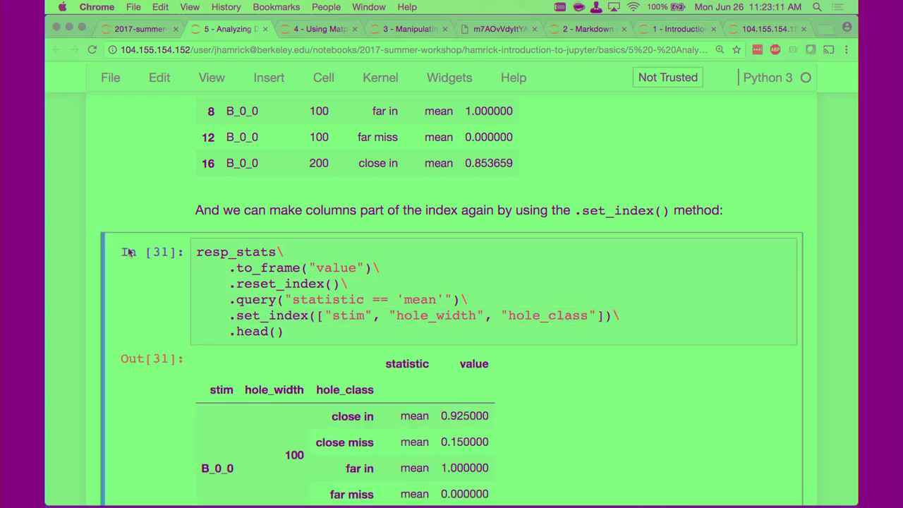
# - Highlight .reset_index("statistic") in the cell below the .set_index() note, run that cell and review its output
pyautogui.scroll(-3, 132, 252)
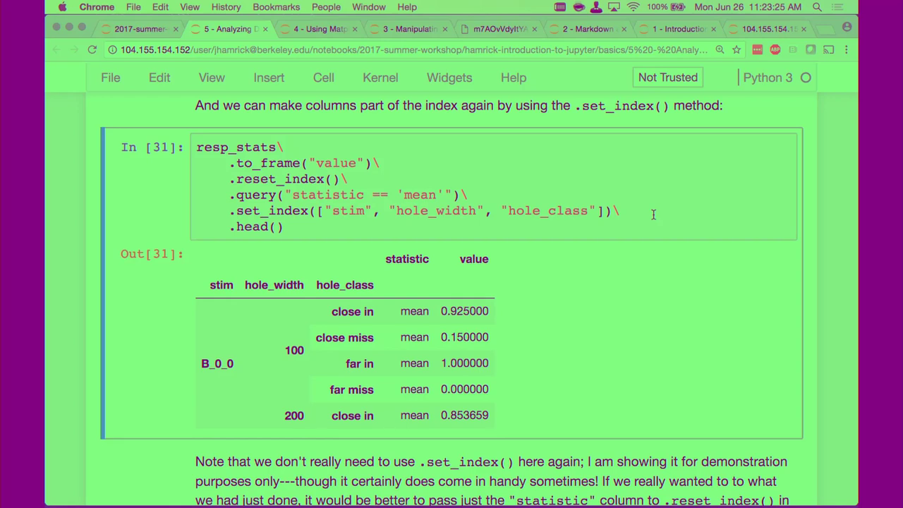
pyautogui.scroll(-1, 653, 213)
pyautogui.scroll(-3, 349, 191)
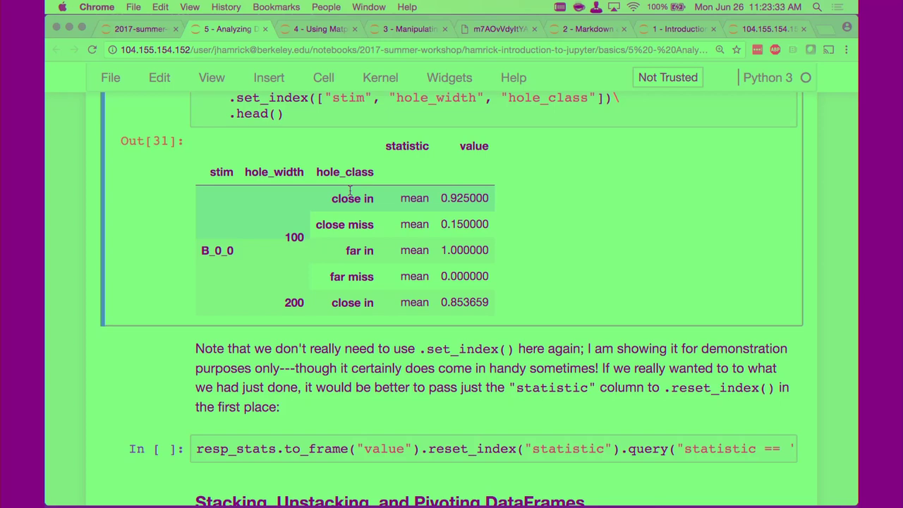
pyautogui.scroll(-2, 349, 190)
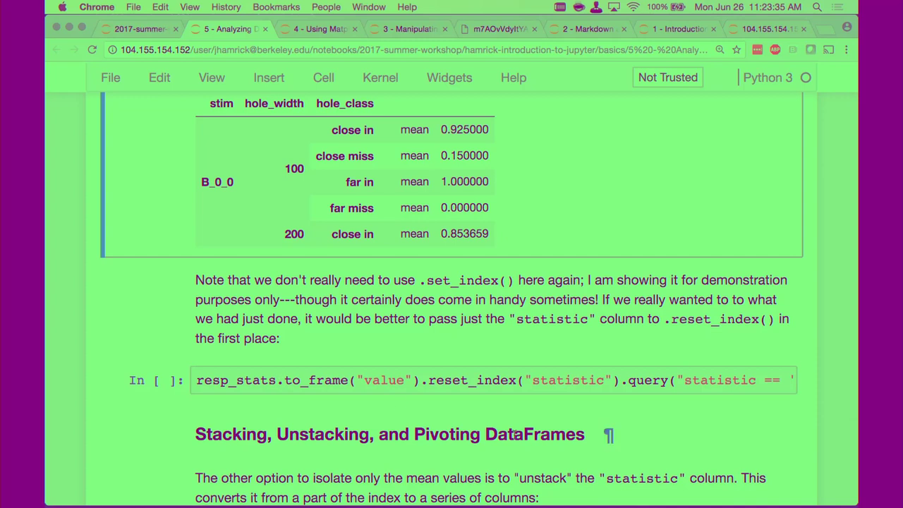
pyautogui.moveTo(422, 379); pyautogui.dragTo(618, 380)
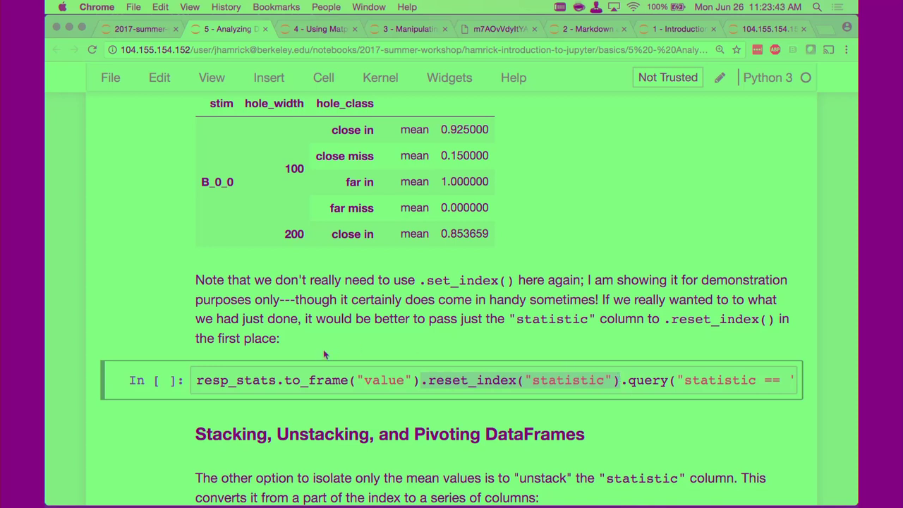
pyautogui.click(308, 380)
pyautogui.hscroll(5, 495, 380)
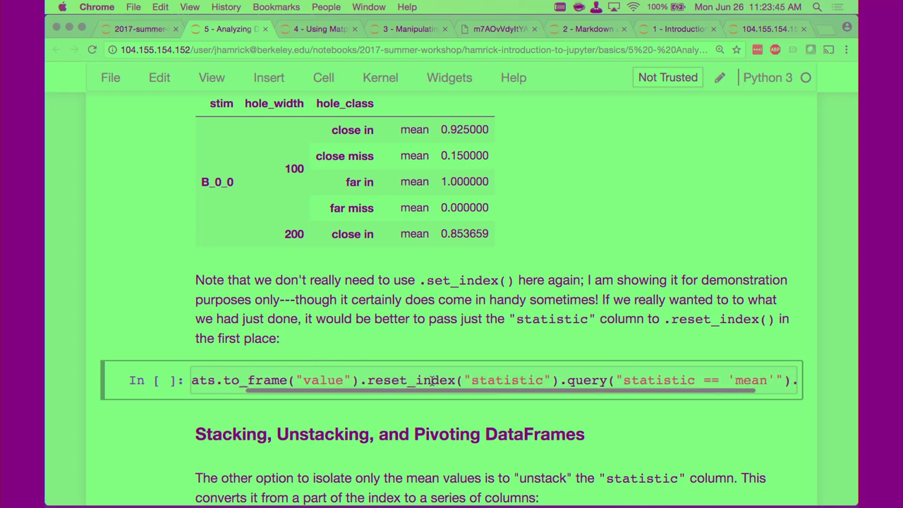
pyautogui.hotkey('ctrl', 'Return')
pyautogui.scroll(-3, 248, 256)
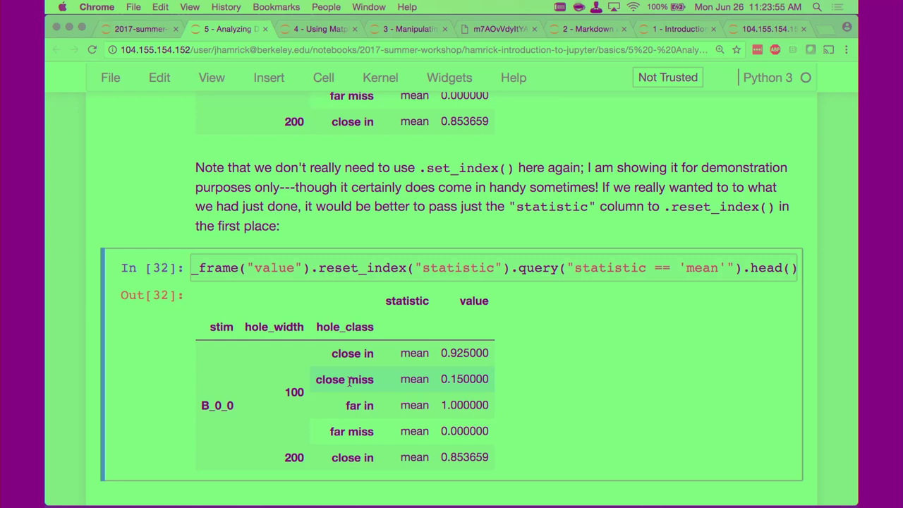
pyautogui.scroll(-2, 349, 382)
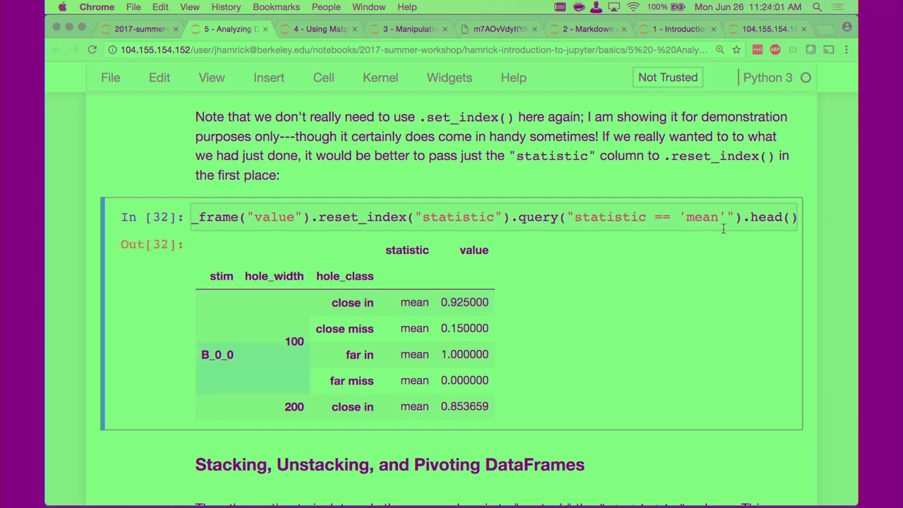
pyautogui.scroll(-1, 723, 228)
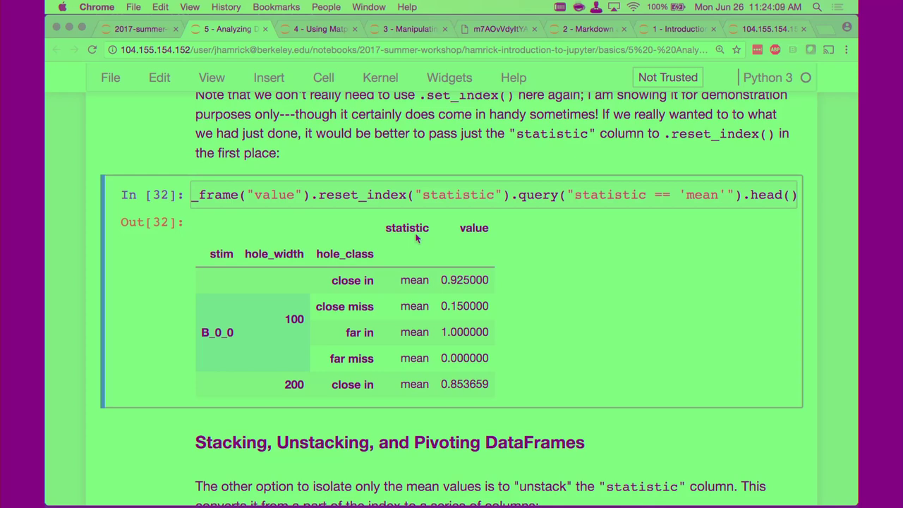
# - Read the introduction and upcoming code cells of the Stacking, Unstacking, and Pivoting DataFrames section
pyautogui.scroll(-5, 416, 239)
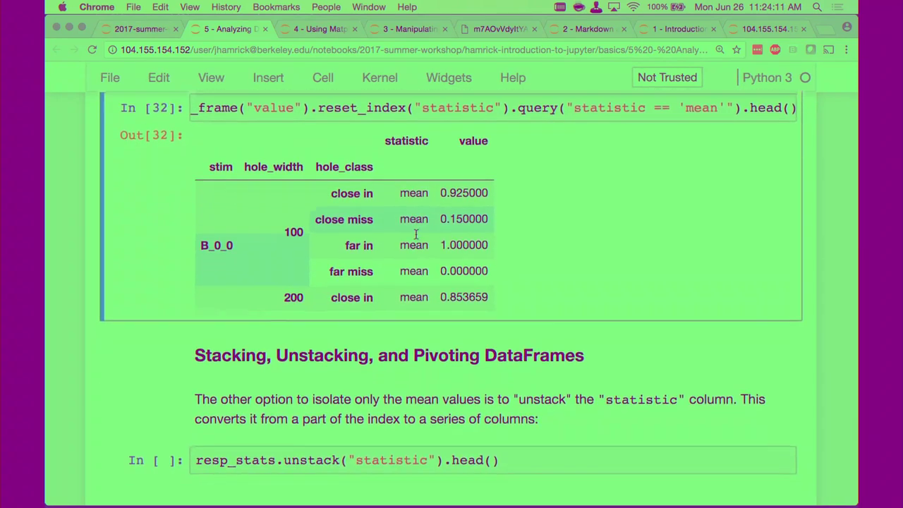
pyautogui.click(191, 377)
pyautogui.click(192, 351)
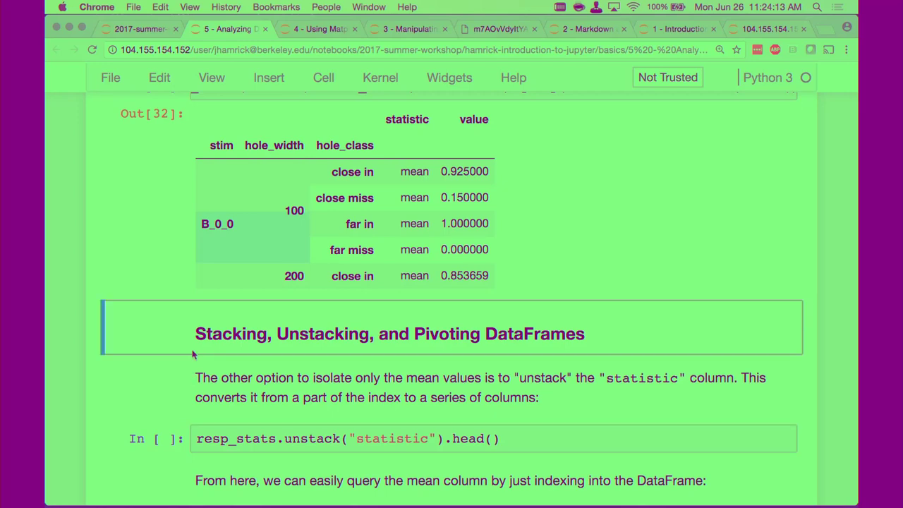
pyautogui.scroll(-1, 187, 348)
pyautogui.scroll(-1, 187, 348)
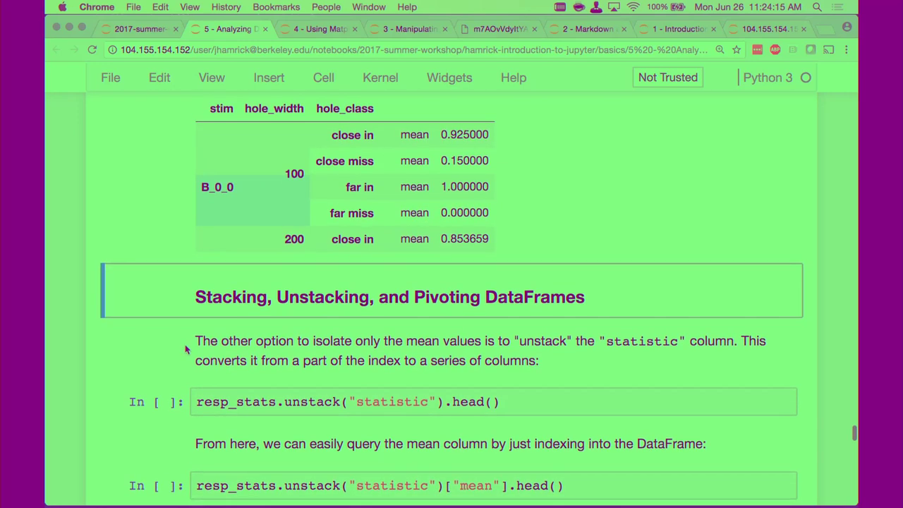
pyautogui.scroll(-1, 187, 350)
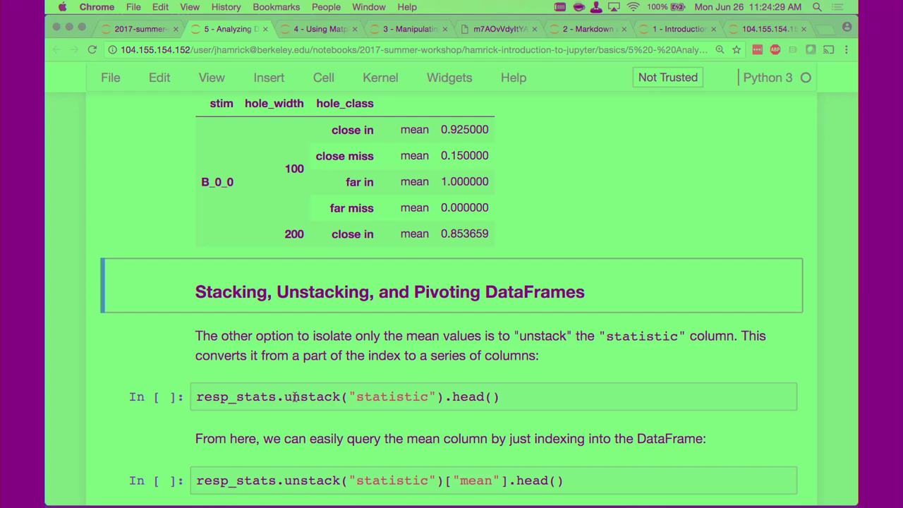
pyautogui.scroll(-1, 295, 397)
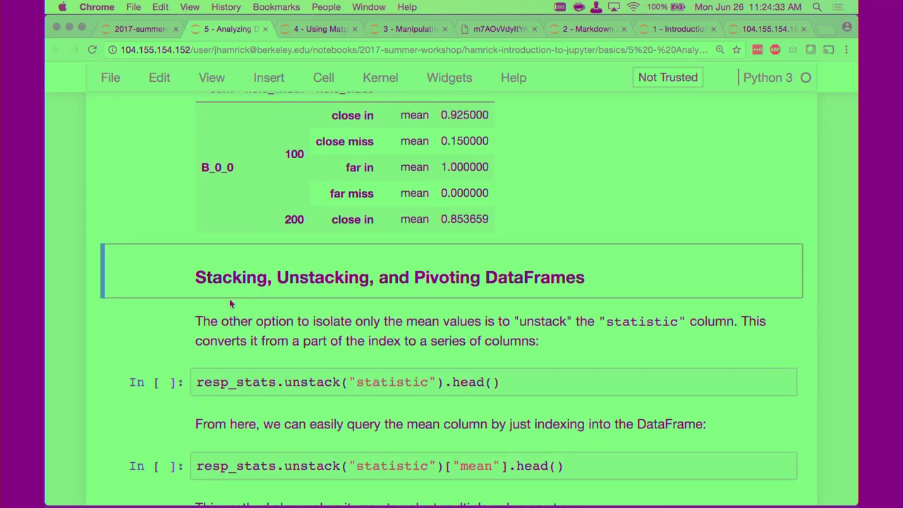
pyautogui.scroll(-4, 230, 298)
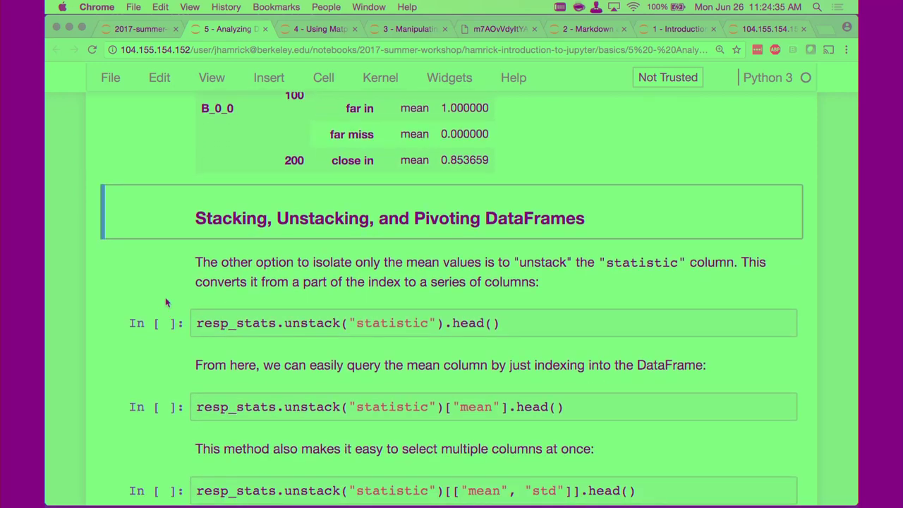
pyautogui.scroll(-2, 166, 302)
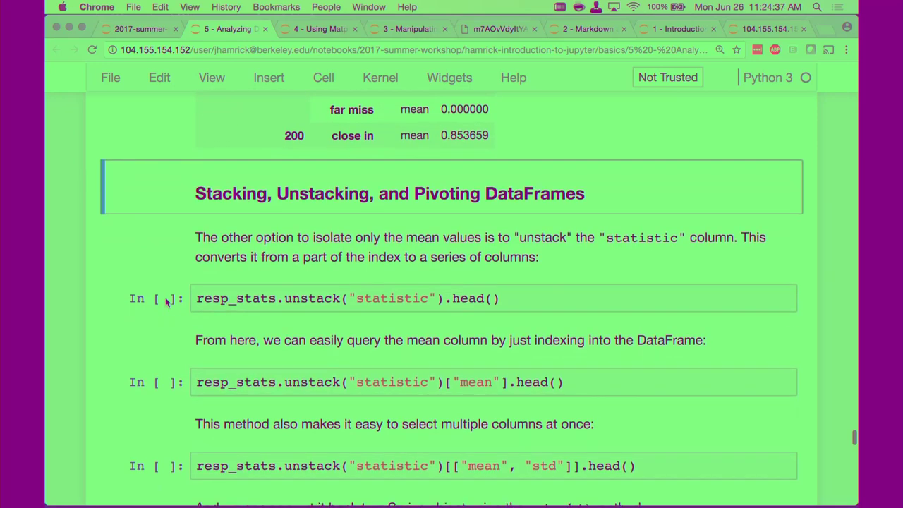
# - Insert a cell with resp_stats.head() directly below the Stacking, Unstacking, and Pivoting DataFrames heading and run it
pyautogui.click(198, 282)
pyautogui.press('a')
pyautogui.press('Return')
pyautogui.write('resP')
pyautogui.press('BackSpace')
pyautogui.write('p')
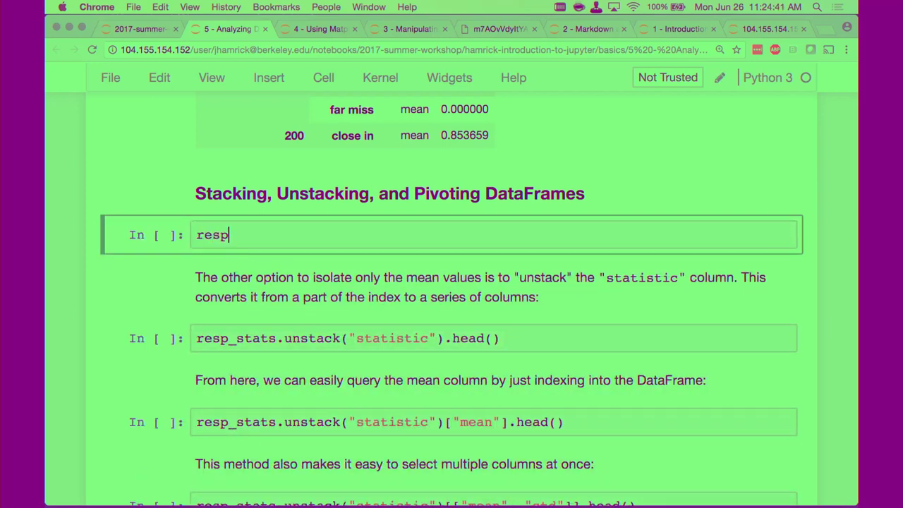
pyautogui.write('_stats.head')
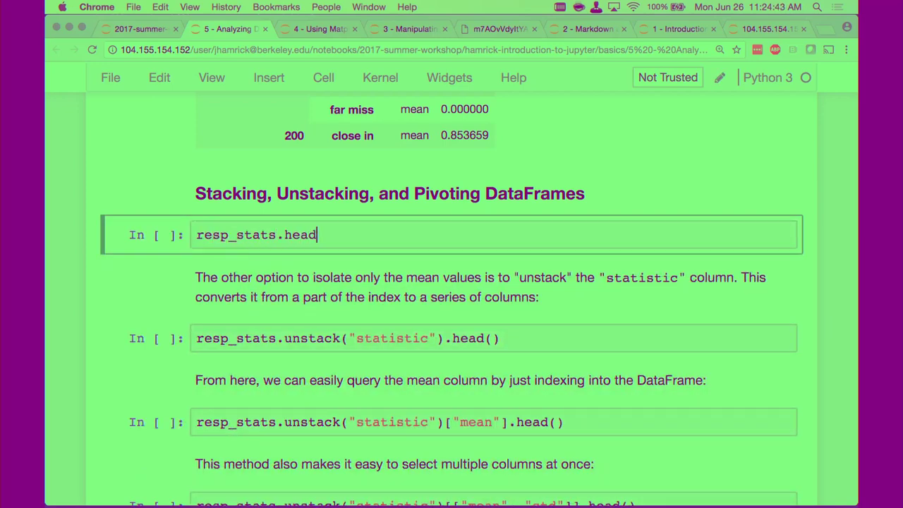
pyautogui.write('()')
pyautogui.hotkey('shift', 'Return')
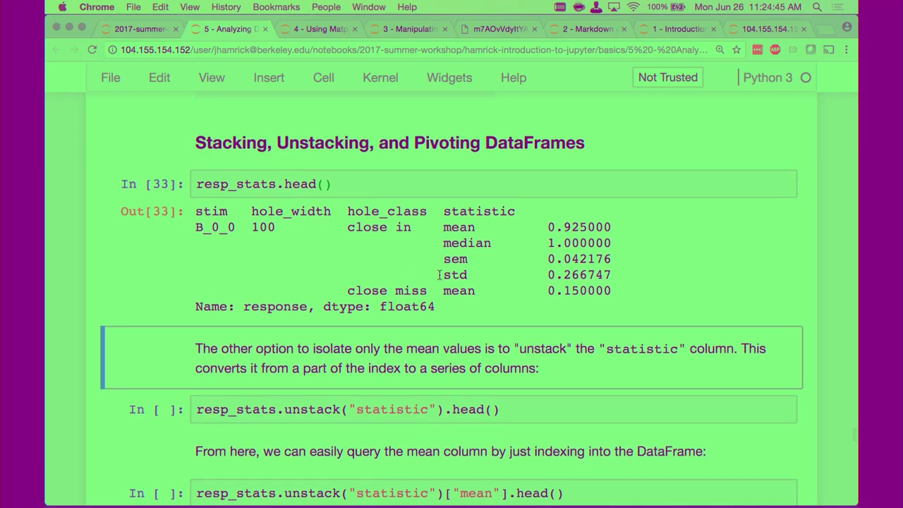
# - Run the resp_stats.unstack("statistic").head() cell and review its output table
pyautogui.scroll(-2, 428, 280)
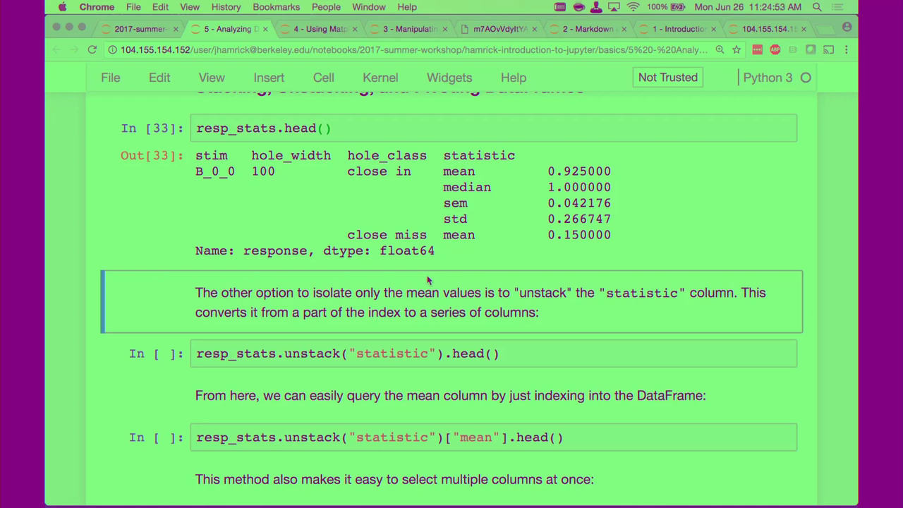
pyautogui.hotkey('shift', 'Return')
pyautogui.hotkey('shift', 'Return')
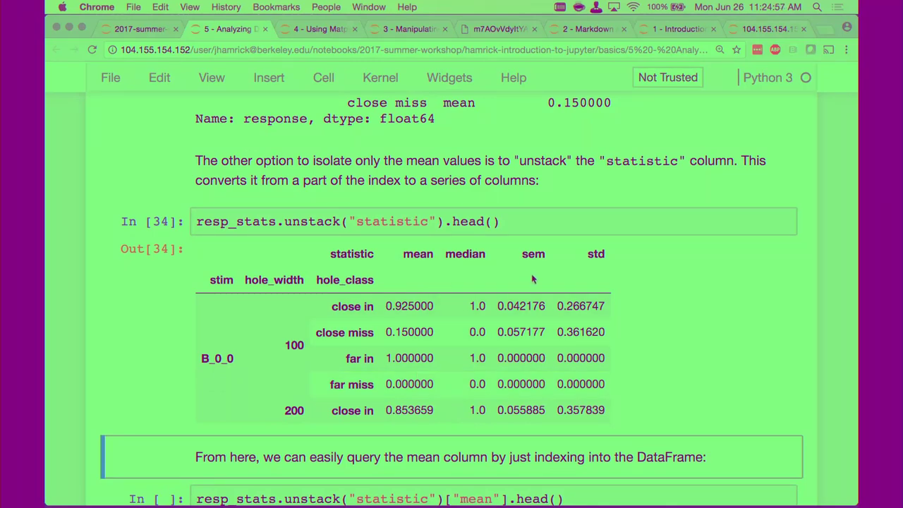
pyautogui.scroll(-5, 618, 281)
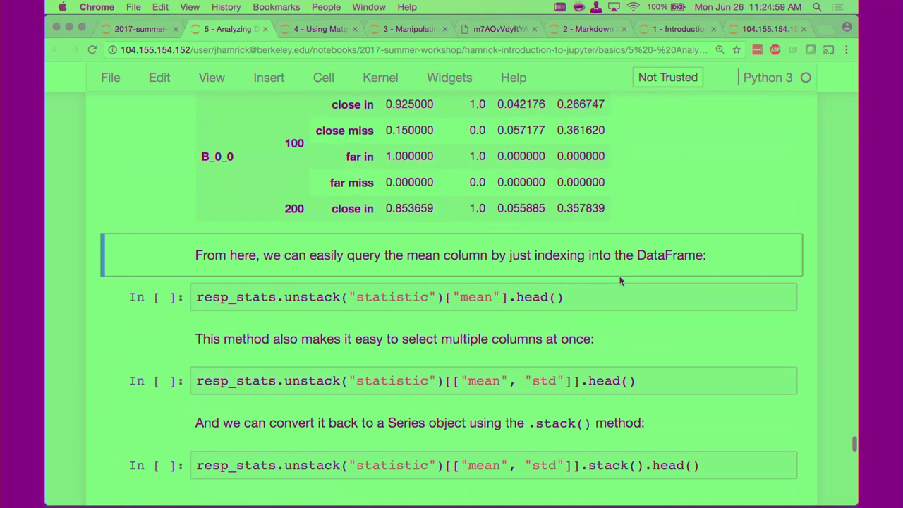
pyautogui.scroll(3, 122, 240)
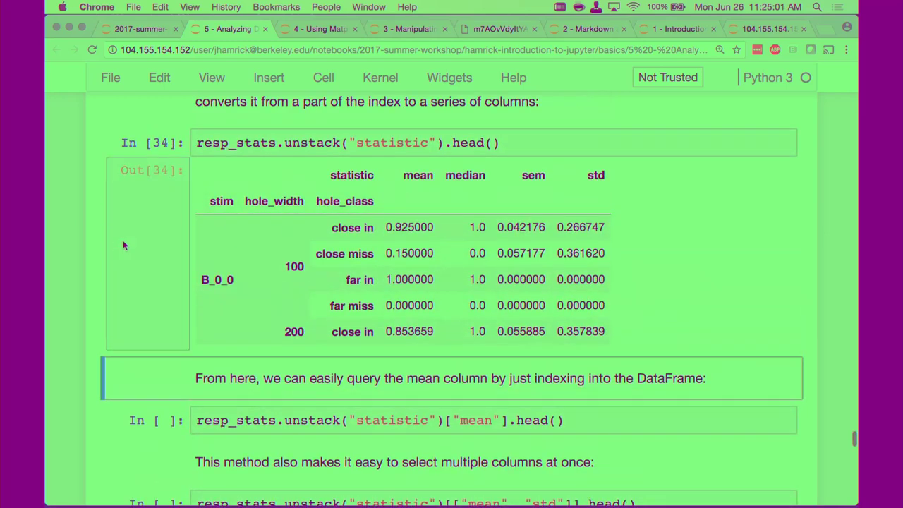
# - Run the resp_stats.unstack("statistic")["mean"].head() cell that indexes only the mean column
pyautogui.scroll(-2, 522, 219)
pyautogui.hotkey('shift', 'Return')
pyautogui.hotkey('shift', 'Return')
pyautogui.scroll(-2, 394, 214)
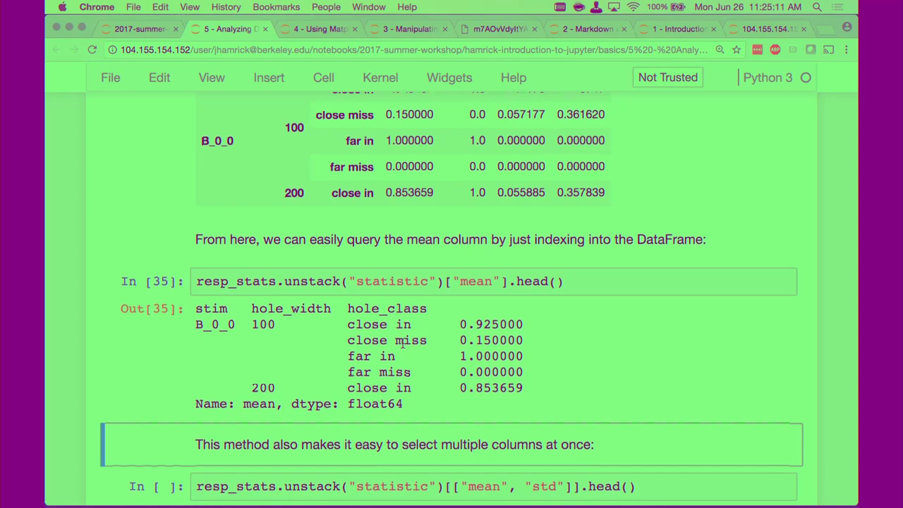
# - Run the cell that selects both the "mean" and "std" columns from the unstacked resp_stats
pyautogui.scroll(-3, 402, 342)
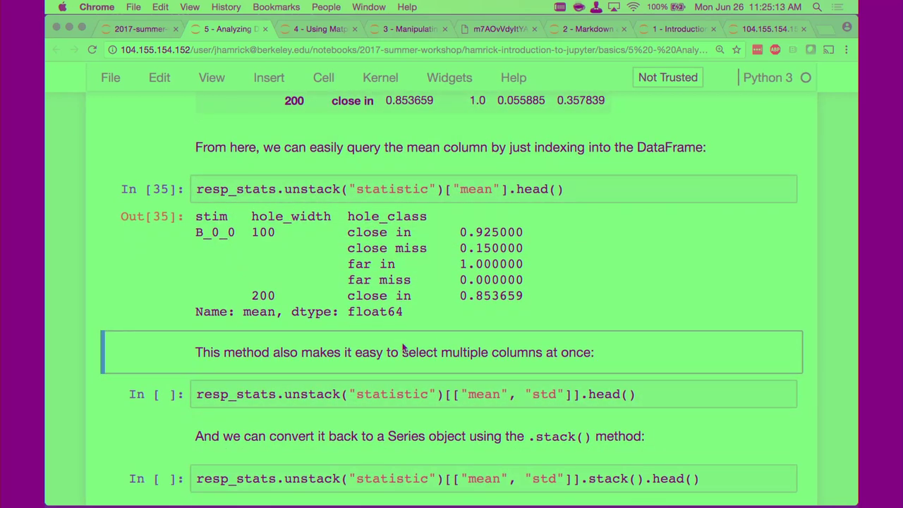
pyautogui.scroll(-1, 403, 347)
pyautogui.click(403, 347)
pyautogui.hotkey('shift', 'Return')
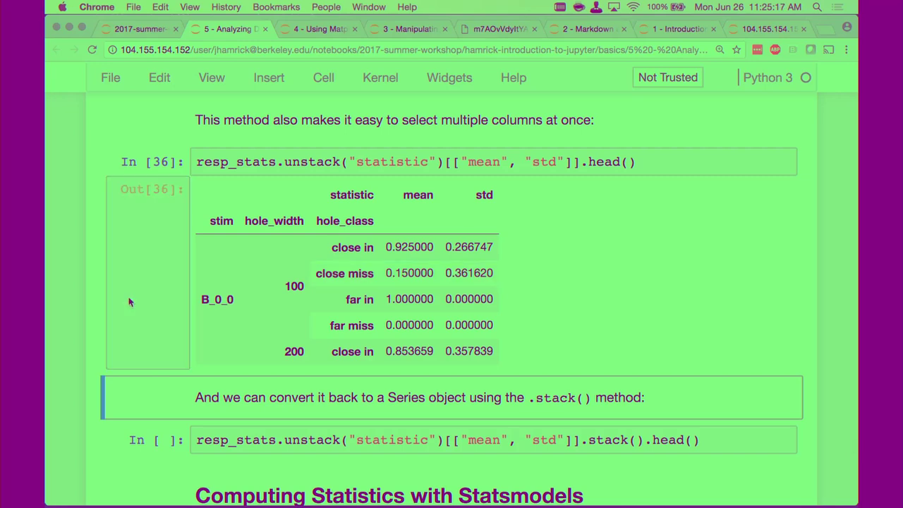
# - Run the cell that converts the unstacked "mean" and "std" columns back to a Series with .stack()
pyautogui.scroll(-1, 129, 302)
pyautogui.hotkey('shift', 'Return')
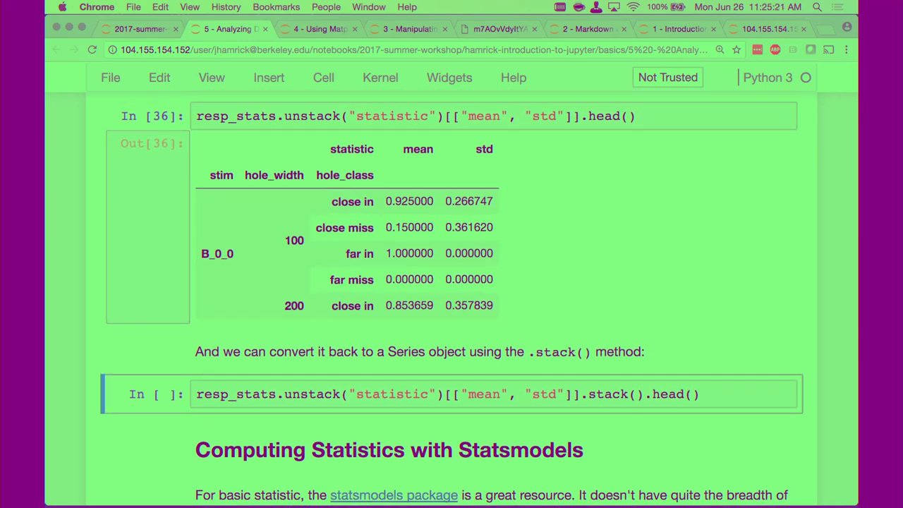
pyautogui.hotkey('shift', 'Return')
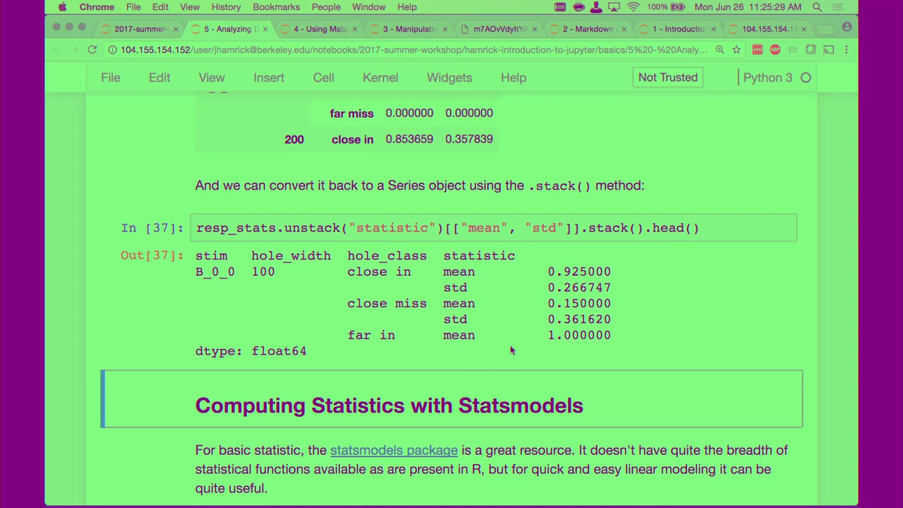
# - Look through the Computing Statistics with Statsmodels section down to the closing exercise, and return to its log response time cells
pyautogui.scroll(-5, 511, 350)
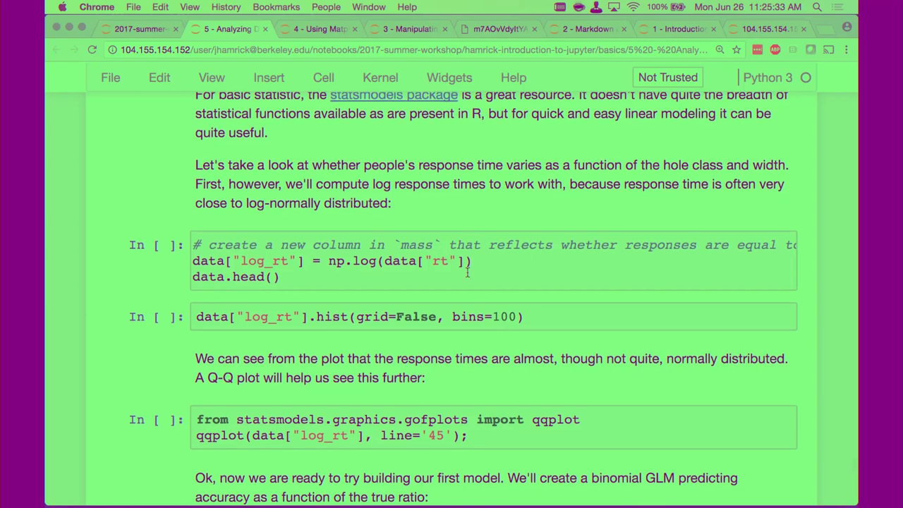
pyautogui.click(527, 274)
pyautogui.scroll(2, 228, 201)
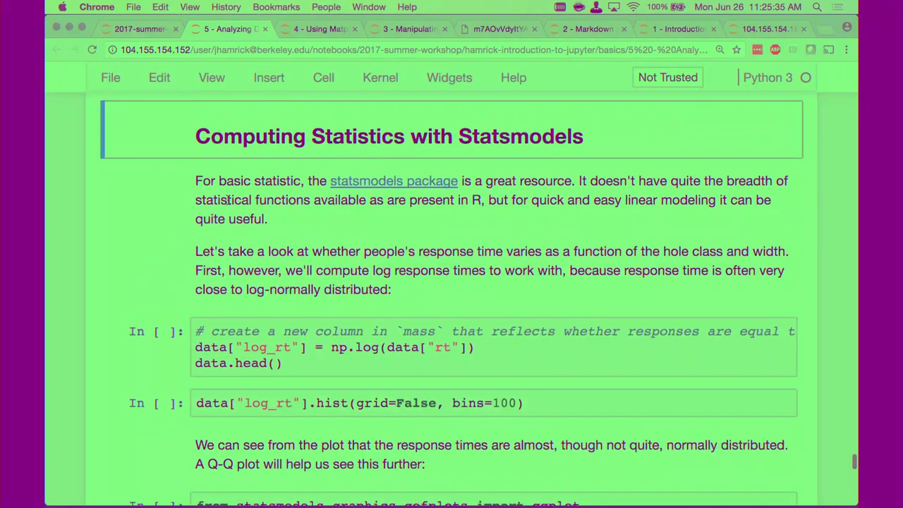
pyautogui.click(159, 217)
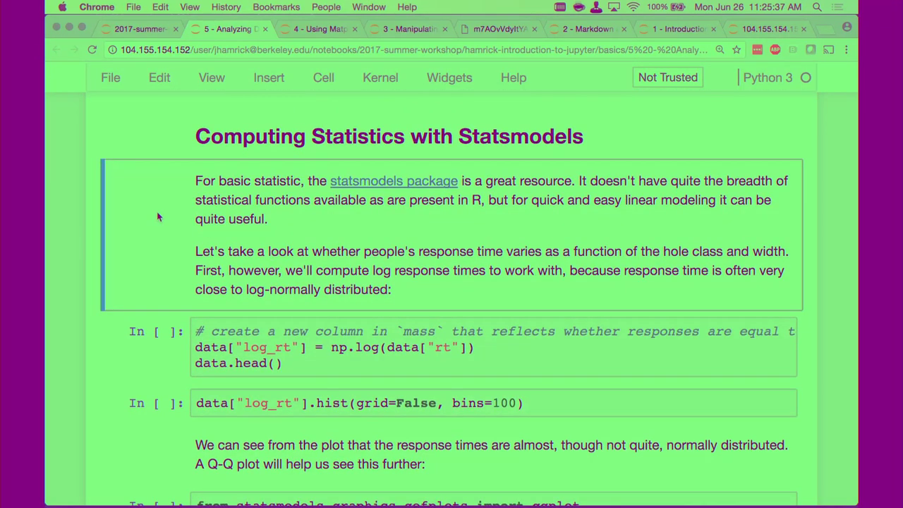
pyautogui.scroll(-1, 158, 217)
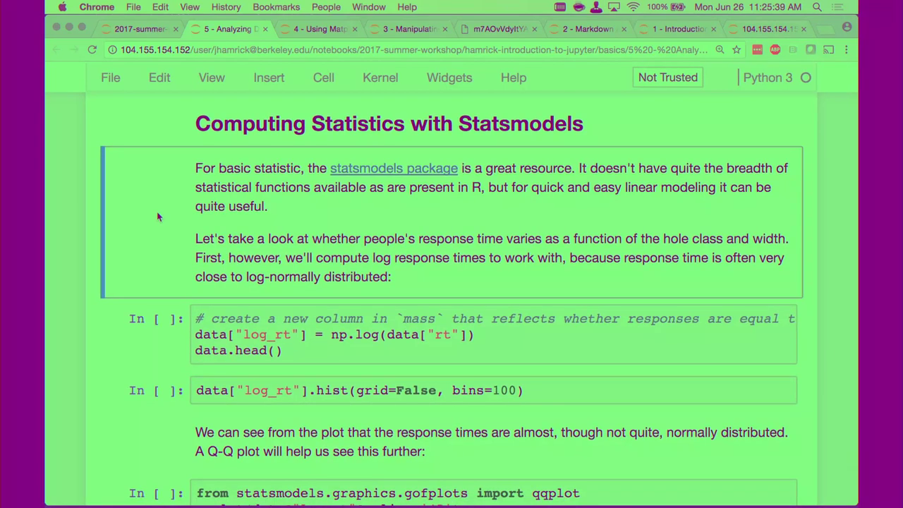
pyautogui.scroll(-15, 158, 218)
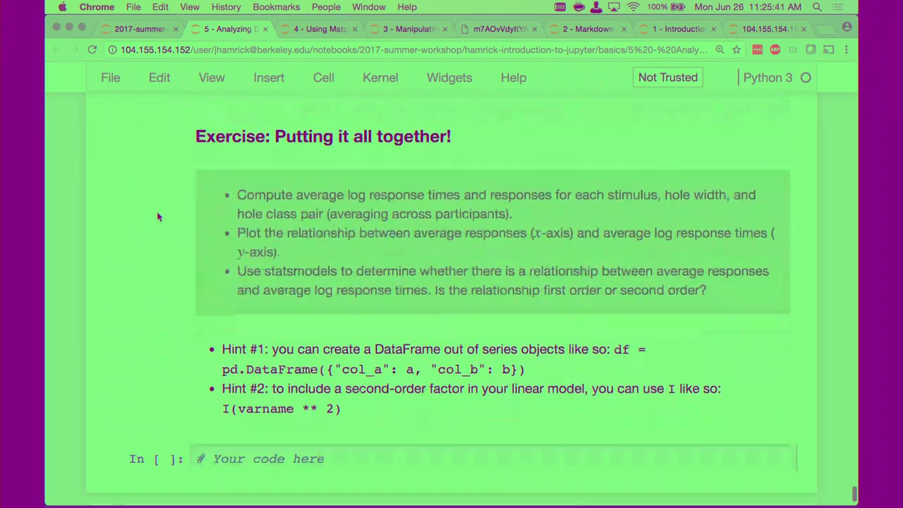
pyautogui.scroll(12, 158, 218)
pyautogui.scroll(1, 158, 218)
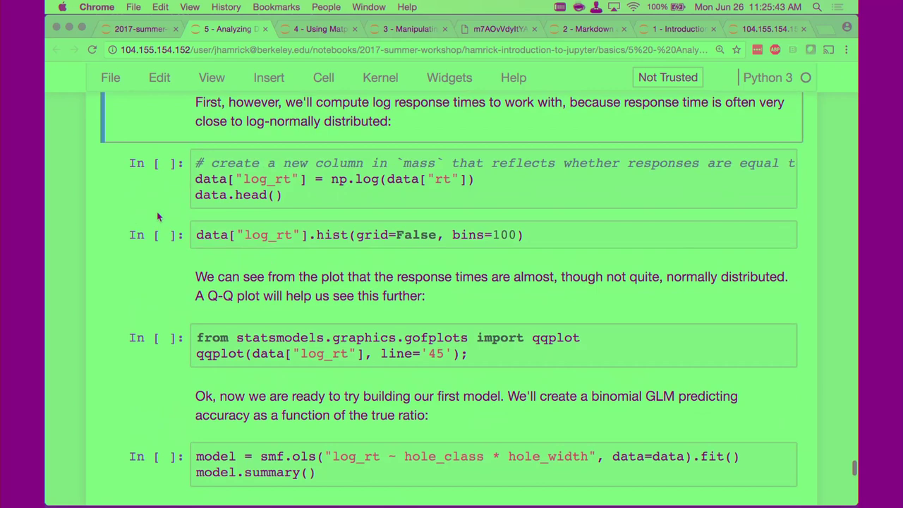
pyautogui.scroll(1, 158, 217)
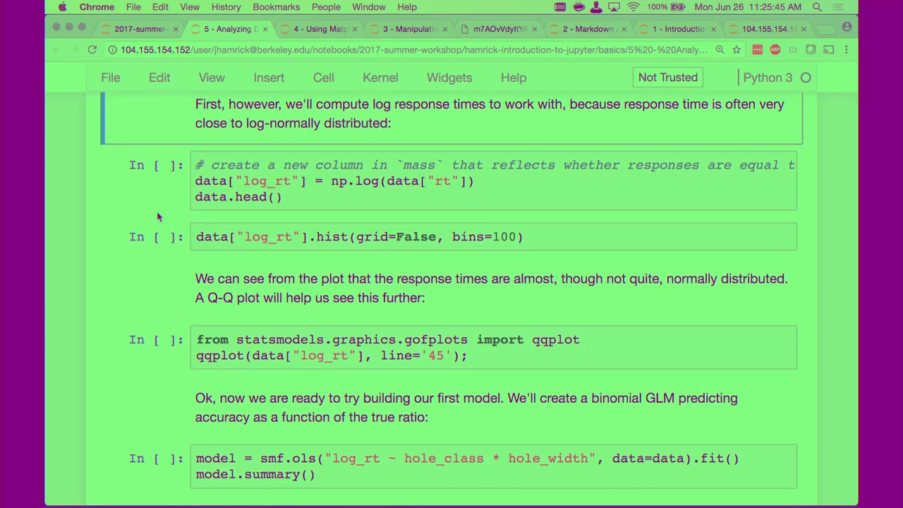
# - Run the cell that creates the log_rt column with np.log(data["rt"]) and check the new column in the data.head() output
pyautogui.press('Down')
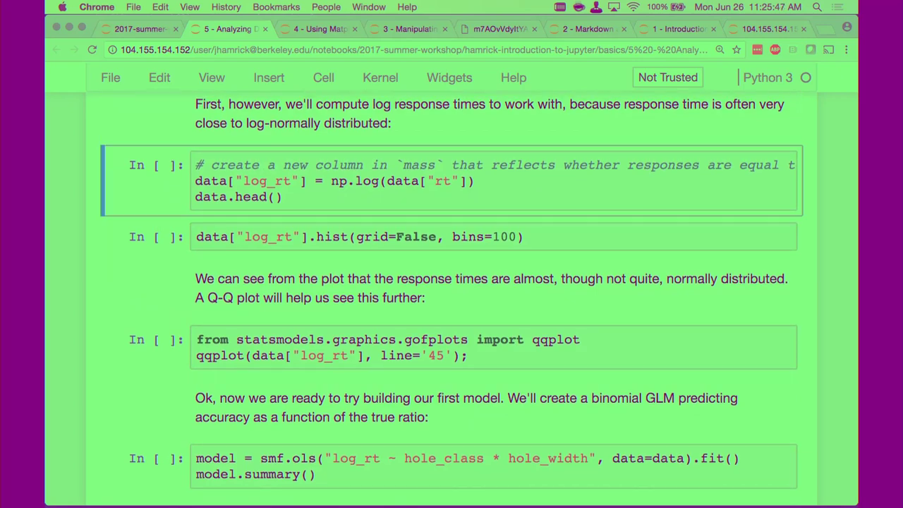
pyautogui.scroll(-1, 159, 217)
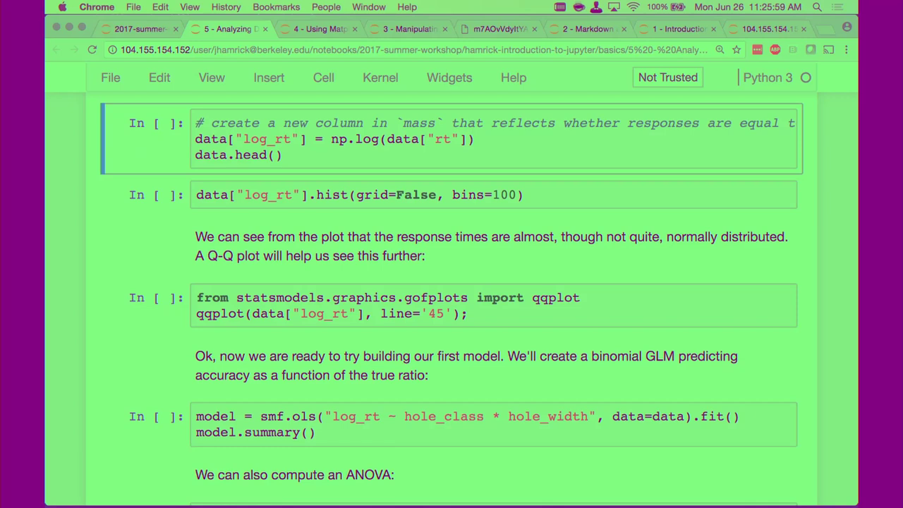
pyautogui.hotkey('shift', 'Return')
pyautogui.hscroll(5, 596, 318)
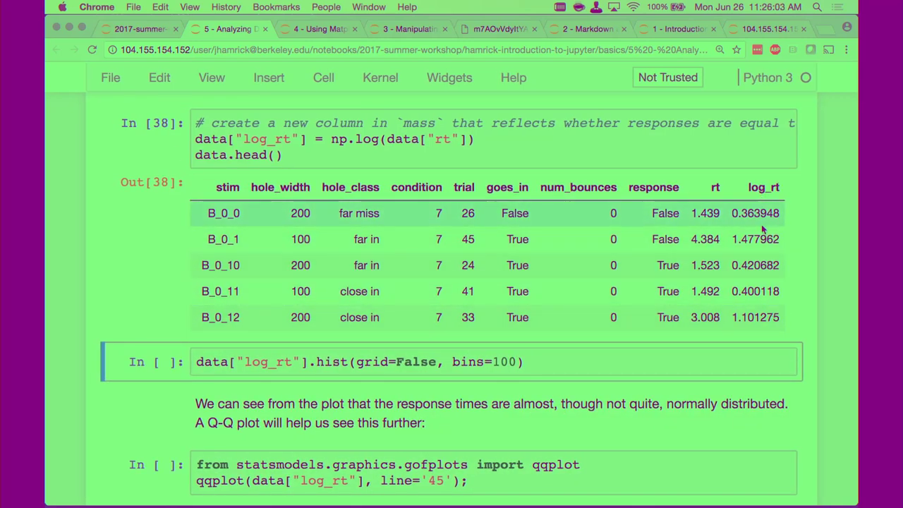
# - Run the data["log_rt"].hist(grid=False, bins=100) cell to plot the histogram of log response times
pyautogui.scroll(-5, 152, 244)
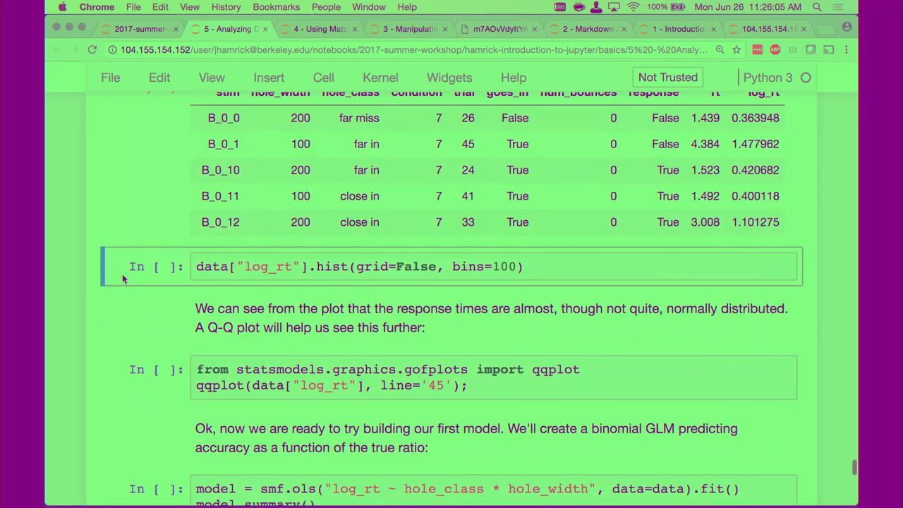
pyautogui.hotkey('shift', 'Return')
pyautogui.scroll(-3, 125, 221)
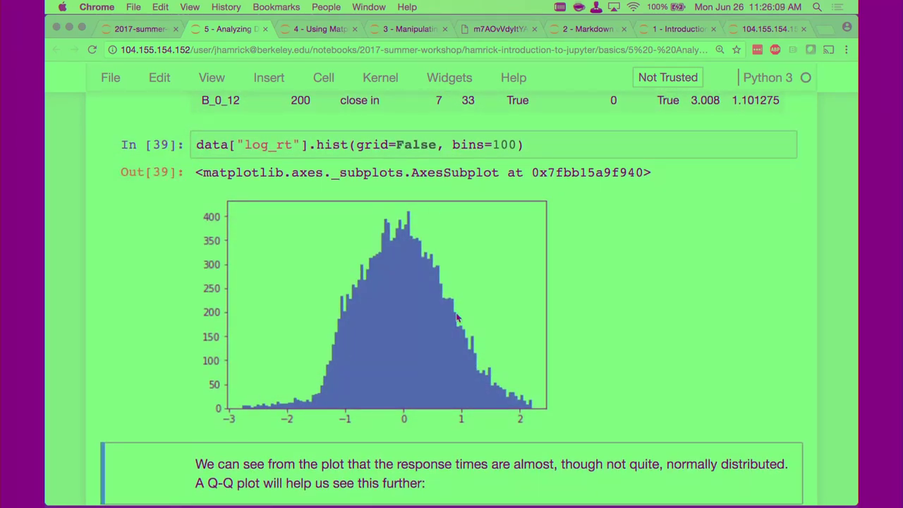
# - Run the qqplot cell to draw the Q-Q plot of log_rt with a 45 line, and save the notebook
pyautogui.scroll(-5, 141, 287)
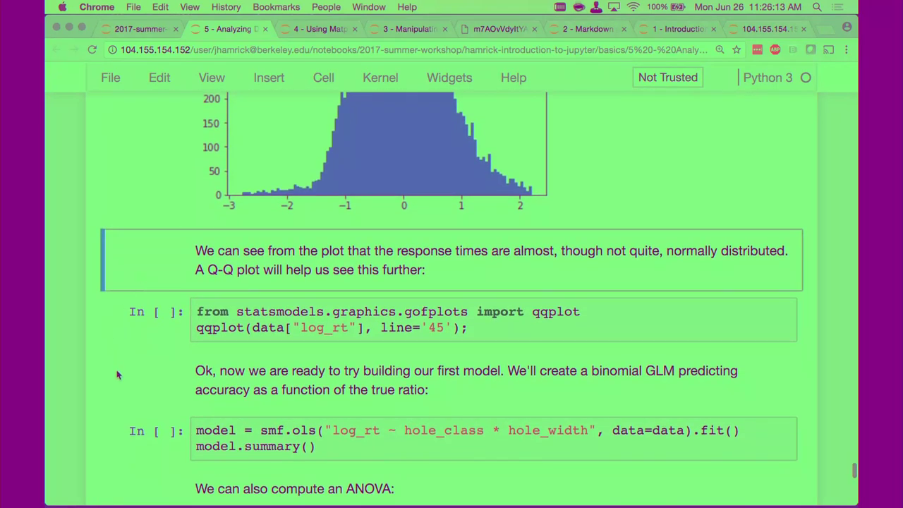
pyautogui.scroll(1, 119, 376)
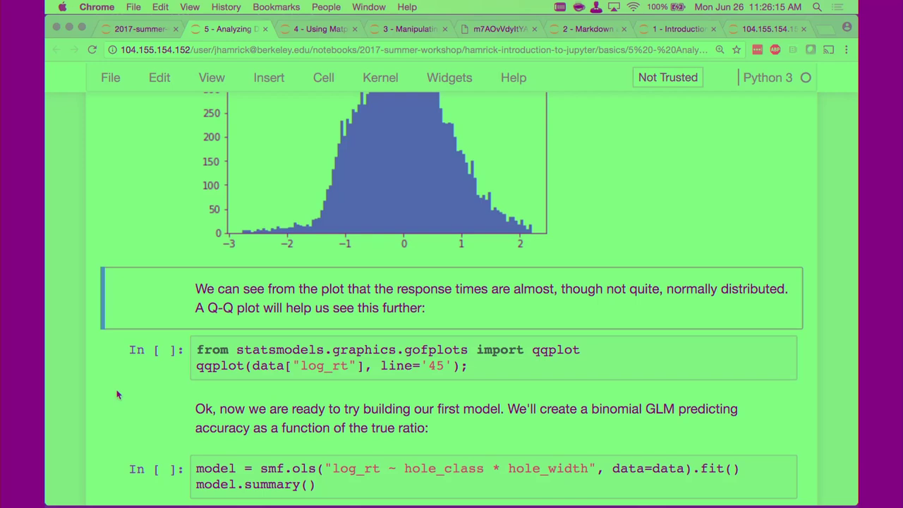
pyautogui.hotkey('shift', 'Return')
pyautogui.hotkey('shift', 'Return')
pyautogui.scroll(-7, 137, 306)
pyautogui.scroll(3, 136, 306)
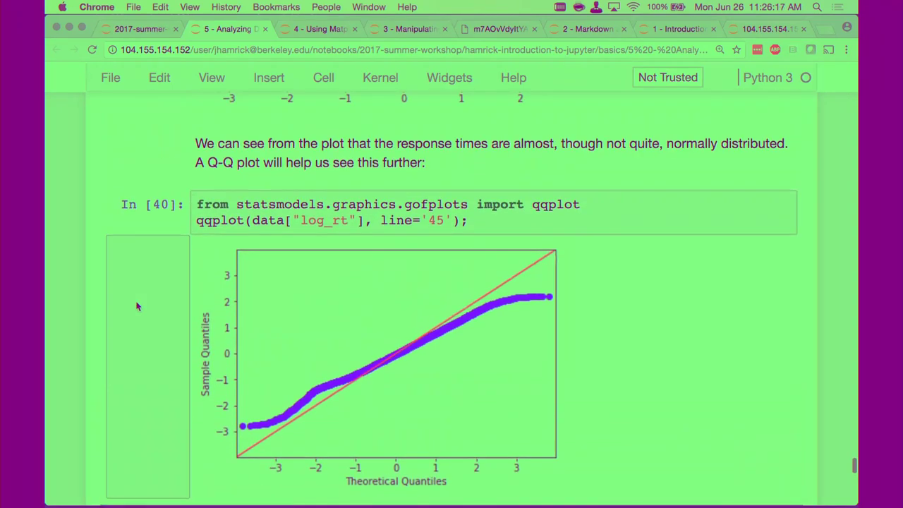
pyautogui.press('super+s')
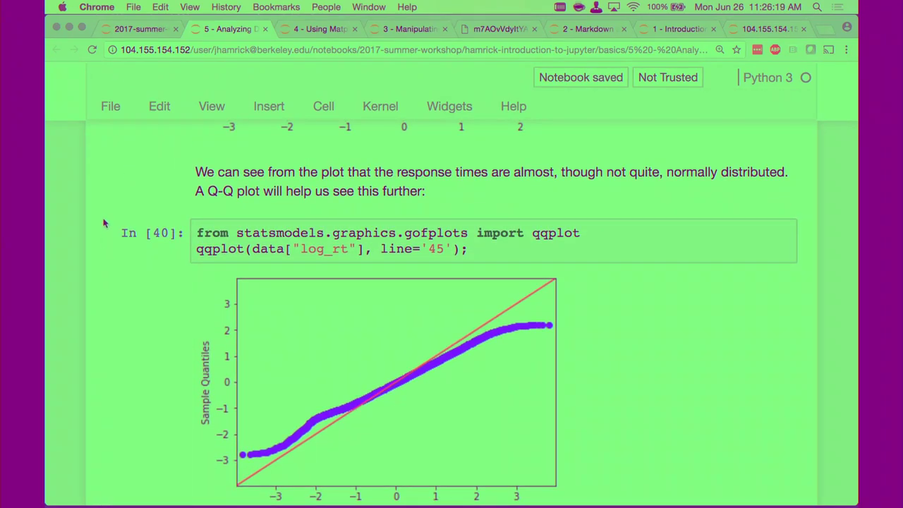
# - Go to the first model cell below the Q-Q plot and highlight smf and ols in its model-fitting call
pyautogui.scroll(-3, 105, 222)
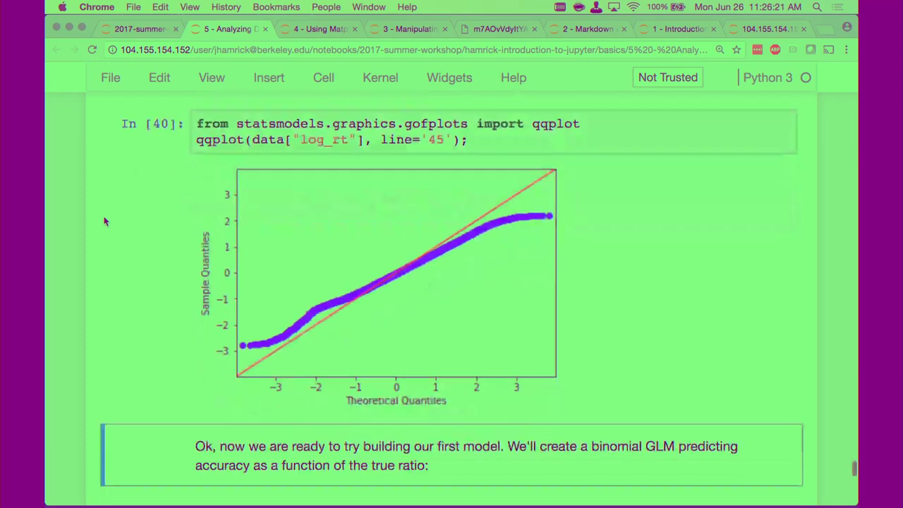
pyautogui.scroll(-5, 105, 221)
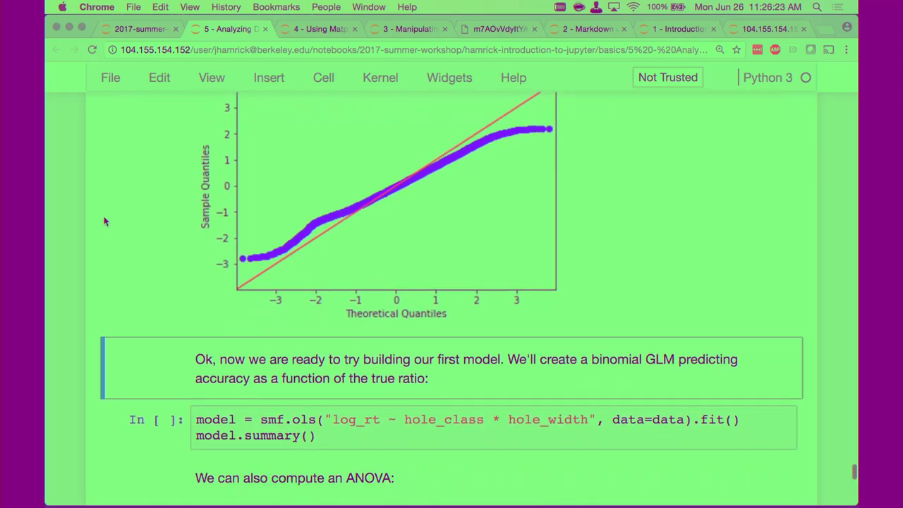
pyautogui.scroll(-2, 138, 212)
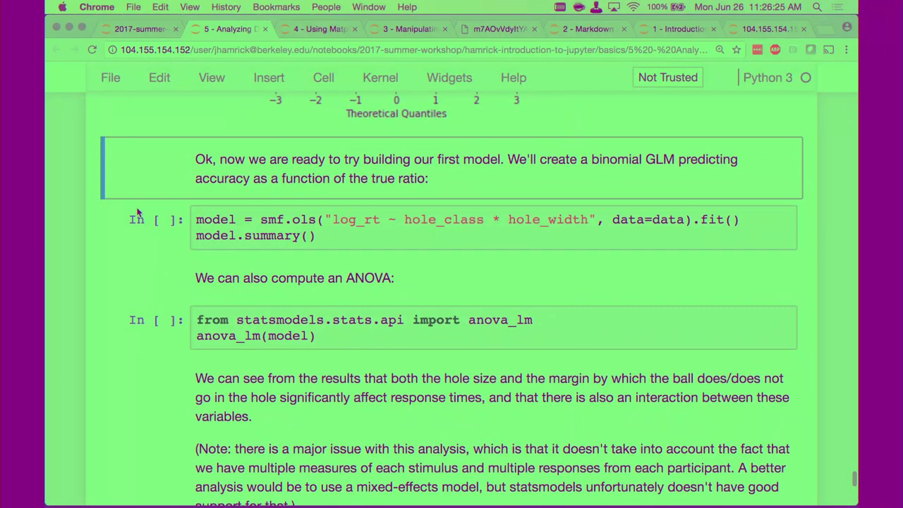
pyautogui.click(251, 223)
pyautogui.doubleClick(272, 220)
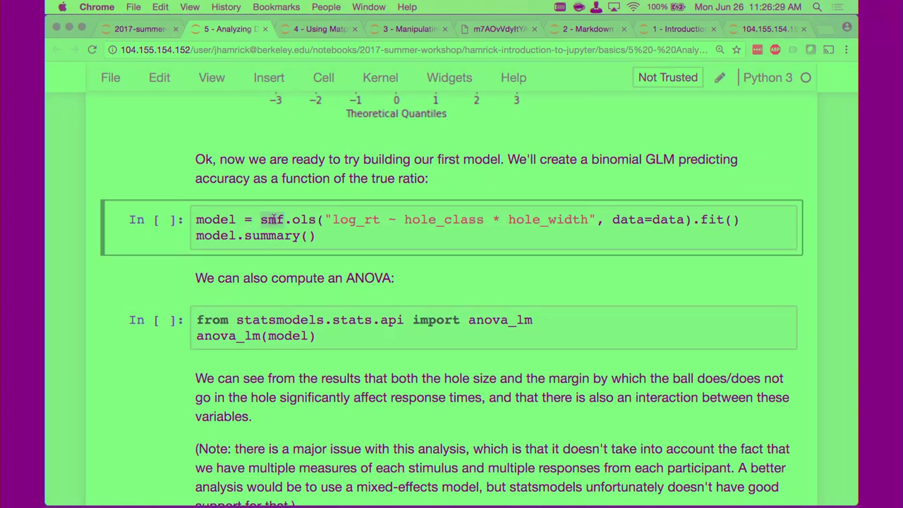
pyautogui.click(292, 220)
pyautogui.doubleClick(308, 215)
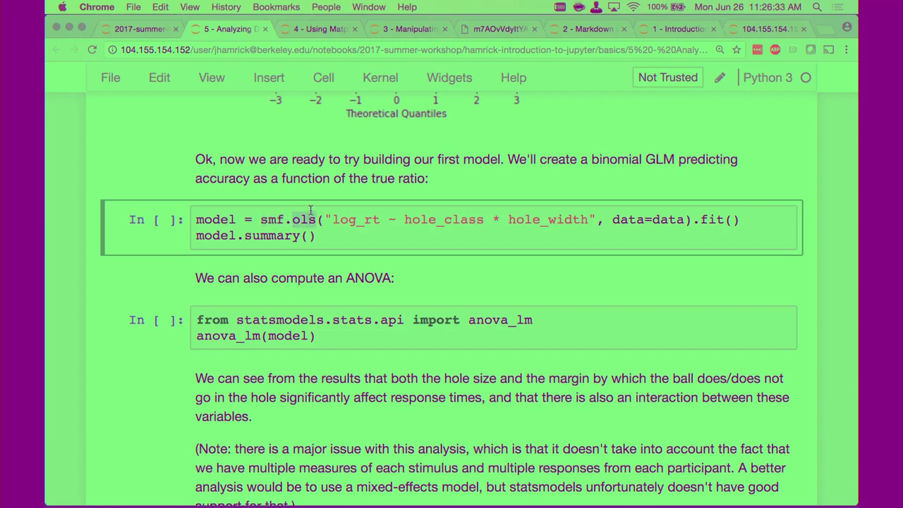
# - Highlight the formula "log_rt ~ hole_class * hole_width" in the model cell, and its terms log_rt, hole_class and hole_width individually
pyautogui.click(325, 220)
pyautogui.keyDown('shift'); pyautogui.click(593, 220); pyautogui.keyUp('shift')
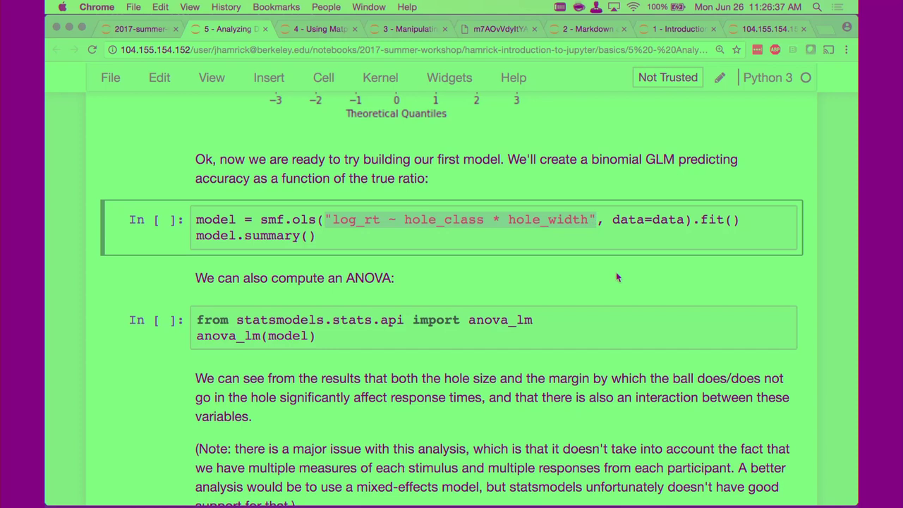
pyautogui.doubleClick(348, 220)
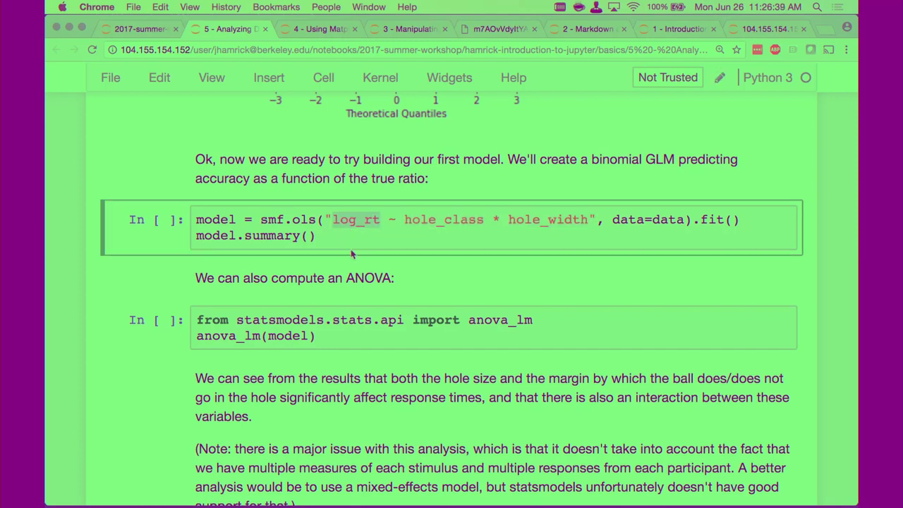
pyautogui.doubleClick(421, 224)
pyautogui.doubleClick(542, 223)
# - Run the smf.ols cell to fit the linear model and examine the coefficient table in the model.summary() output
pyautogui.click(533, 235)
pyautogui.hotkey('shift', 'Return')
pyautogui.scroll(-5, 57, 212)
pyautogui.scroll(-5, 57, 212)
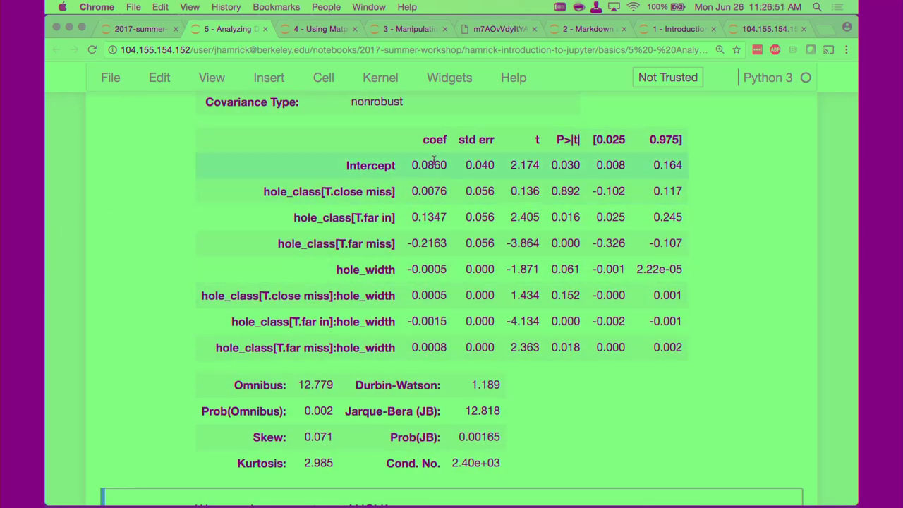
# - Run the anova_lm(model) cell to compute the ANOVA and examine its results table
pyautogui.scroll(-5, 443, 165)
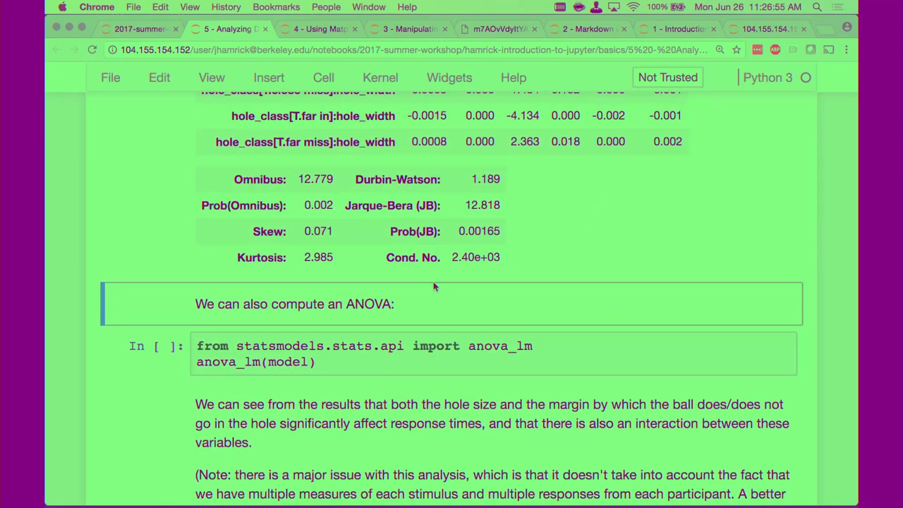
pyautogui.hotkey('shift', 'Return')
pyautogui.hotkey('shift', 'Return')
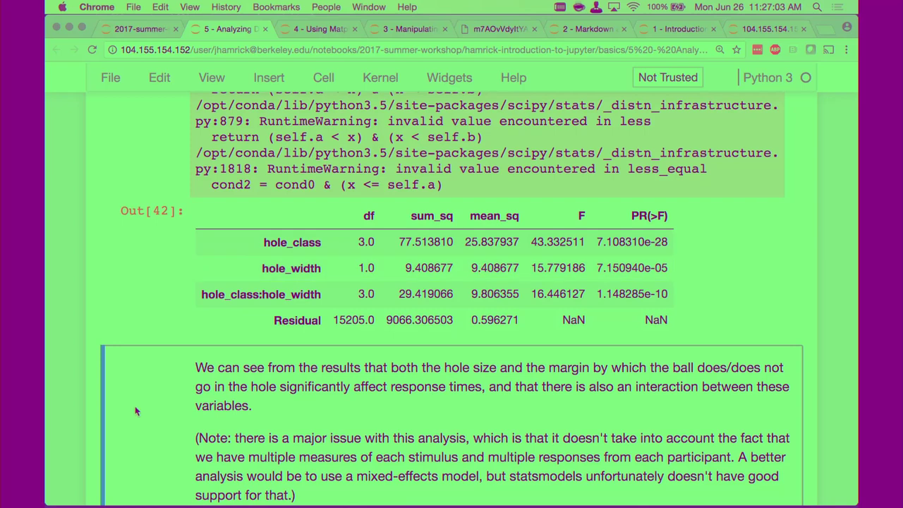
pyautogui.scroll(-3, 46, 330)
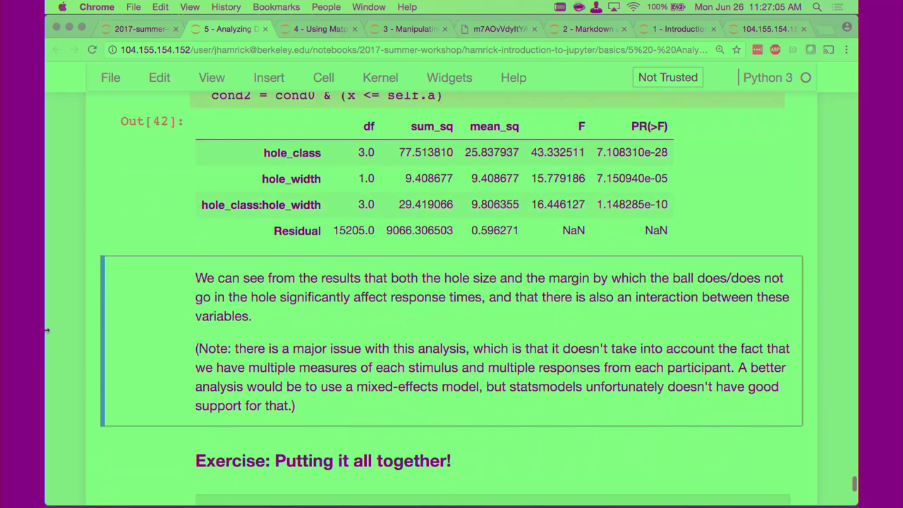
# - Read the note on the analysis and the "Exercise: Putting it all together!" tasks, and select the hints cell
pyautogui.scroll(-4, 47, 329)
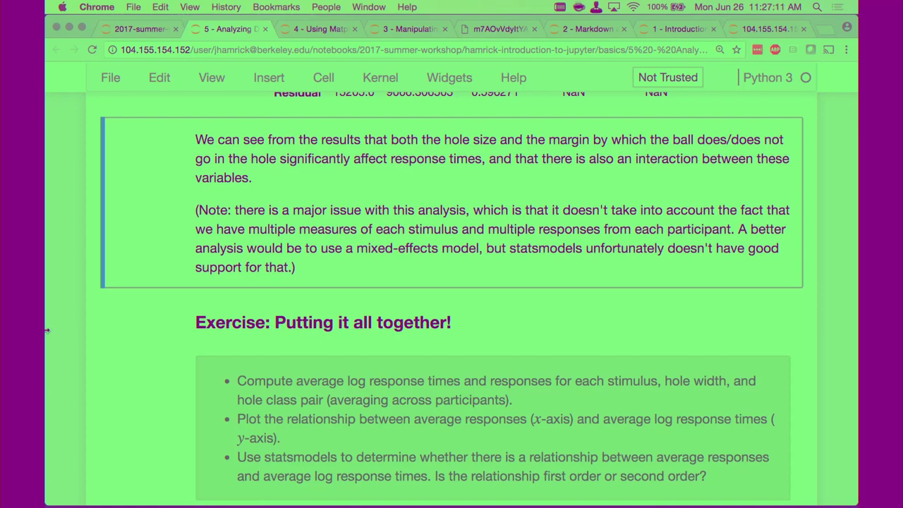
pyautogui.scroll(1, 47, 330)
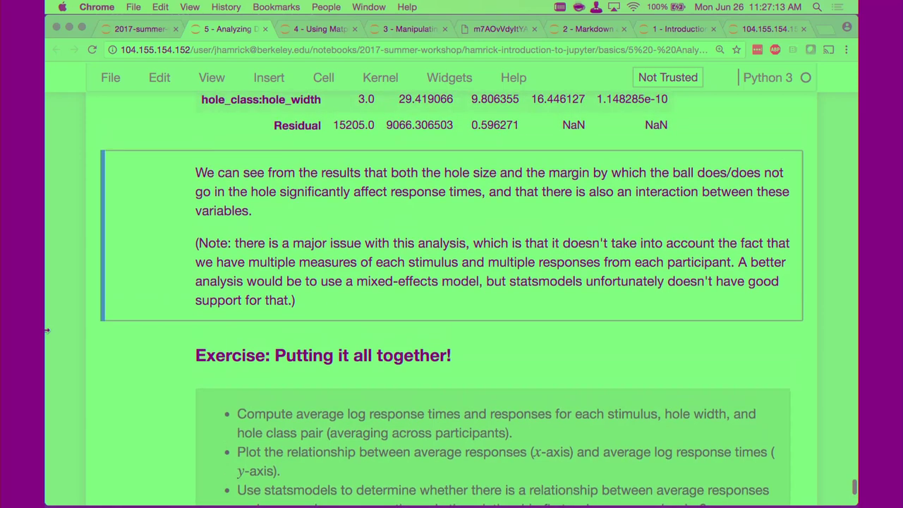
pyautogui.scroll(-5, 110, 361)
pyautogui.click(237, 387)
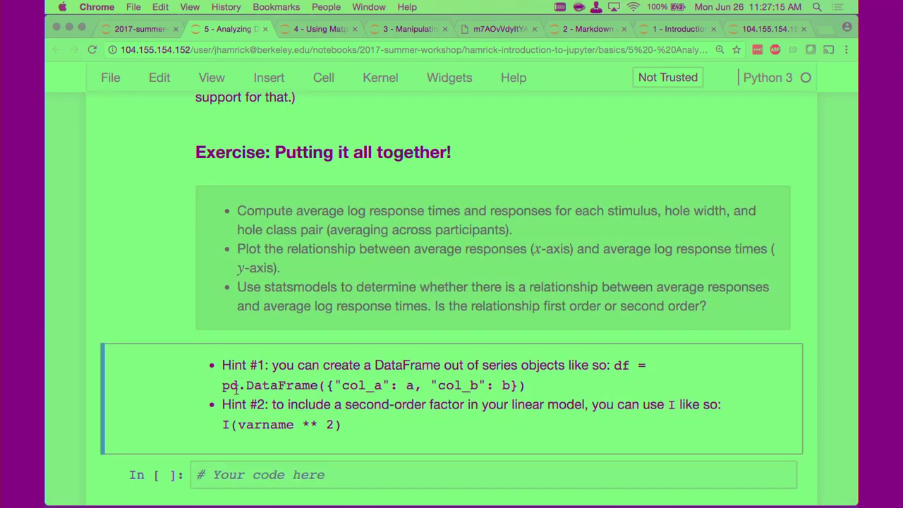